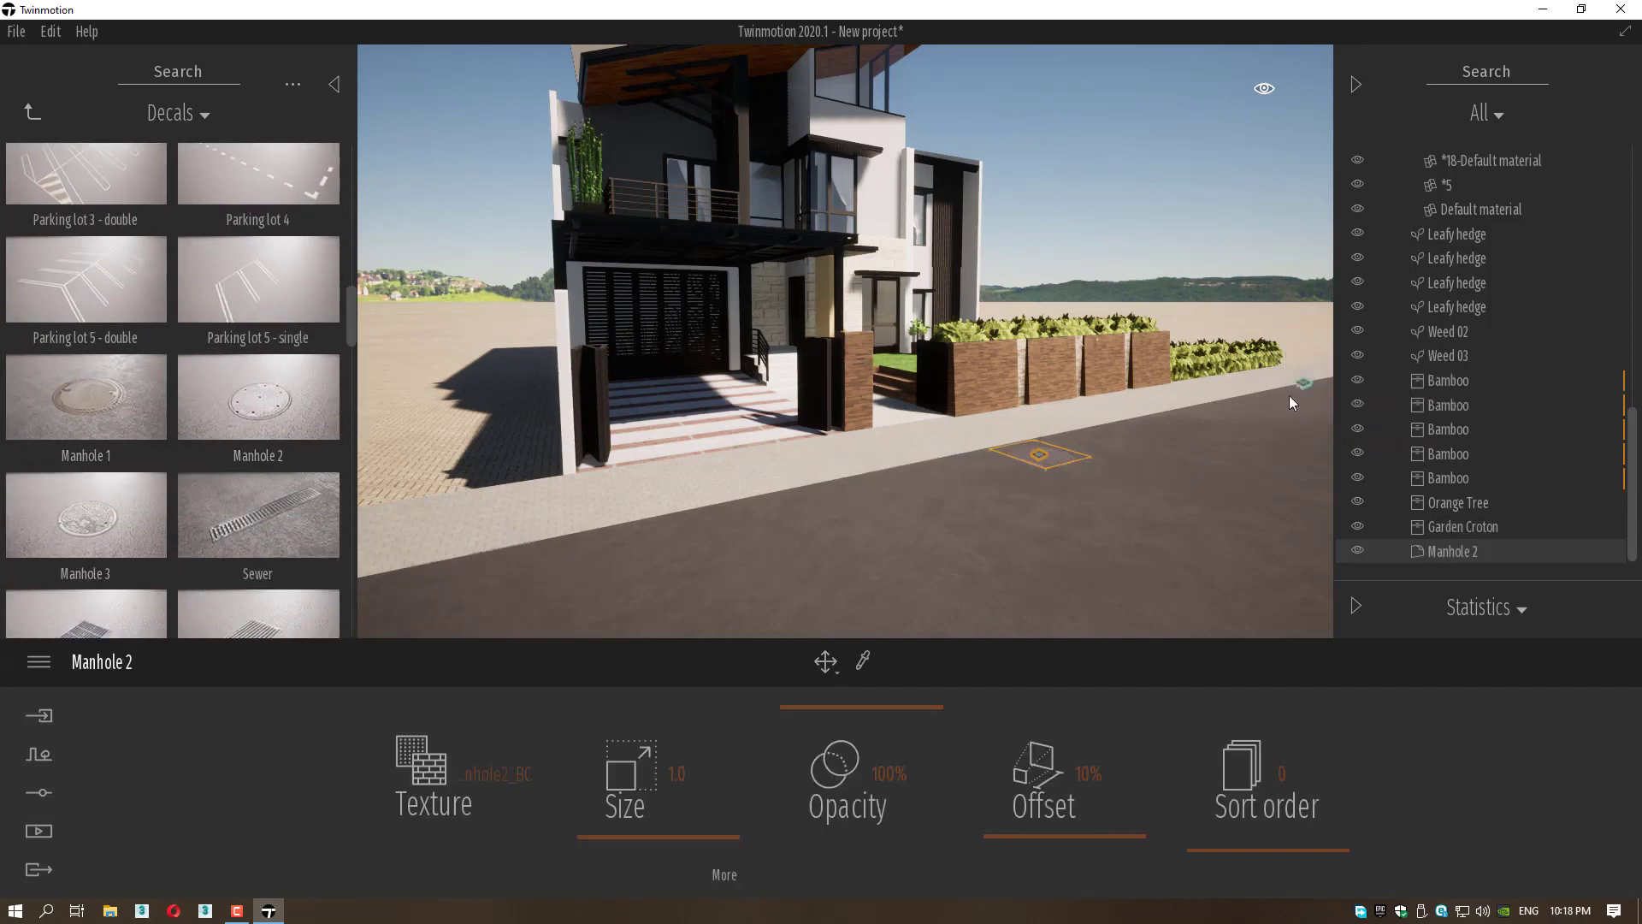
Place a Road damage 01 decal on the road in front of the house.
scroll(159, 457, "down", 5)
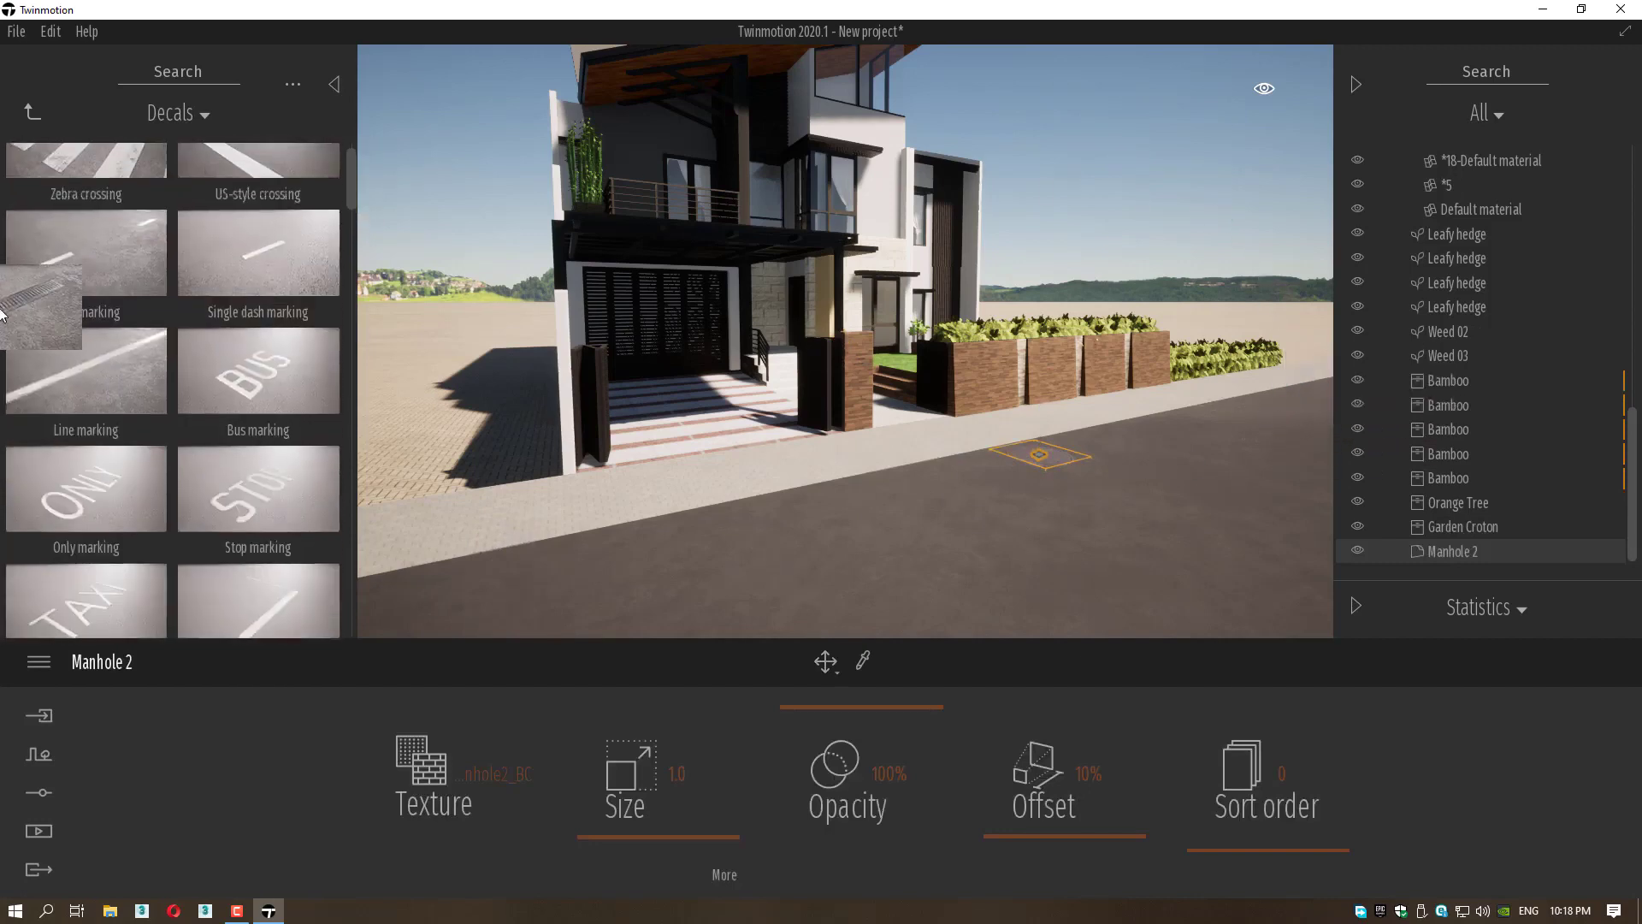
scroll(159, 456, "down", 5)
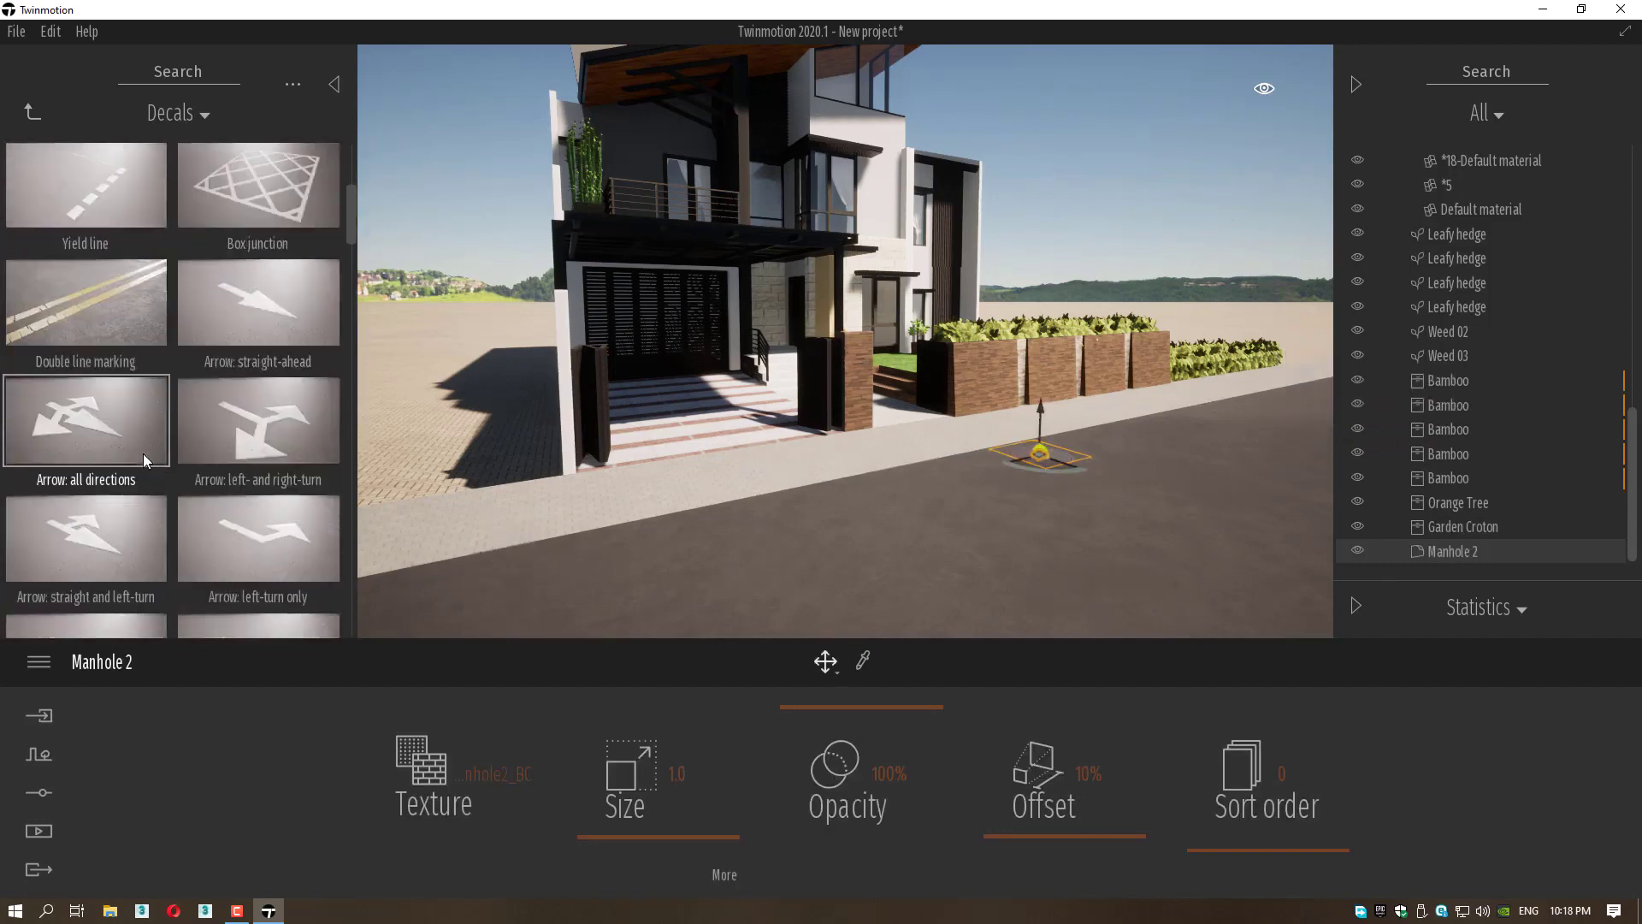
scroll(144, 461, "down", 5)
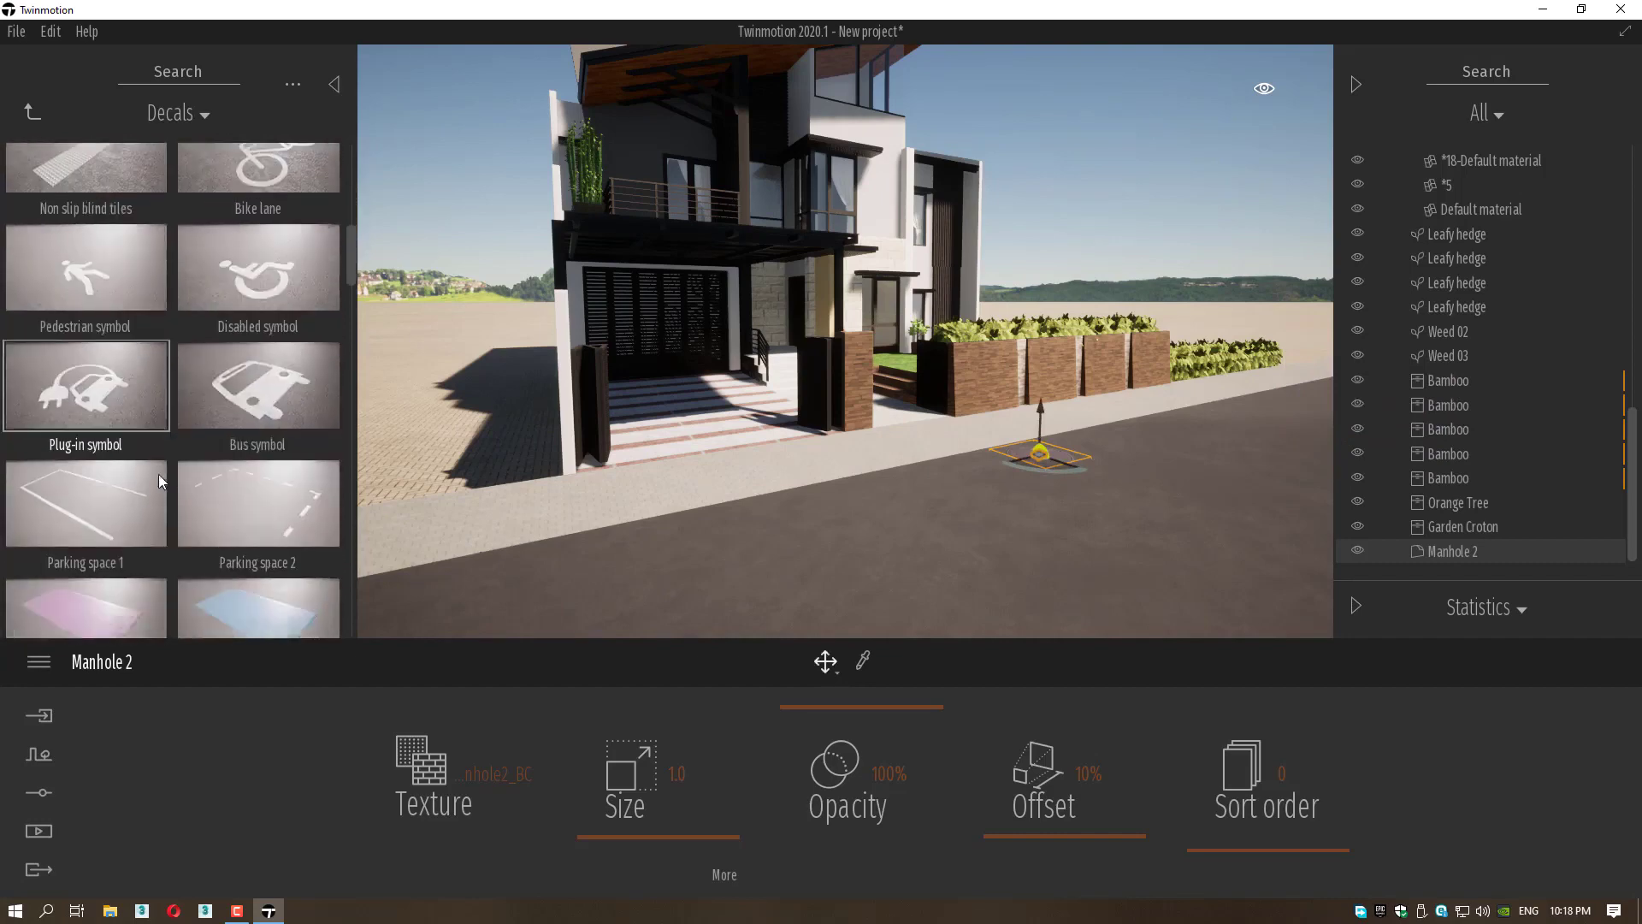
scroll(166, 465, "down", 1)
scroll(249, 484, "down", 4)
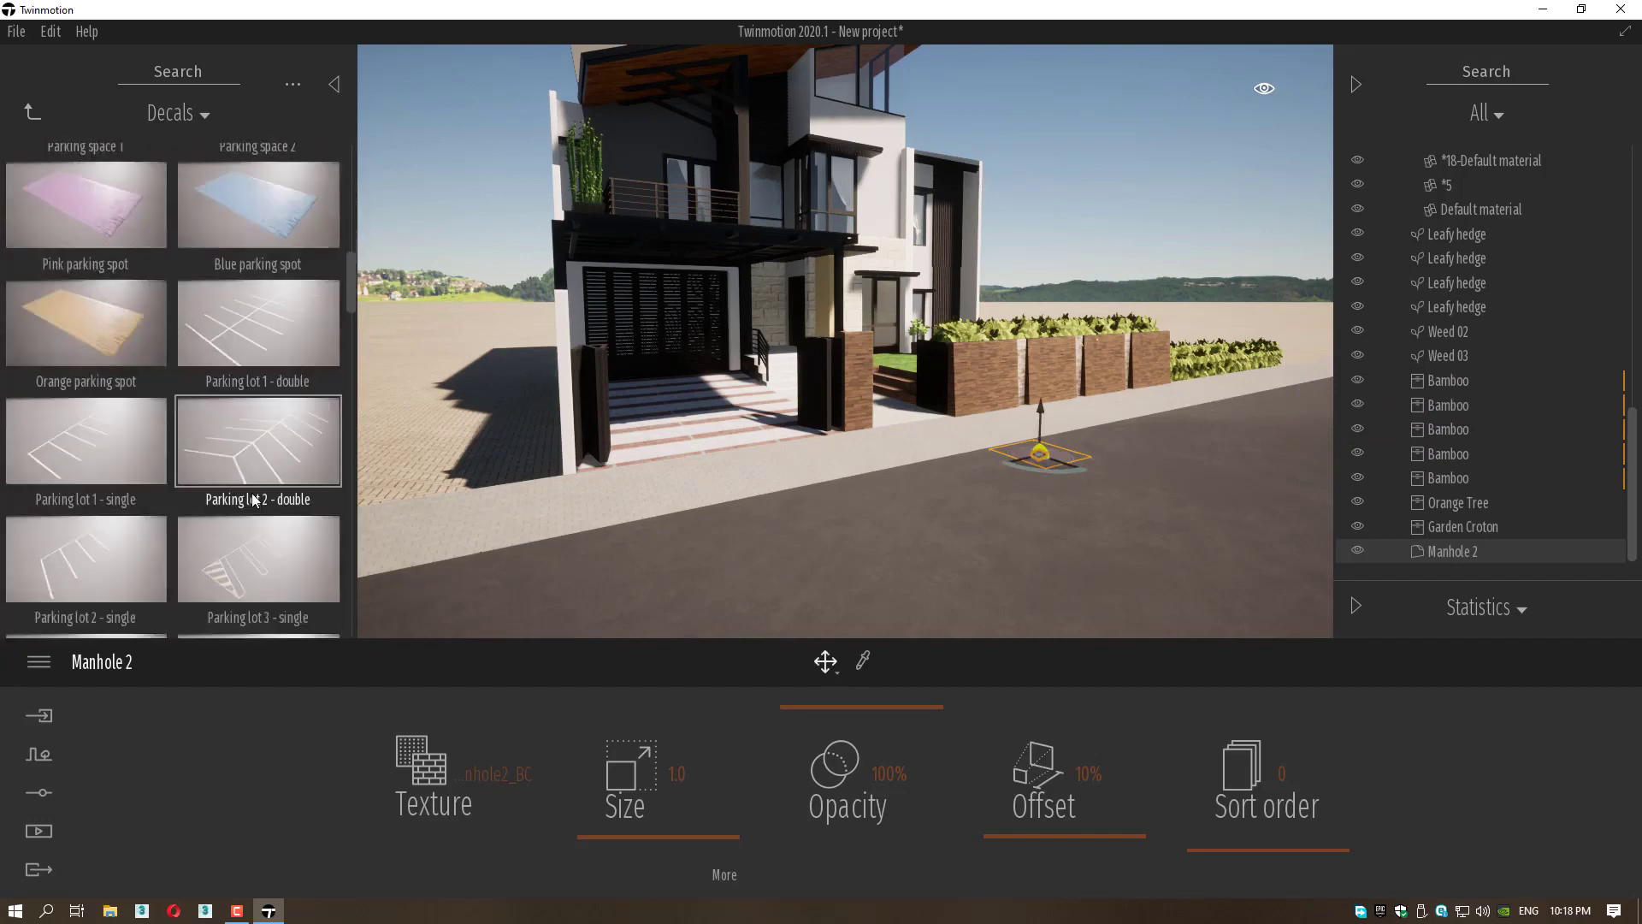
scroll(257, 501, "down", 5)
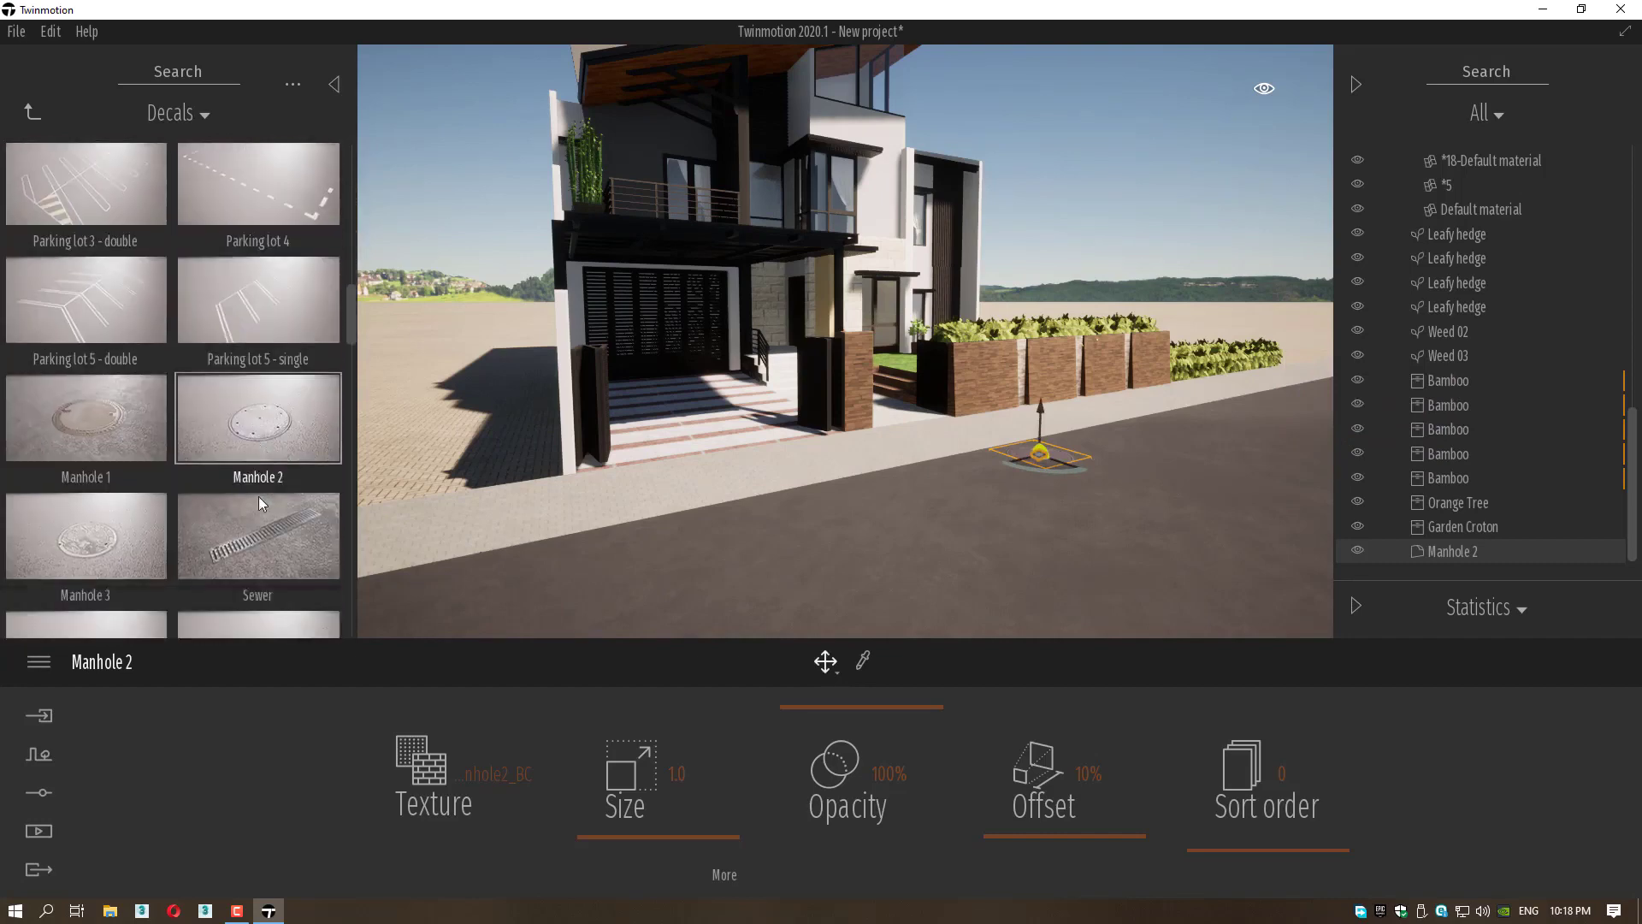
scroll(261, 503, "down", 5)
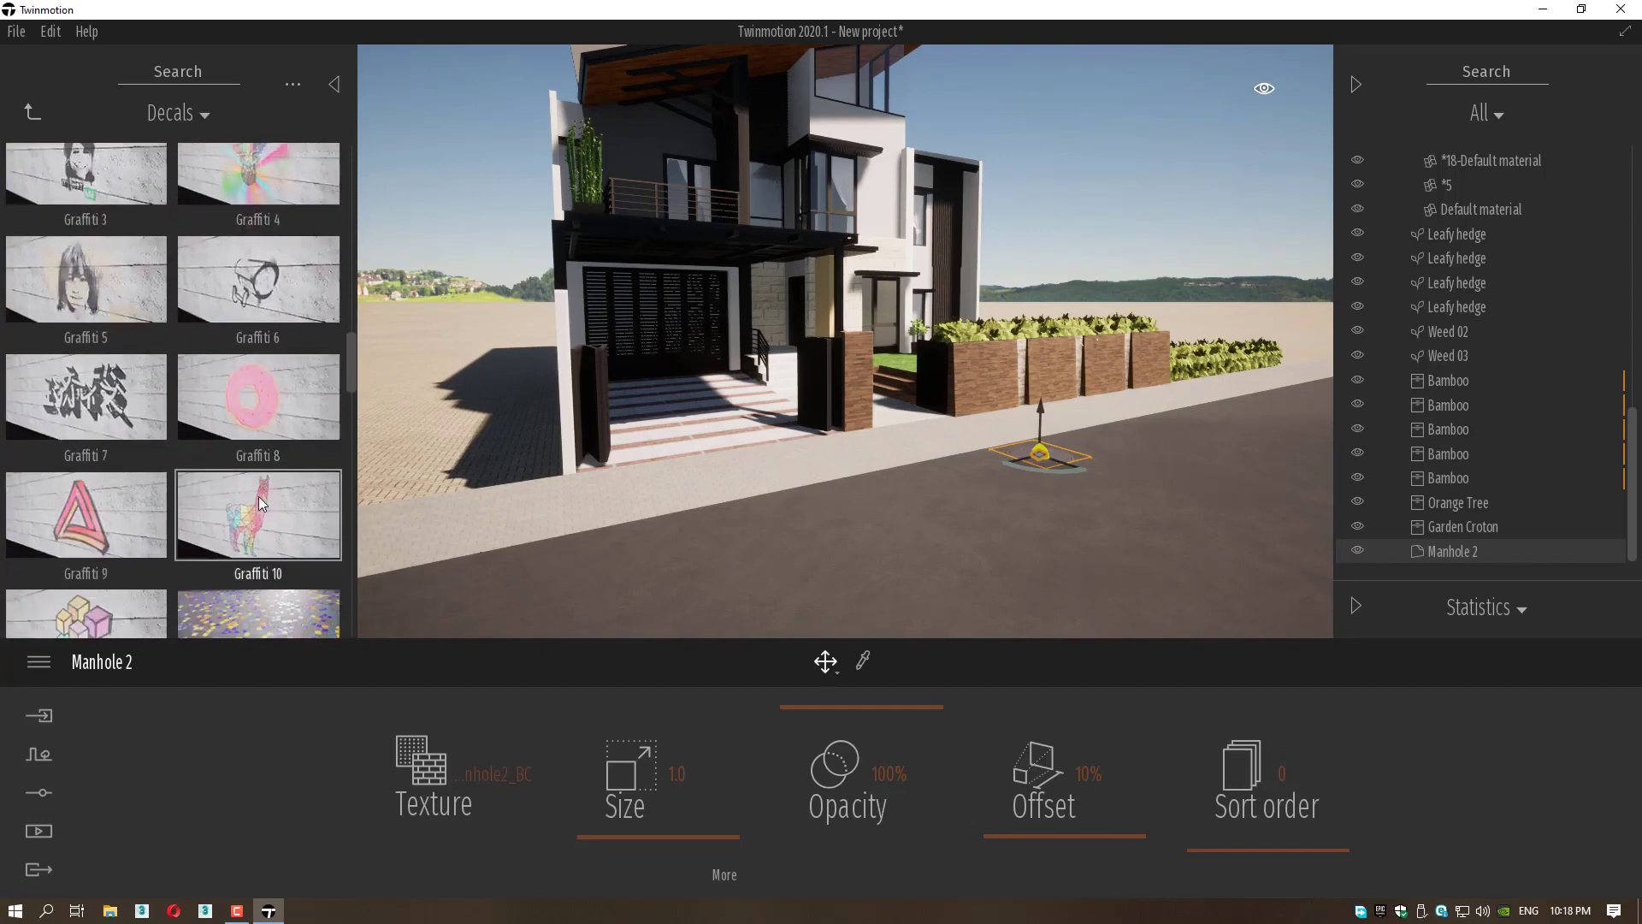
left_click_drag(352, 373, 875, 525)
left_click(875, 525)
Add a Road damage 02 decal on the road and an Asphalt patch 08 decal beside the manhole.
scroll(162, 589, "down", 1)
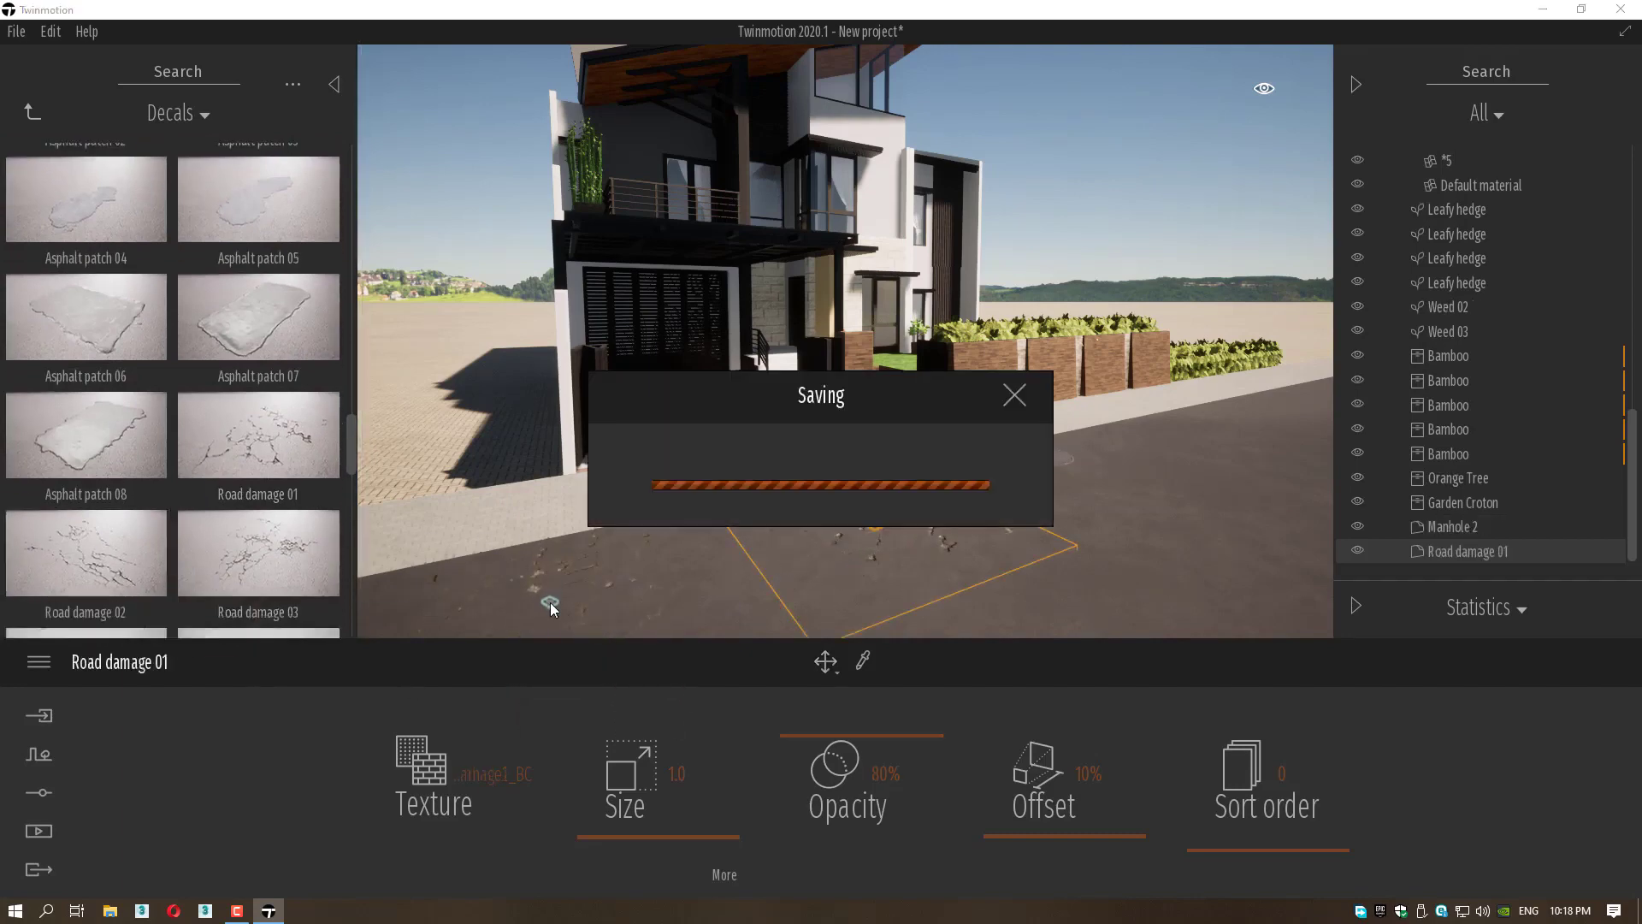
left_click(551, 602)
middle_click_drag(963, 513, 742, 432)
left_click_drag(130, 468, 997, 393)
Place a Mossy dirt 1 decal on the first brick fence panel beside the entrance.
scroll(223, 495, "down", 4)
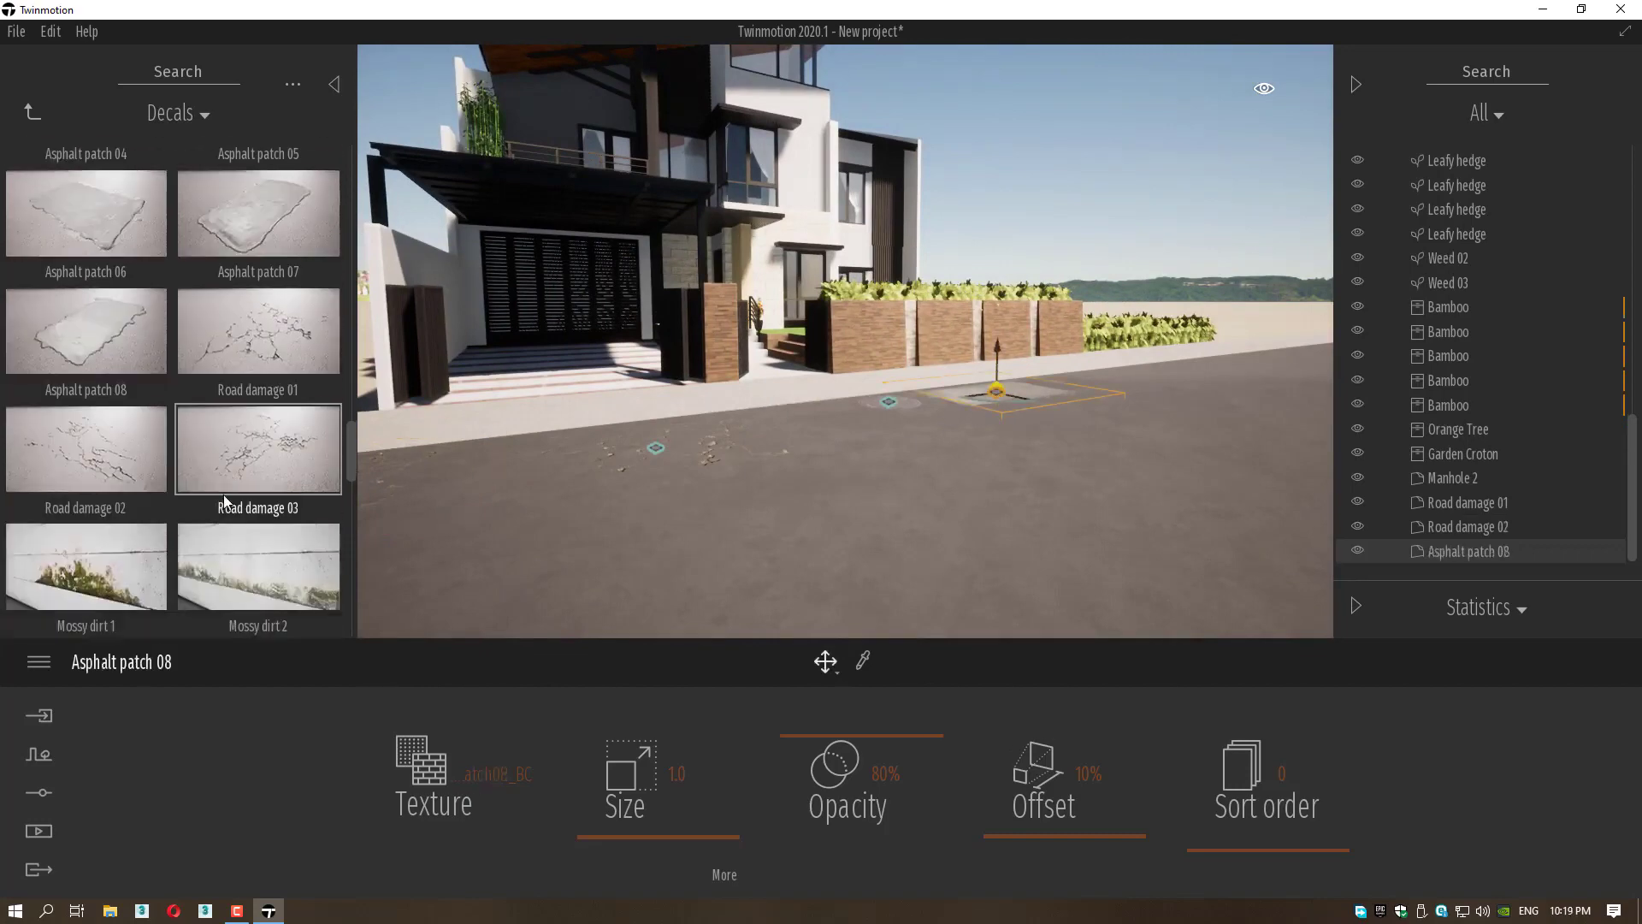
mouse_move(100, 354)
left_mouse_down()
mouse_move(901, 356)
mouse_move(880, 355)
left_mouse_up()
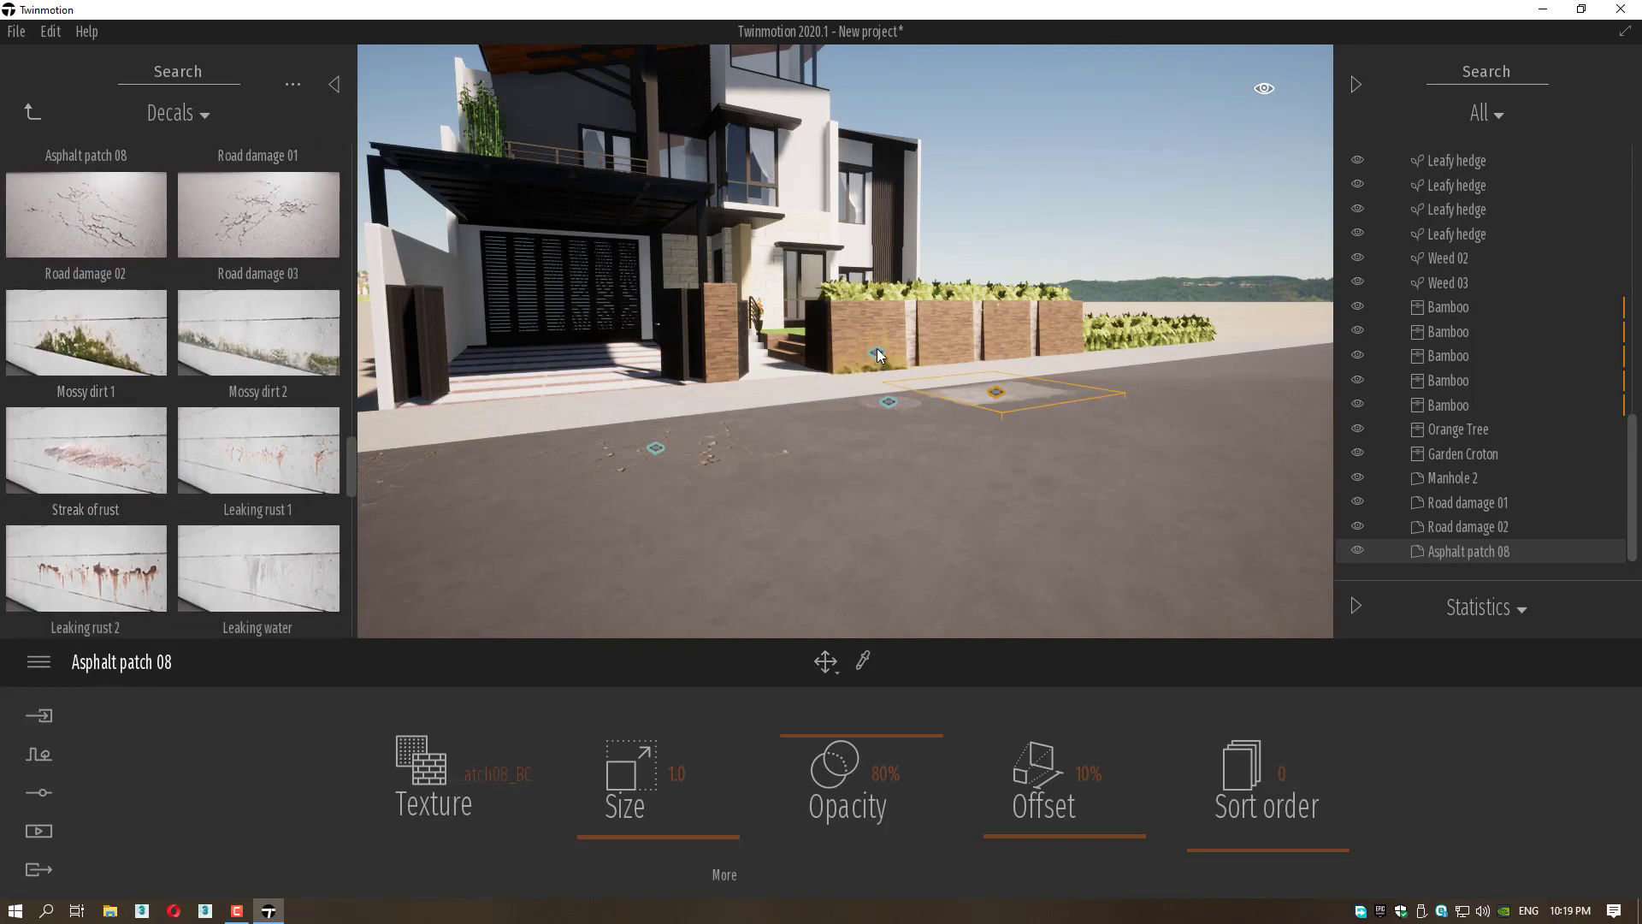
left_click_drag(877, 349, 876, 349)
Raise the Mossy dirt 1 decal on the brick panel by about 0.2 m.
left_click(866, 400)
key("w")
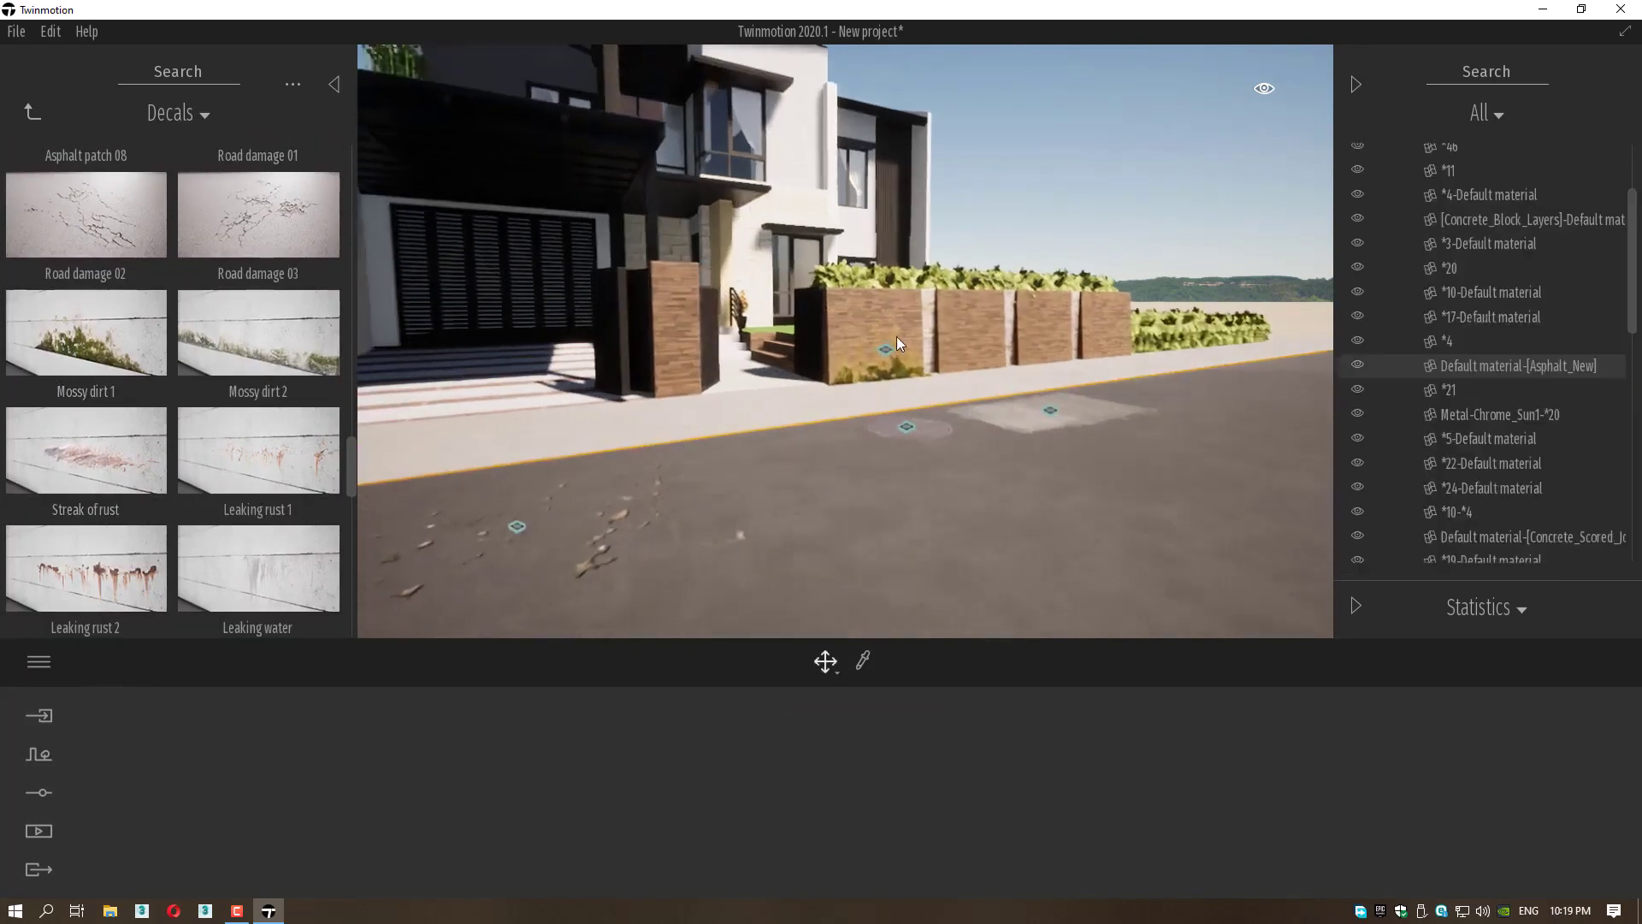
left_click(1216, 471)
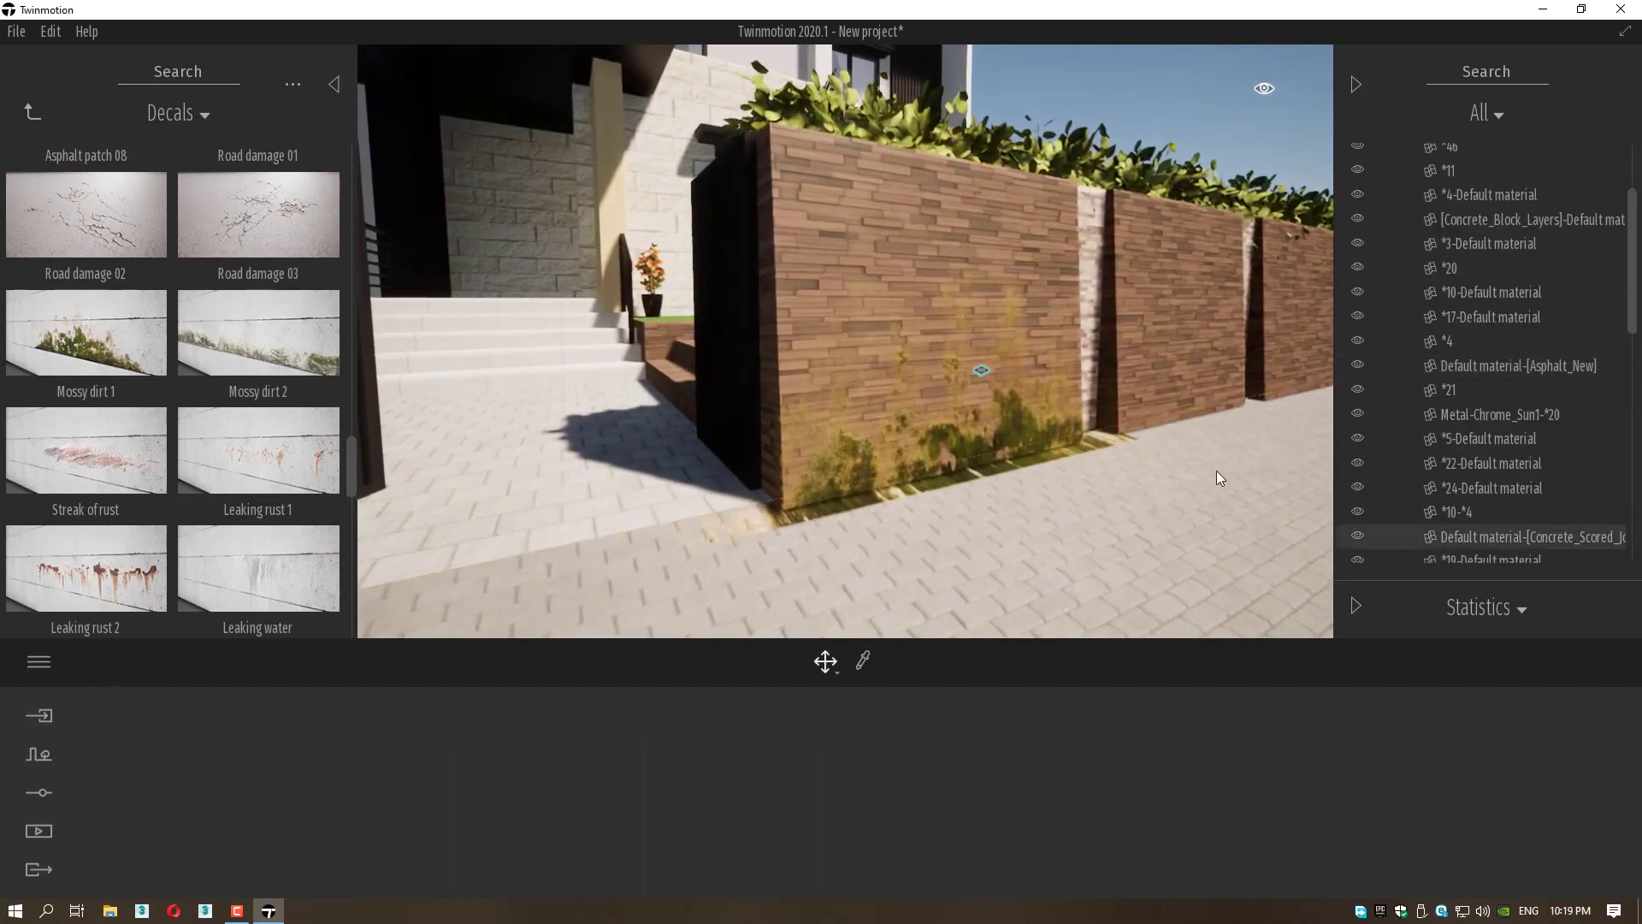
left_click(1015, 428)
left_click(980, 372)
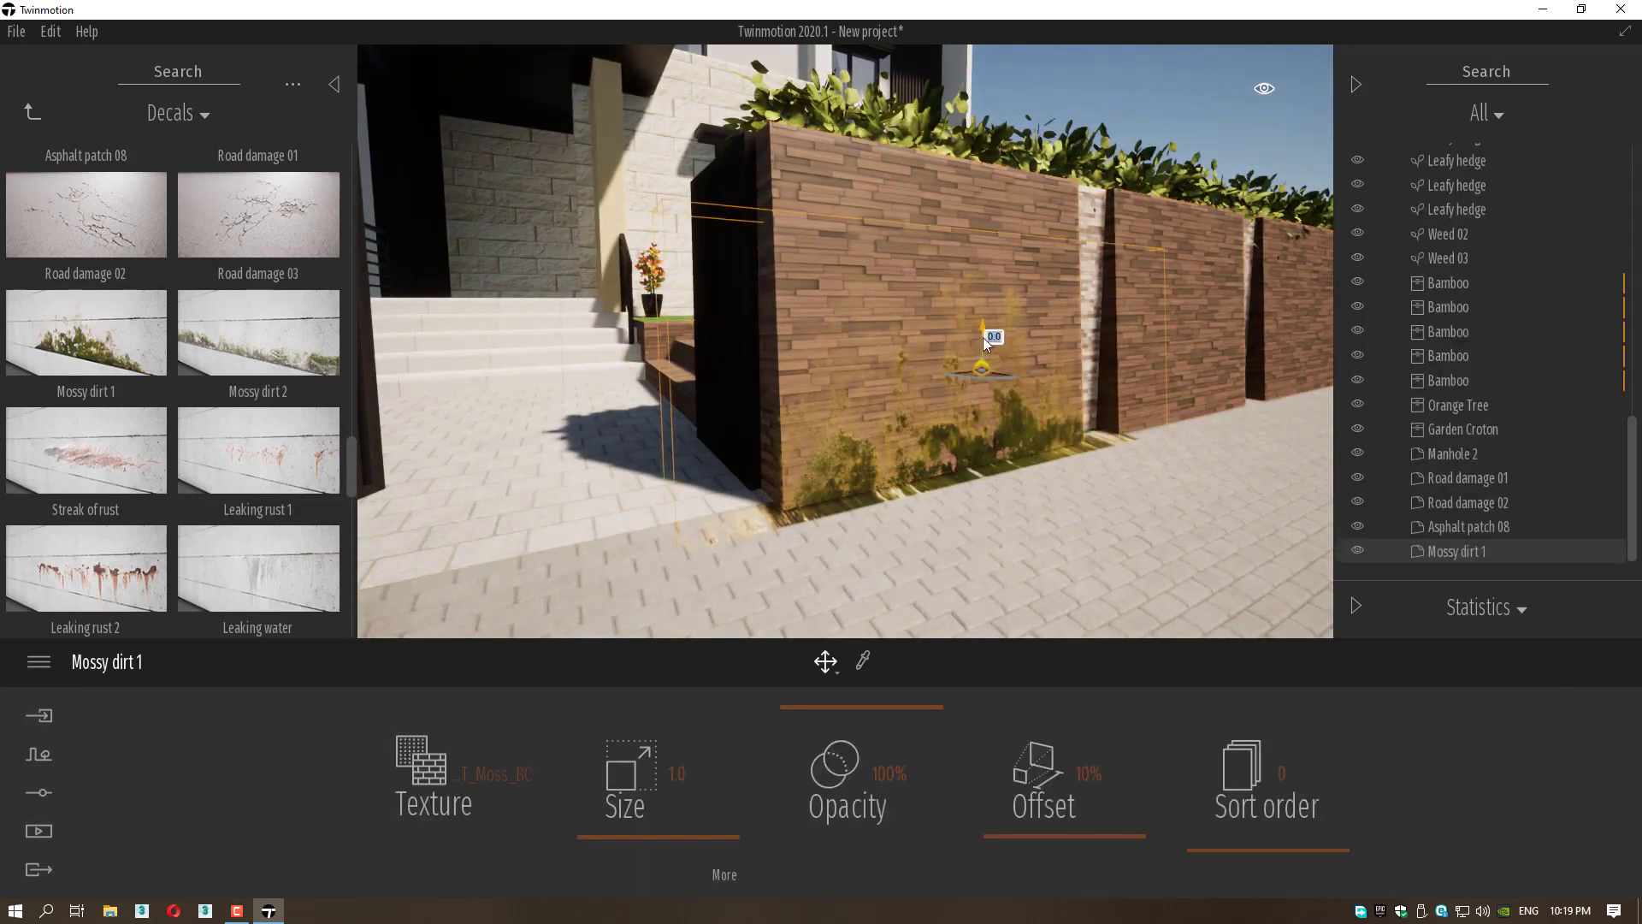
left_click_drag(982, 337, 982, 295)
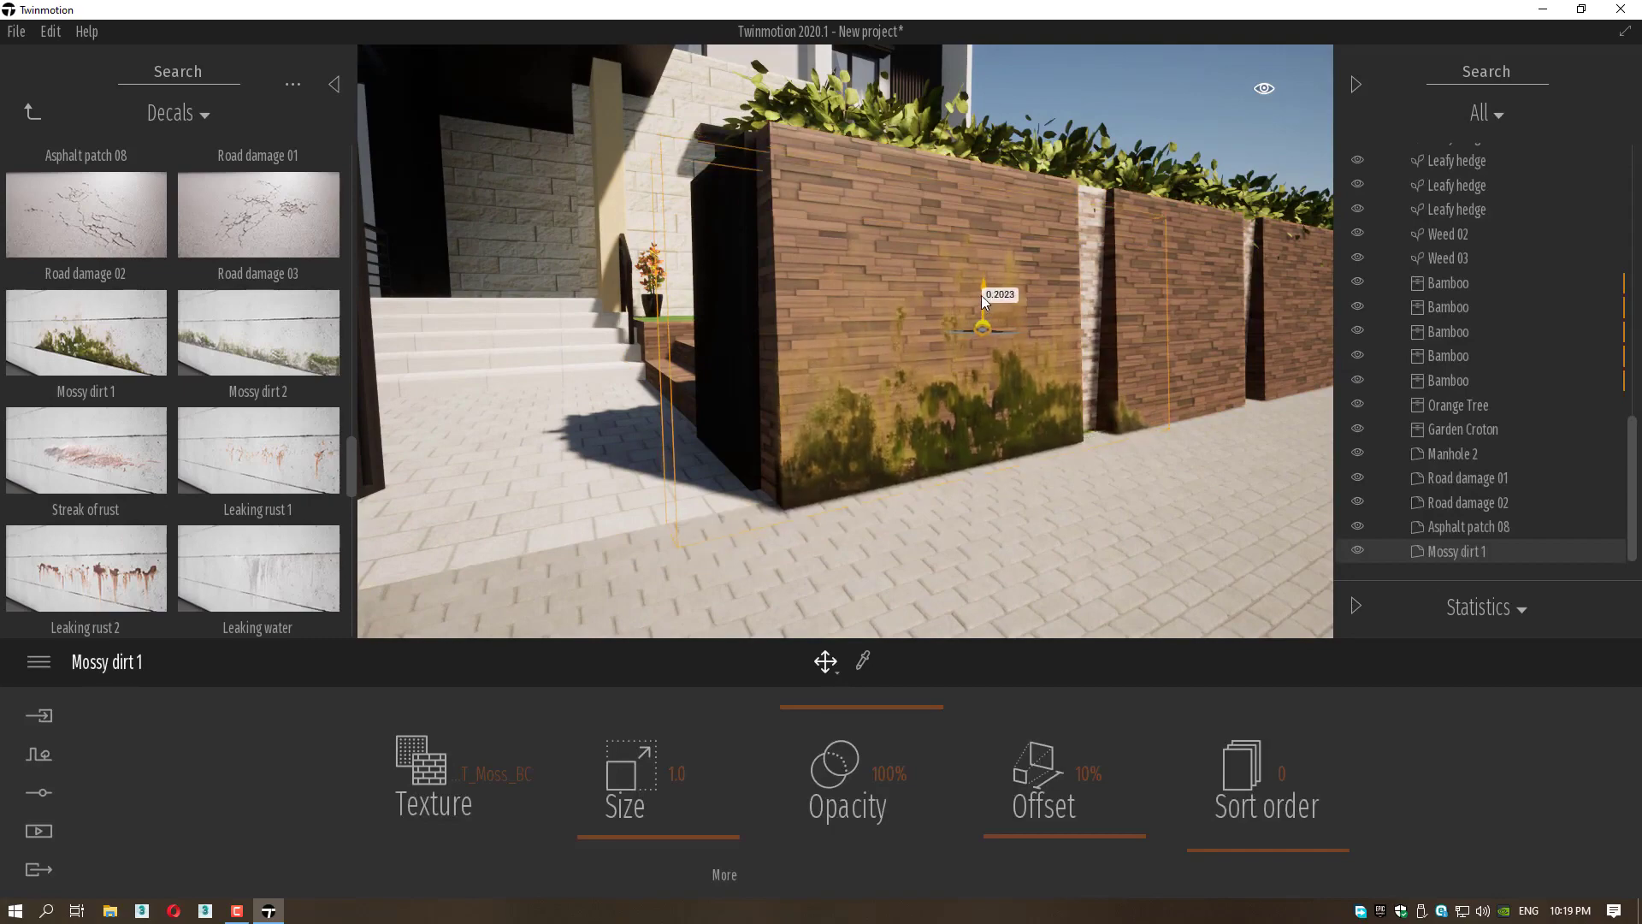
Shift the Mossy dirt 1 decal along the brick fence towards the second panel.
middle_click_drag(1029, 337, 779, 497, "shift")
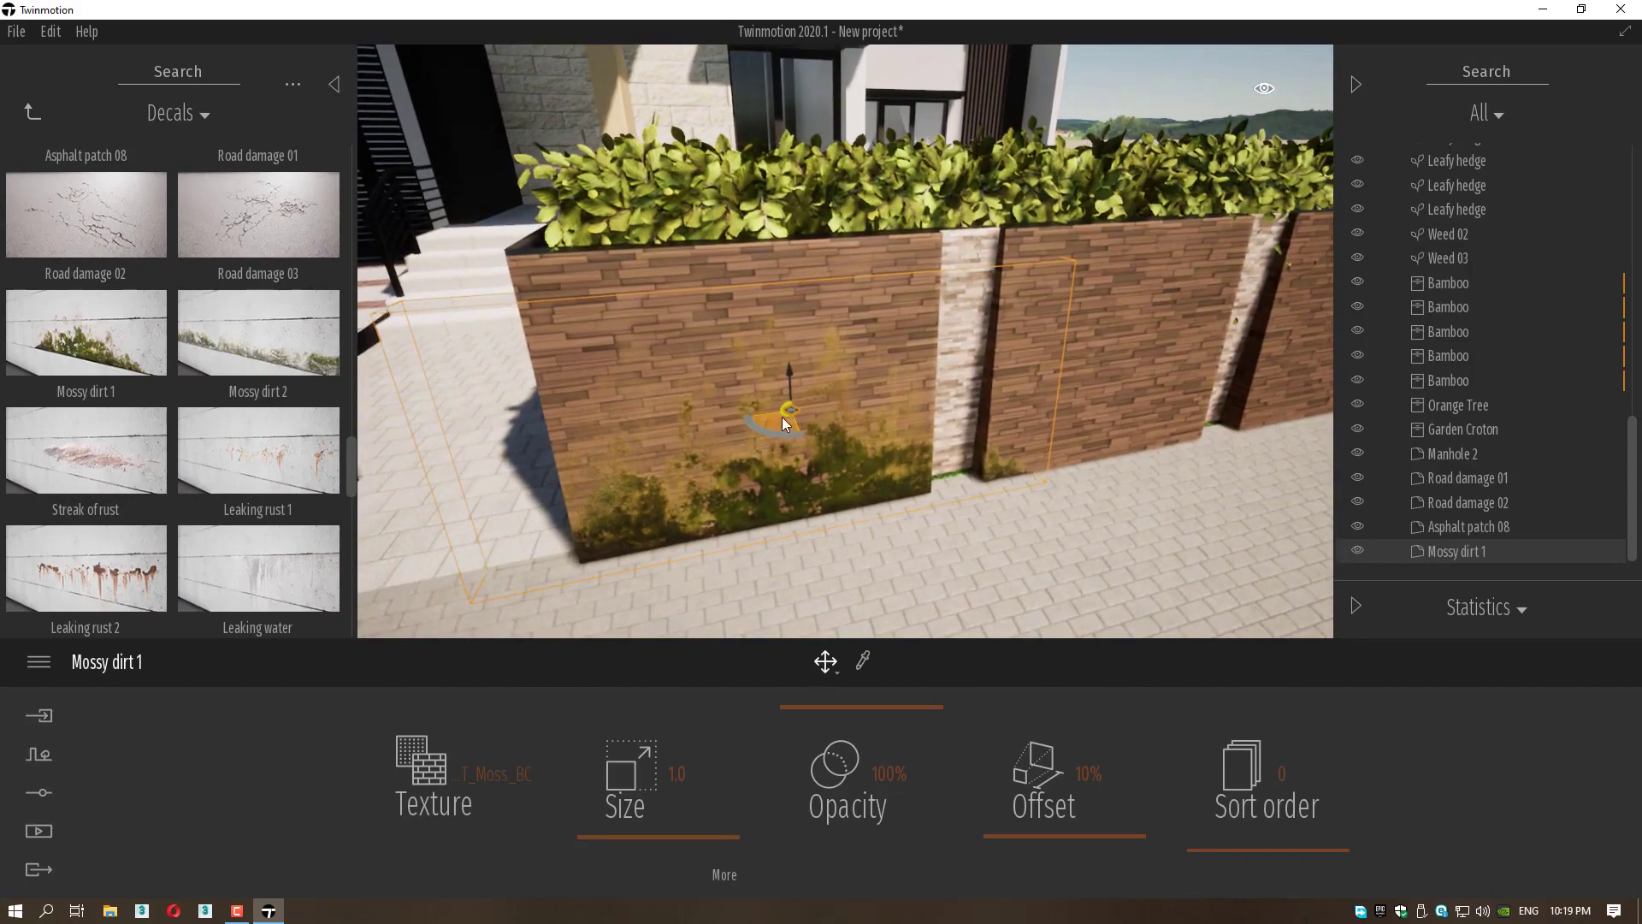
left_click_drag(774, 414, 856, 395)
left_click(992, 472)
scroll(952, 514, "down", 4)
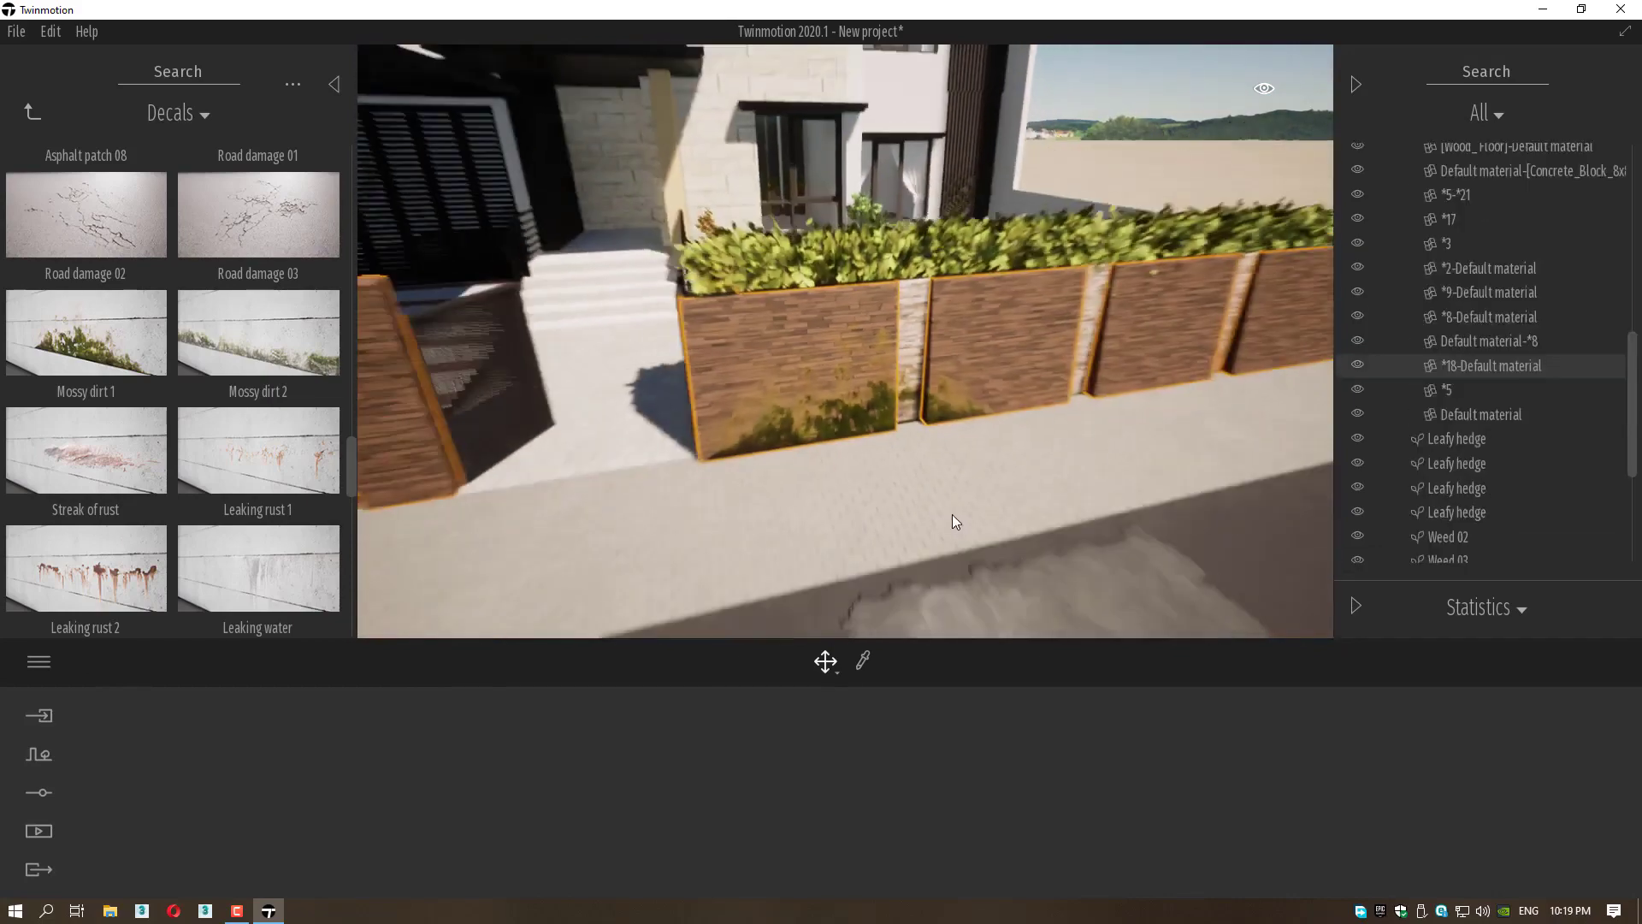
Inspect the moss on the brick fence up close and delete the Mossy dirt 1 decal.
middle_click_drag(952, 515, 808, 359, "shift")
scroll(742, 473, "up", 6)
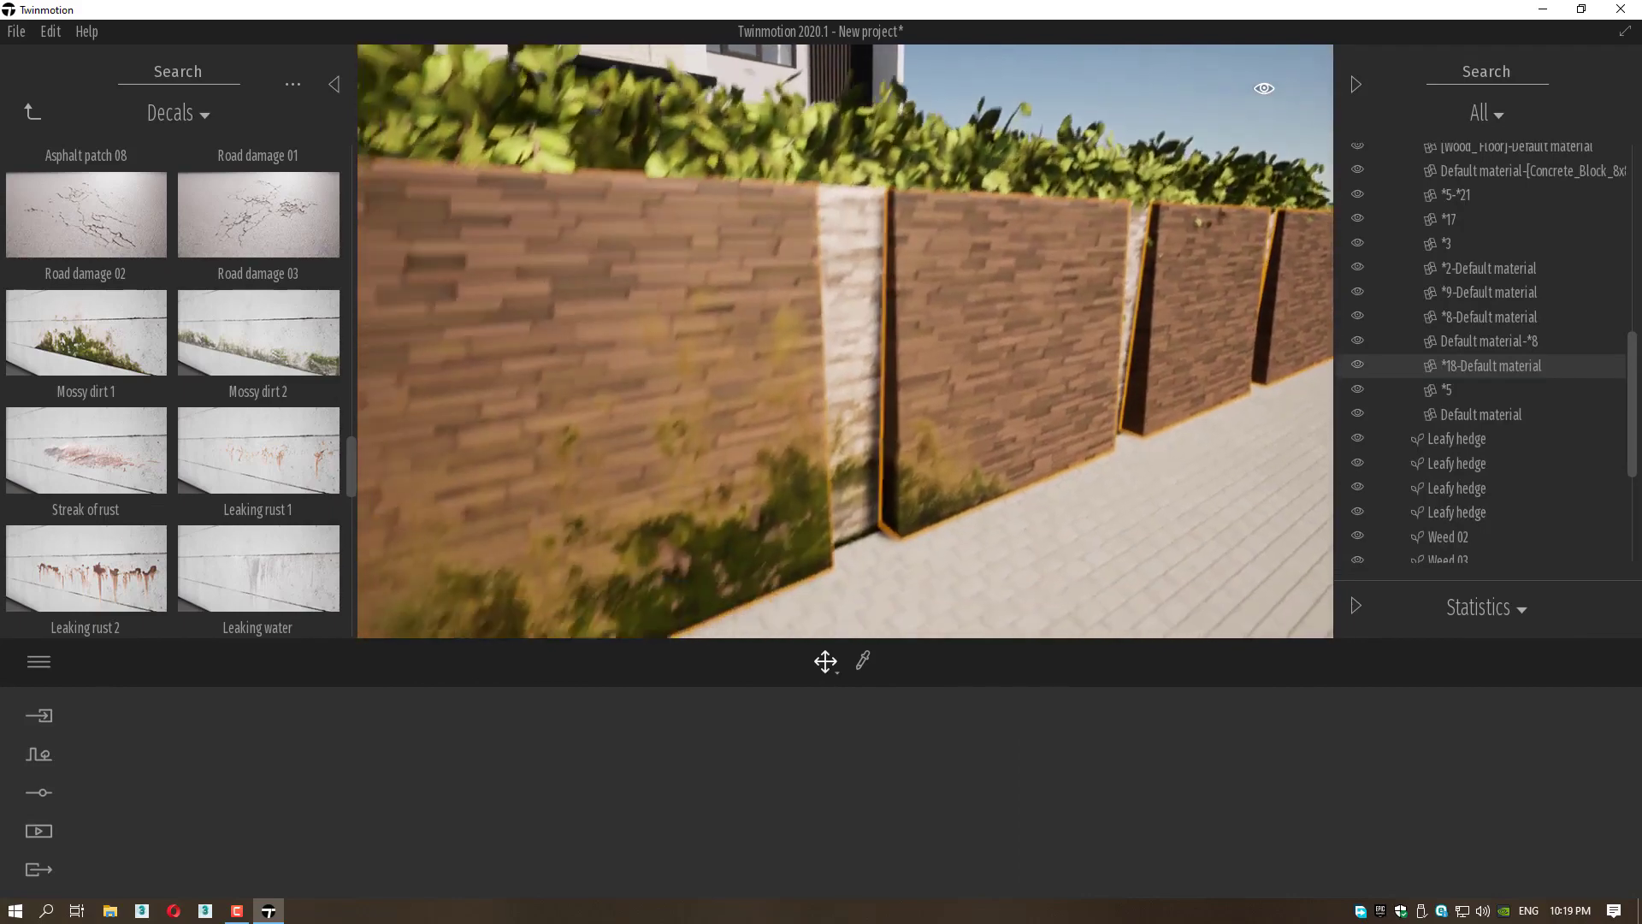
middle_click_drag(727, 467, 745, 437)
scroll(720, 544, "down", 6)
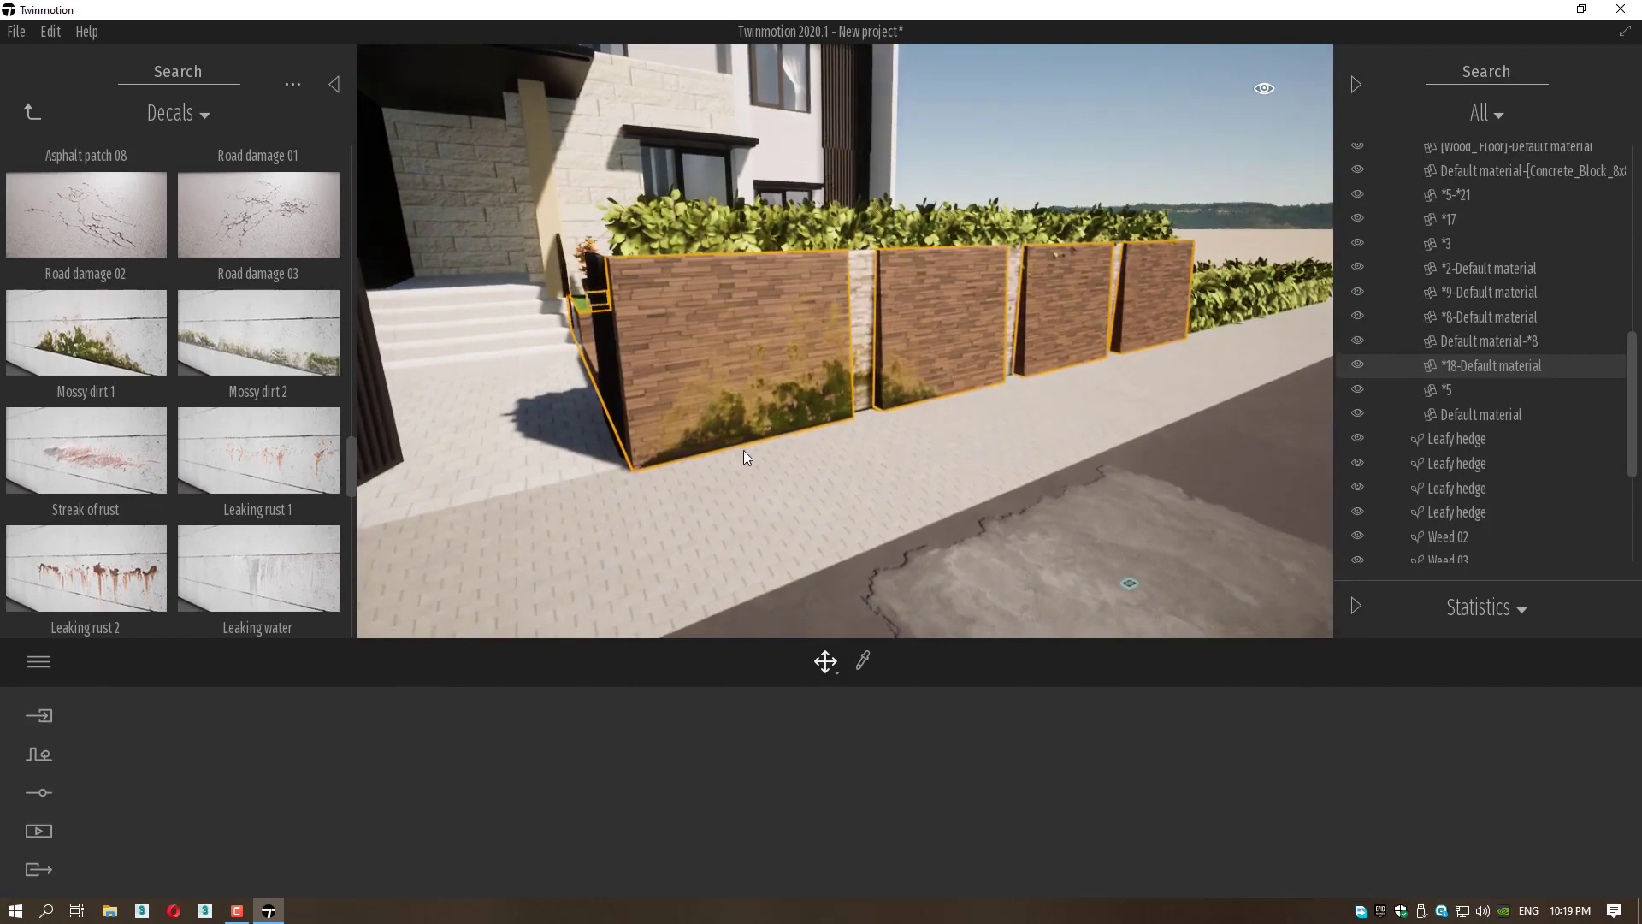
left_click(743, 451)
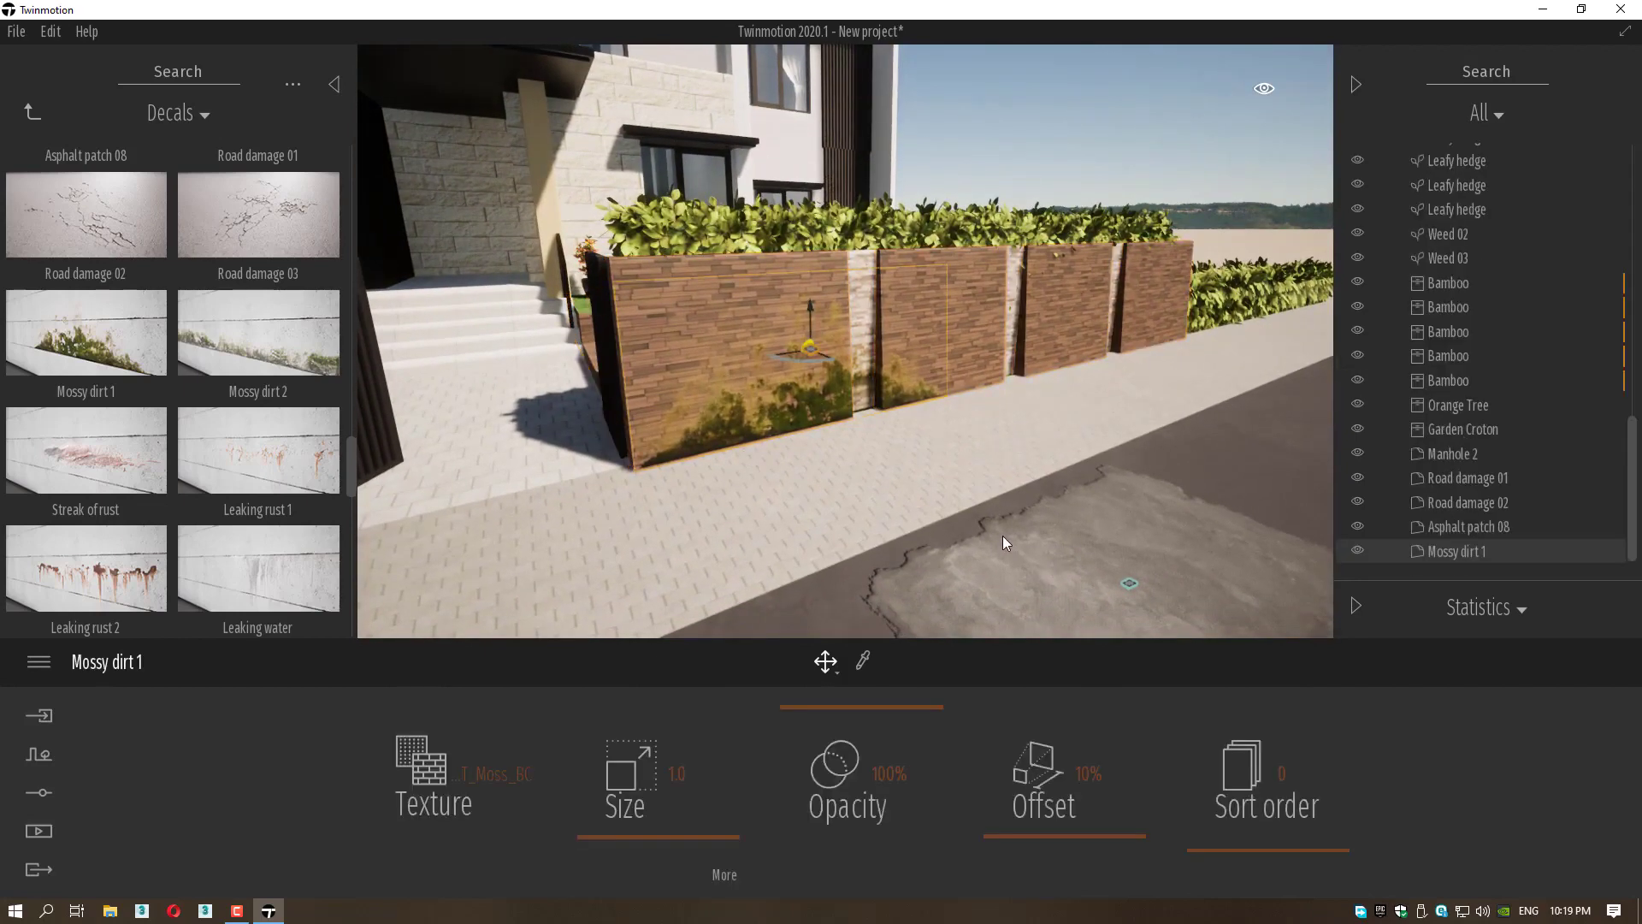
key("Delete")
Place a Line marking decal along the middle of the road in front of the house.
scroll(863, 536, "down", 5)
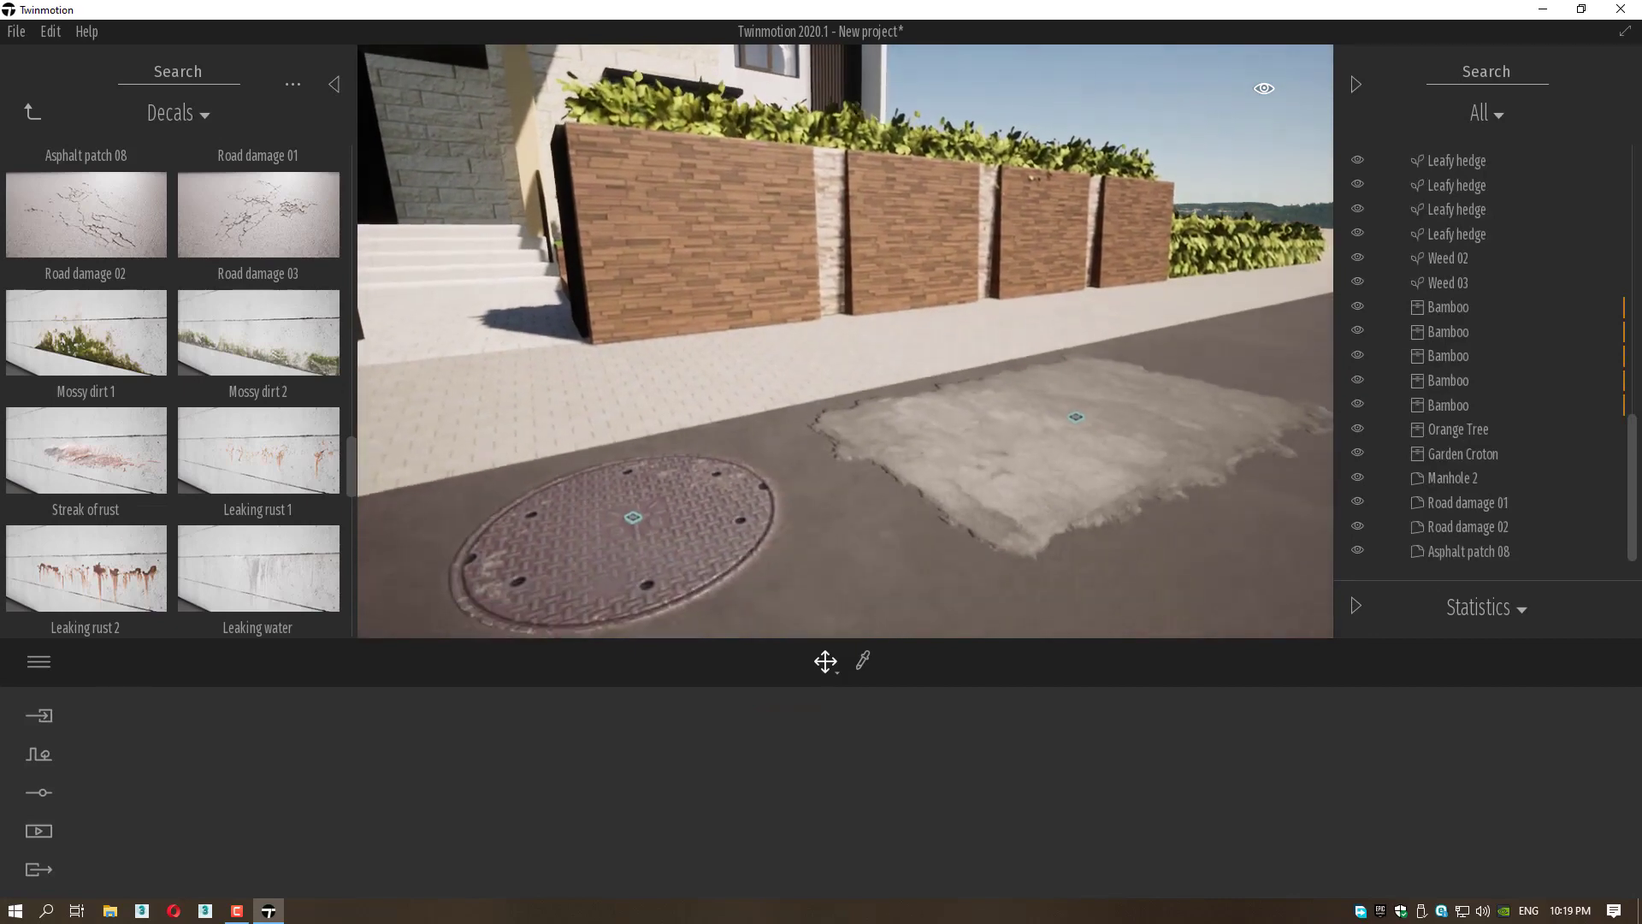
scroll(1016, 489, "down", 3)
scroll(1015, 490, "down", 3)
middle_click_drag(655, 502, 786, 549)
scroll(96, 496, "down", 6)
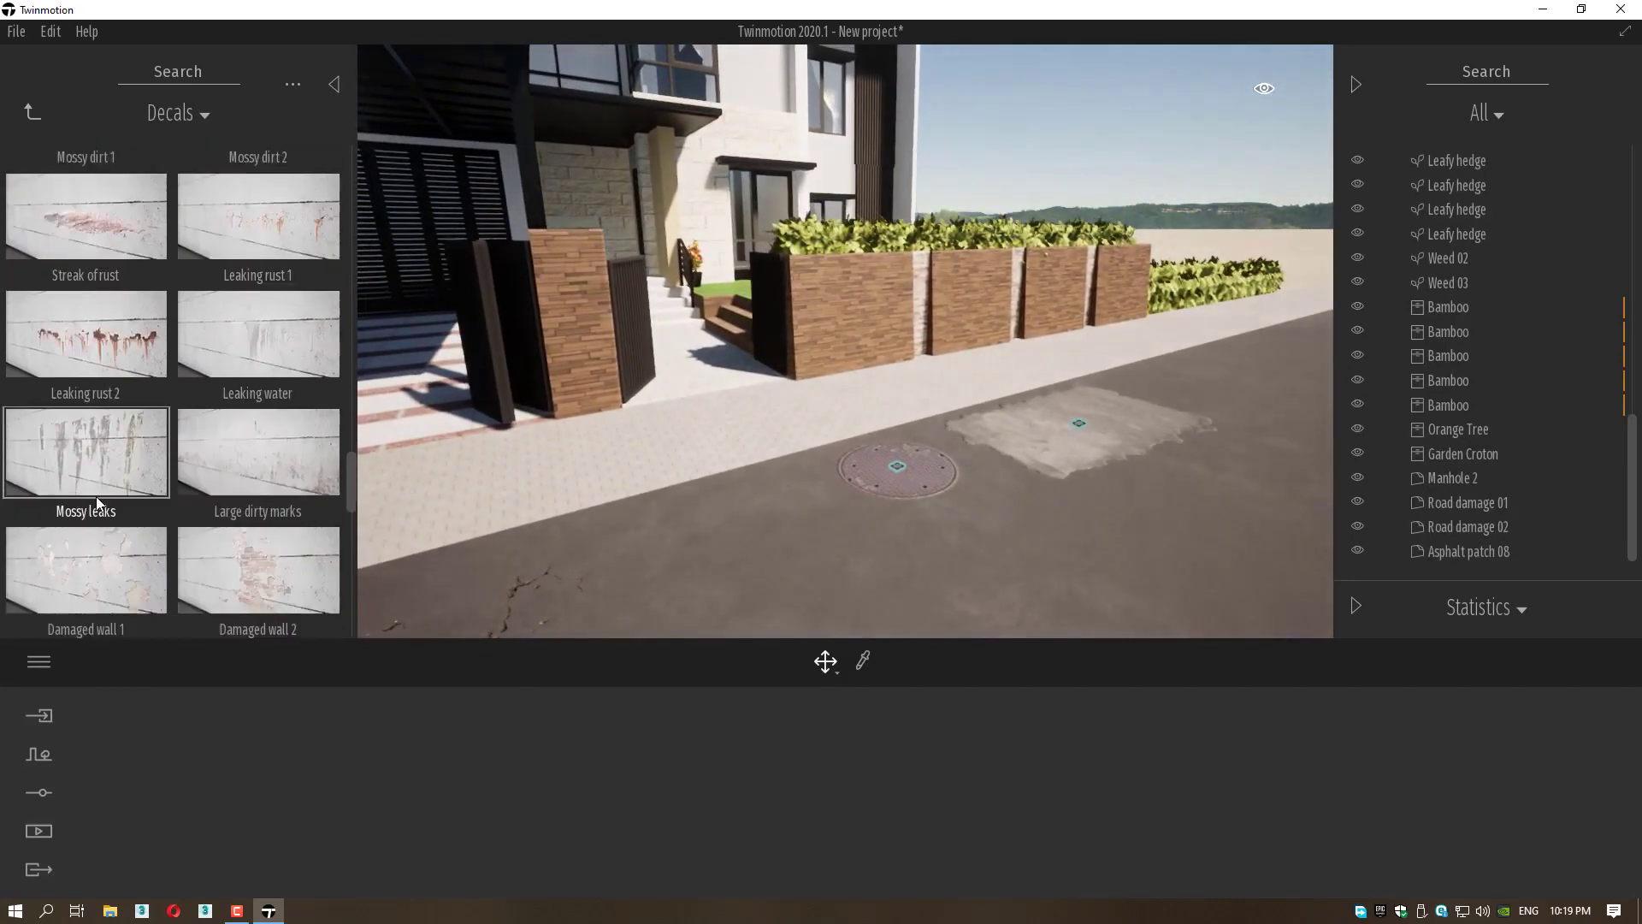
scroll(121, 494, "down", 3)
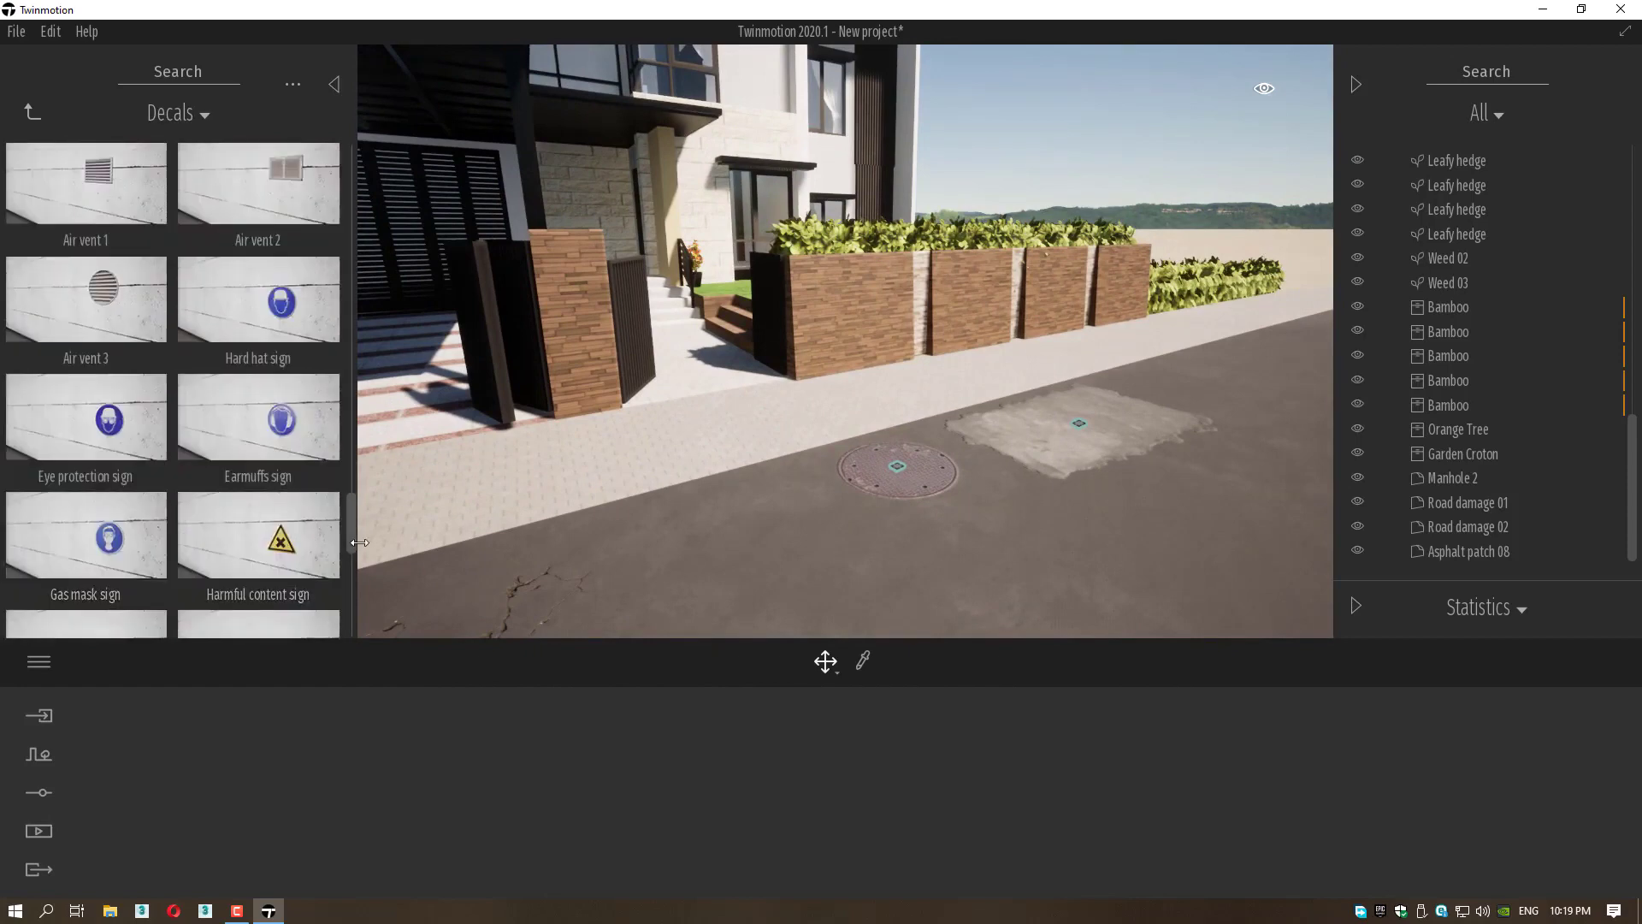
left_click_drag(351, 535, 344, 188)
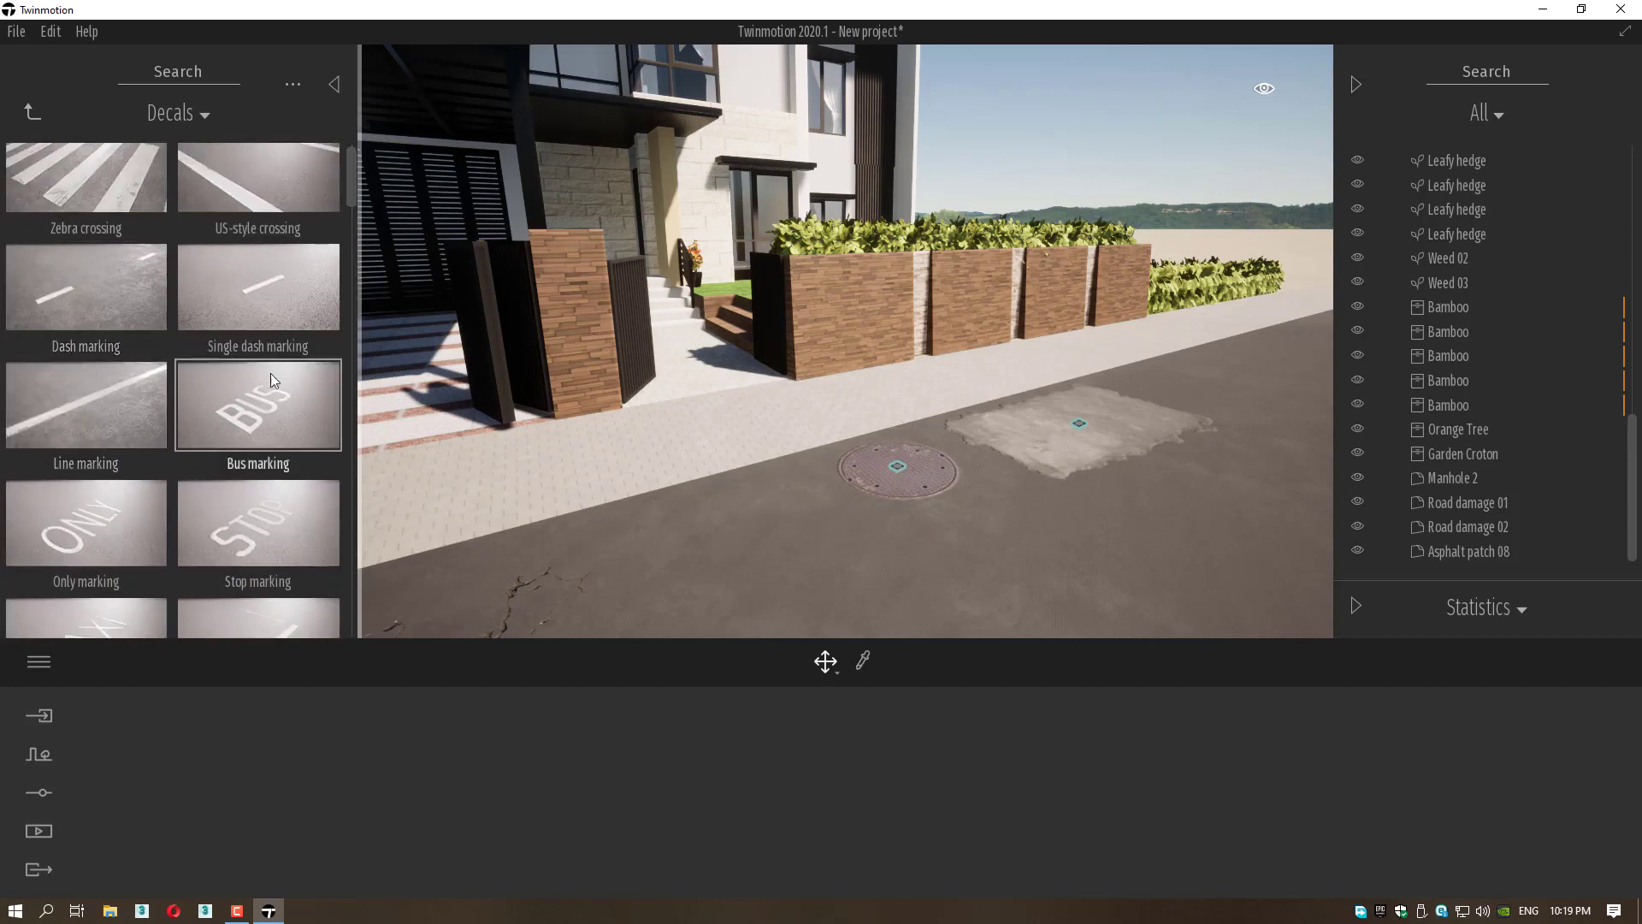
scroll(665, 433, "down", 10)
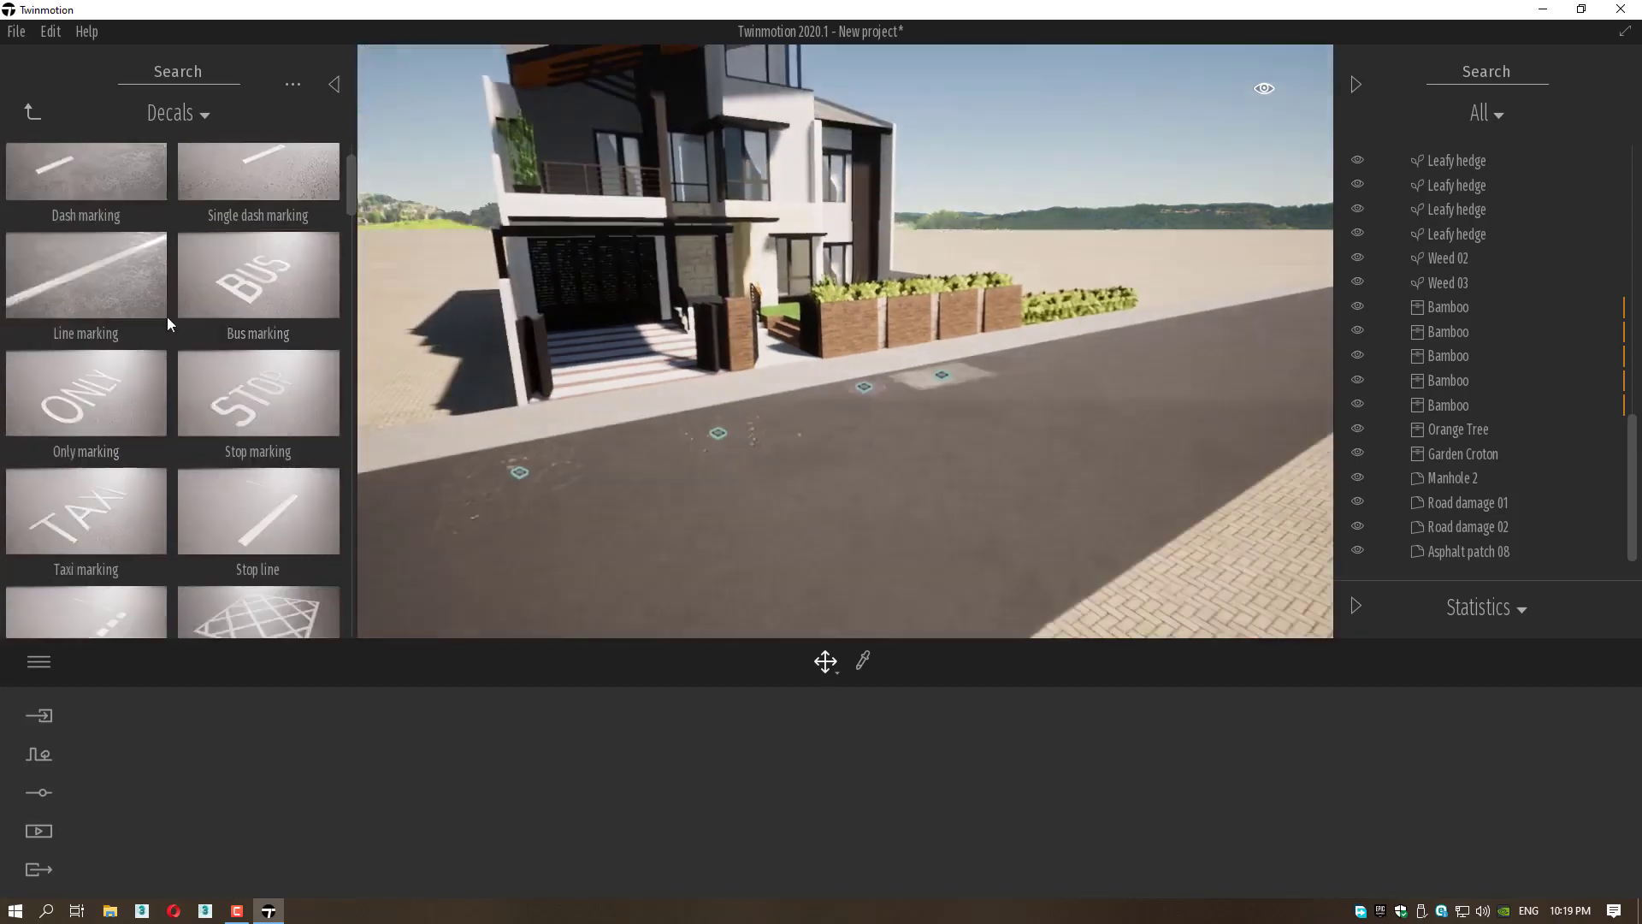
left_click_drag(161, 311, 1114, 374)
left_click(761, 515)
Copy the line marking along the road past the brick fence as seven instances spaced 10.19 m apart.
left_click_drag(1066, 425, 1136, 393)
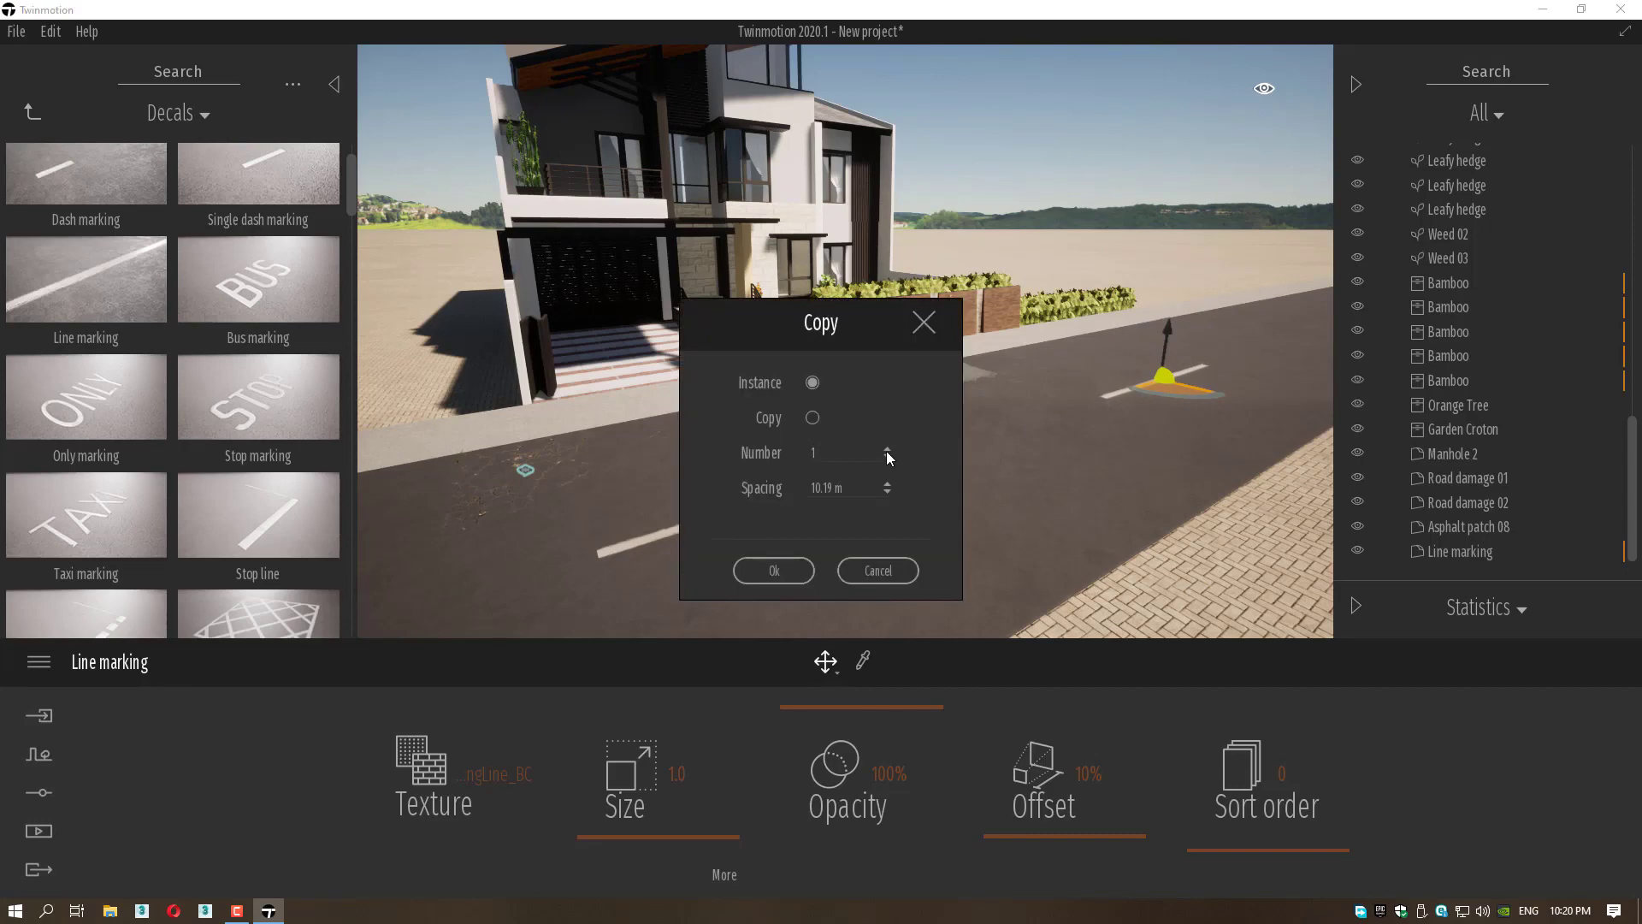
left_click(773, 570)
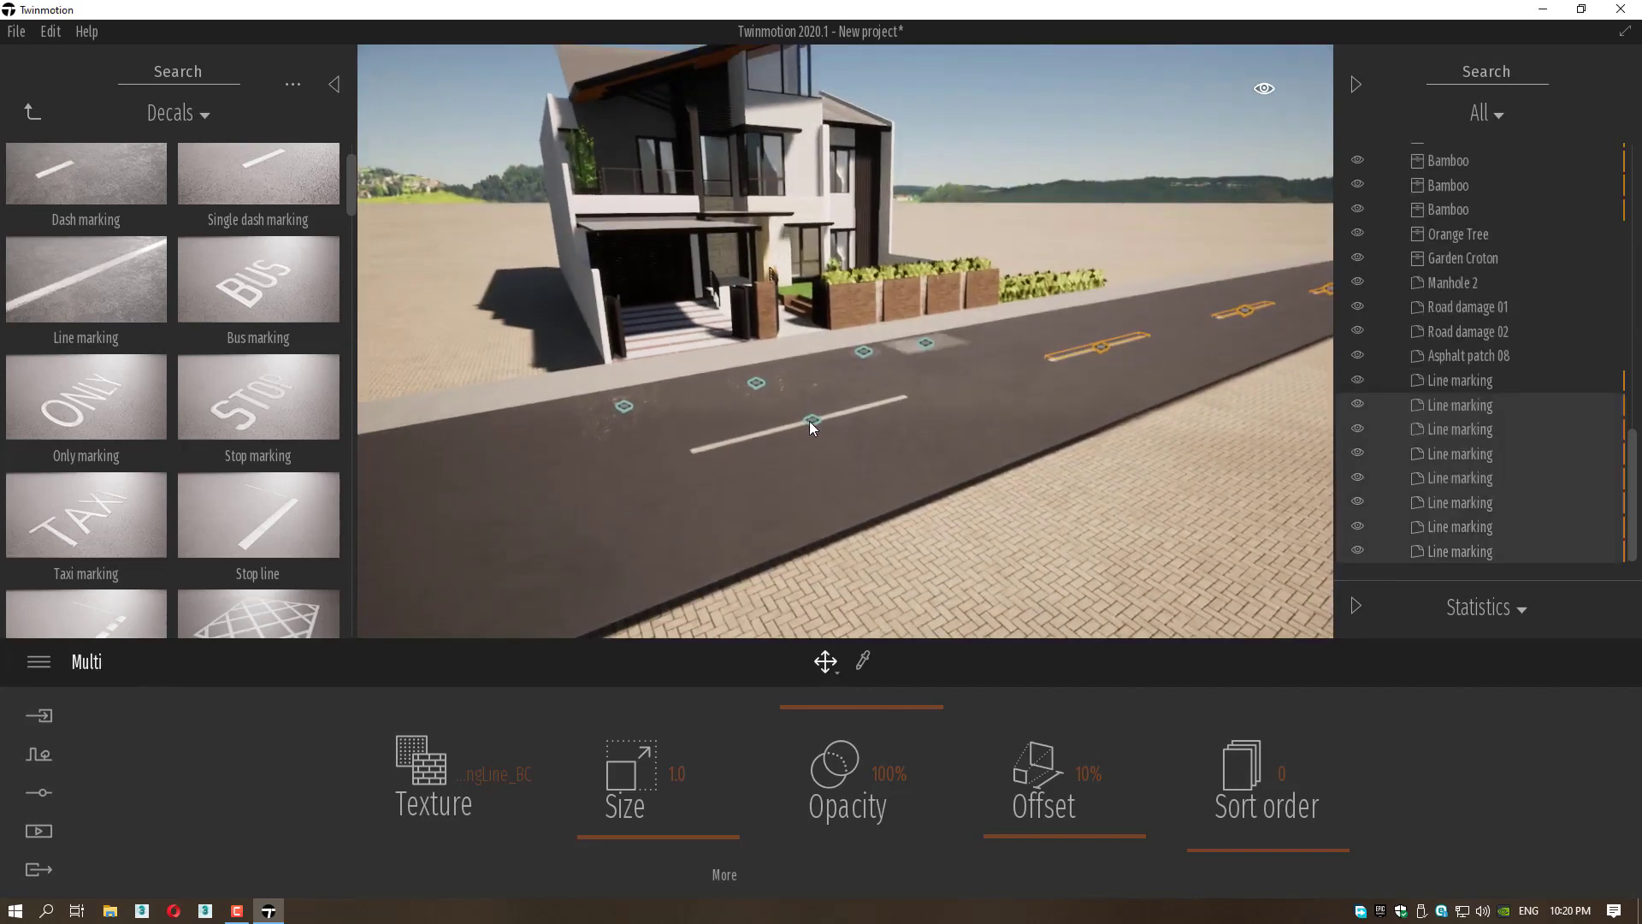
Copy the original line marking in the opposite direction along the road as six instances spaced 9.23 m apart.
left_click(809, 421)
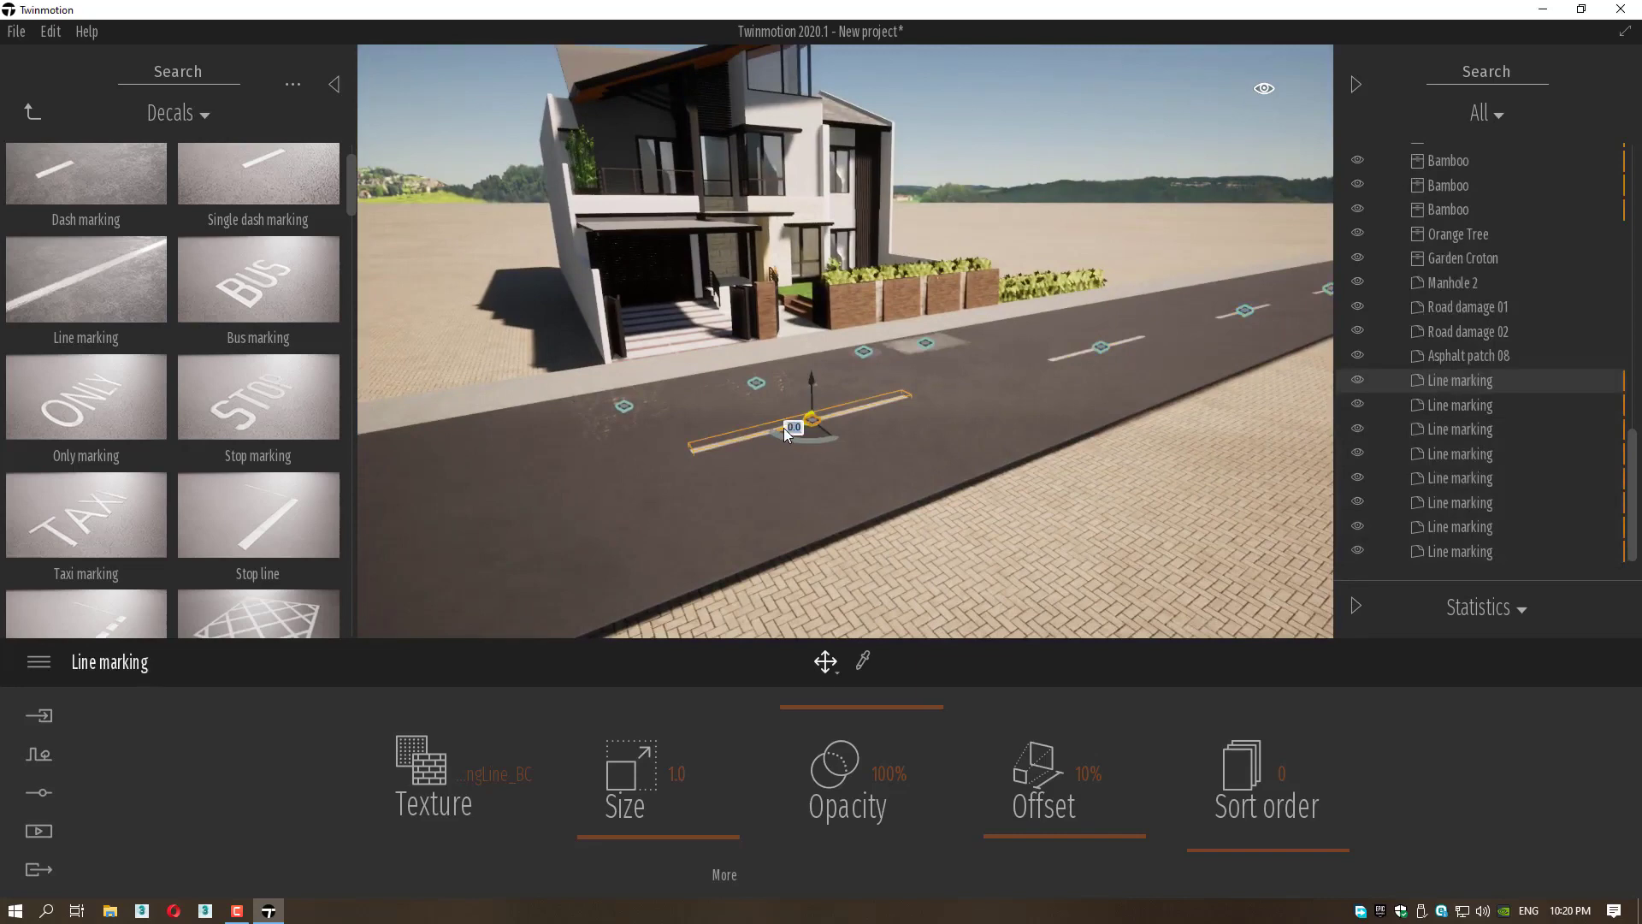
left_click_drag(788, 433, 182, 660)
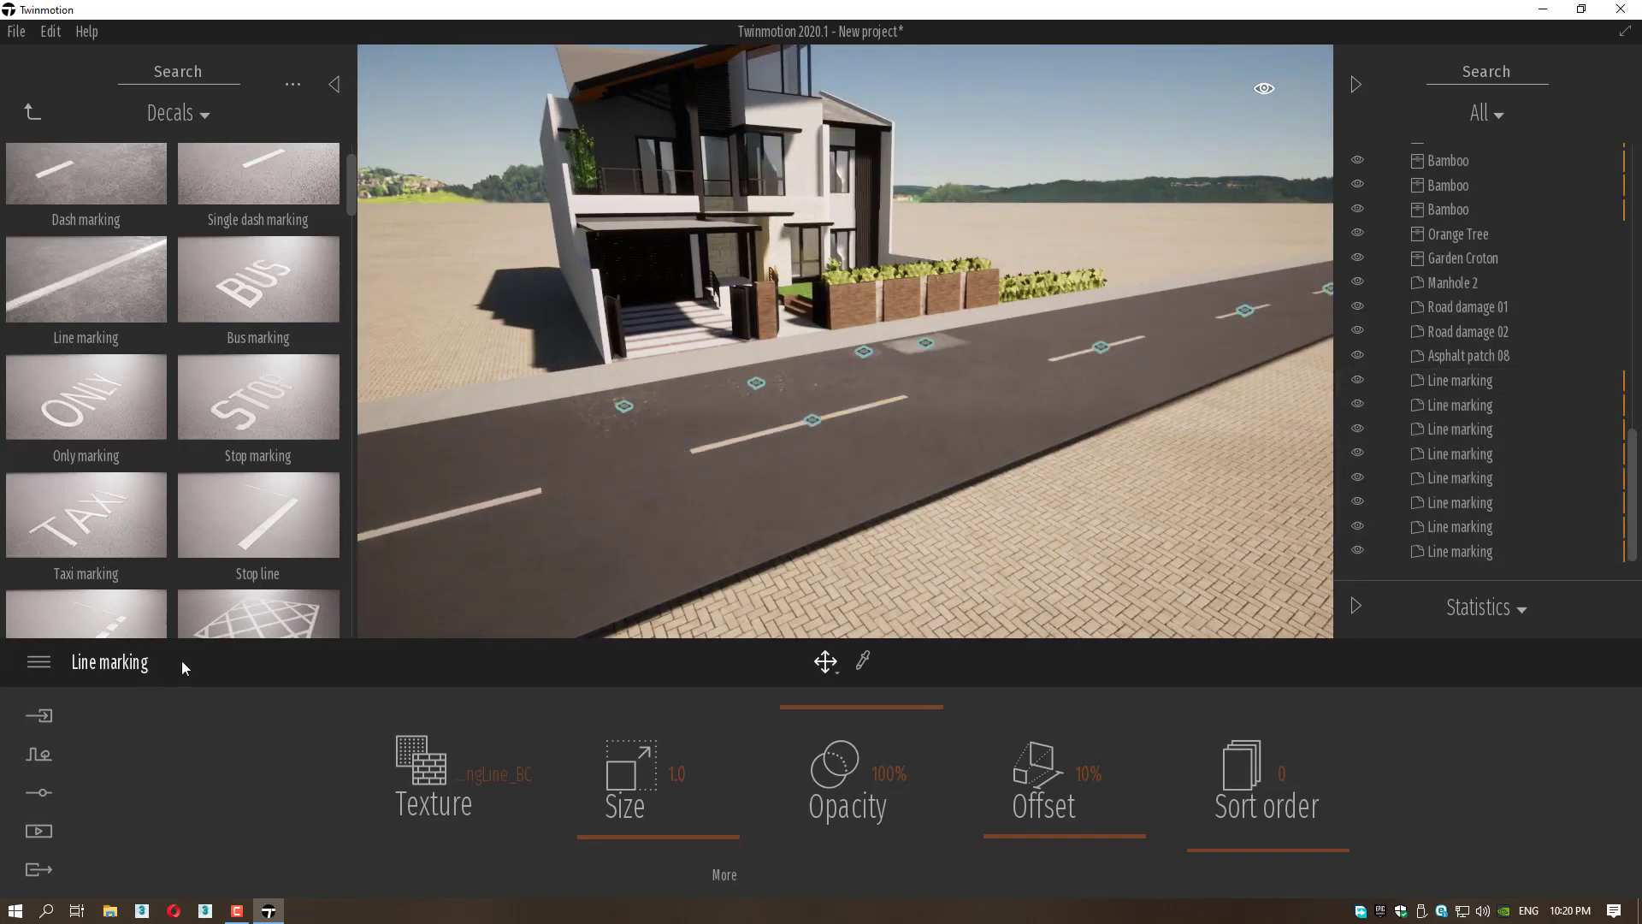
left_click_drag(8, 719, 10, 718, "alt")
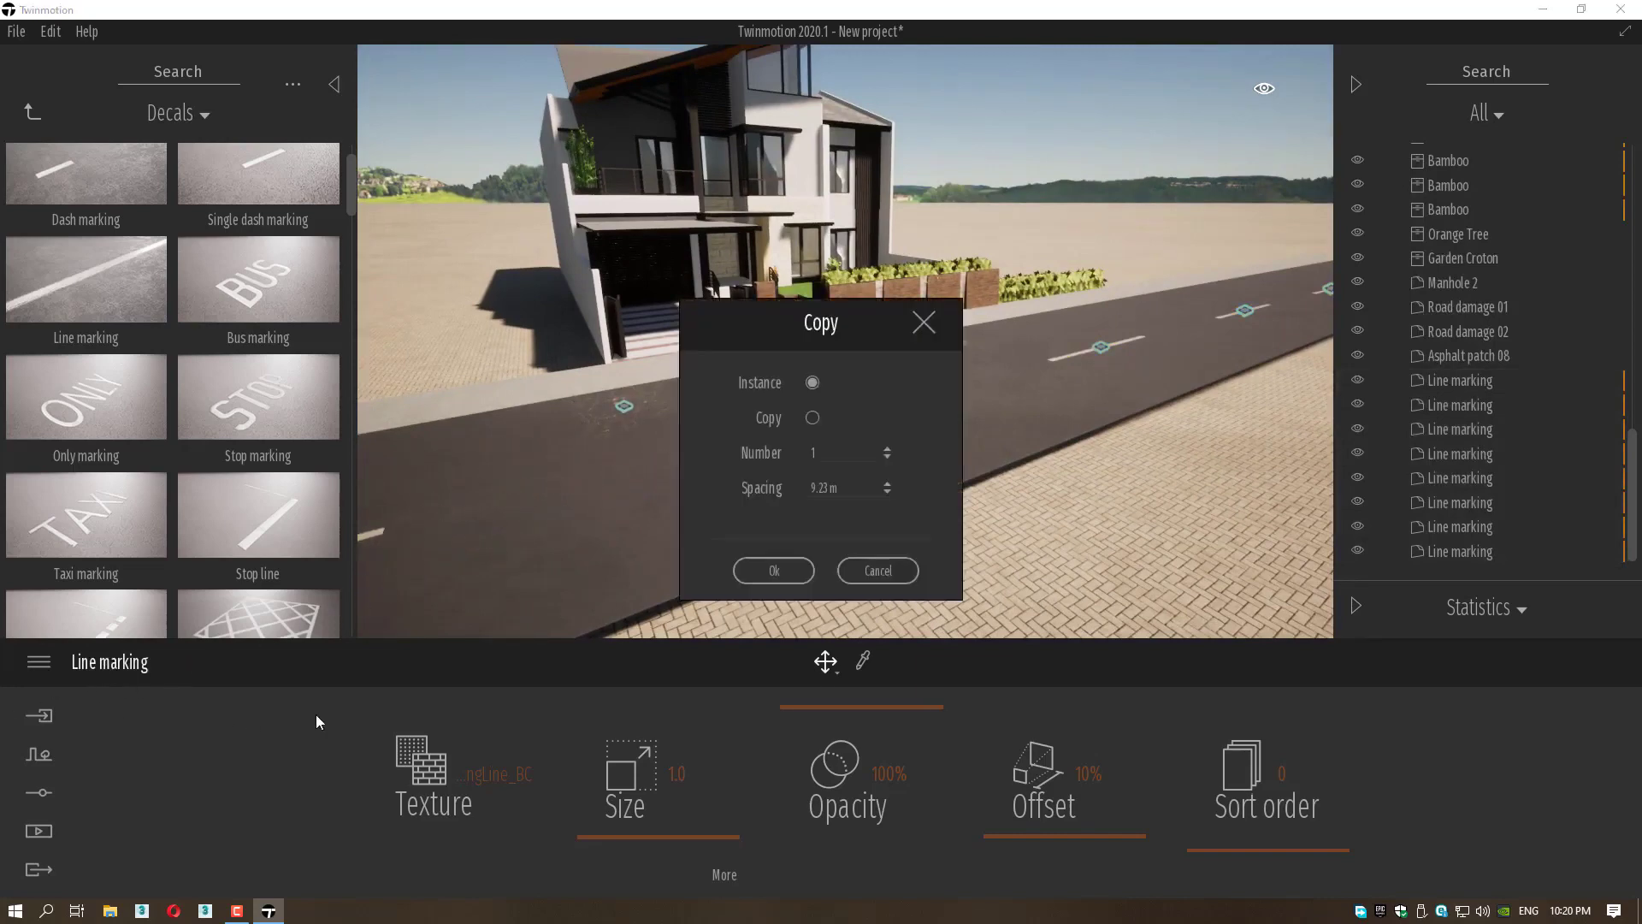
left_click(879, 436)
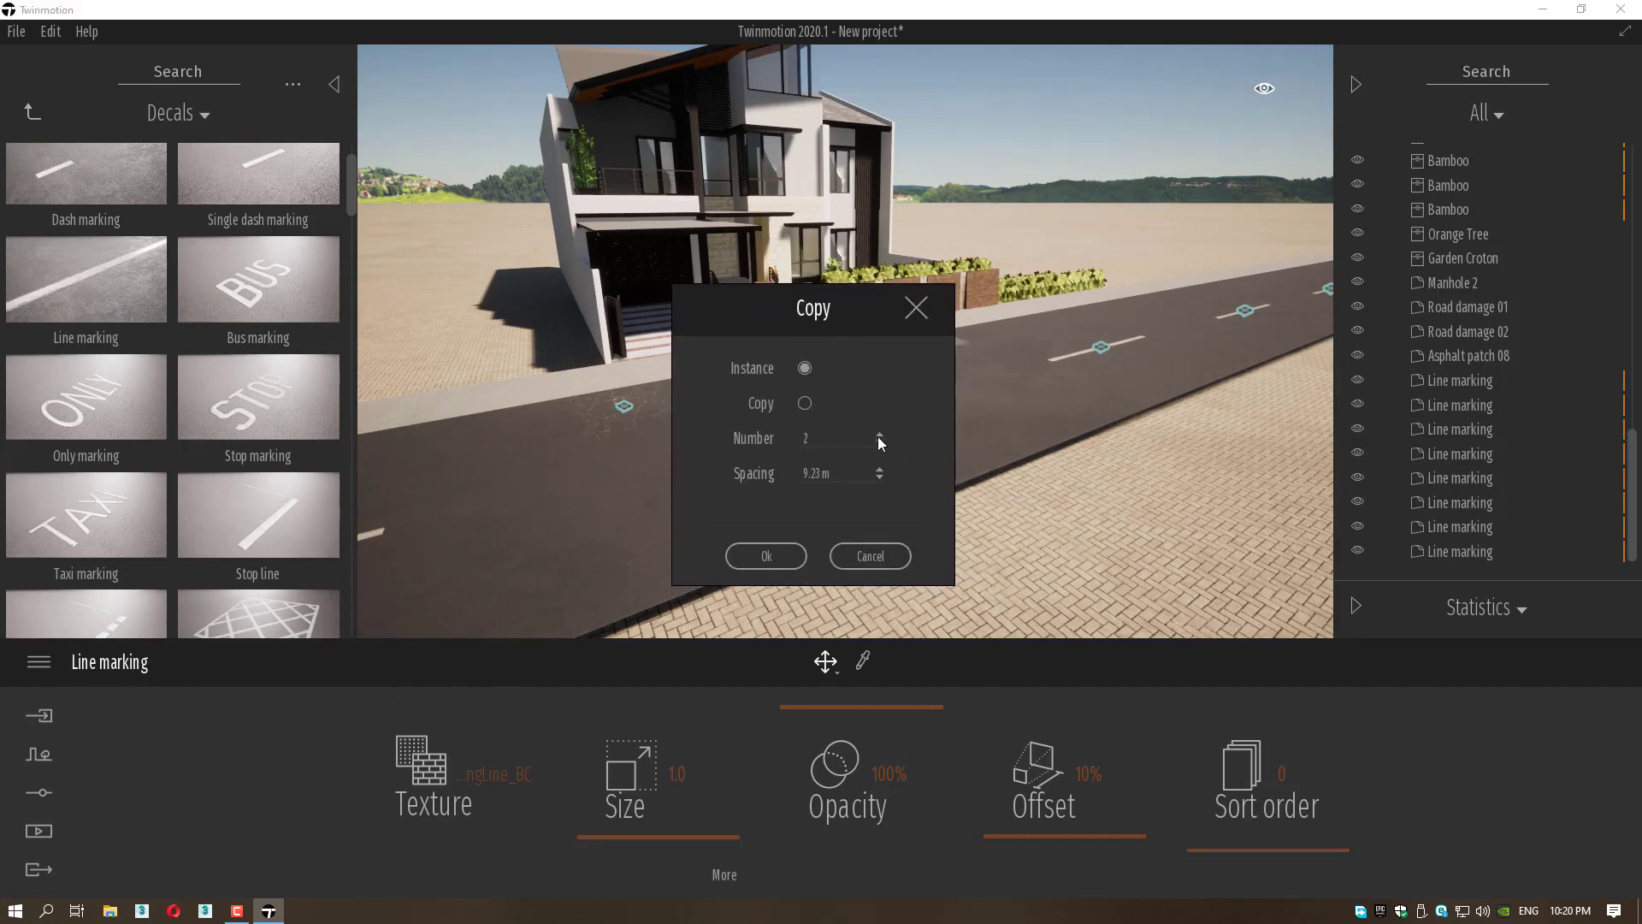
left_click(786, 558)
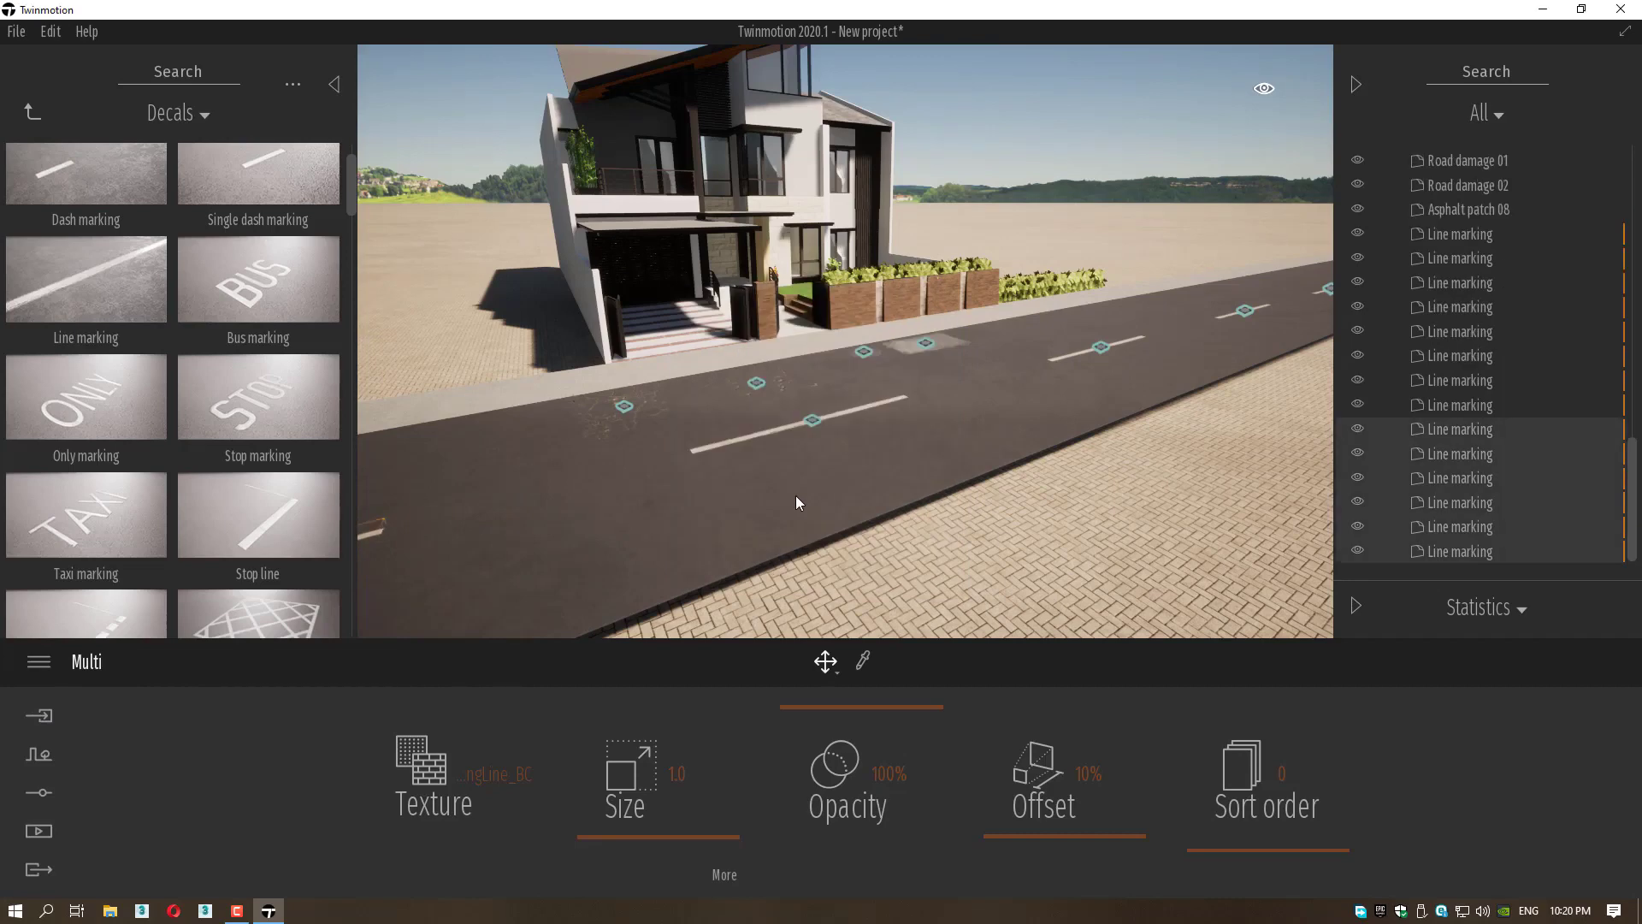
left_click(796, 496)
Copy the leafy hedge beyond the brick fence as one instance 19.32 m away, on the other side of the driveway.
key("w")
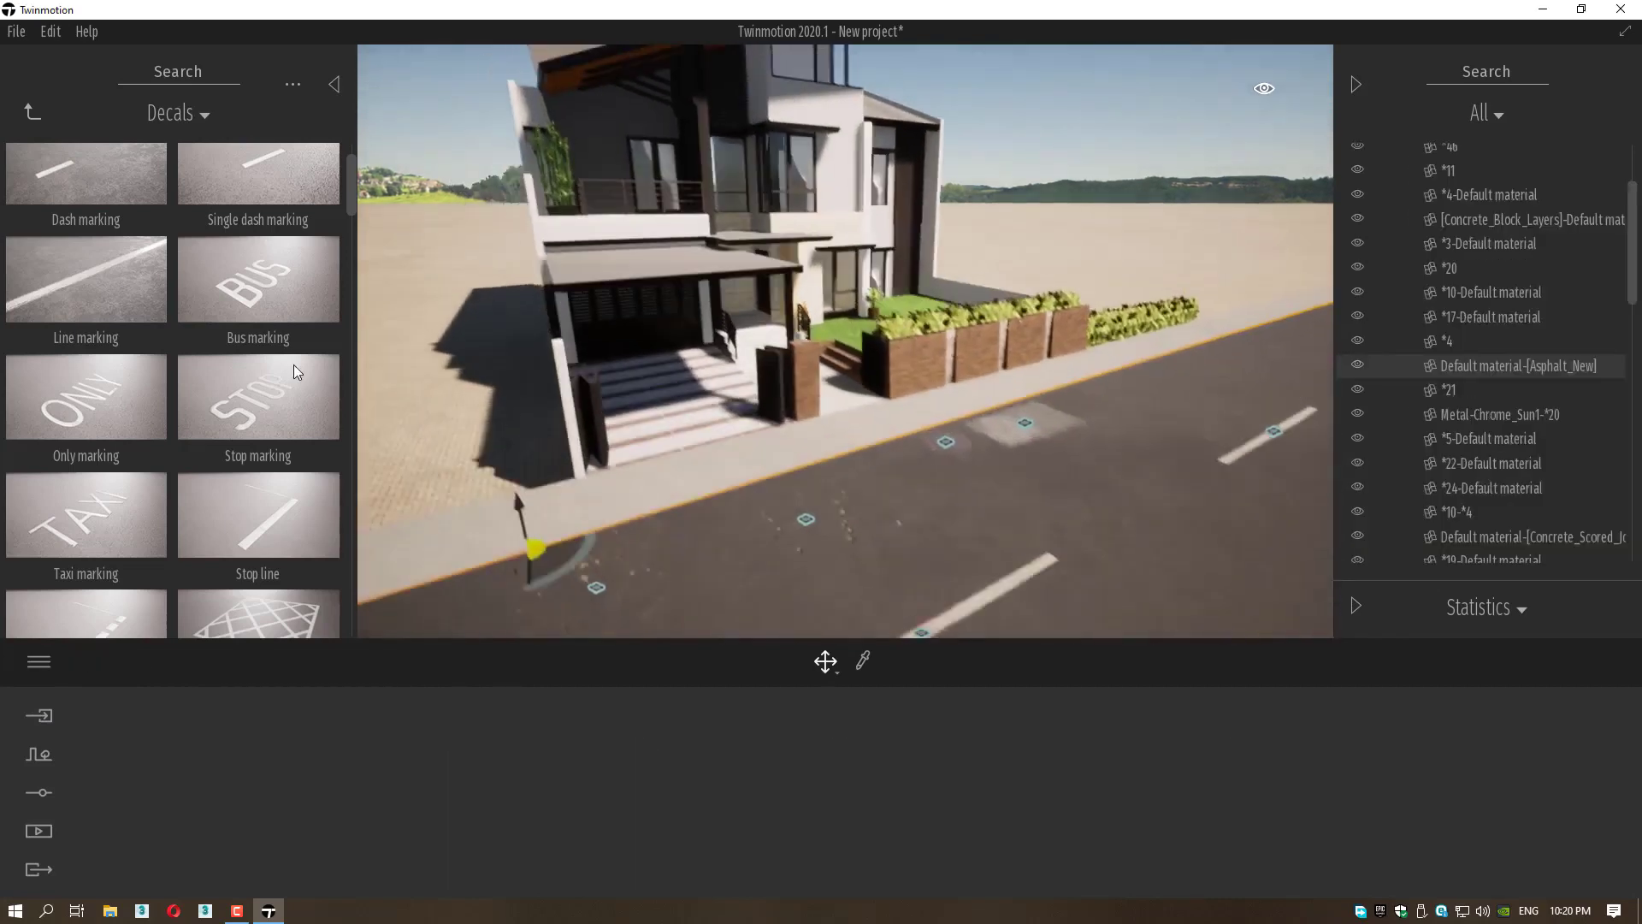
left_click(32, 111)
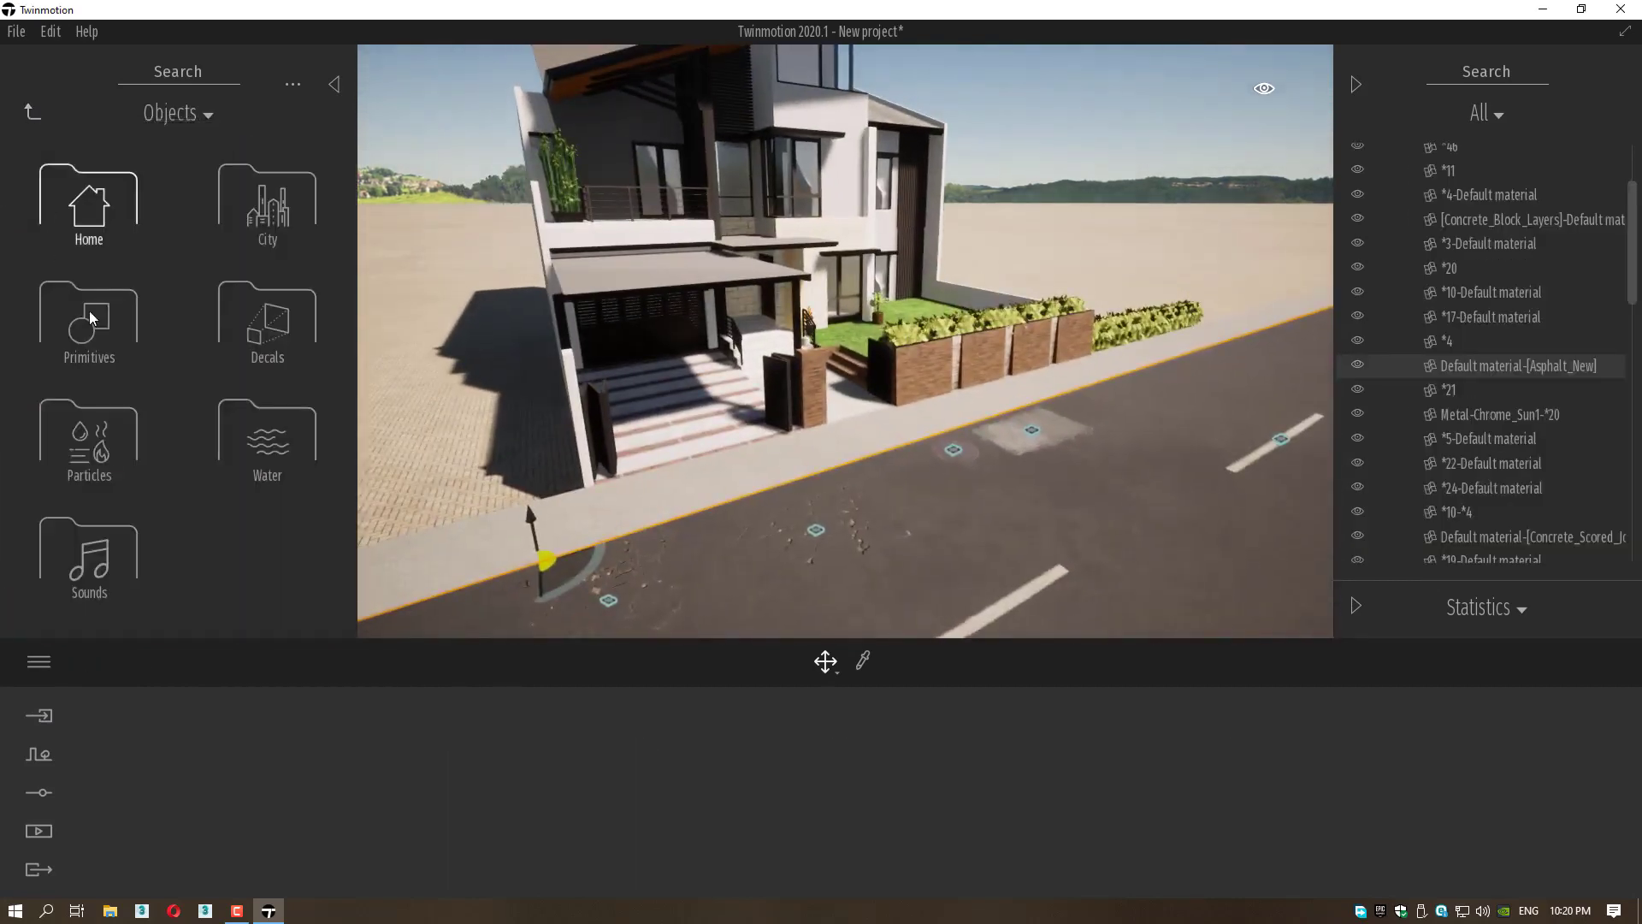
left_click(1116, 332)
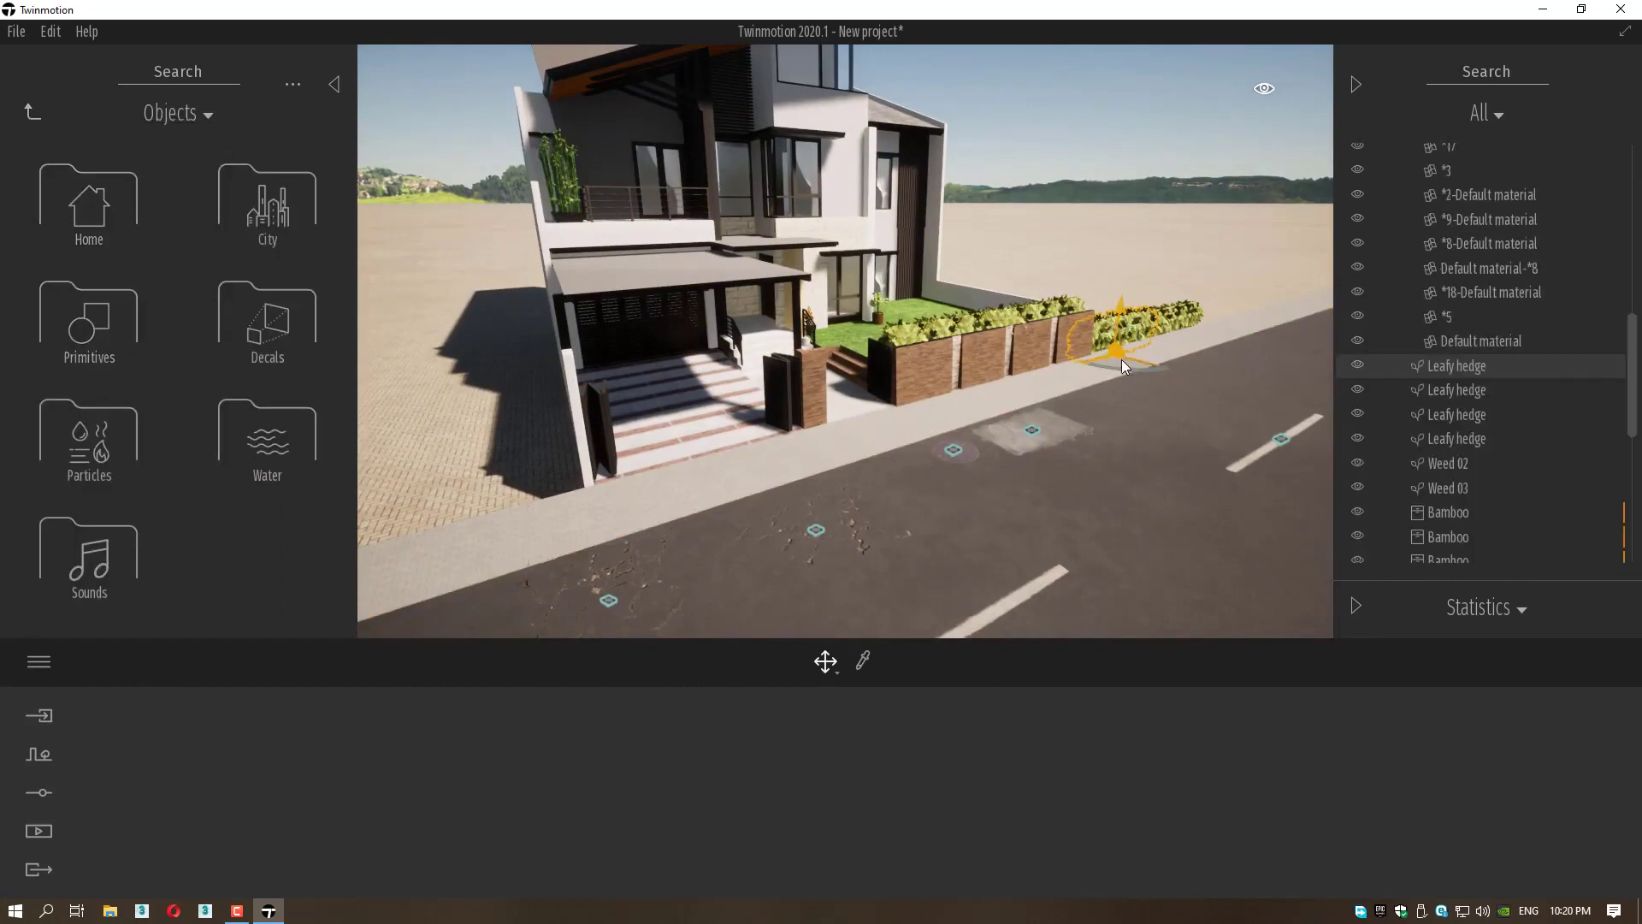
left_click_drag(1098, 360, 327, 638)
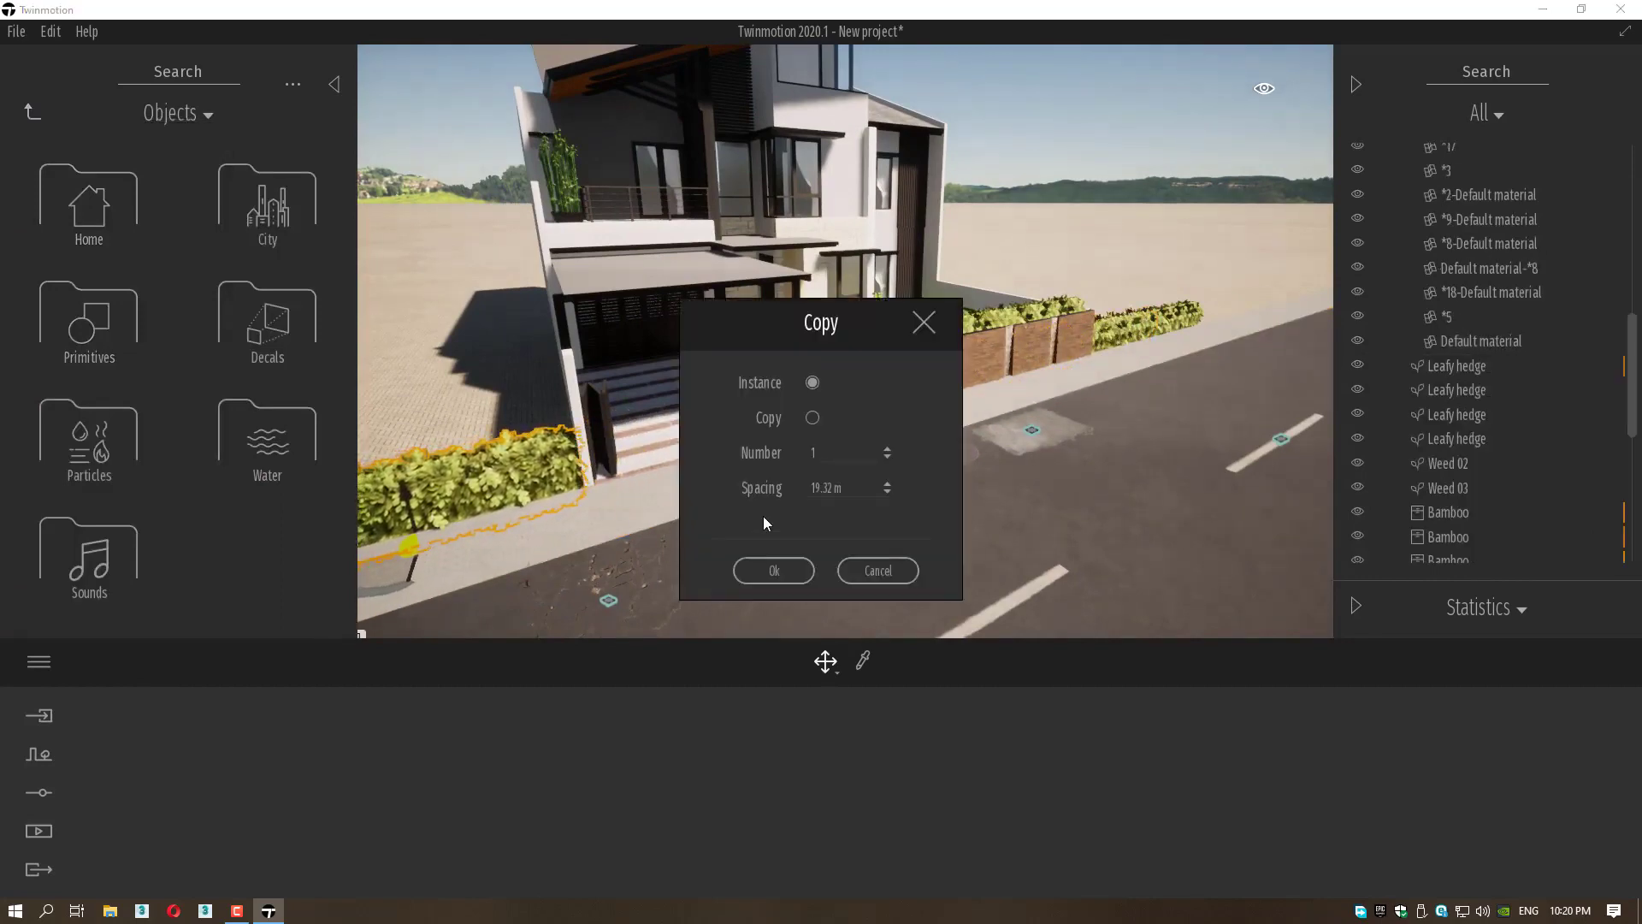
left_click(773, 571)
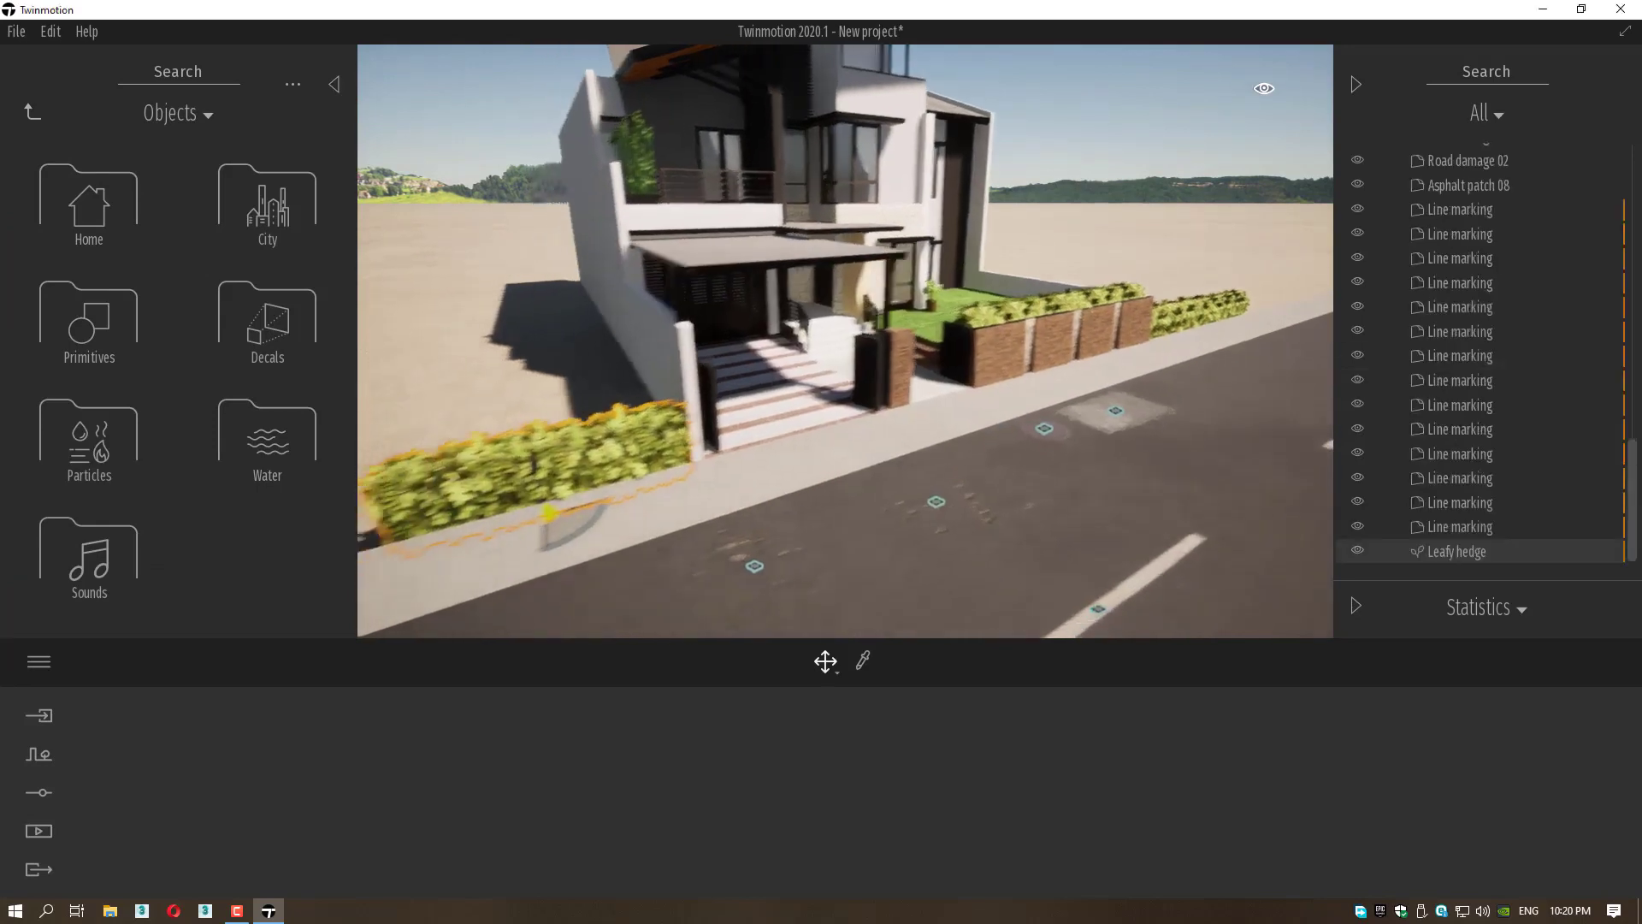
Copy the leafy hedge on the far side of the driveway toward the house wall as three instances spaced 4.15 m apart.
left_click_drag(809, 445, 480, 535)
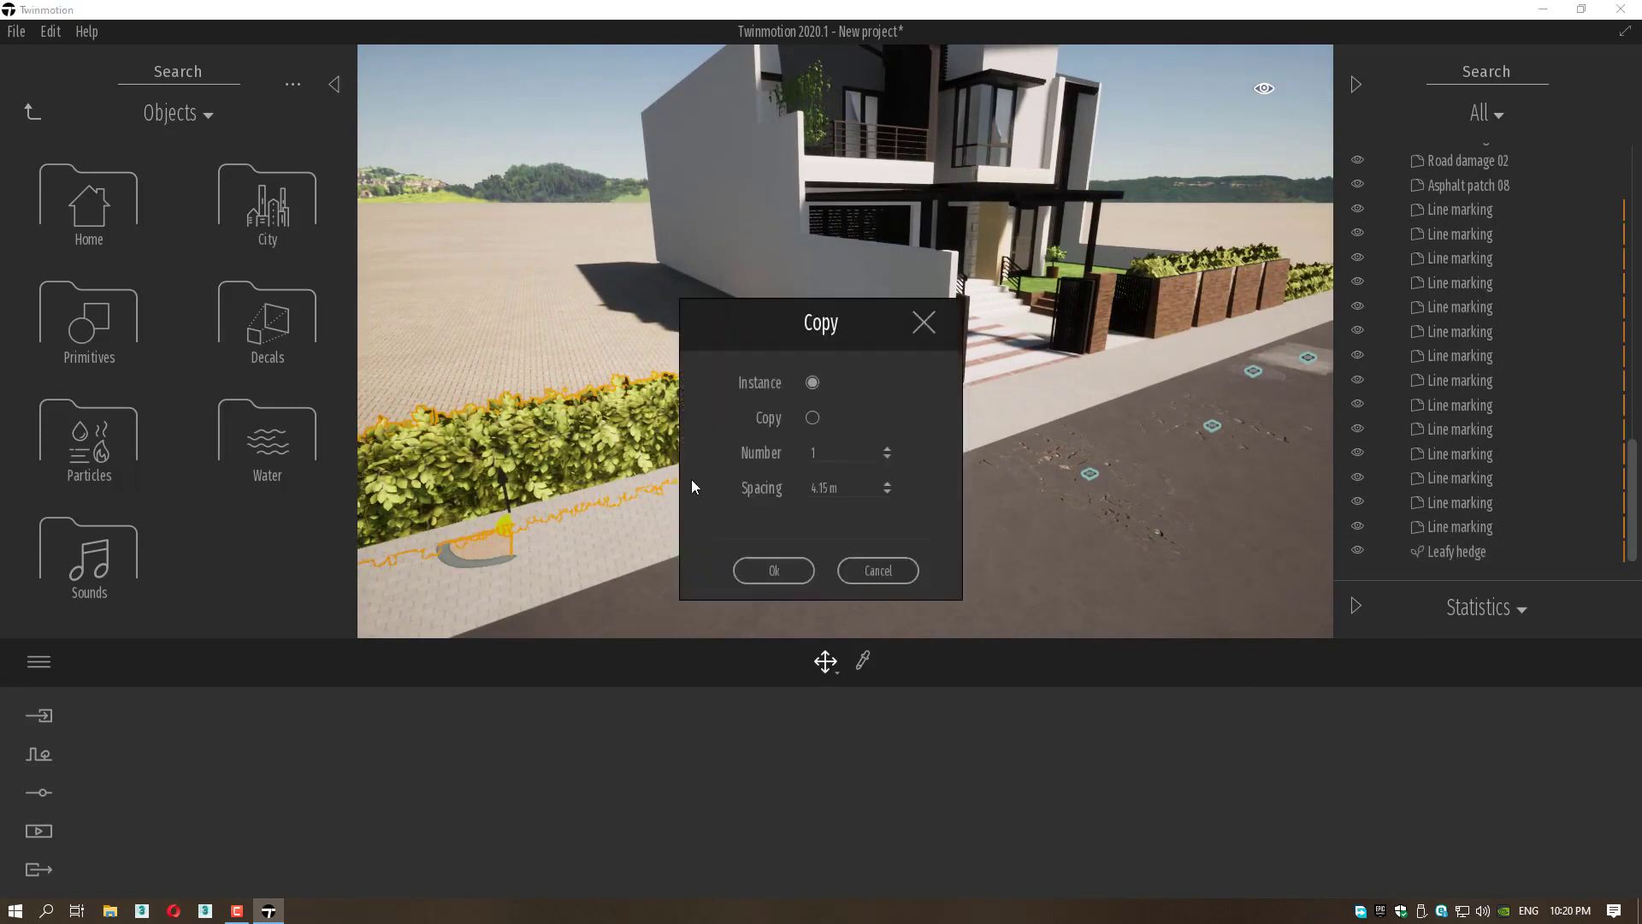
left_click(885, 449)
left_click(788, 565)
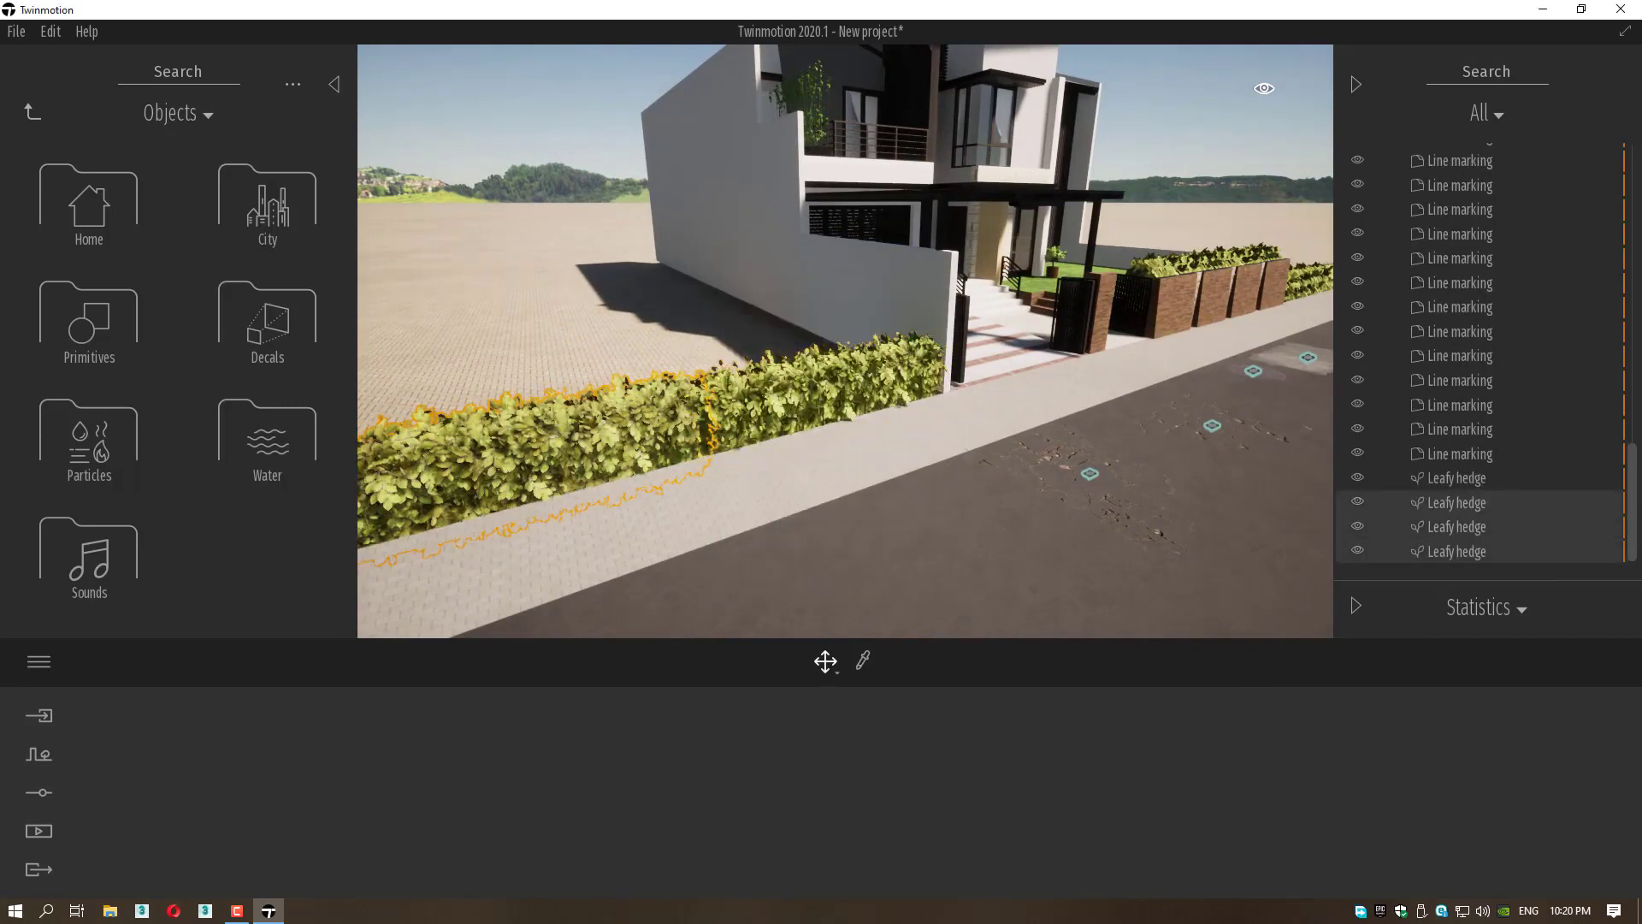
middle_click_drag(855, 406, 906, 299)
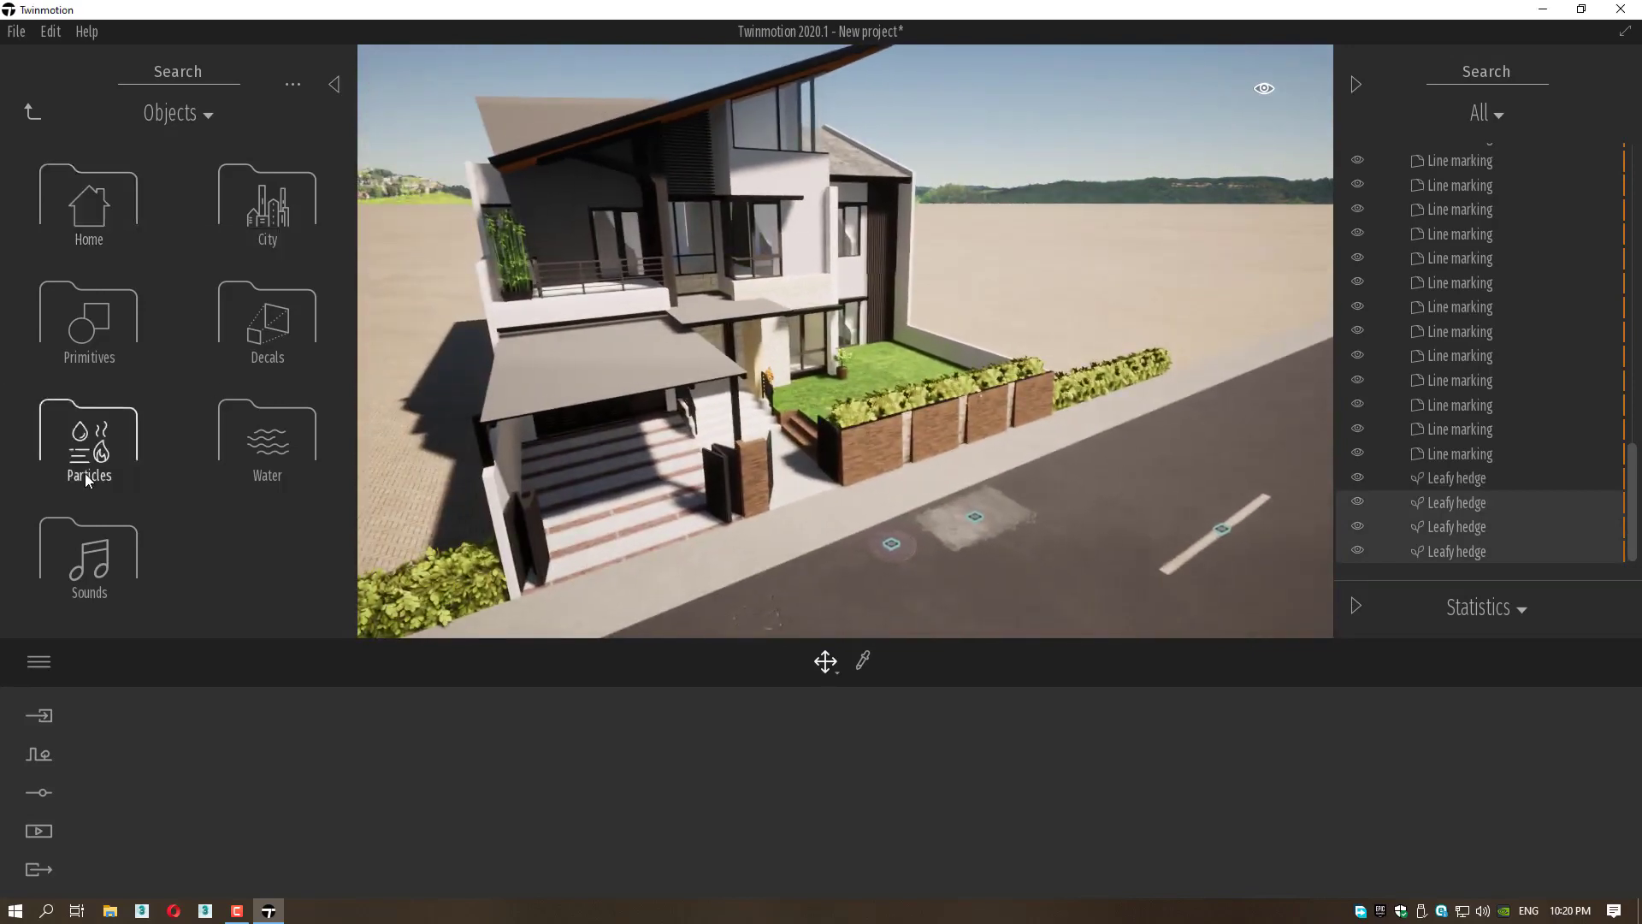
left_click(93, 566)
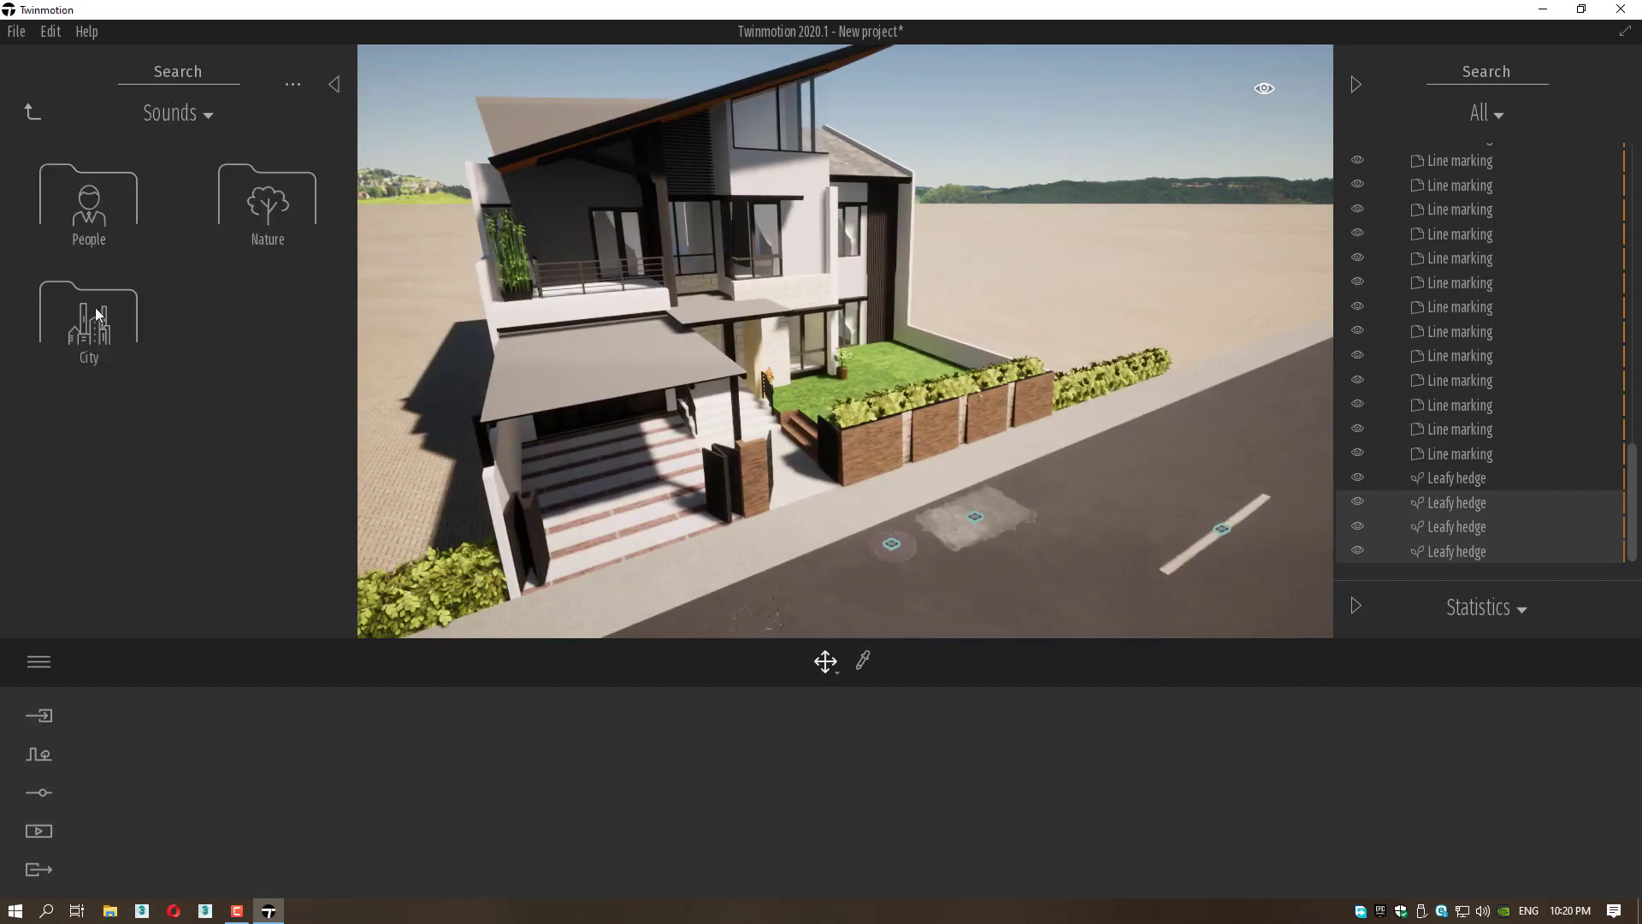
left_click(98, 219)
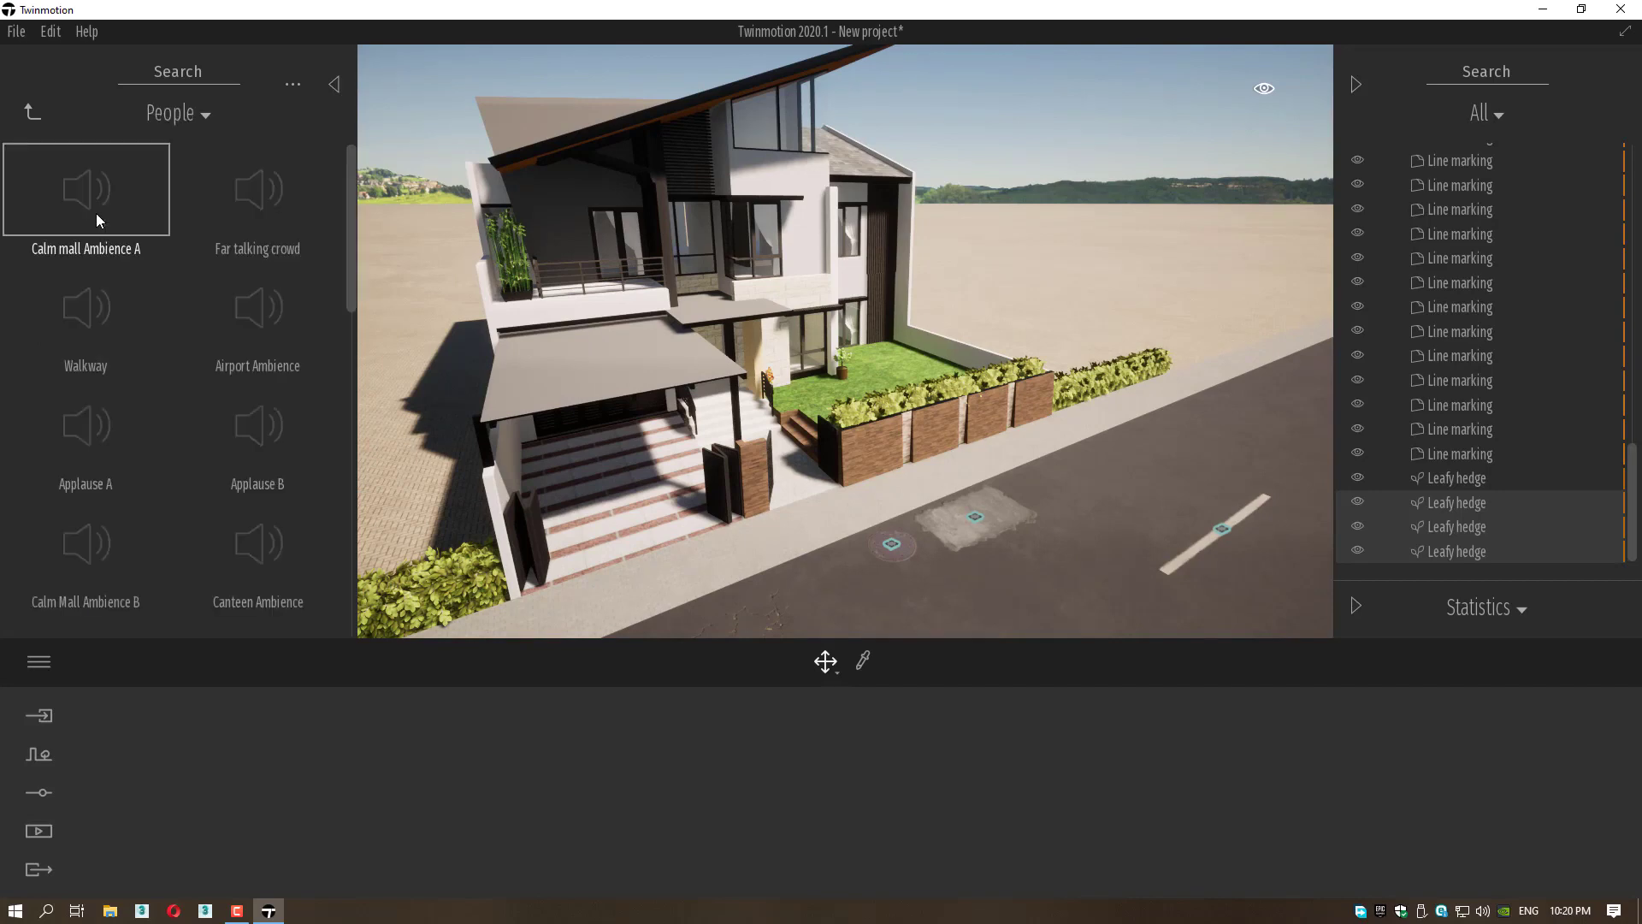
left_click(31, 113)
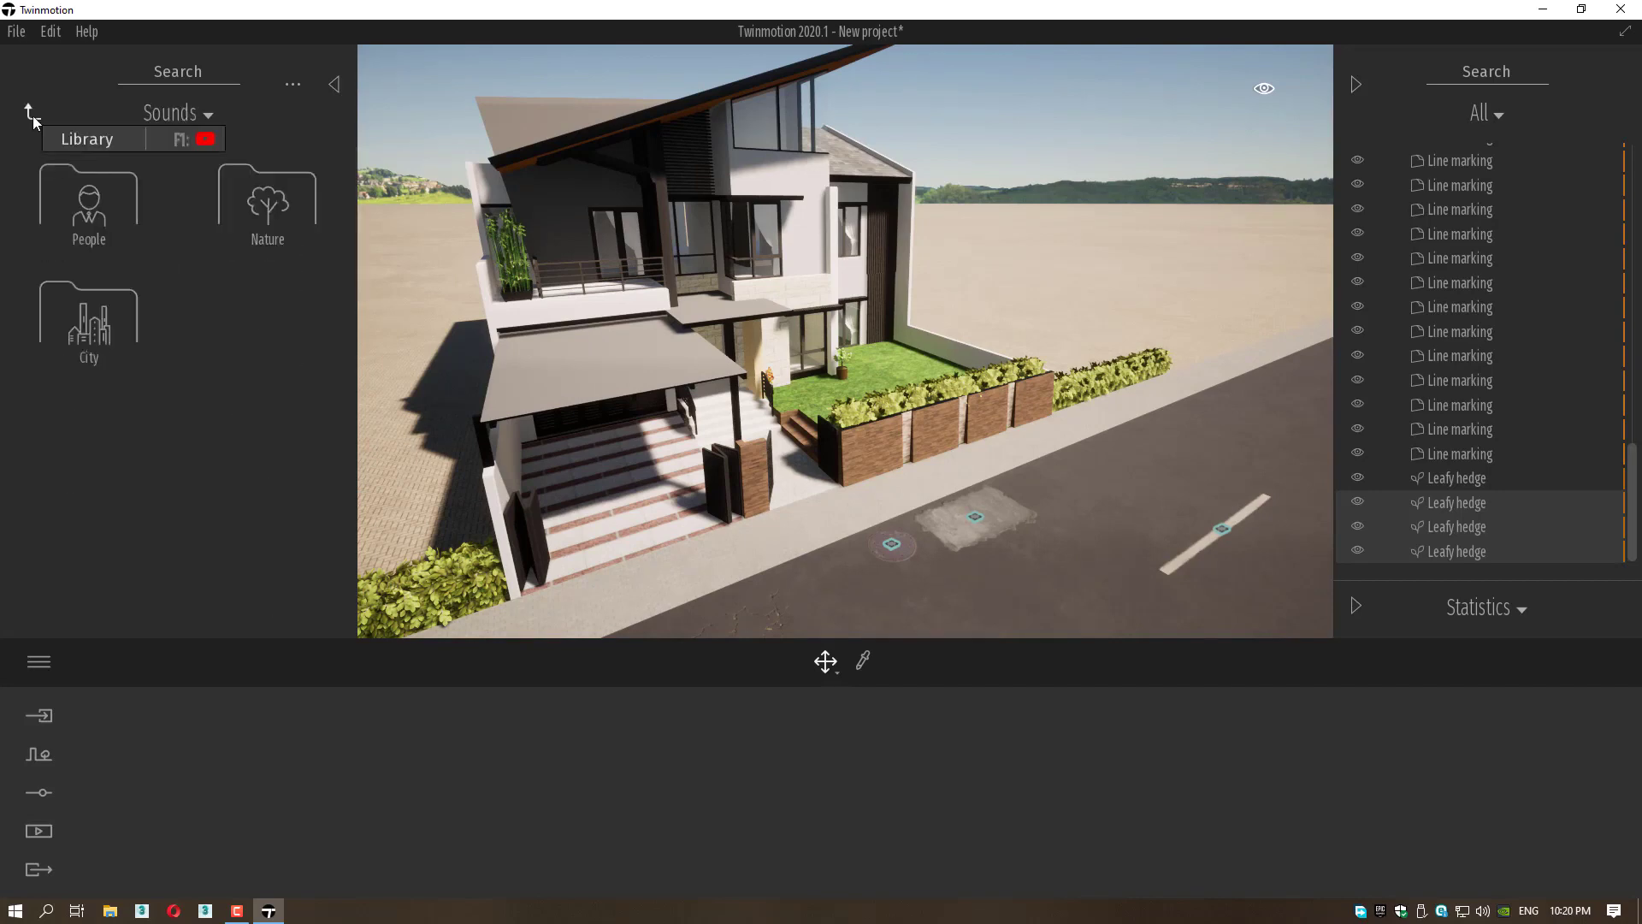
left_click(31, 113)
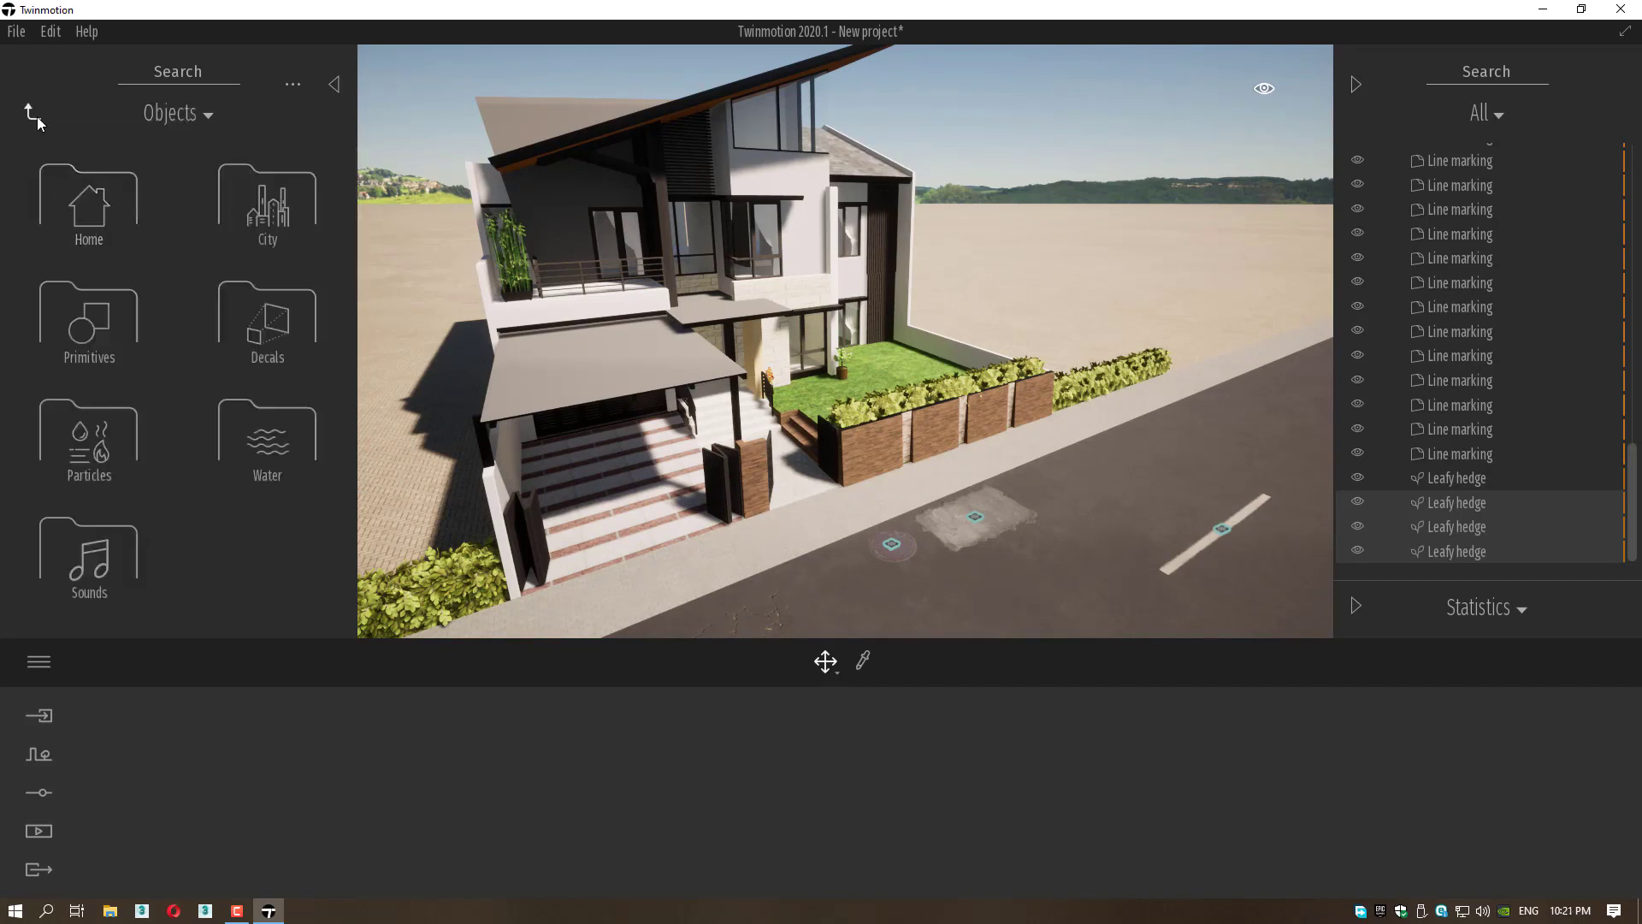
Place a Sedan 06 from the Cars library on the road in front of the driveway.
left_click(33, 114)
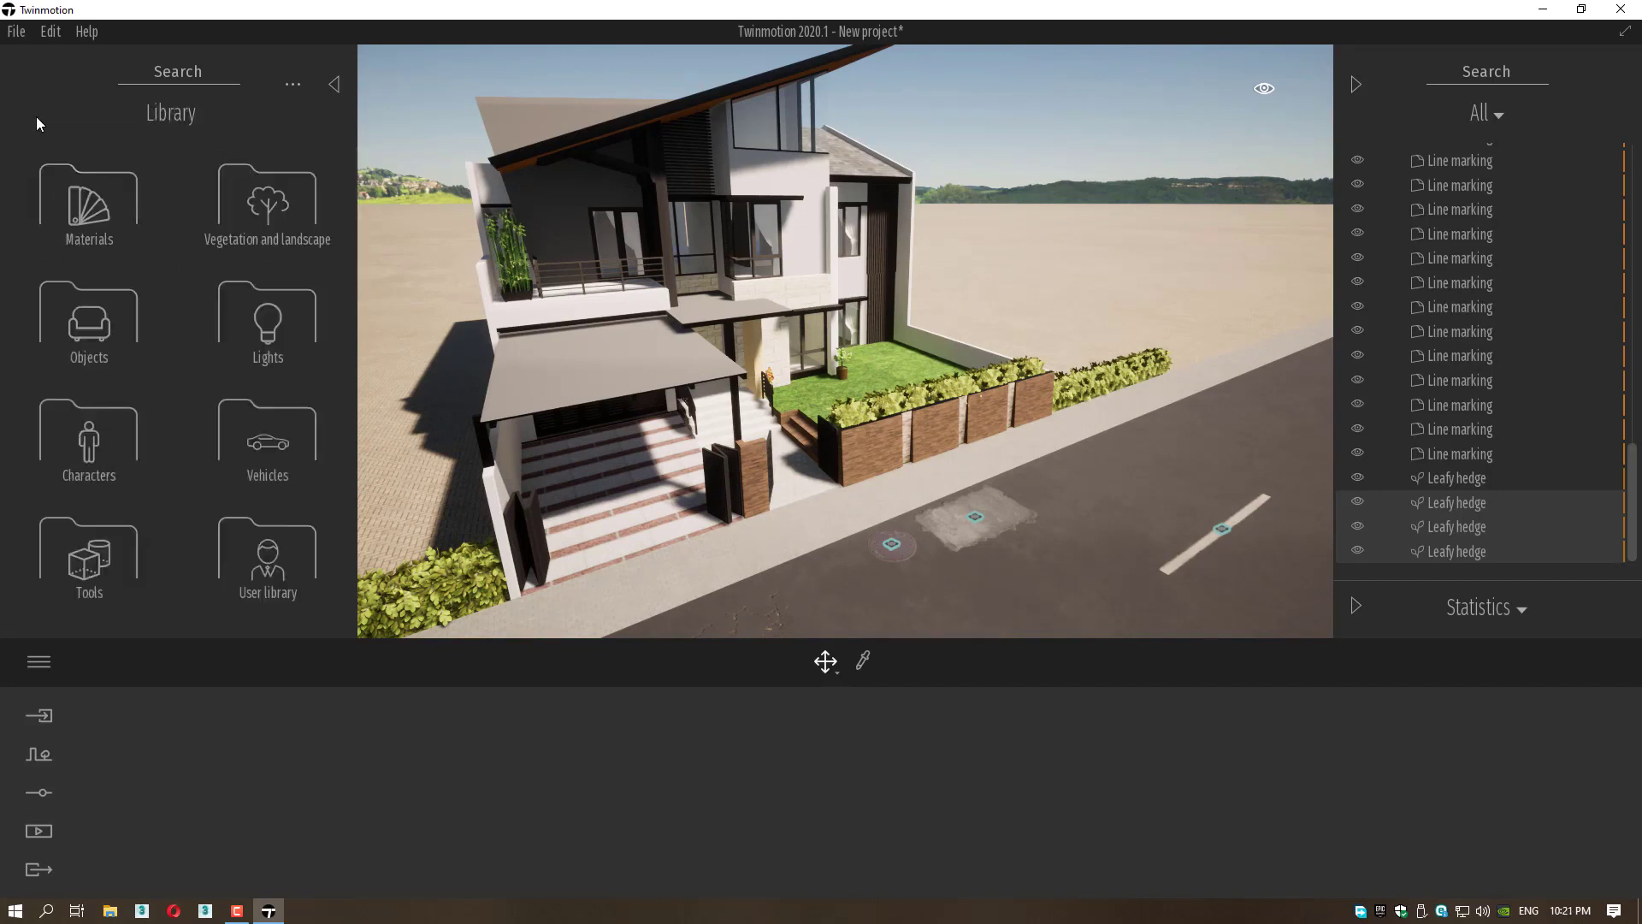
left_click(269, 446)
left_click(94, 205)
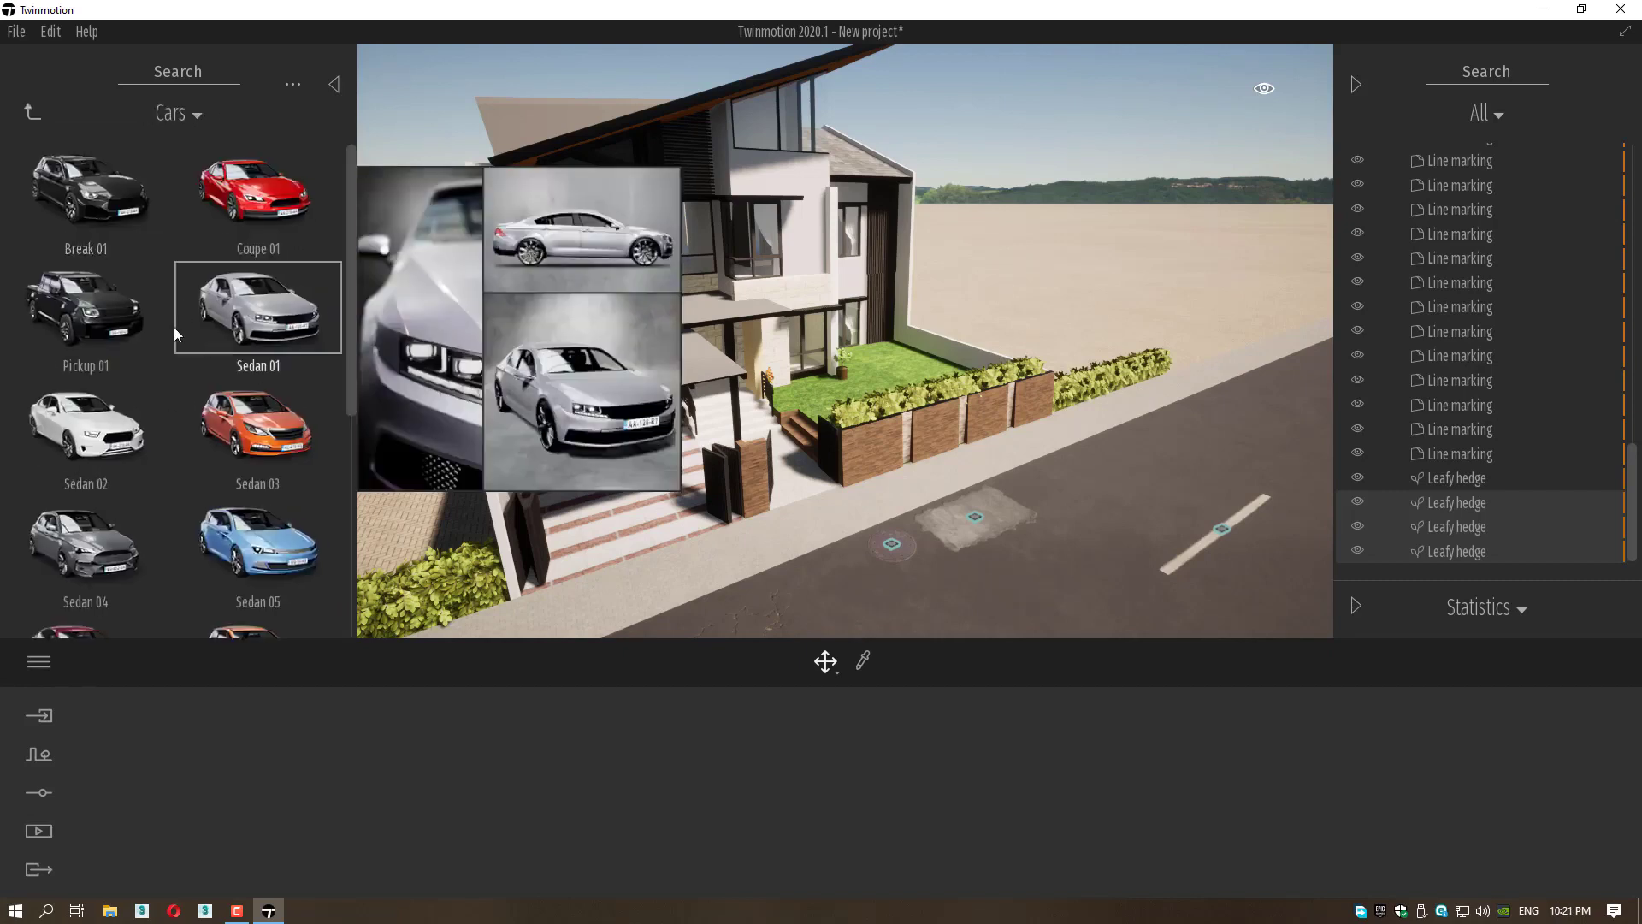
mouse_move(120, 329)
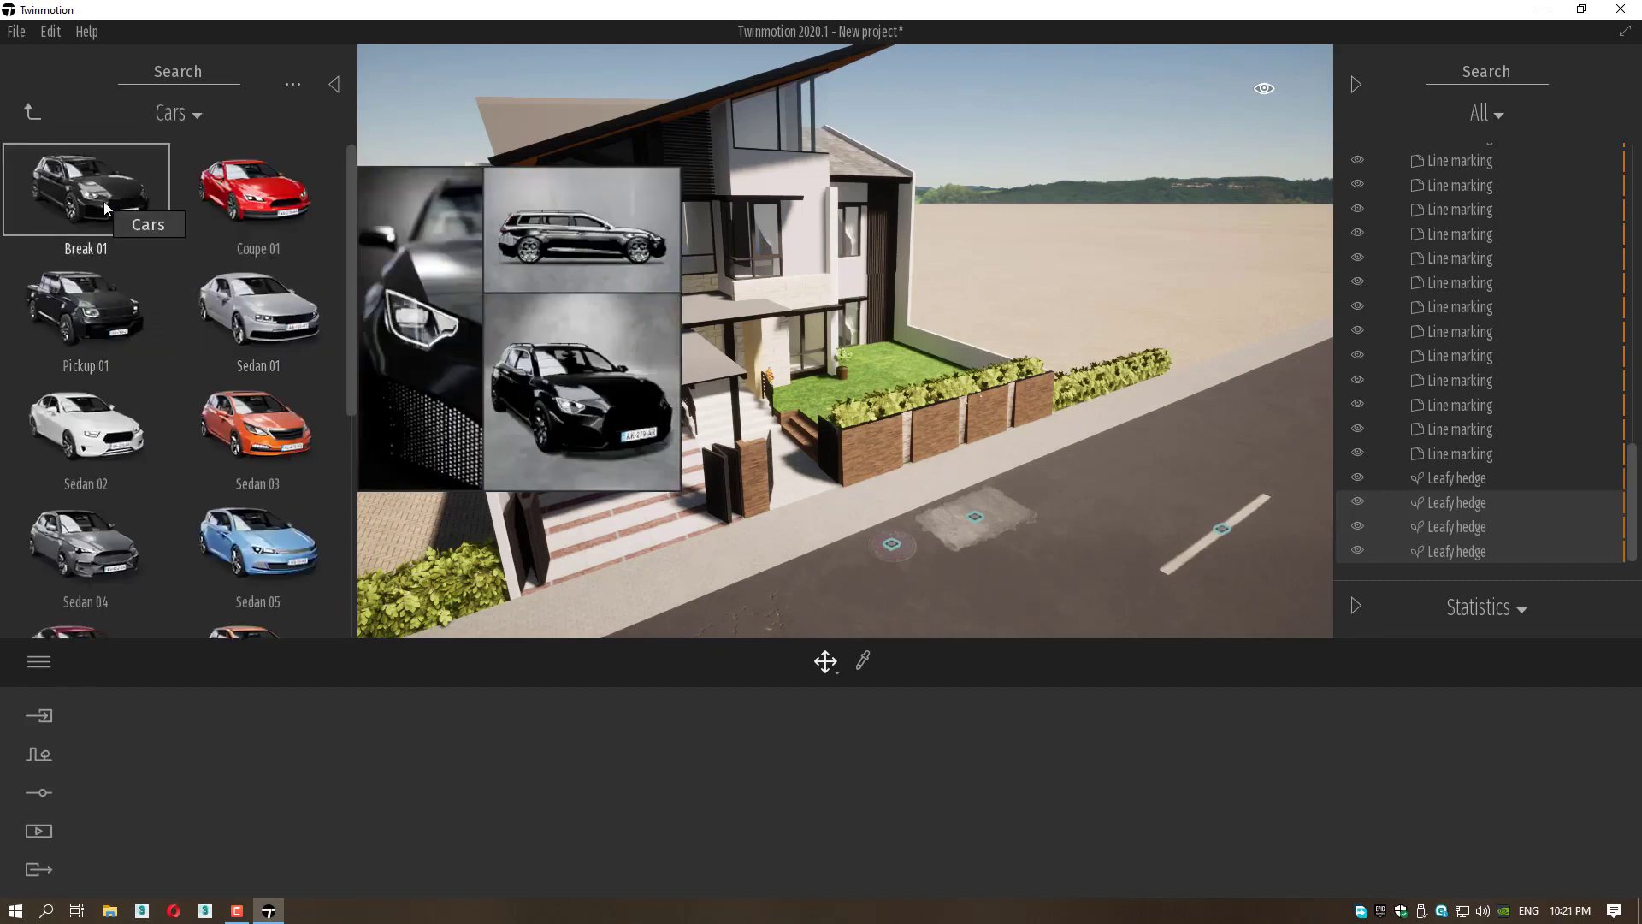
mouse_move(266, 310)
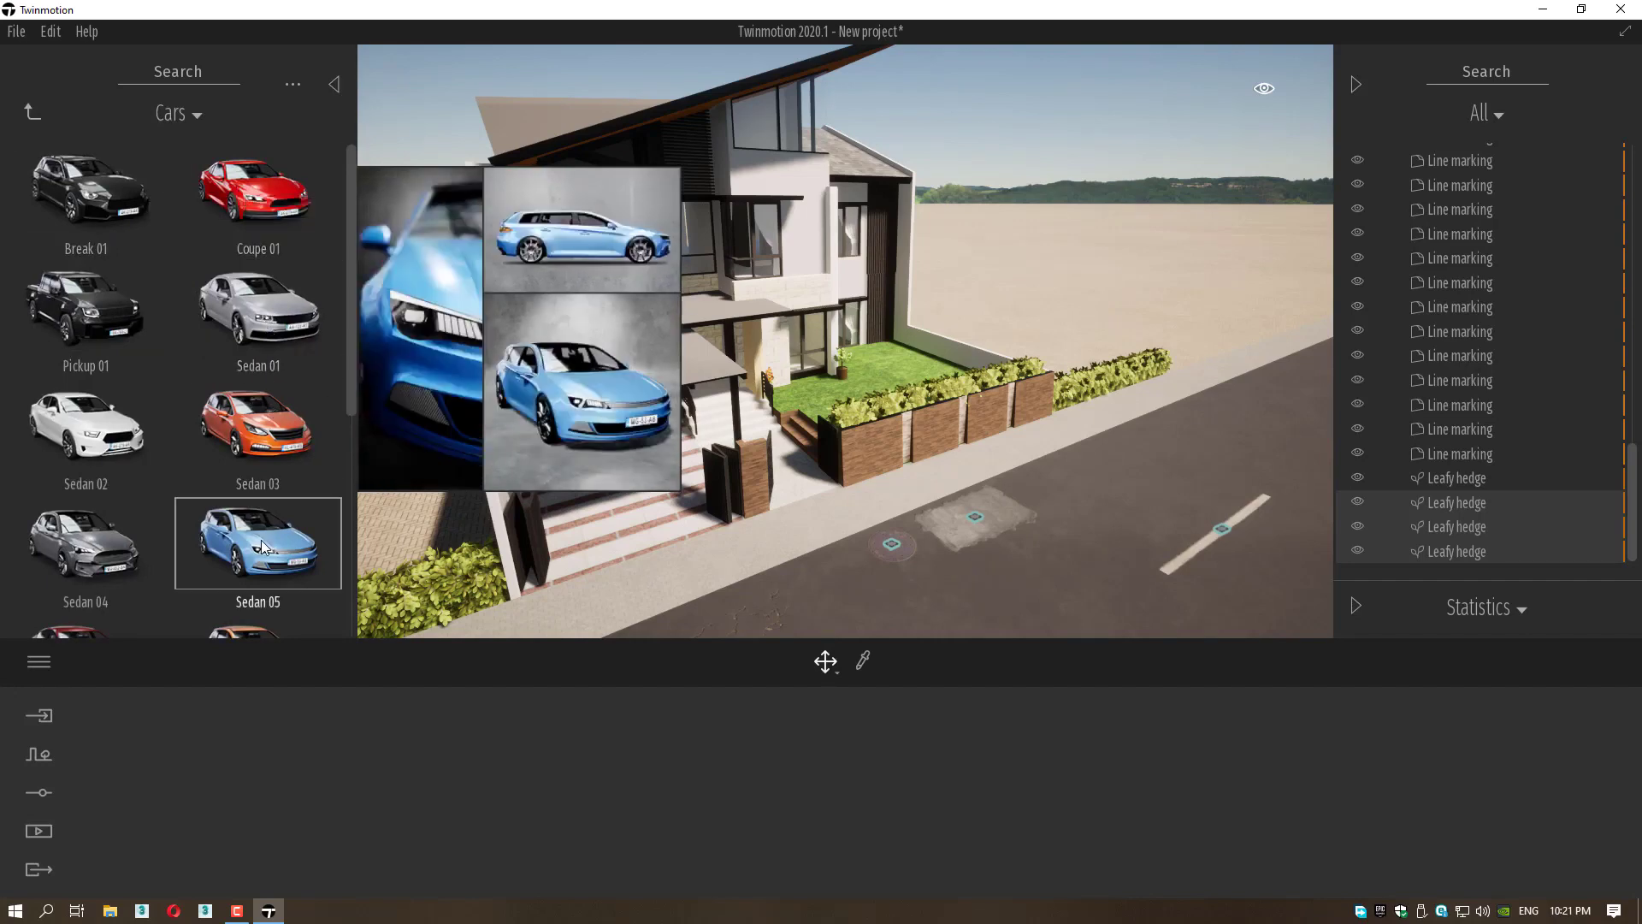
scroll(265, 547, "down", 2)
mouse_move(83, 551)
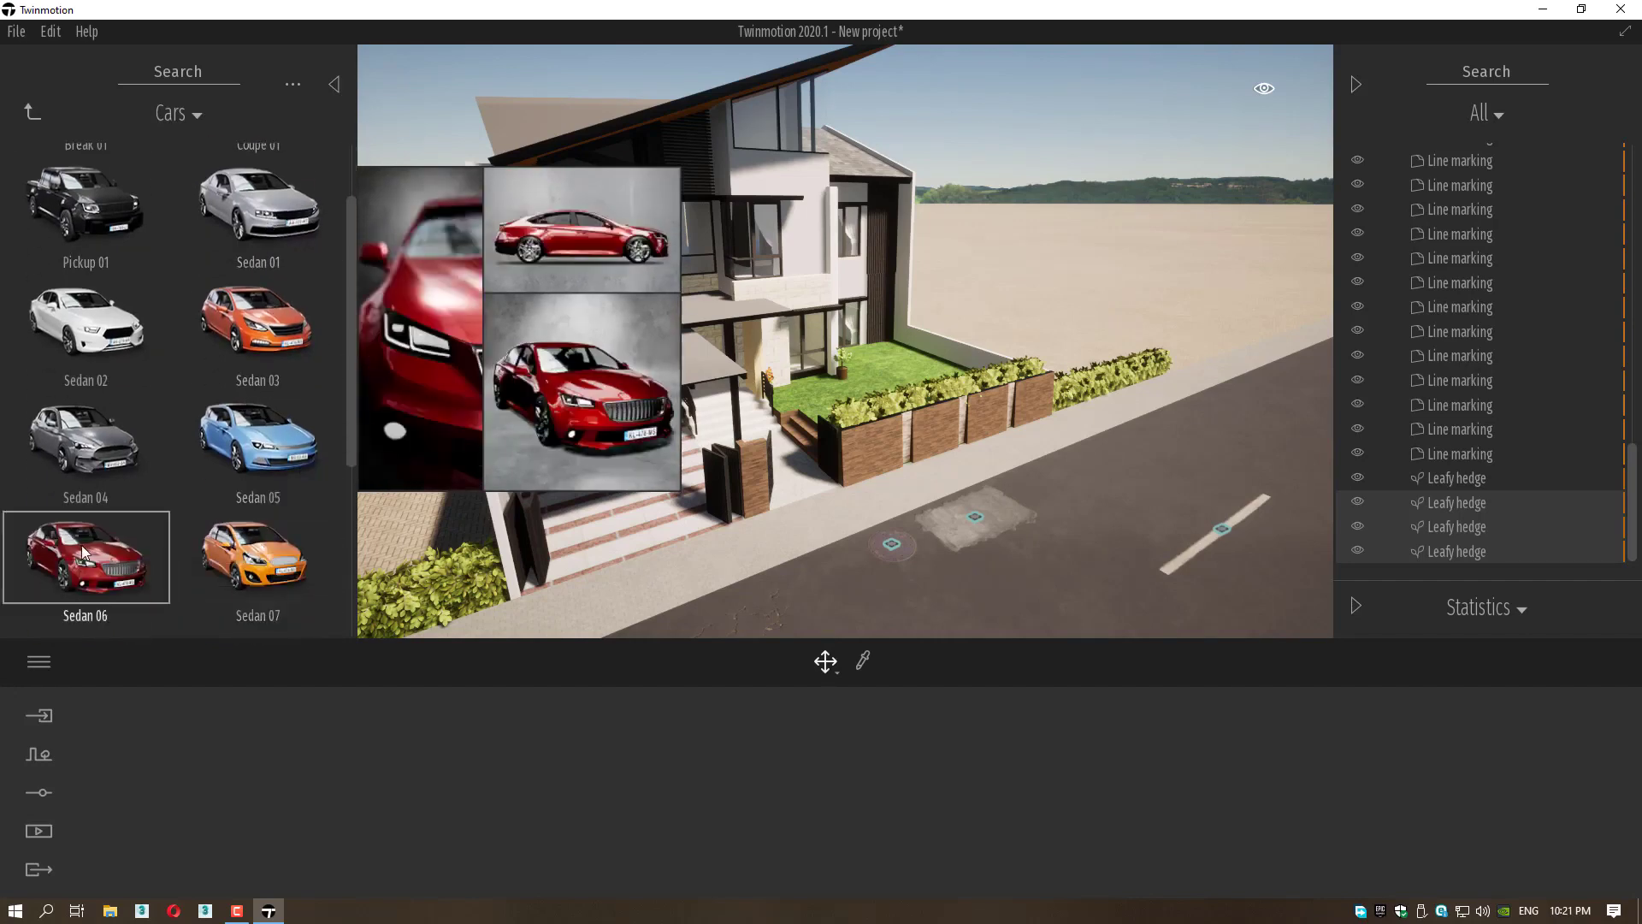
scroll(83, 552, "down", 3)
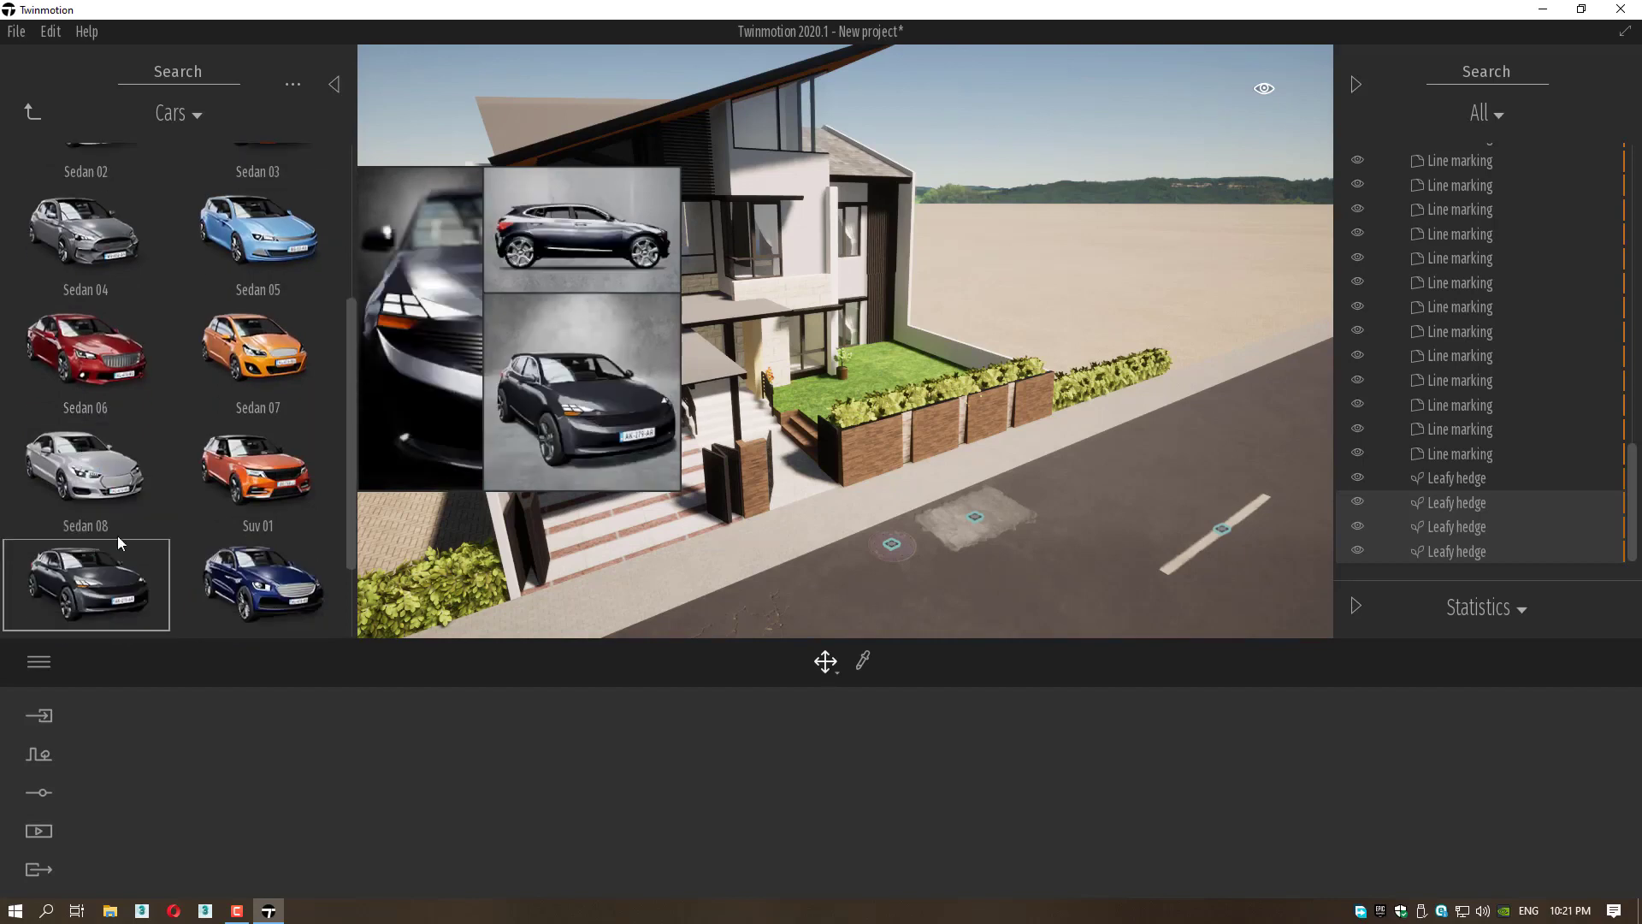
mouse_move(250, 493)
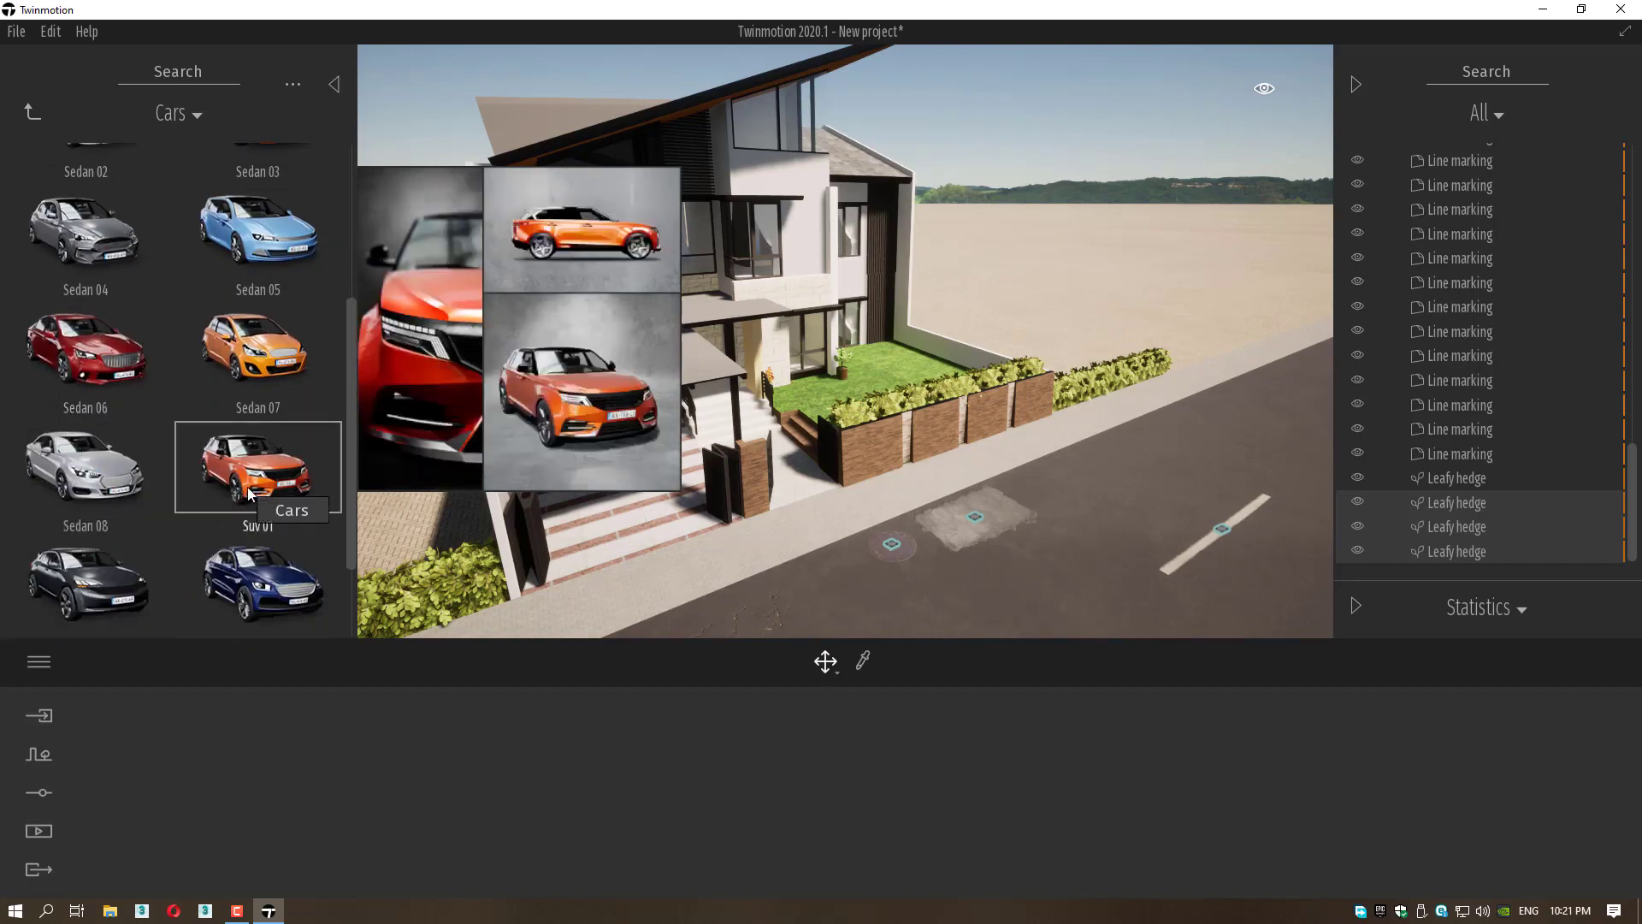
scroll(257, 531, "down", 1)
scroll(282, 564, "down", 1)
mouse_move(118, 510)
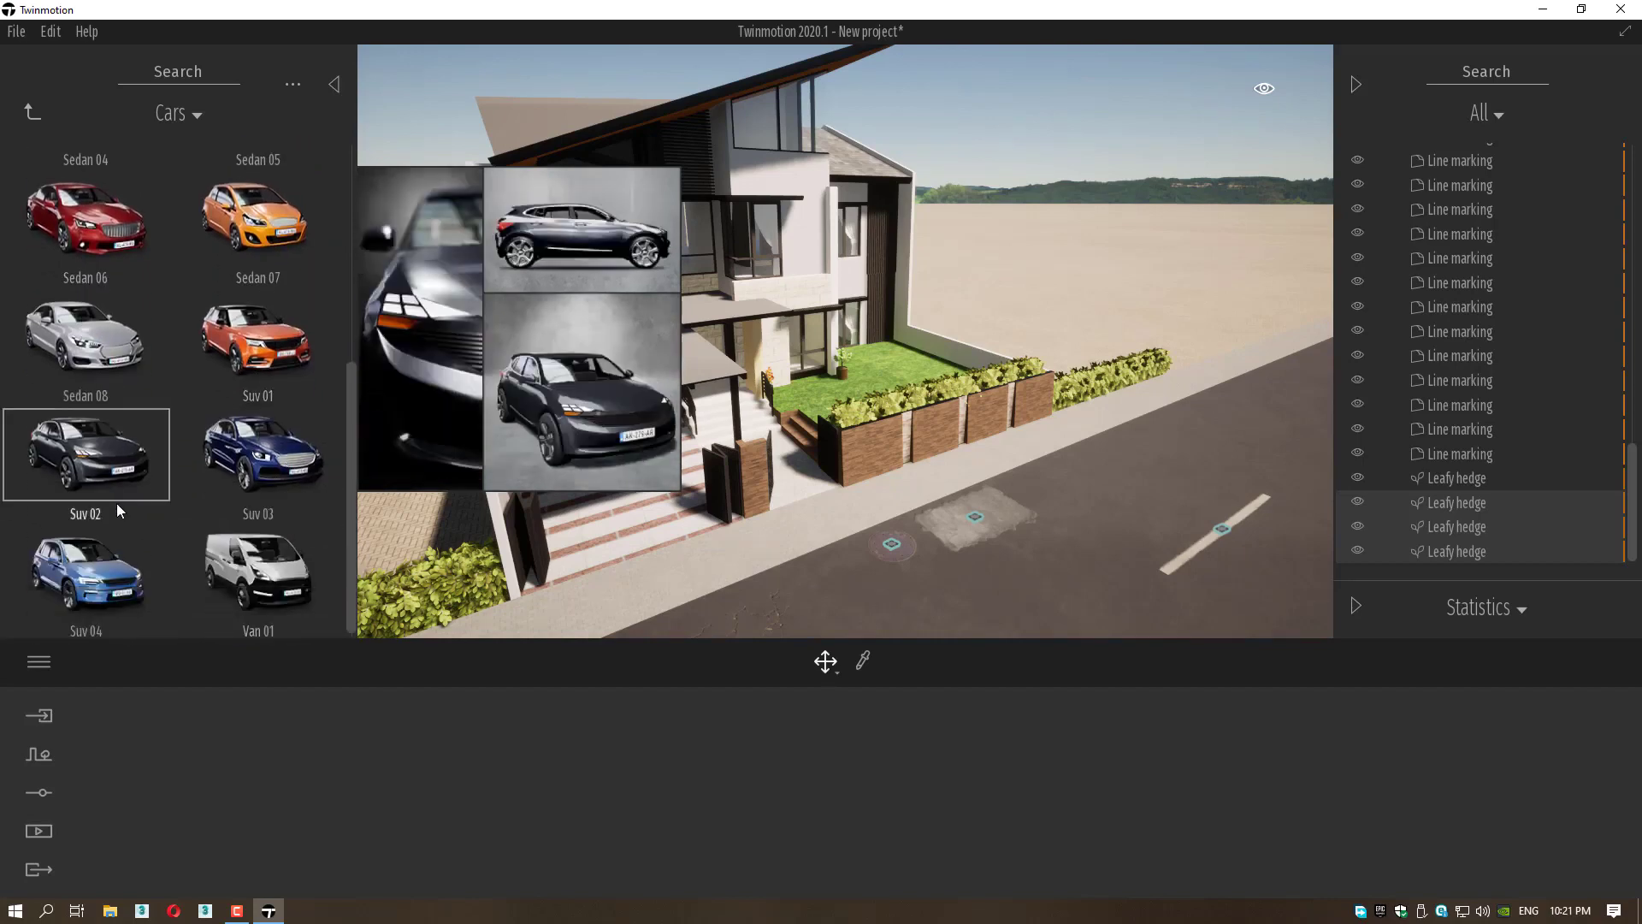
mouse_move(129, 571)
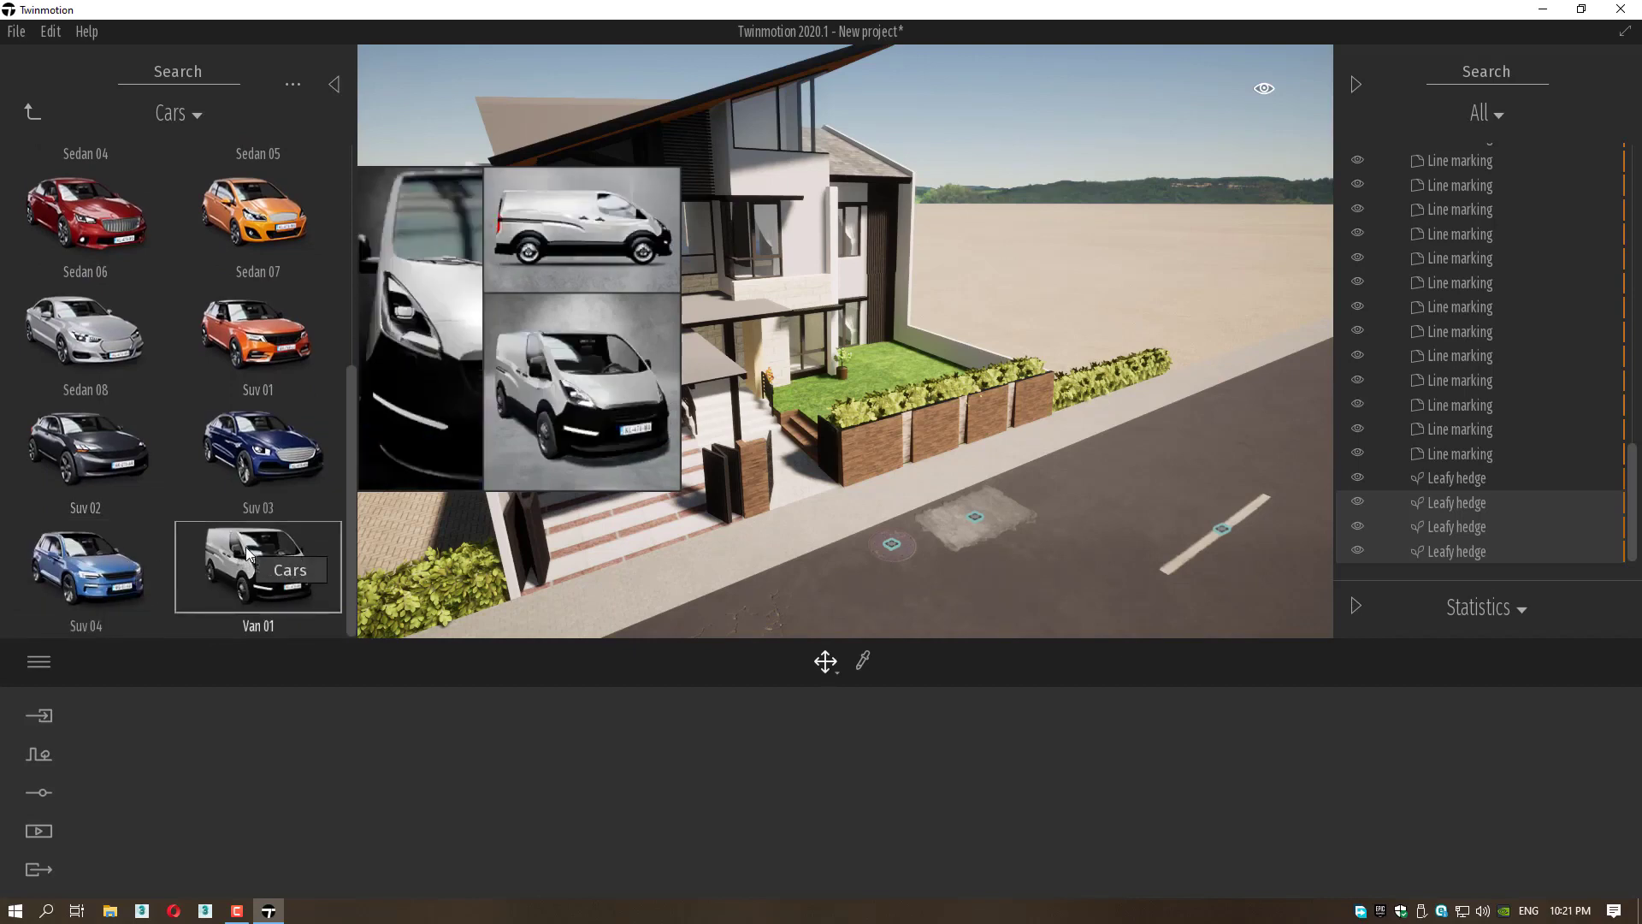
mouse_move(88, 227)
left_click_drag(88, 227, 761, 595)
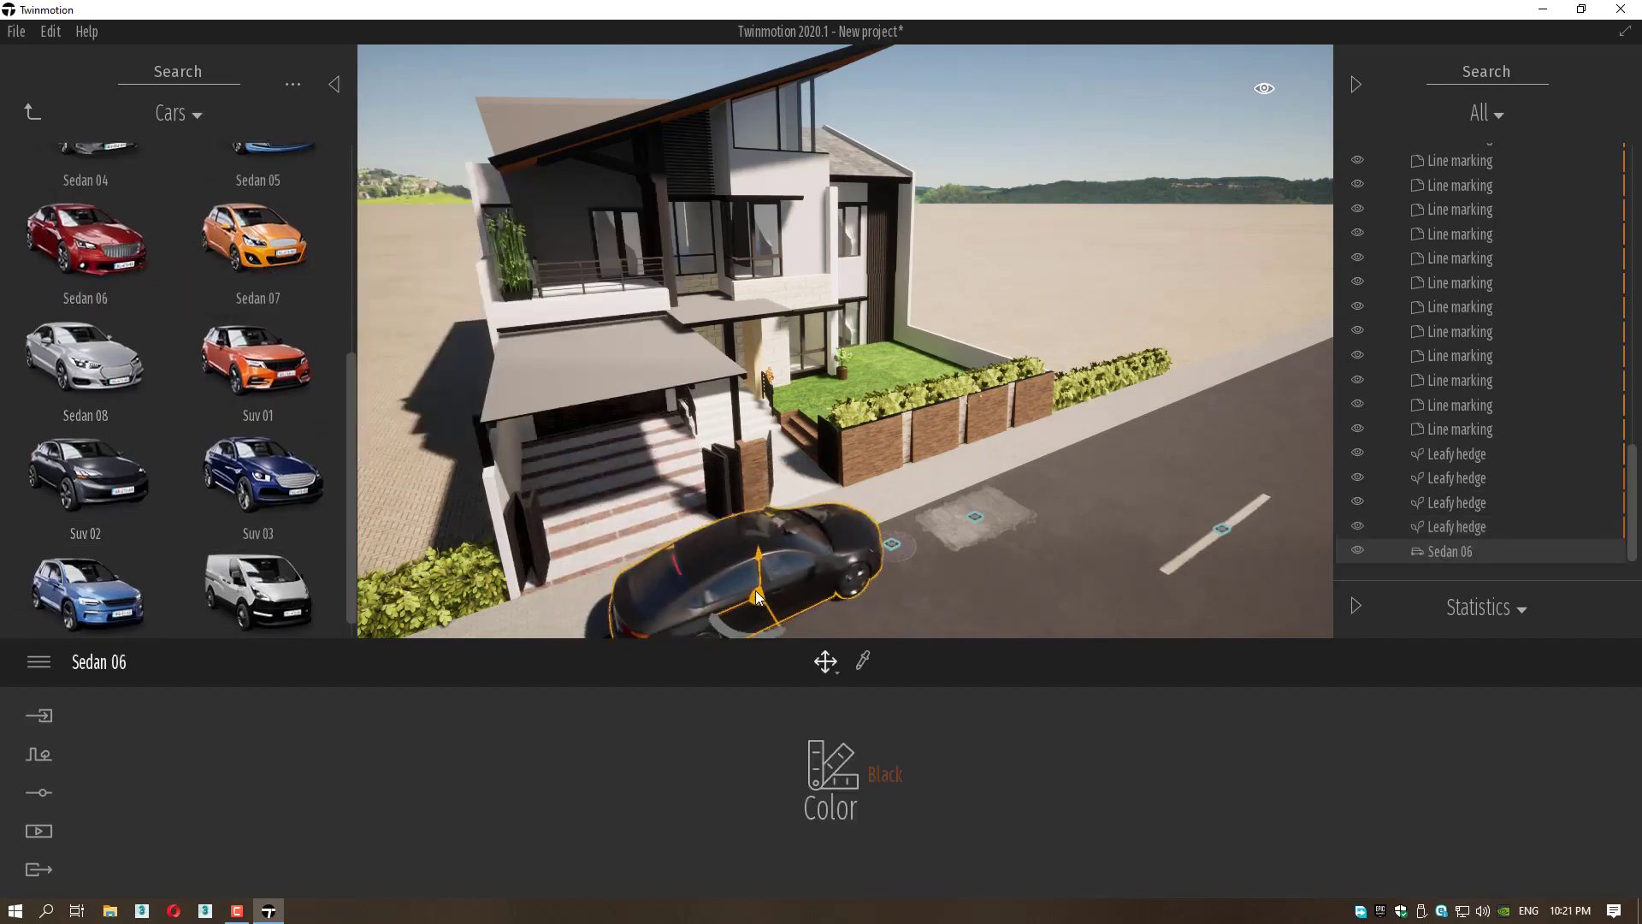
Rotate the black sedan 90° so its front faces the street and move it into the driveway between the gates.
middle_click_drag(760, 593, 782, 446)
left_click_drag(782, 445, 782, 444)
scroll(783, 444, "up", 4)
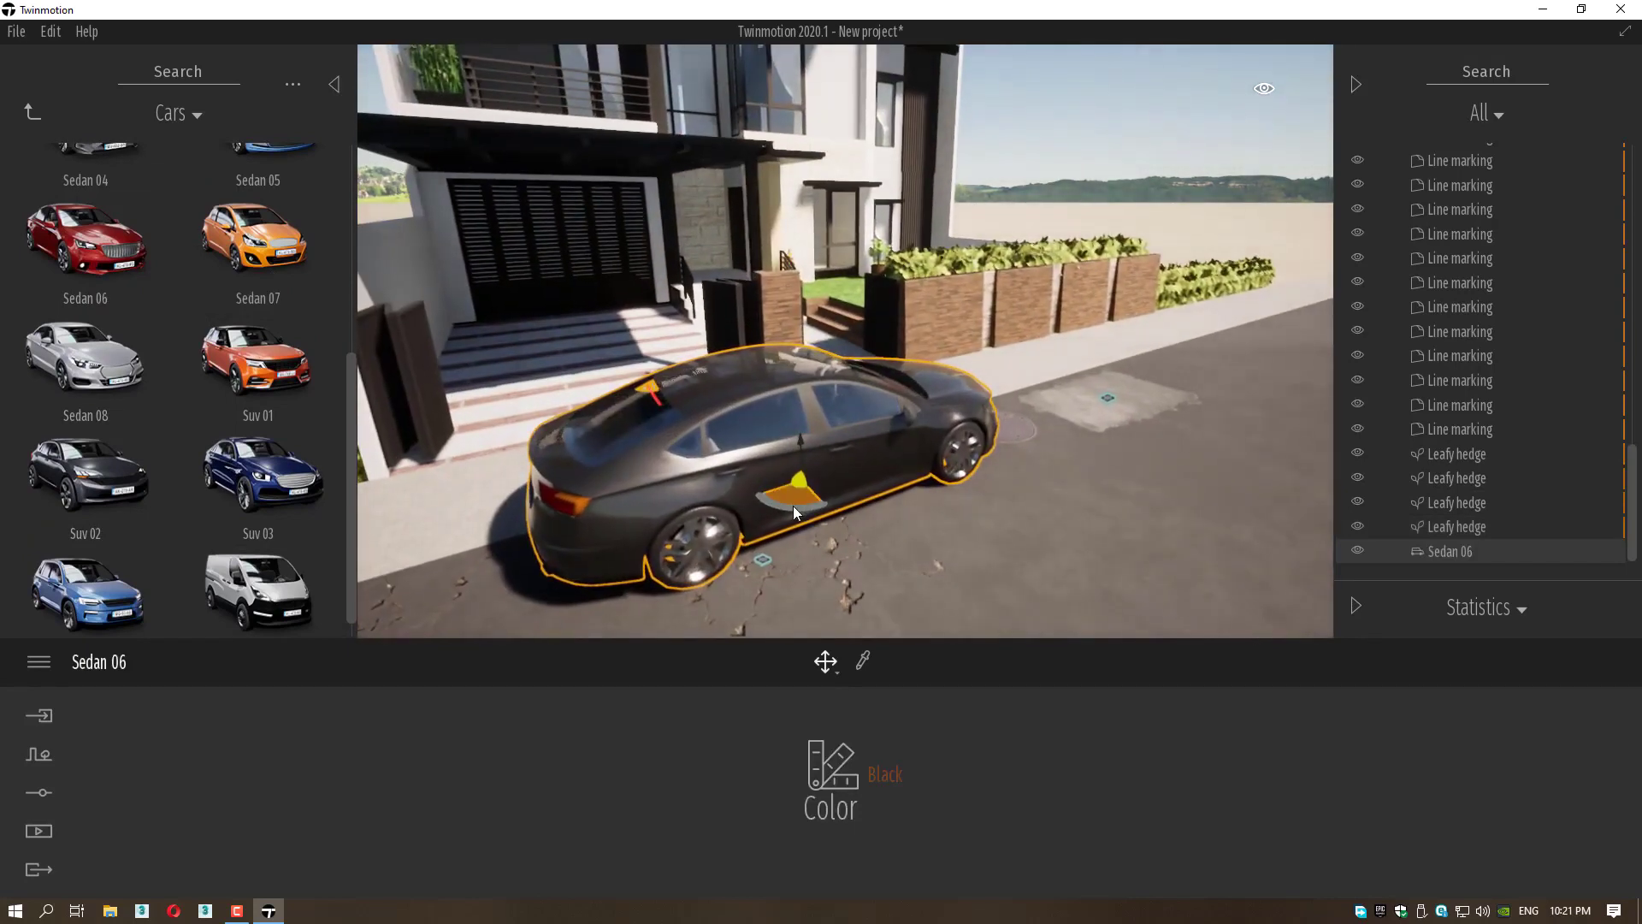
left_click_drag(792, 506, 686, 504)
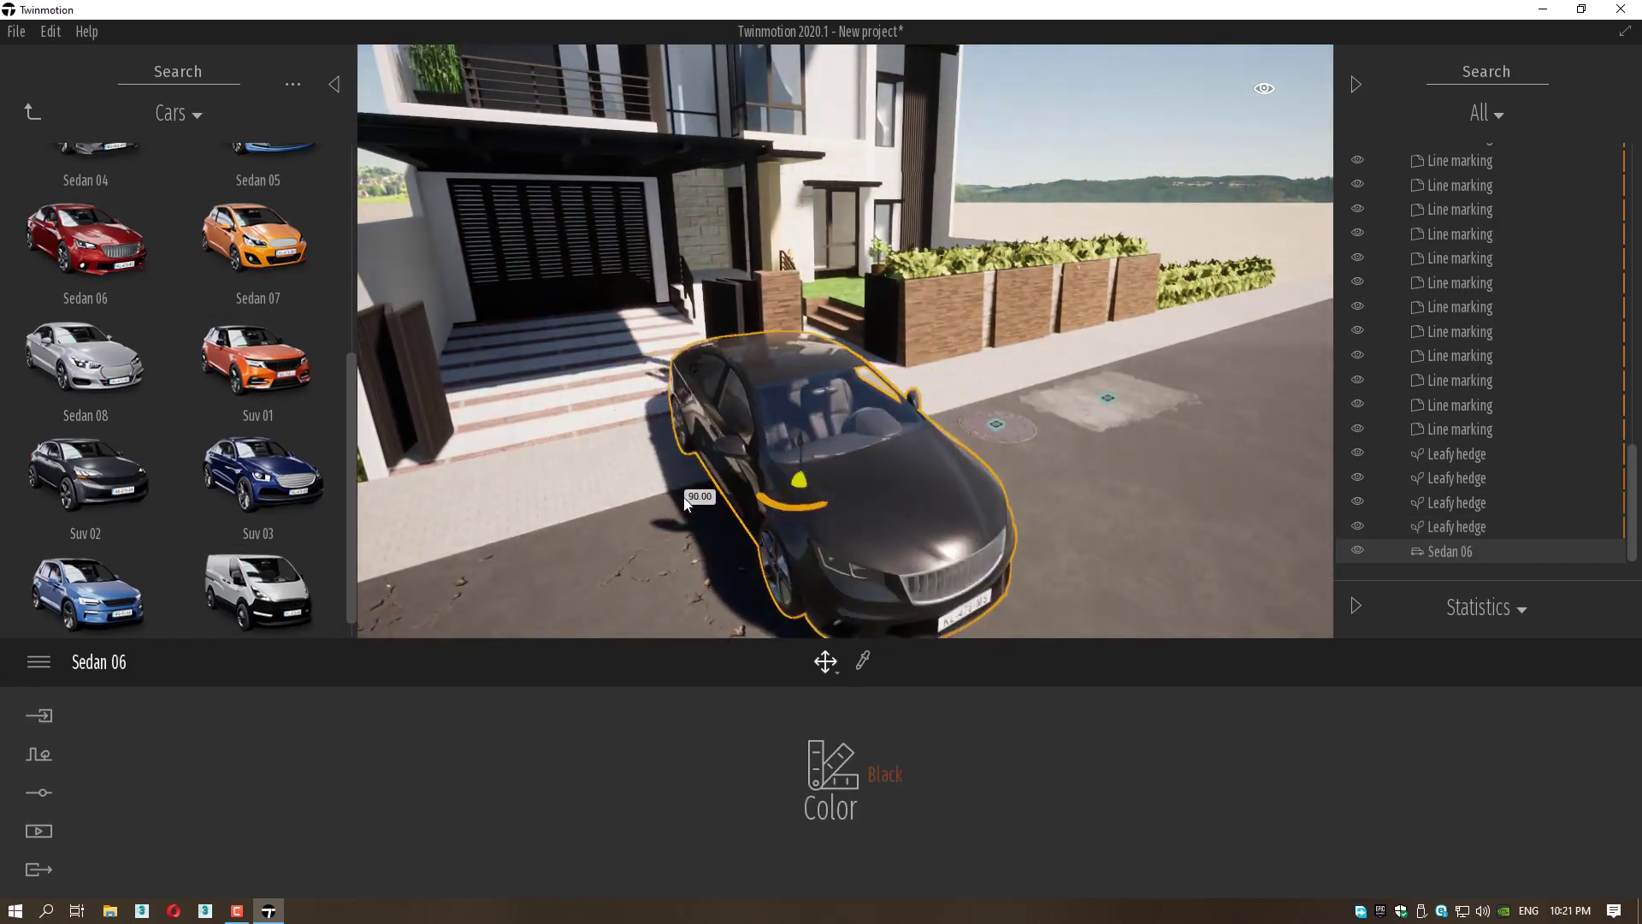
left_click_drag(803, 498, 602, 422)
scroll(612, 450, "up", 4)
right_click_drag(725, 516, 666, 478)
middle_click_drag(667, 479, 701, 480)
scroll(722, 417, "up", 4)
scroll(715, 414, "down", 2)
scroll(715, 413, "down", 3)
left_click_drag(700, 480, 648, 453)
right_click_drag(701, 442, 680, 440)
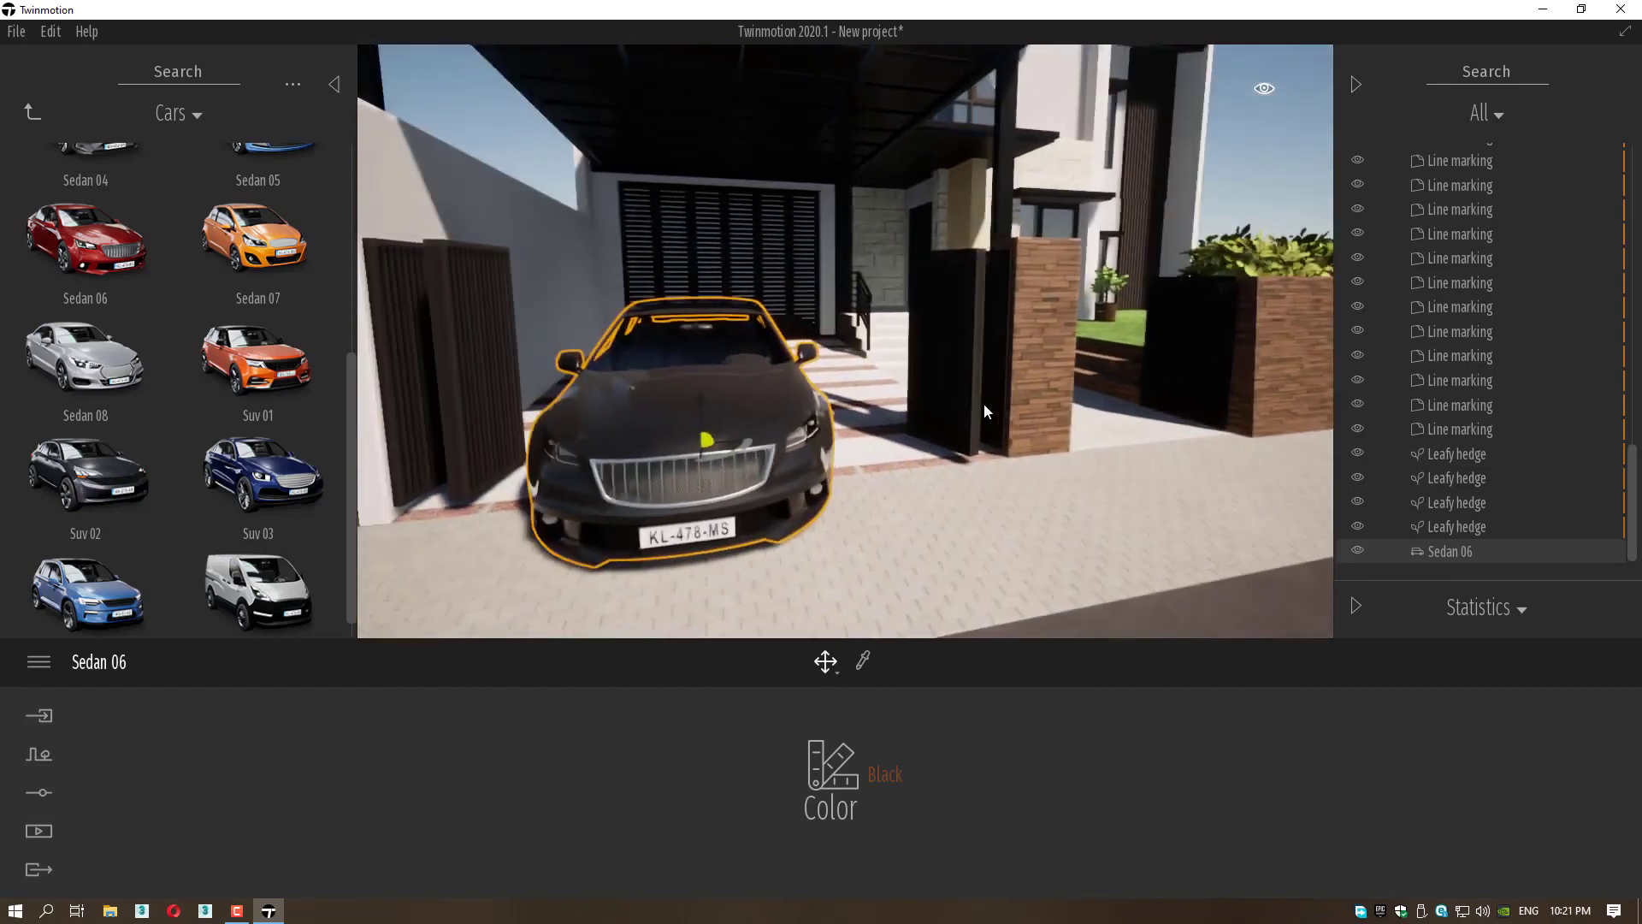
Place a Motorbike 02 from the Two wheeled vehicles in the carport near the entrance stairs.
middle_click_drag(681, 440, 614, 560)
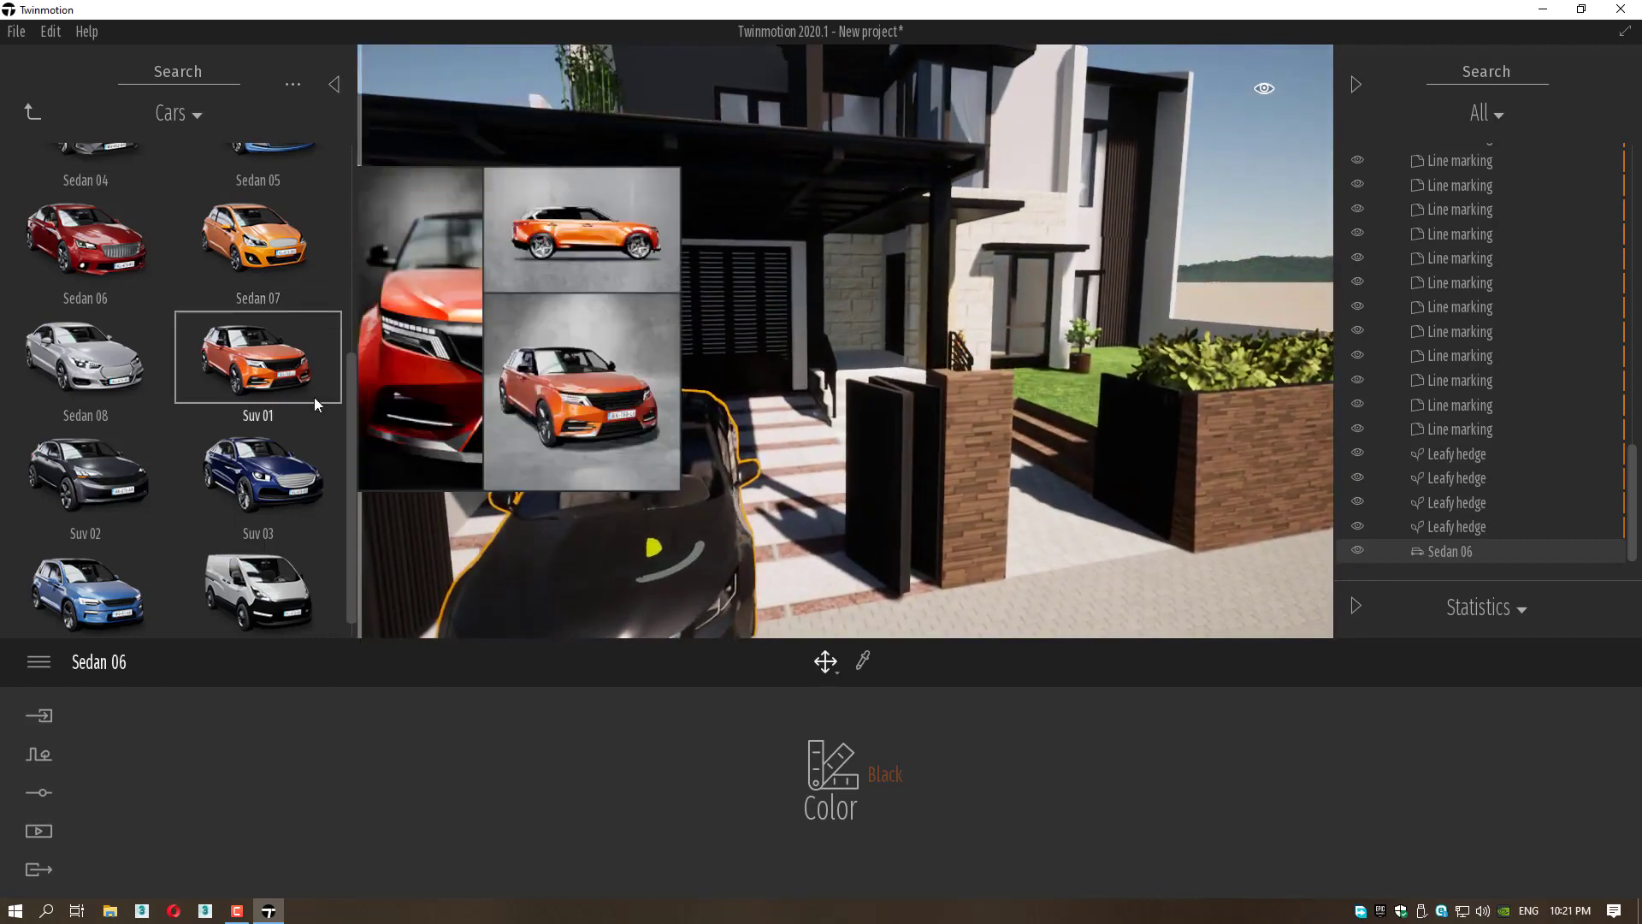
scroll(291, 381, "up", 3)
scroll(171, 316, "up", 1)
left_click(32, 112)
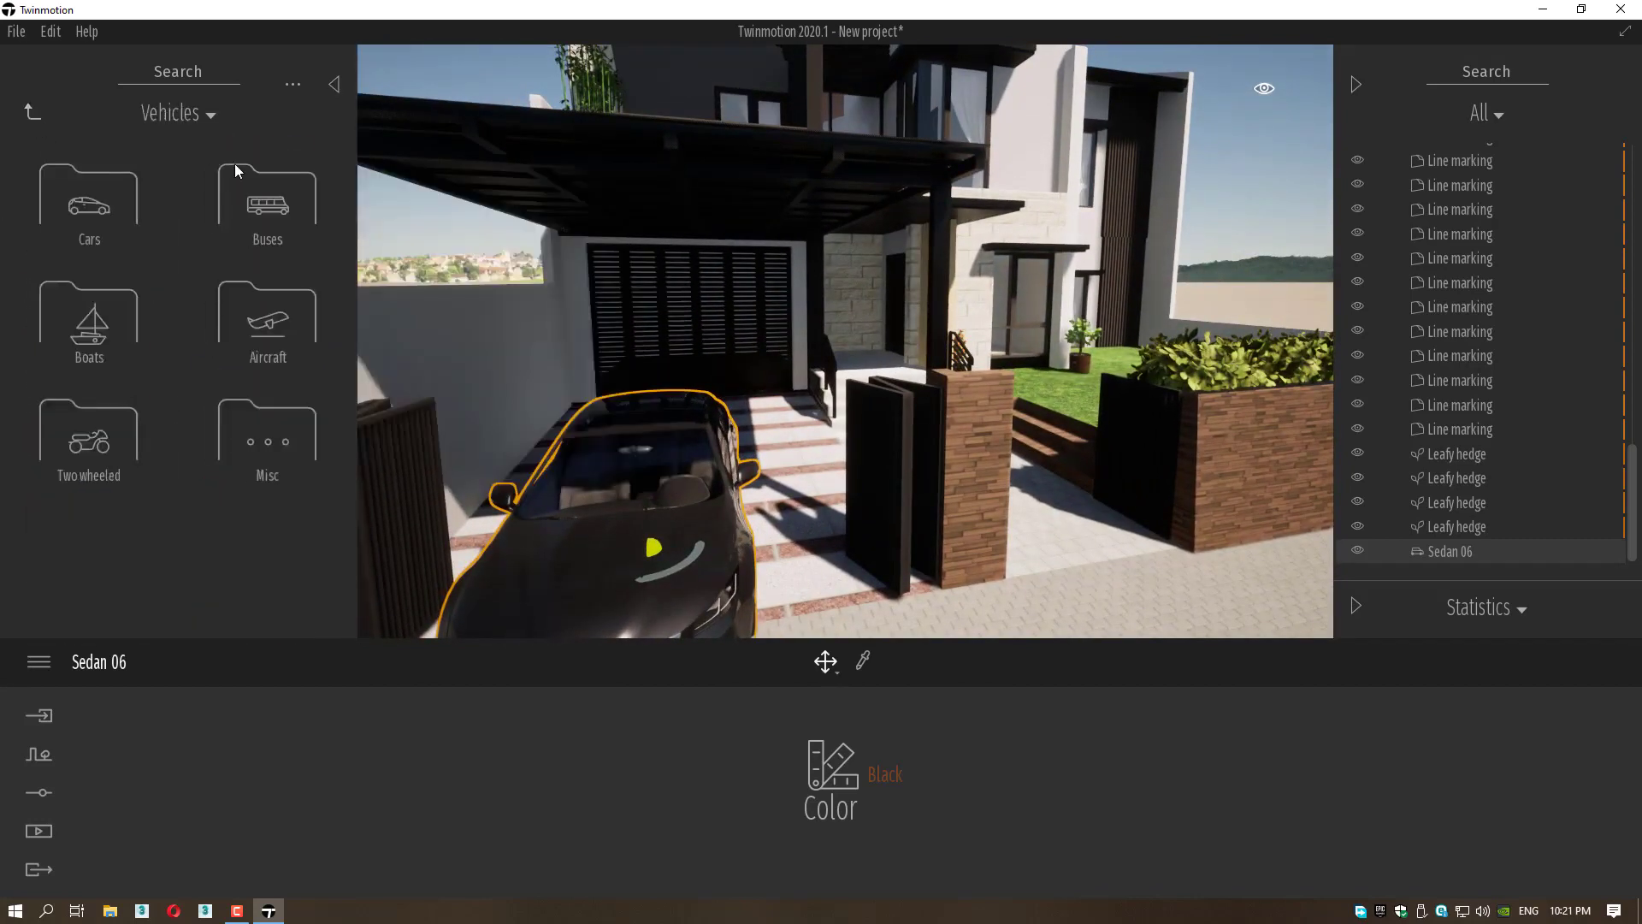
left_click(98, 437)
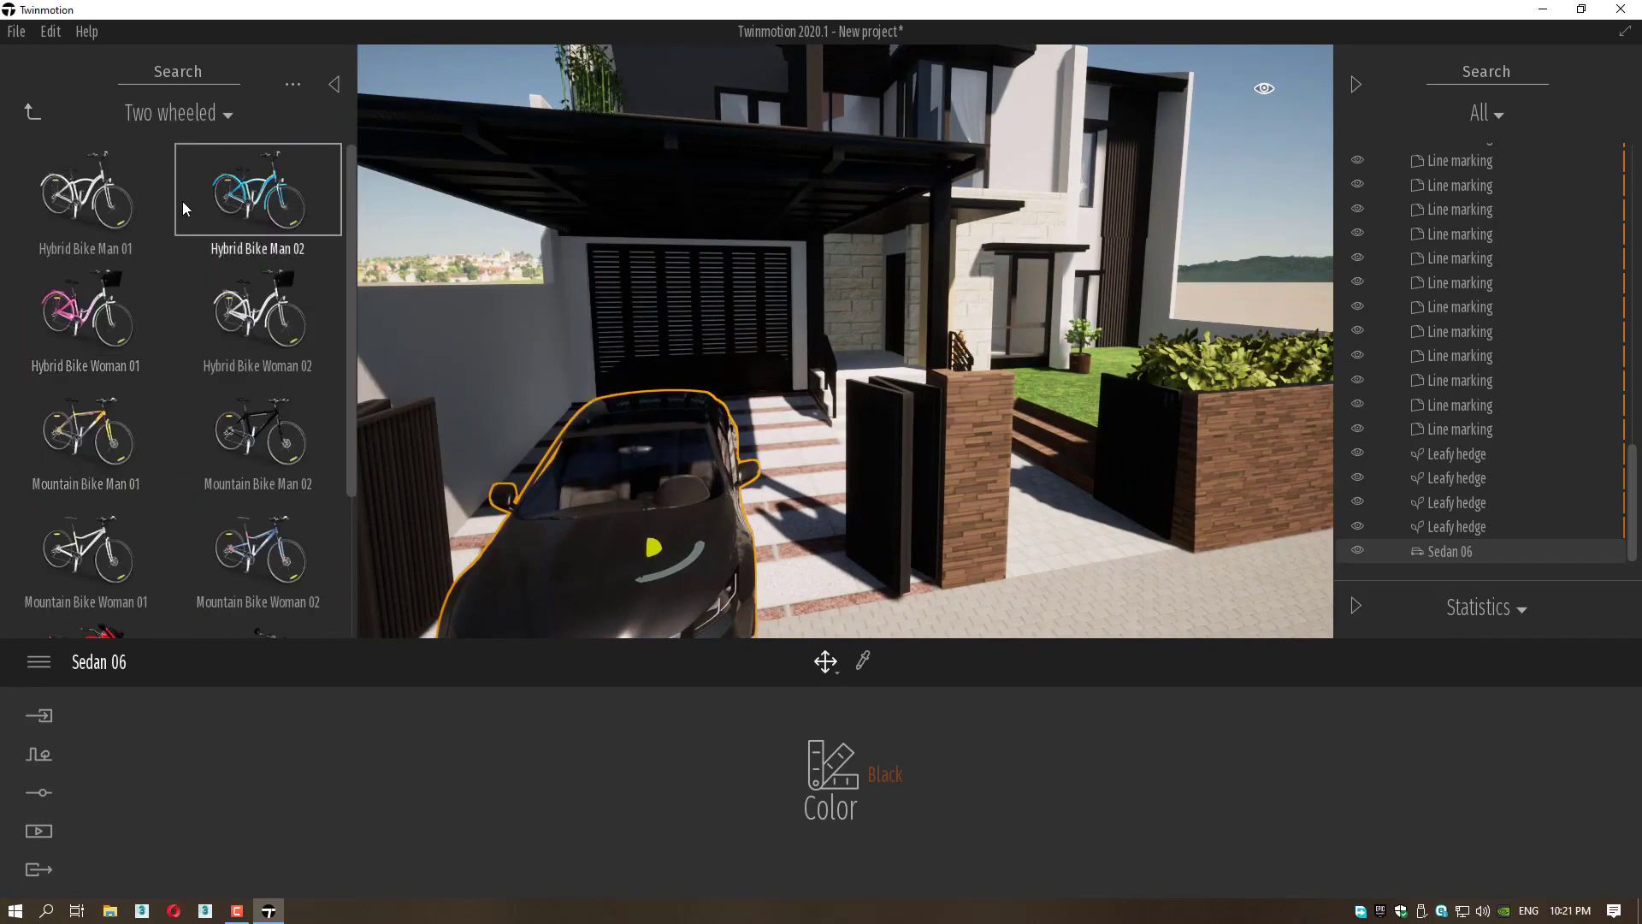
left_click_drag(351, 202, 350, 362)
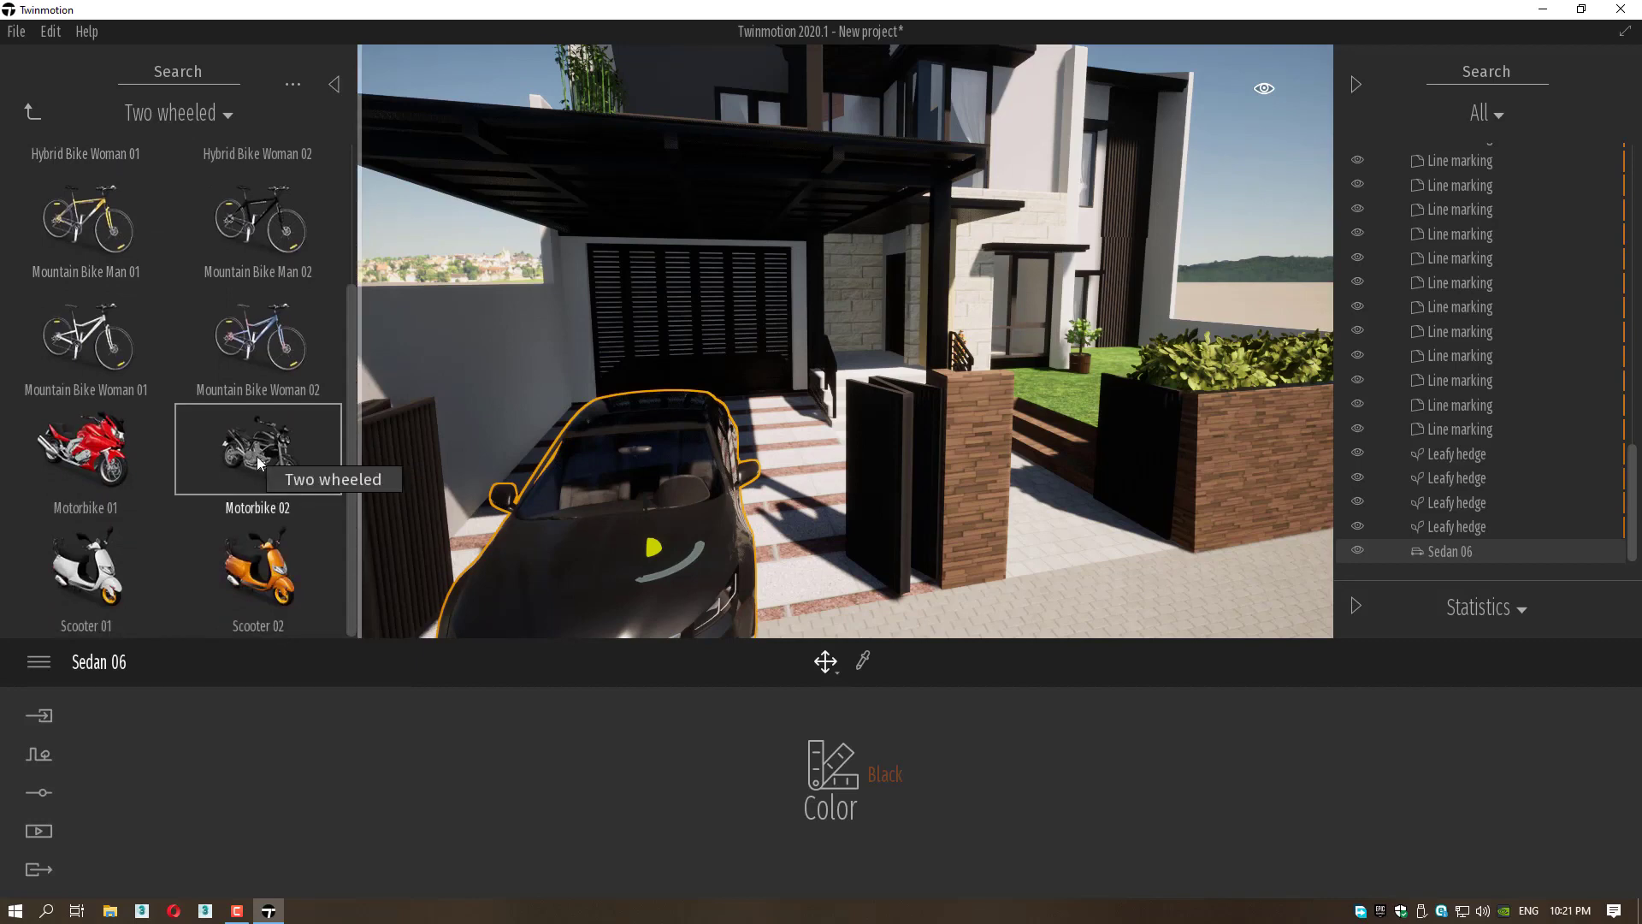
left_click_drag(259, 460, 828, 419)
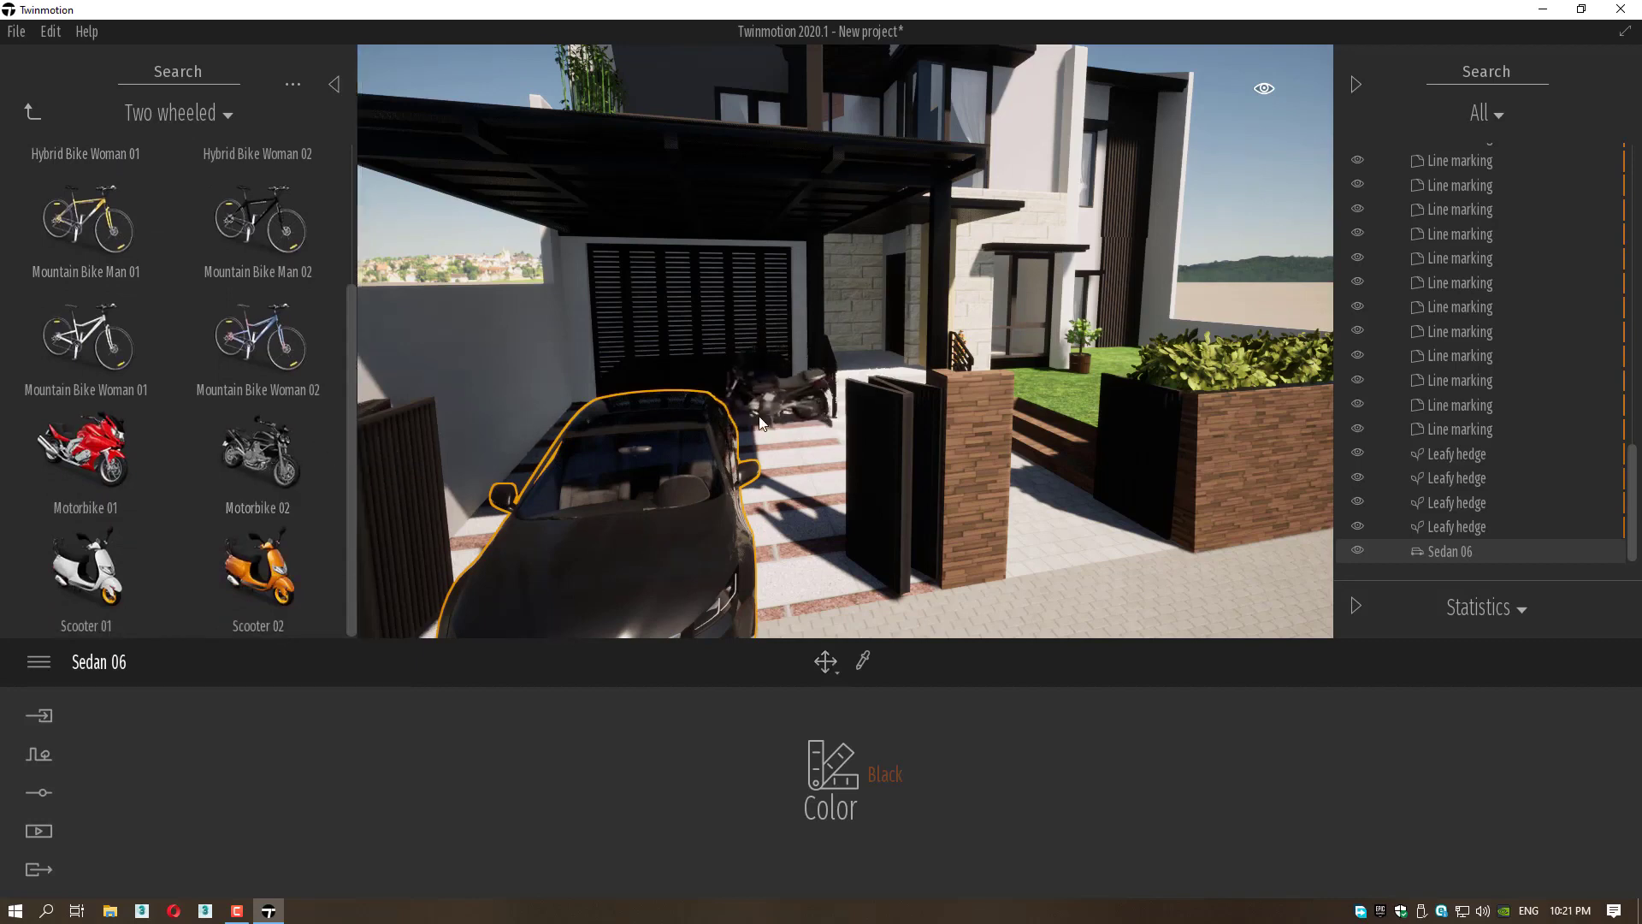
double_click(740, 373)
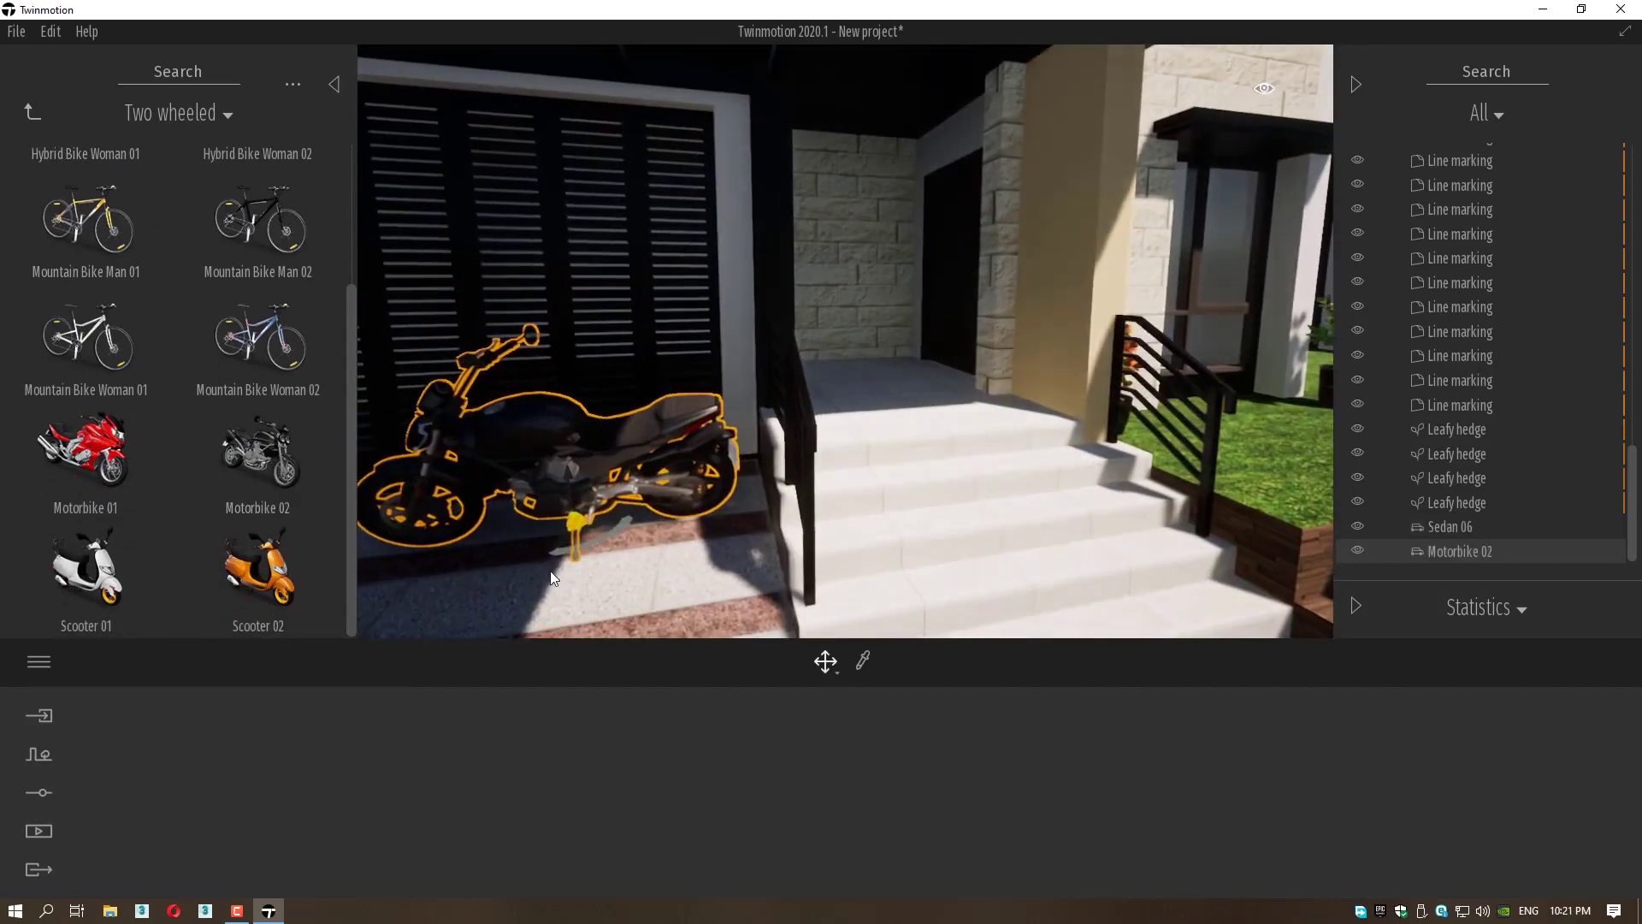
Rotate the motorbike to face the street and position it on the carport paving beside the entrance stairs.
left_click_drag(593, 542, 737, 552)
left_click(588, 547)
left_click_drag(590, 538, 651, 650)
middle_click_drag(684, 573, 585, 470)
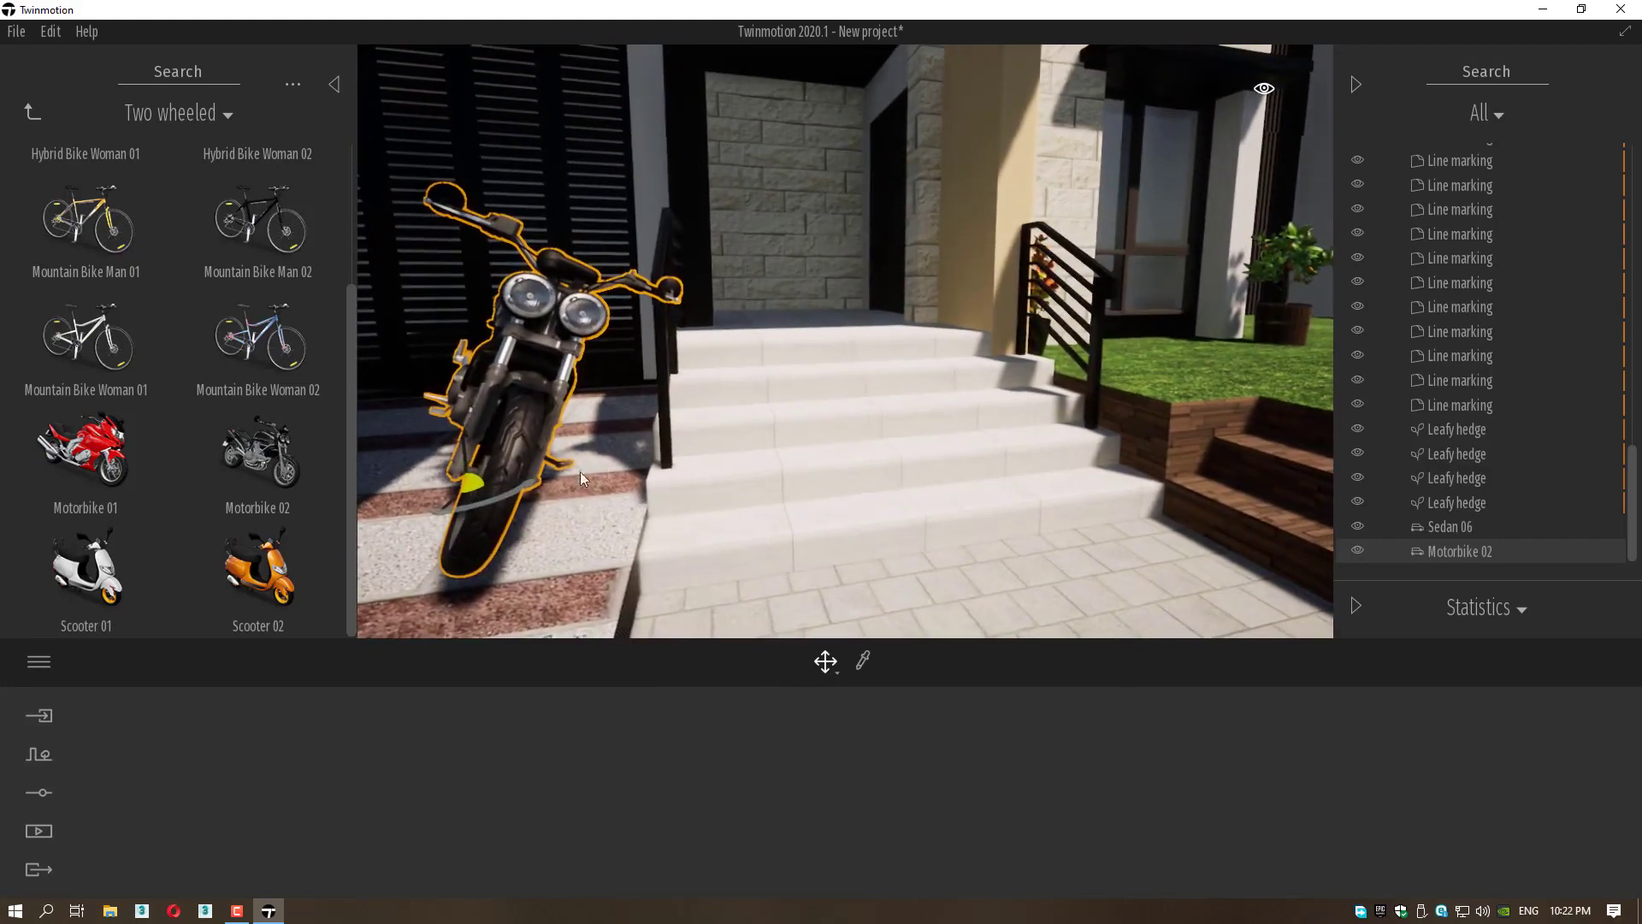
left_click_drag(498, 492, 428, 506)
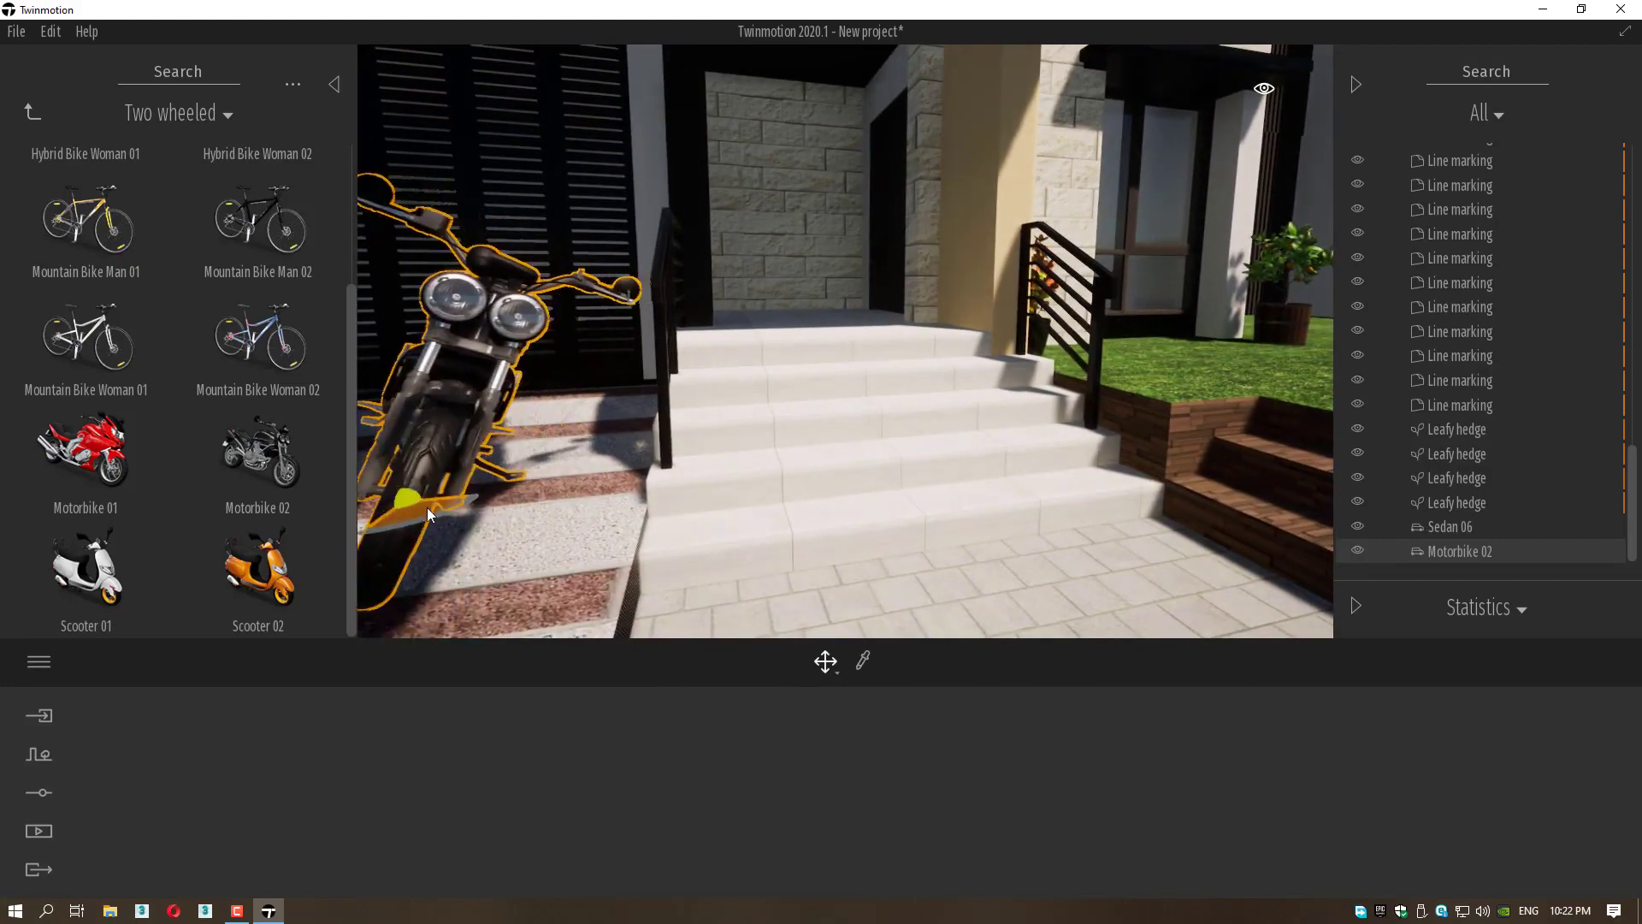
scroll(623, 470, "down", 5)
scroll(622, 462, "down", 10)
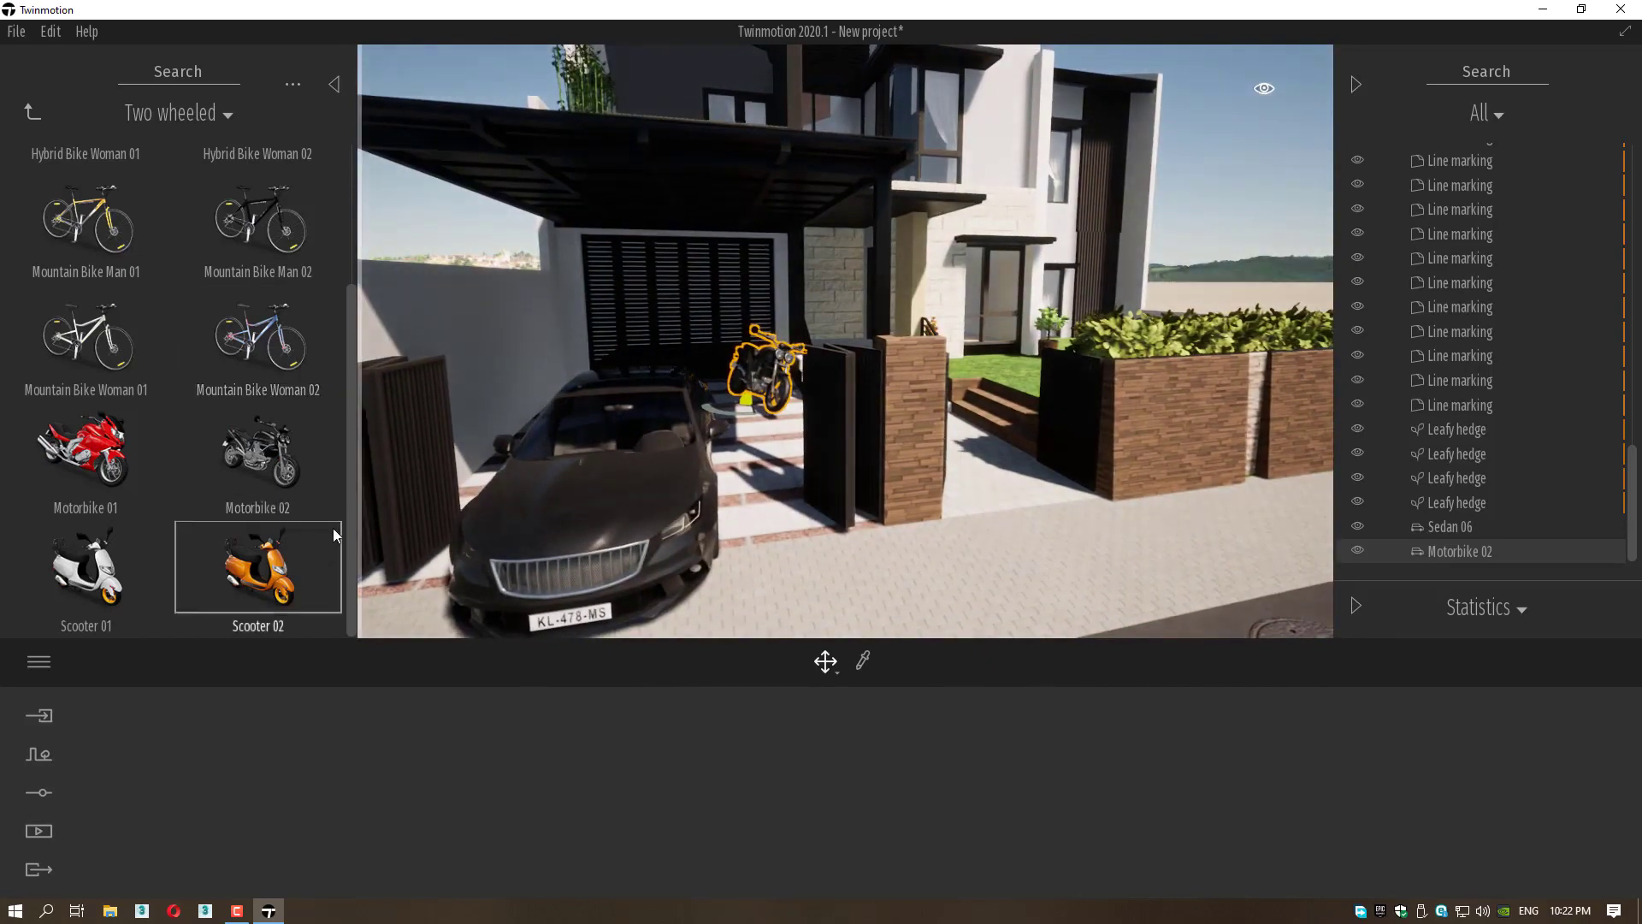
left_click(981, 444)
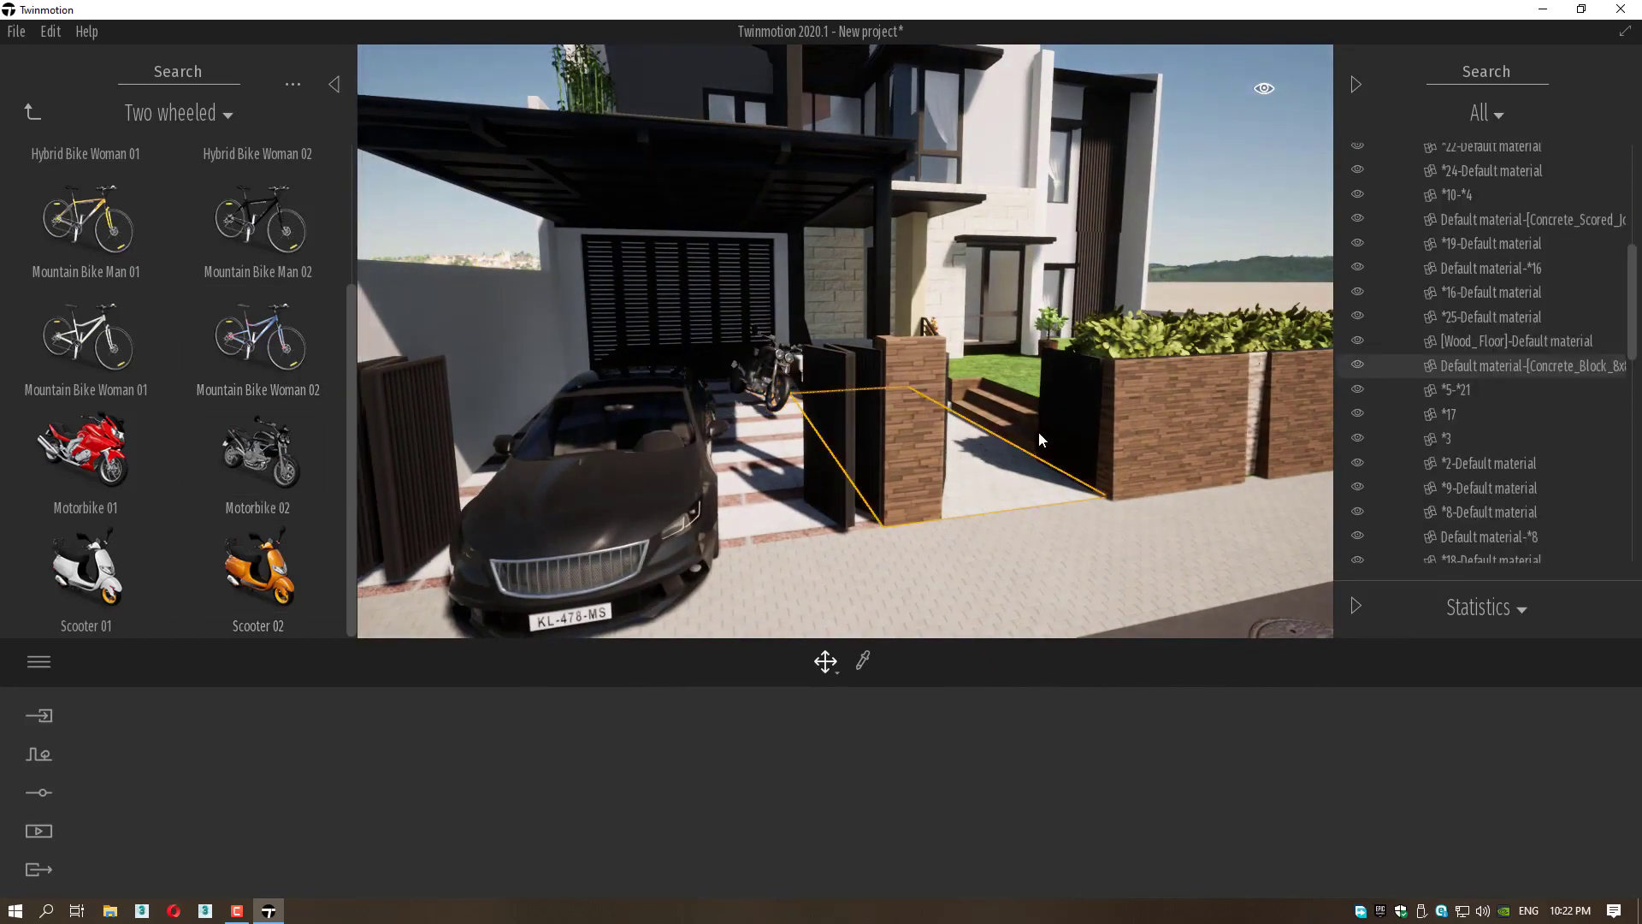
scroll(705, 391, "up", 5)
scroll(679, 434, "up", 5)
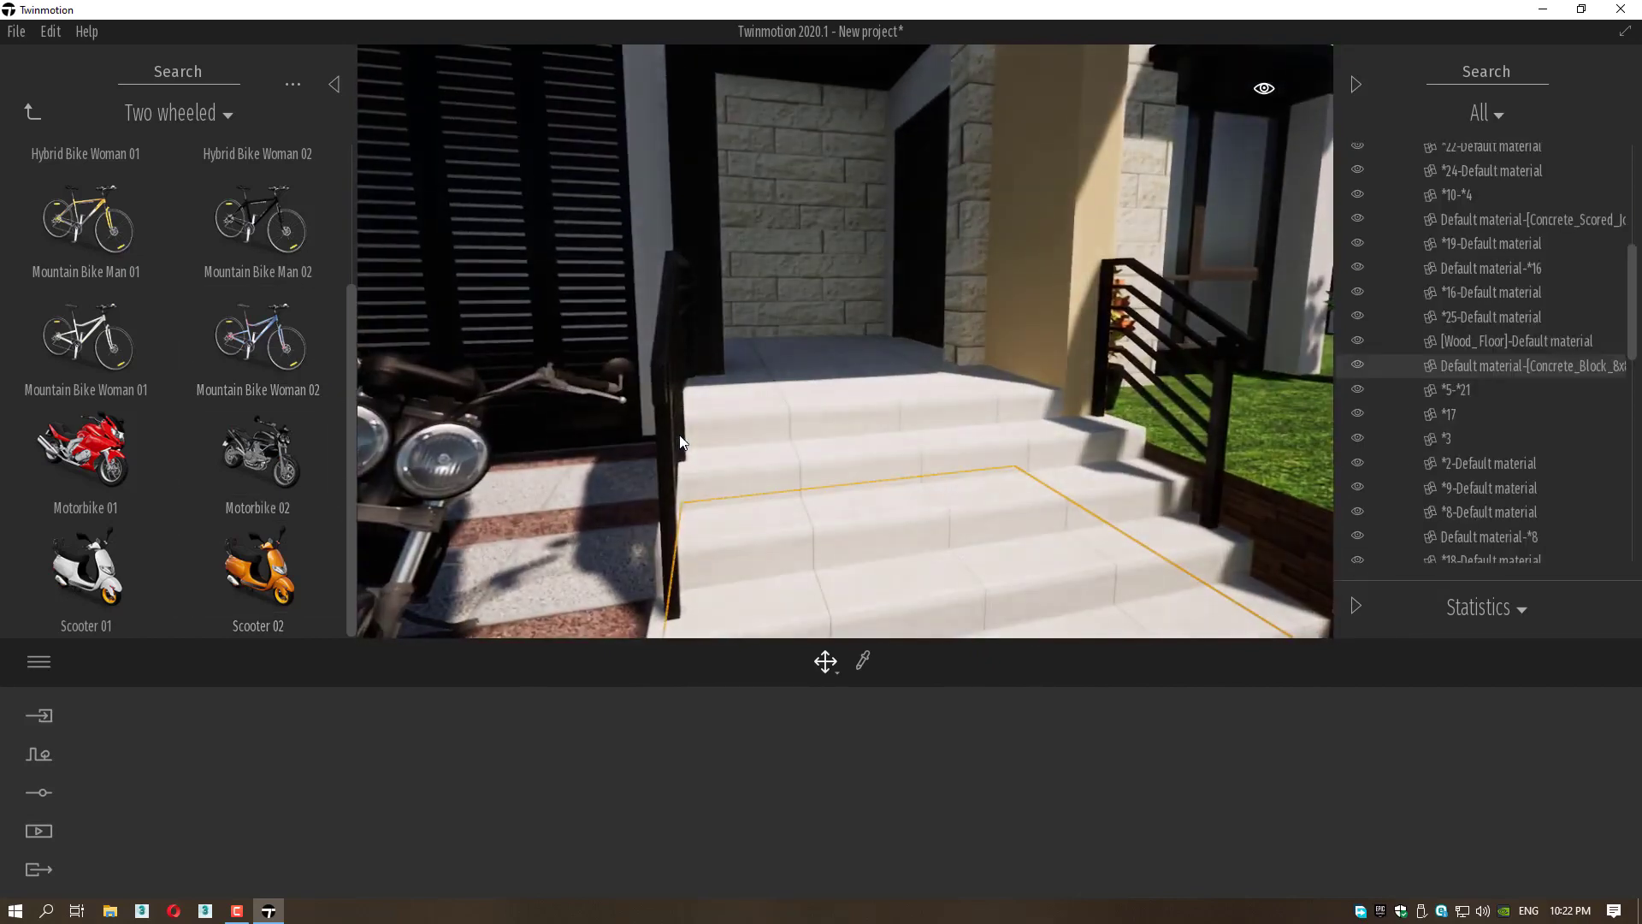
scroll(679, 434, "down", 5)
scroll(679, 435, "down", 8)
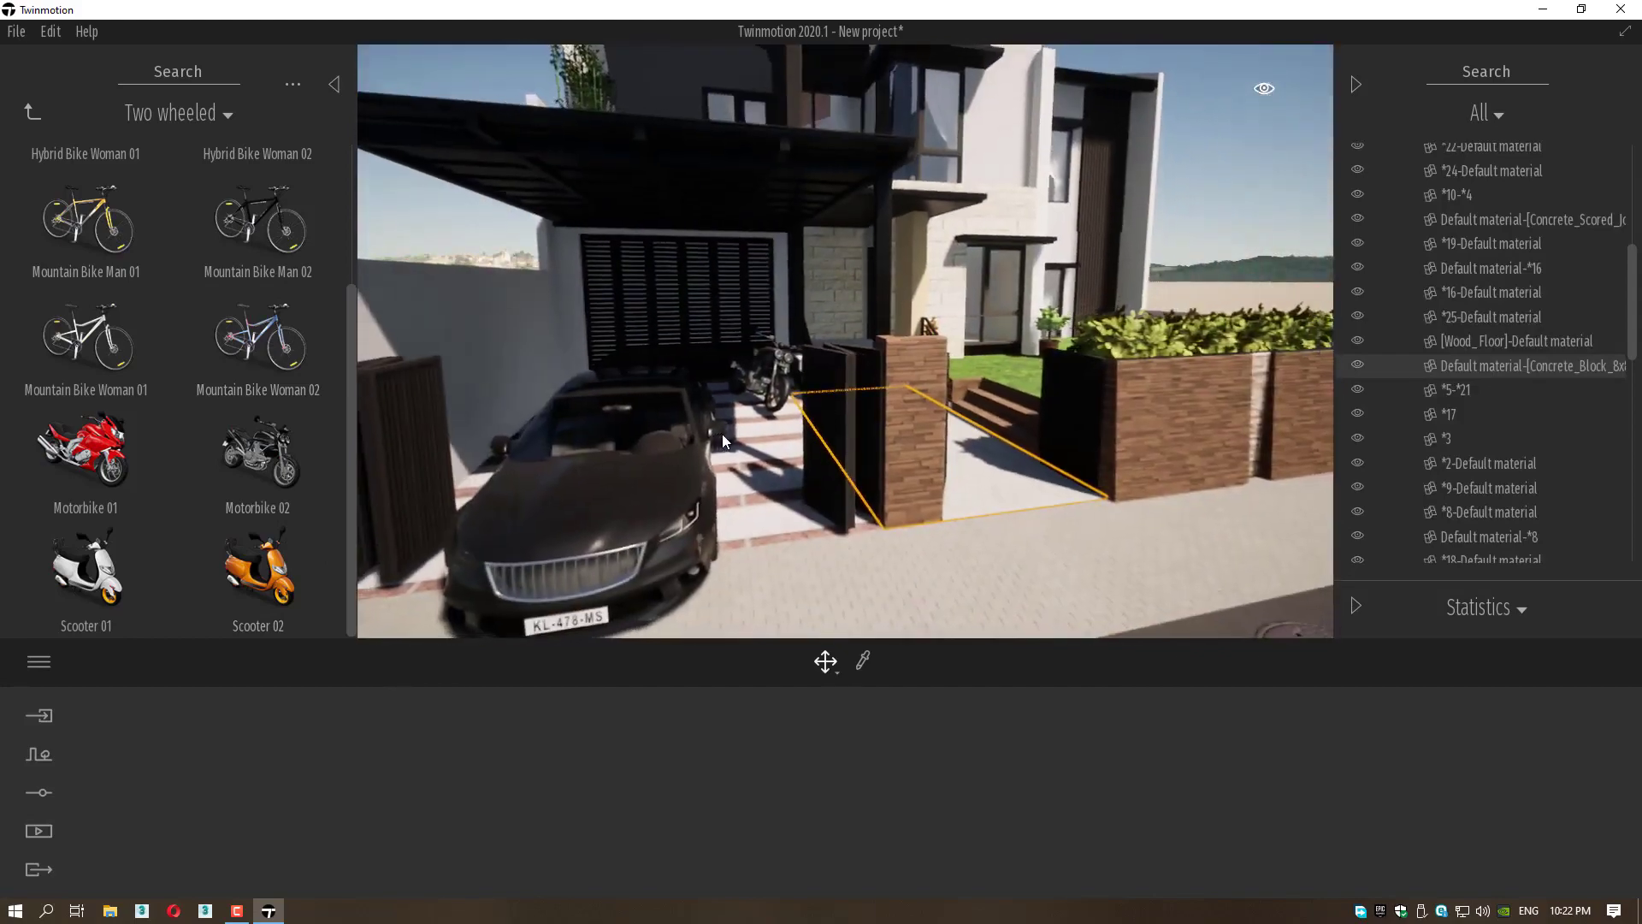
Place the Emilie character from the Animated Humans library on the paving in the pedestrian gate opening.
middle_click_drag(884, 330, 388, 325)
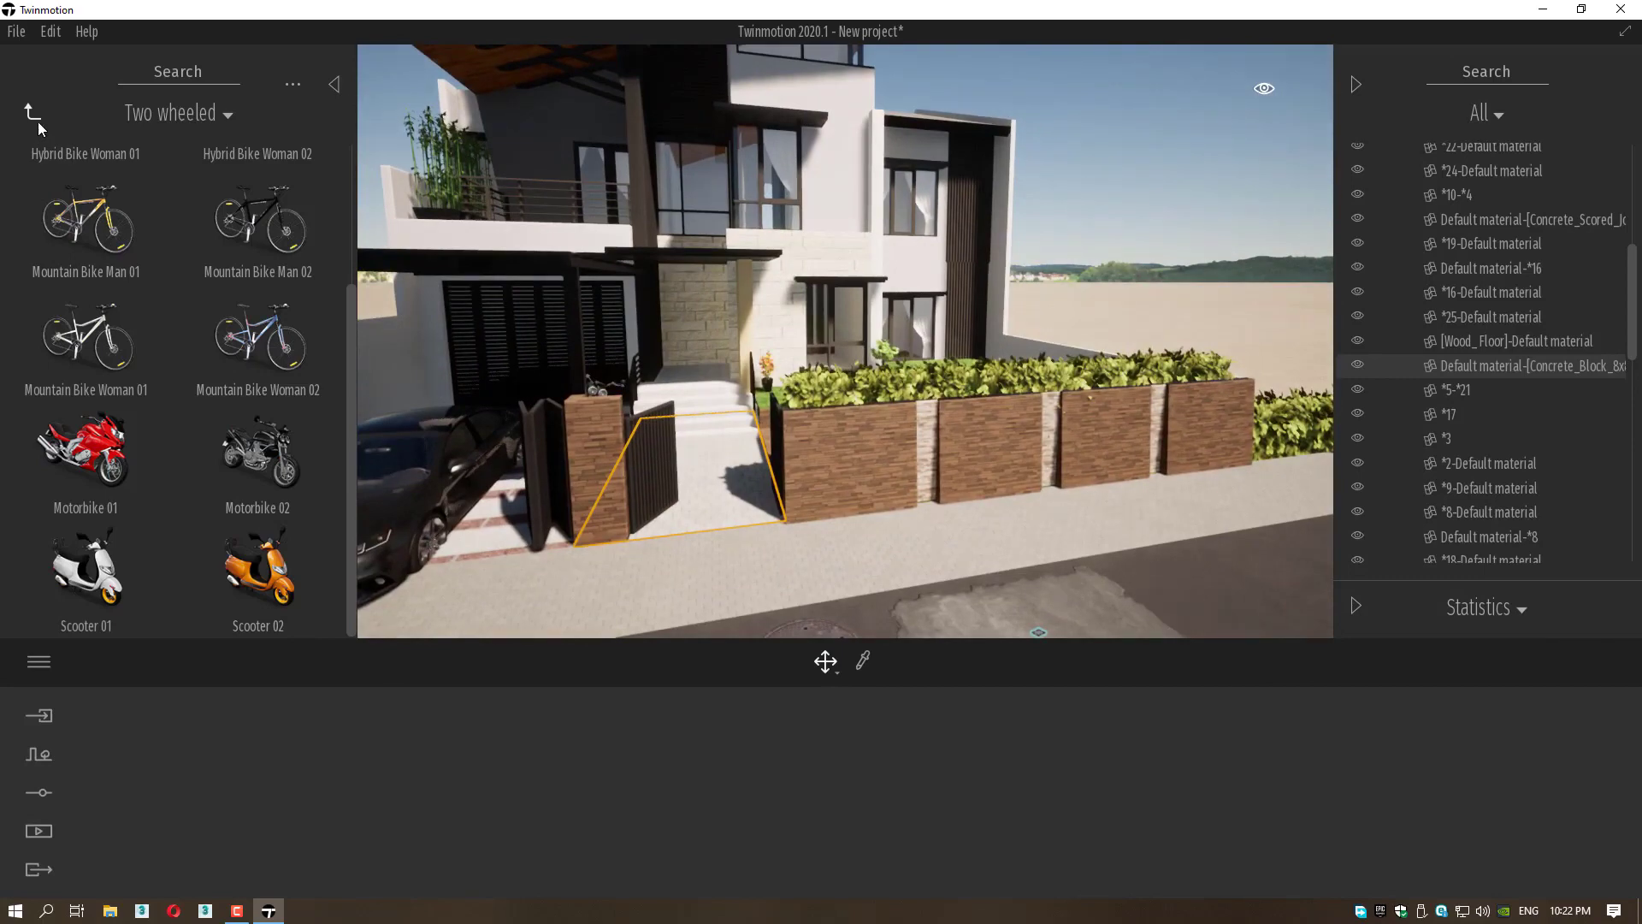
left_click(38, 122)
left_click(34, 122)
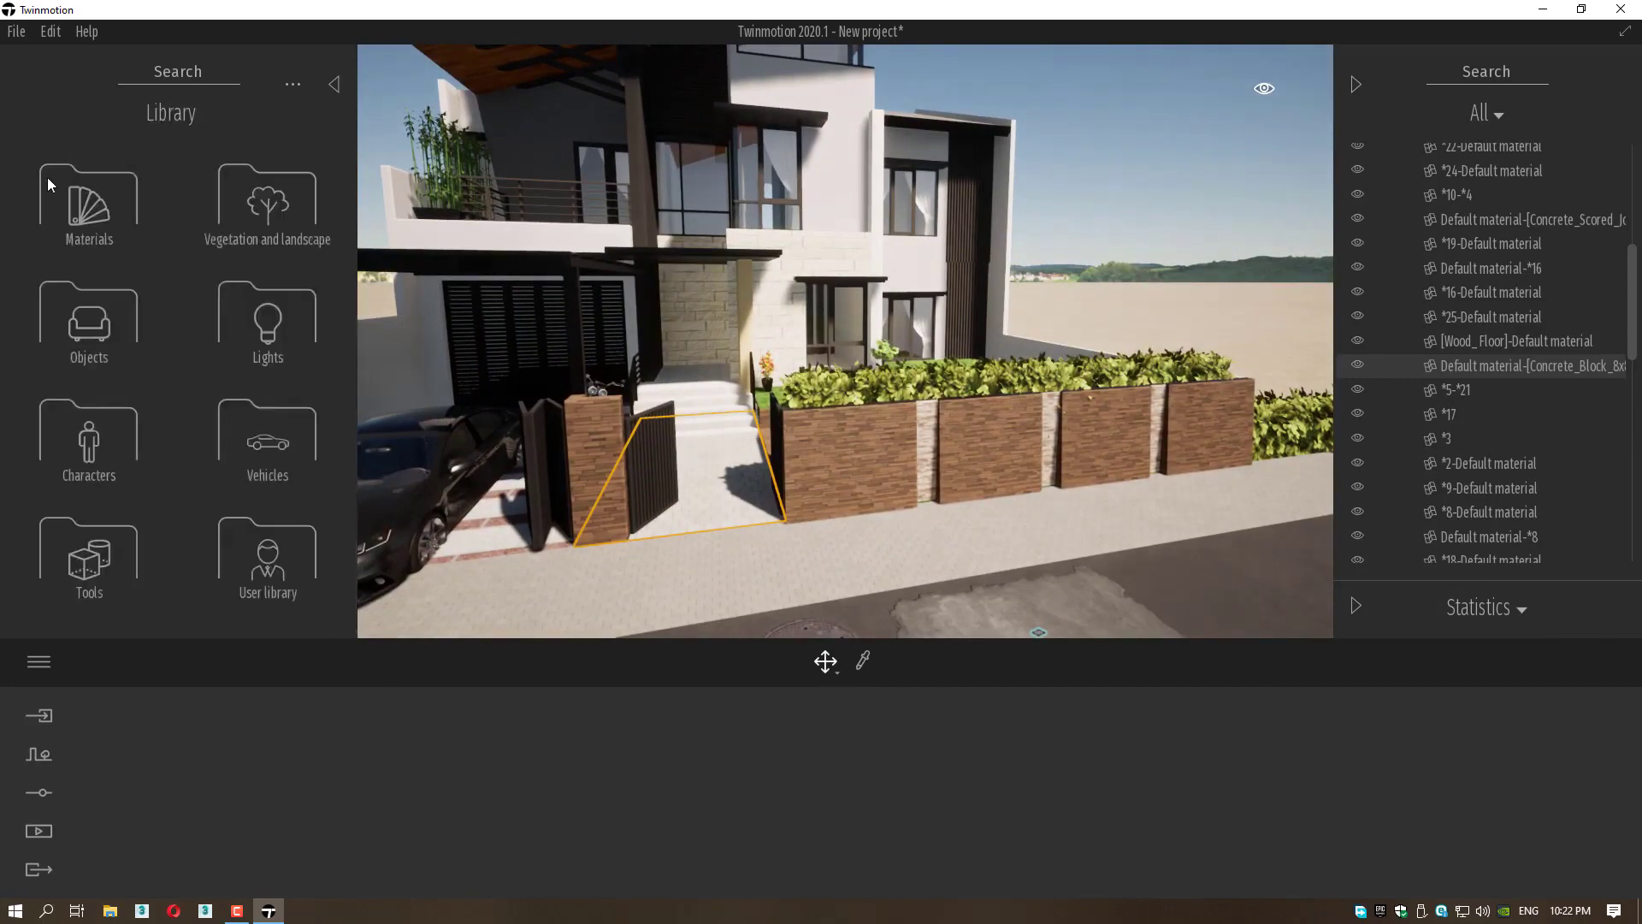
left_click(101, 432)
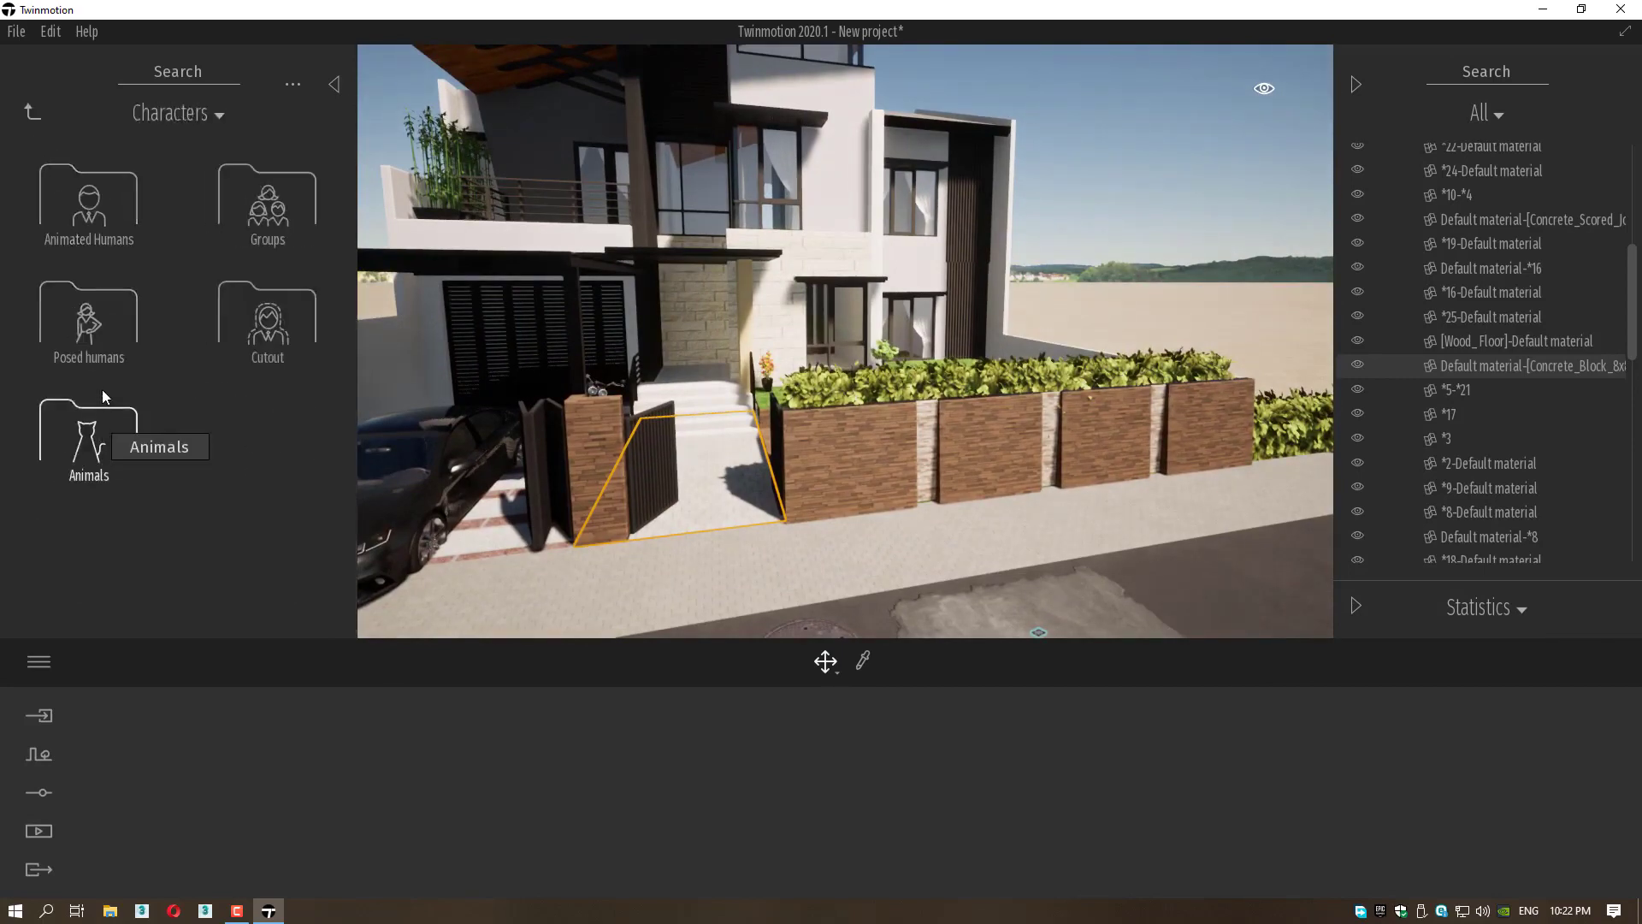
left_click(108, 239)
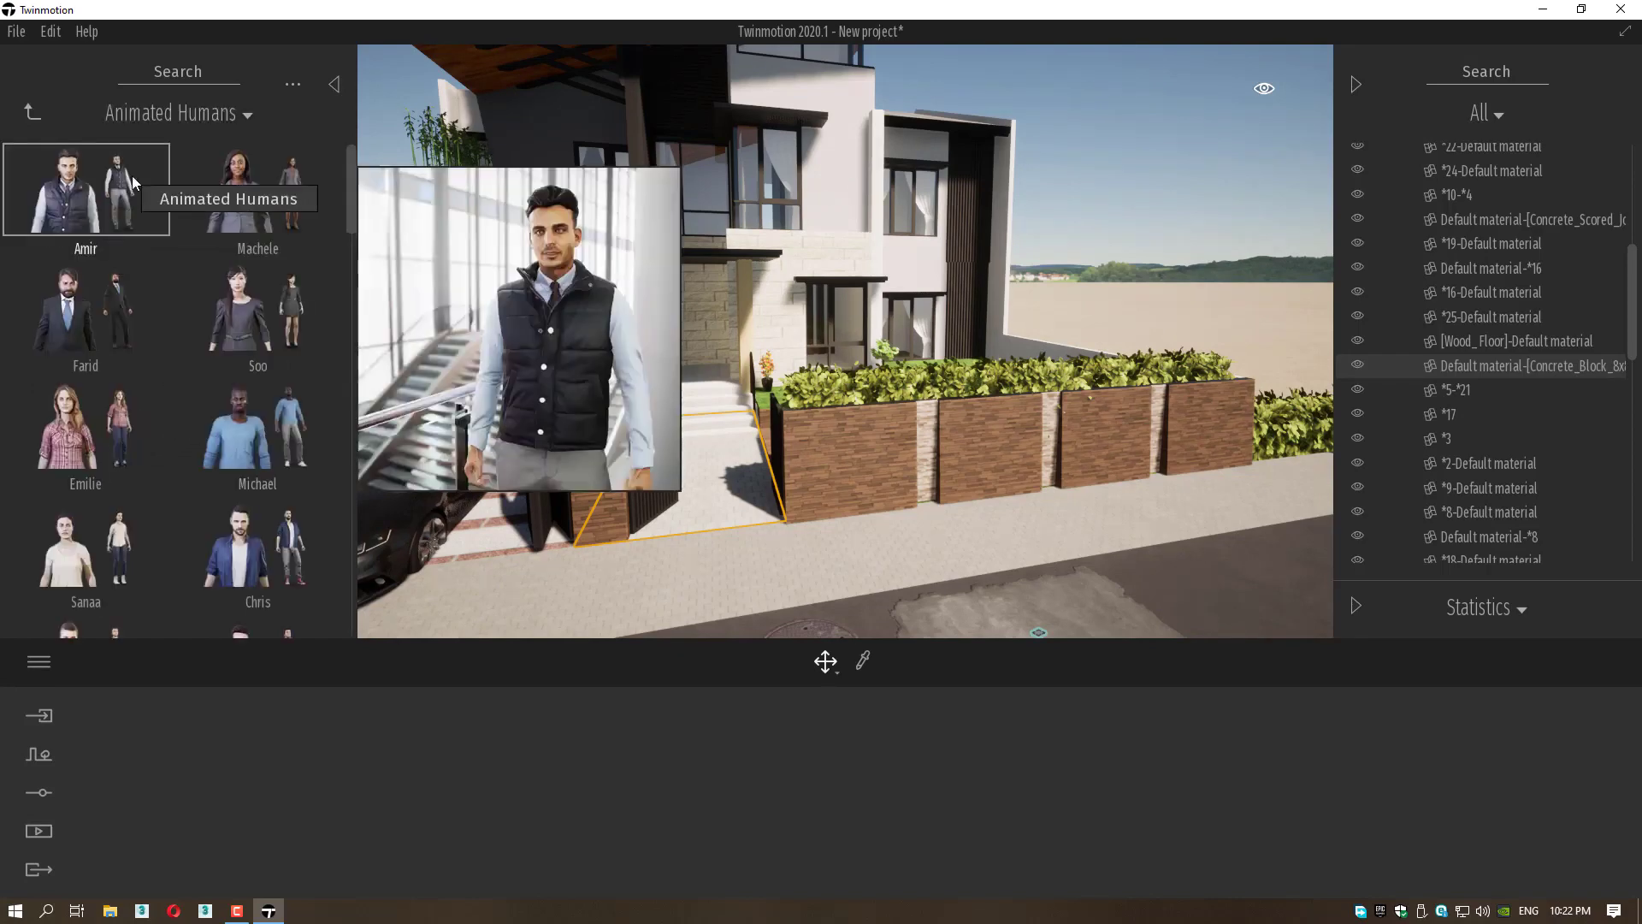
mouse_move(235, 448)
left_click_drag(110, 429, 731, 496)
left_click(730, 497)
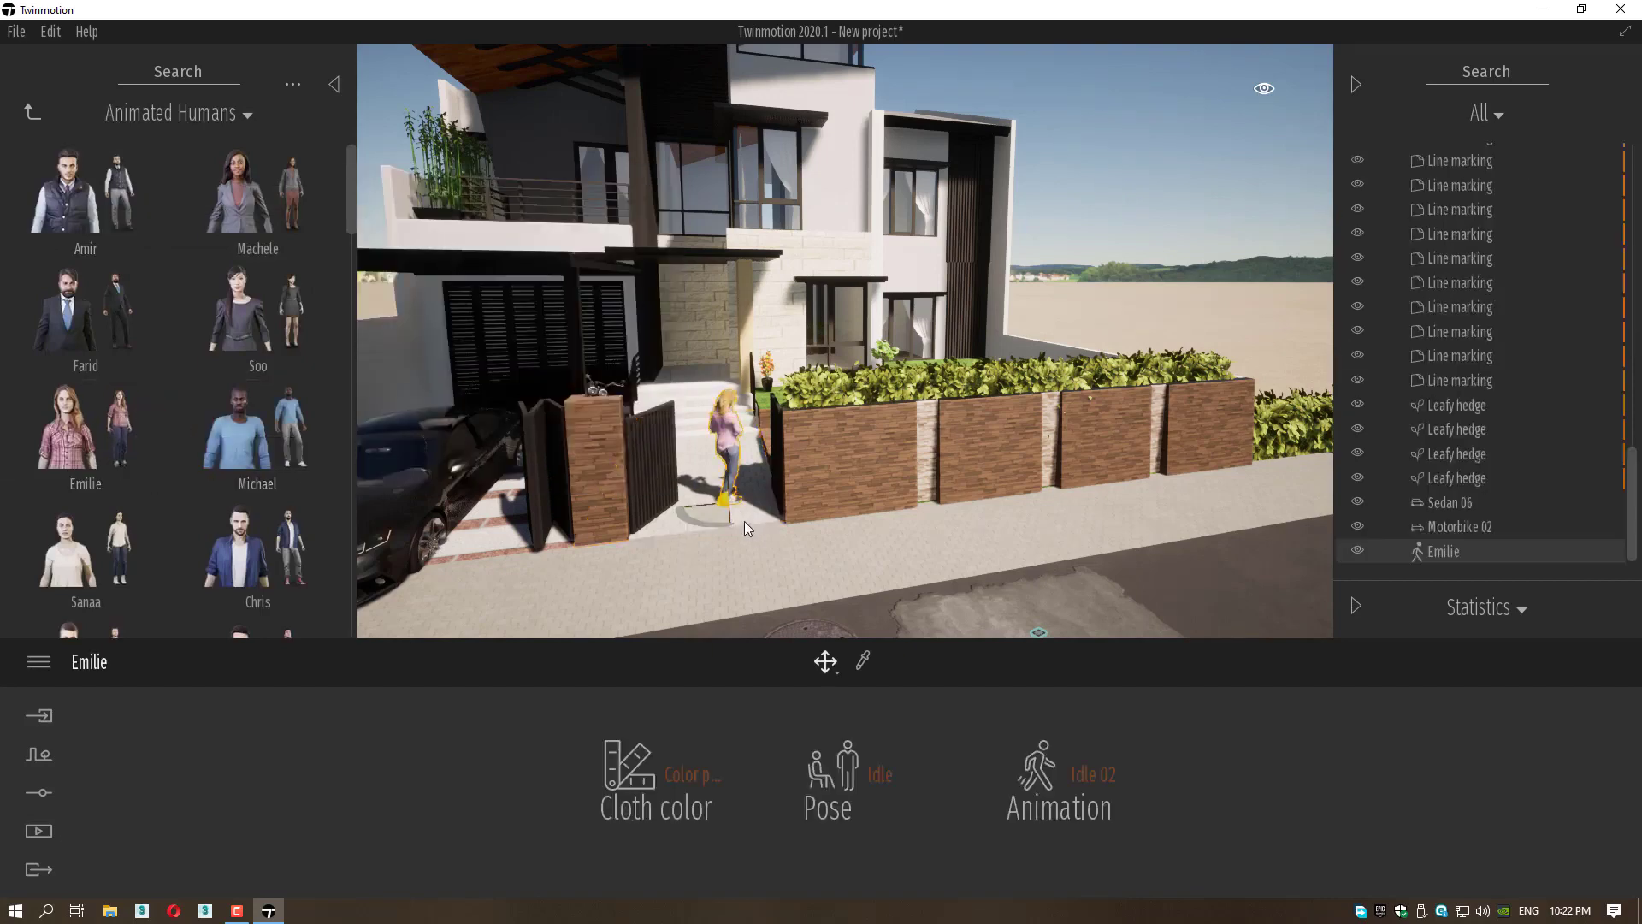
Rotate Emilie 160° so she faces the street.
scroll(744, 521, "up", 4)
middle_click_drag(673, 530, 701, 499)
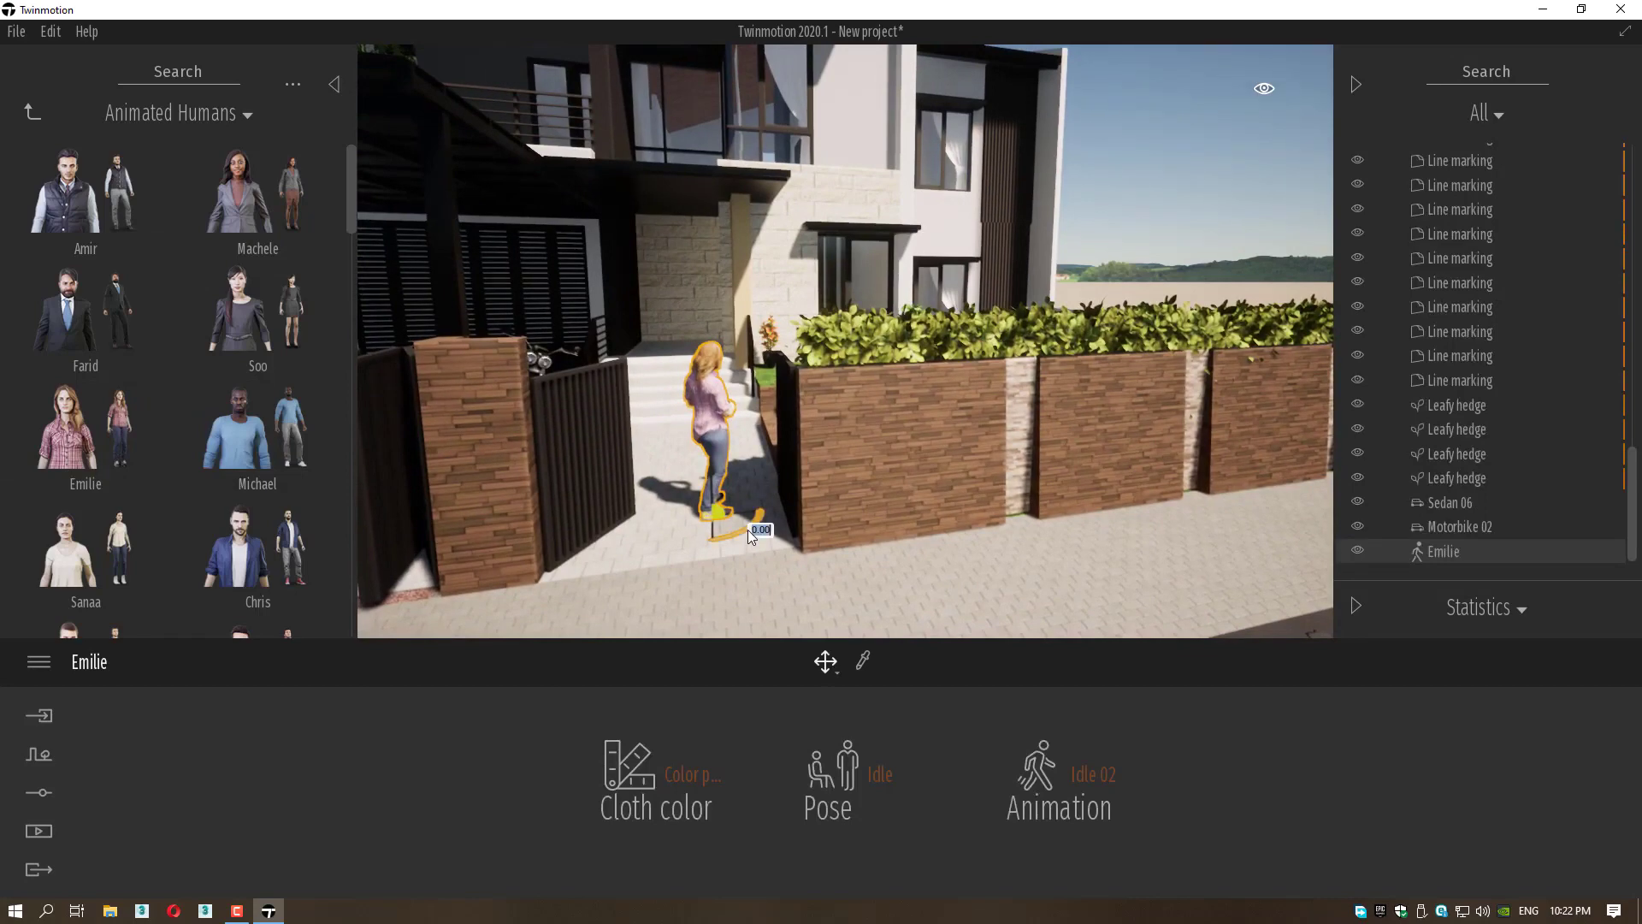
left_click_drag(747, 530, 541, 565)
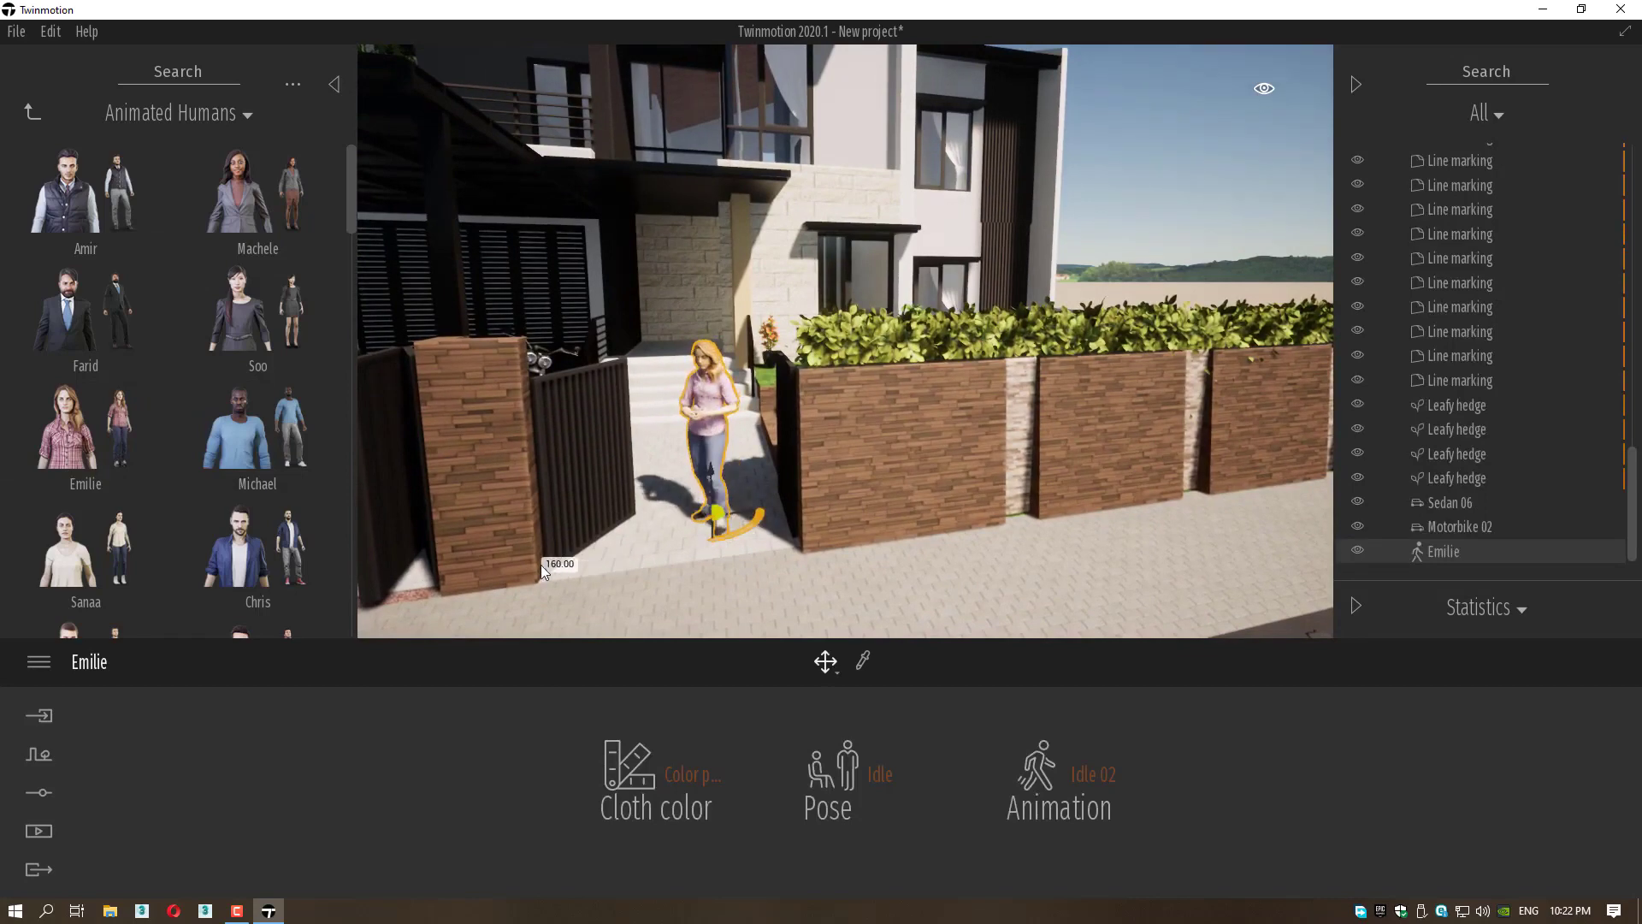
middle_click_drag(540, 565, 672, 492)
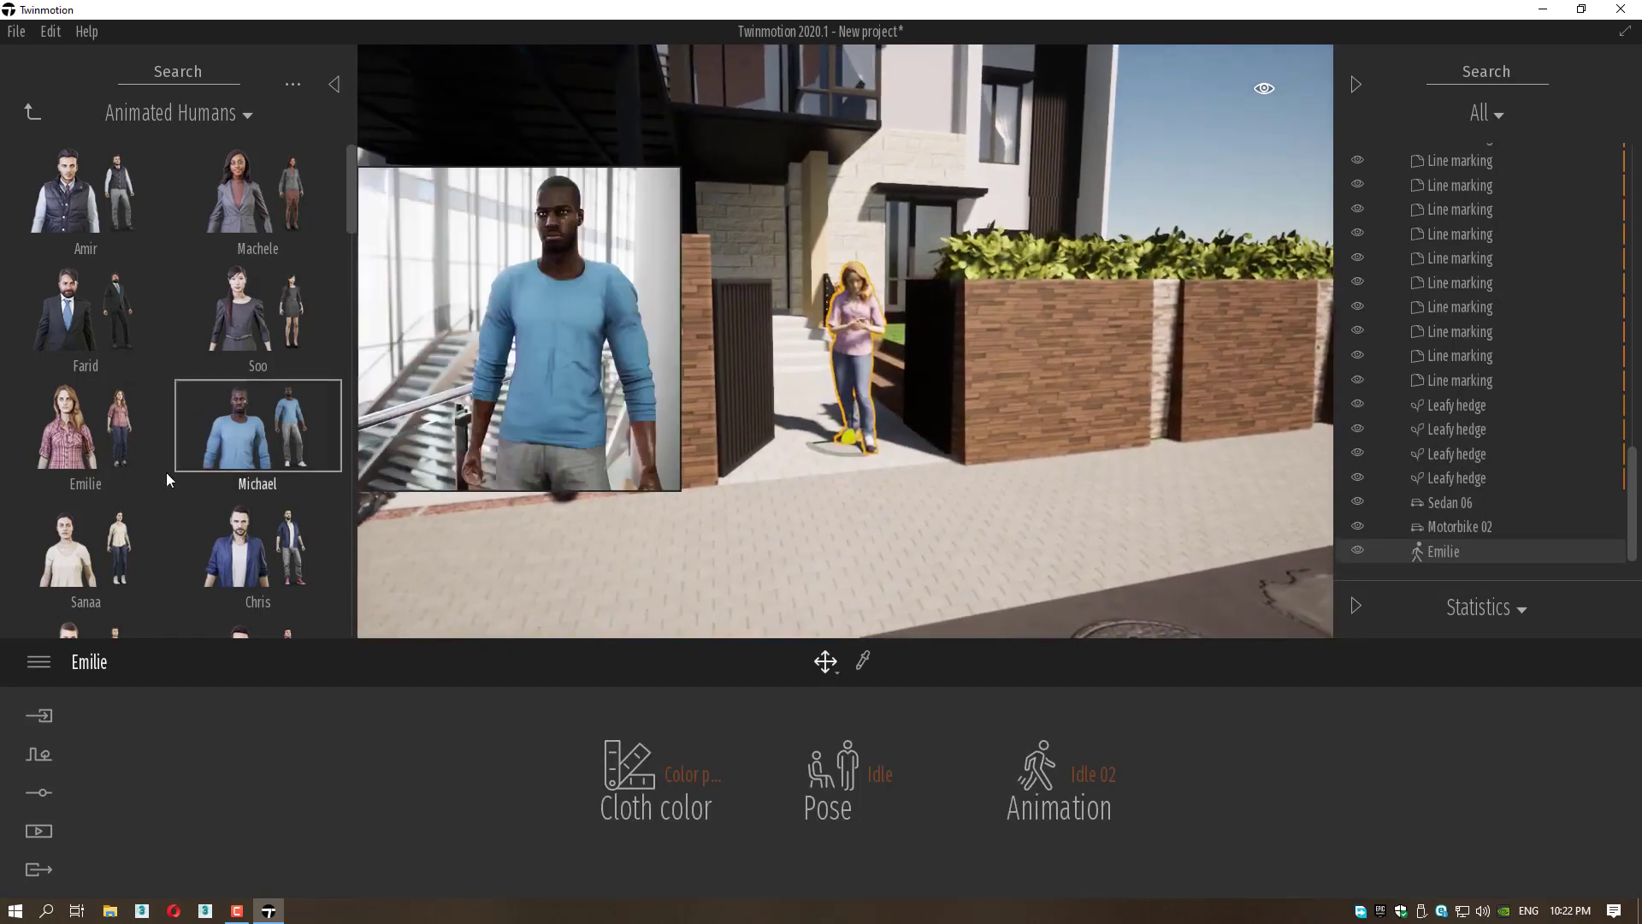
Place the Chris character beside Emilie in the gate opening and rotate him to face toward her.
mouse_move(101, 543)
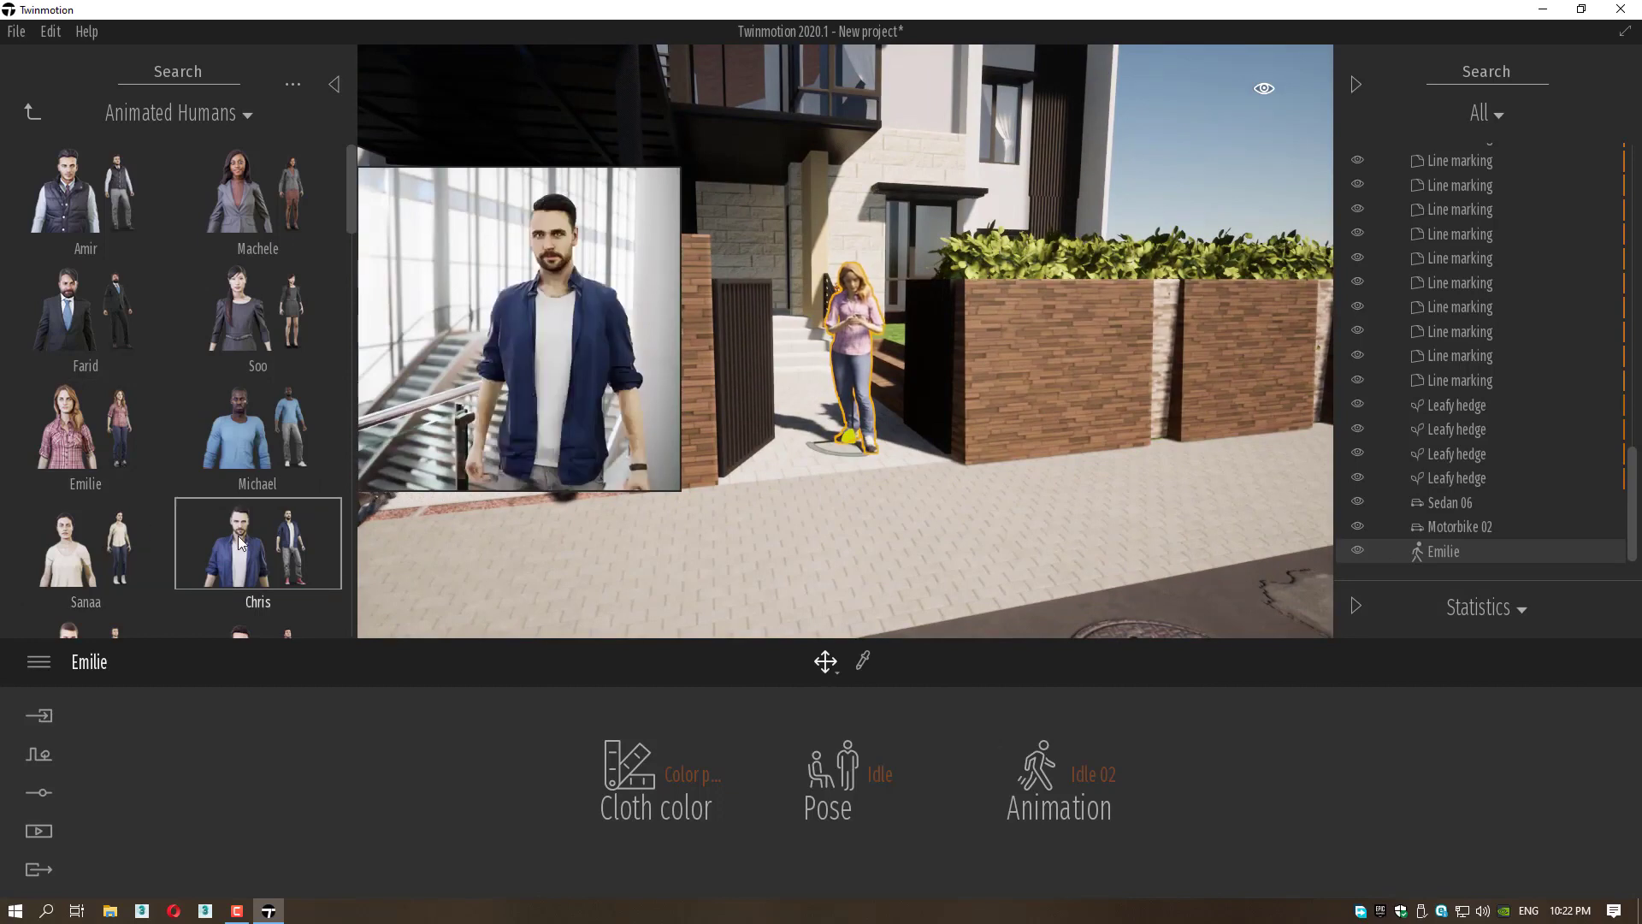
scroll(257, 547, "down", 1)
left_click_drag(801, 426, 632, 448)
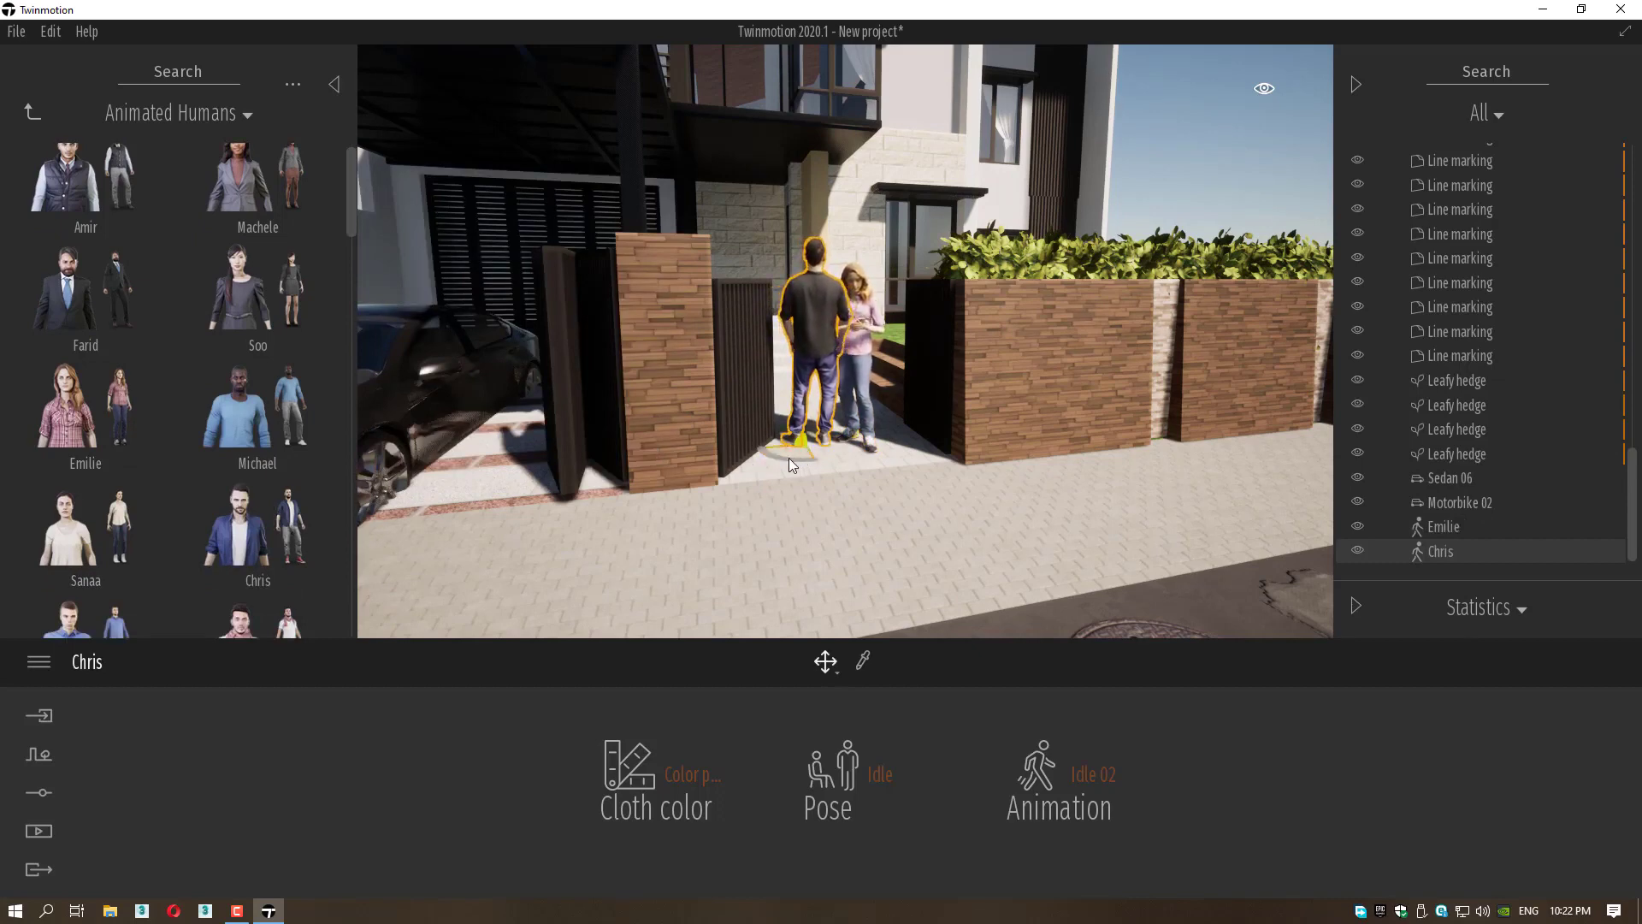
left_click_drag(788, 459, 652, 459)
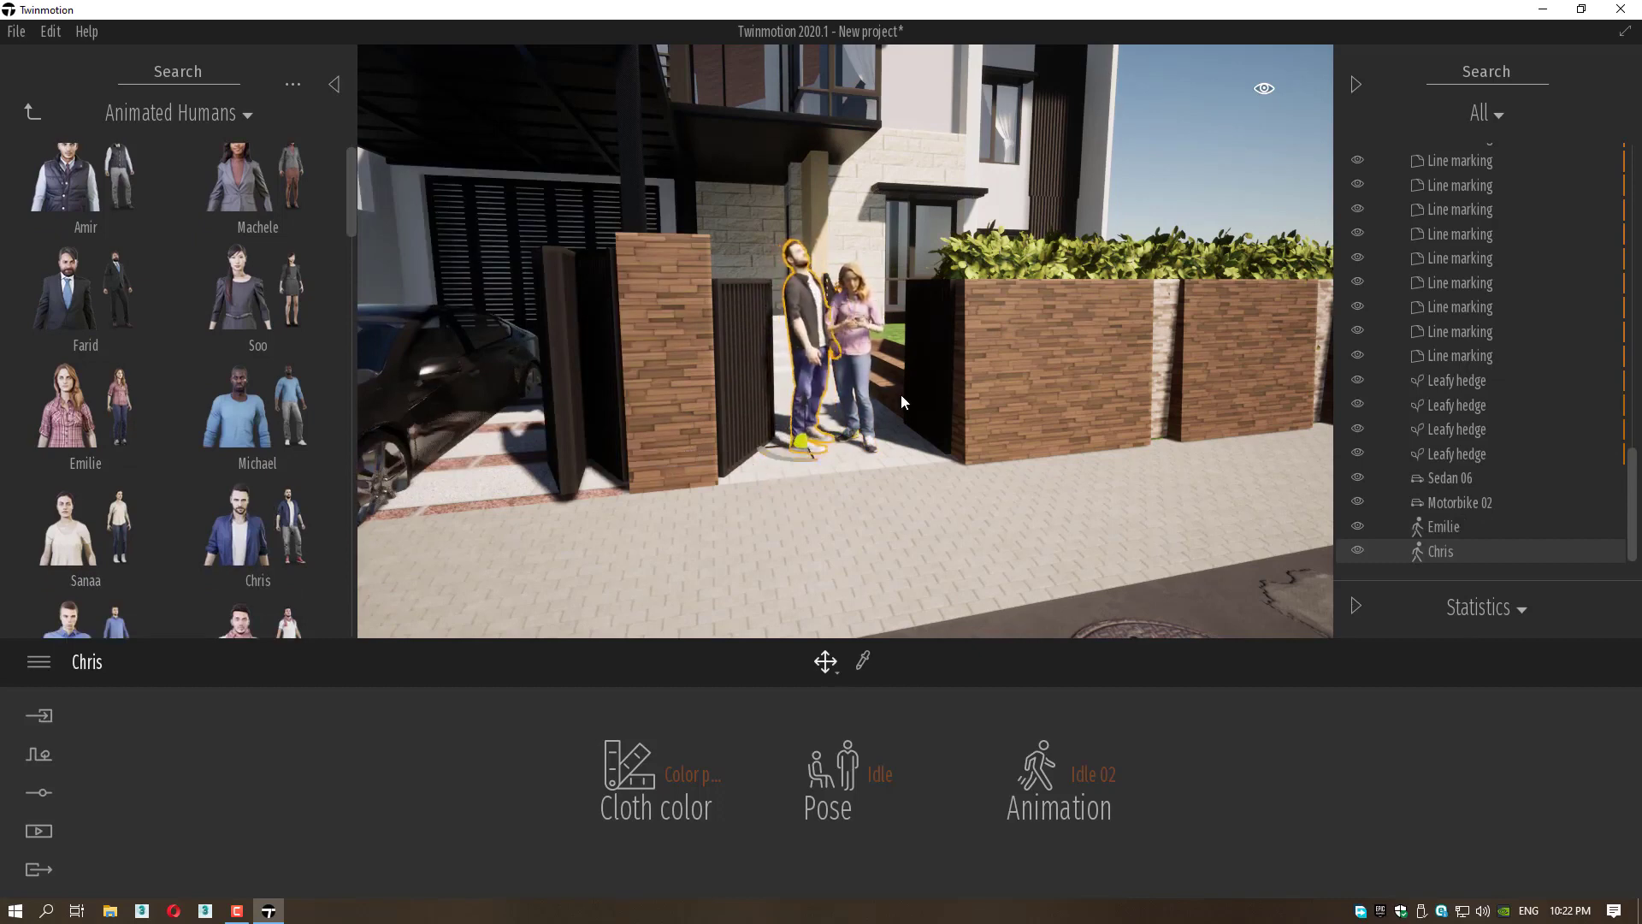
Fine-tune the rotation of Emilie and Chris so the pair stands angled toward each other and the street.
scroll(897, 382, "up", 5)
left_click(870, 391)
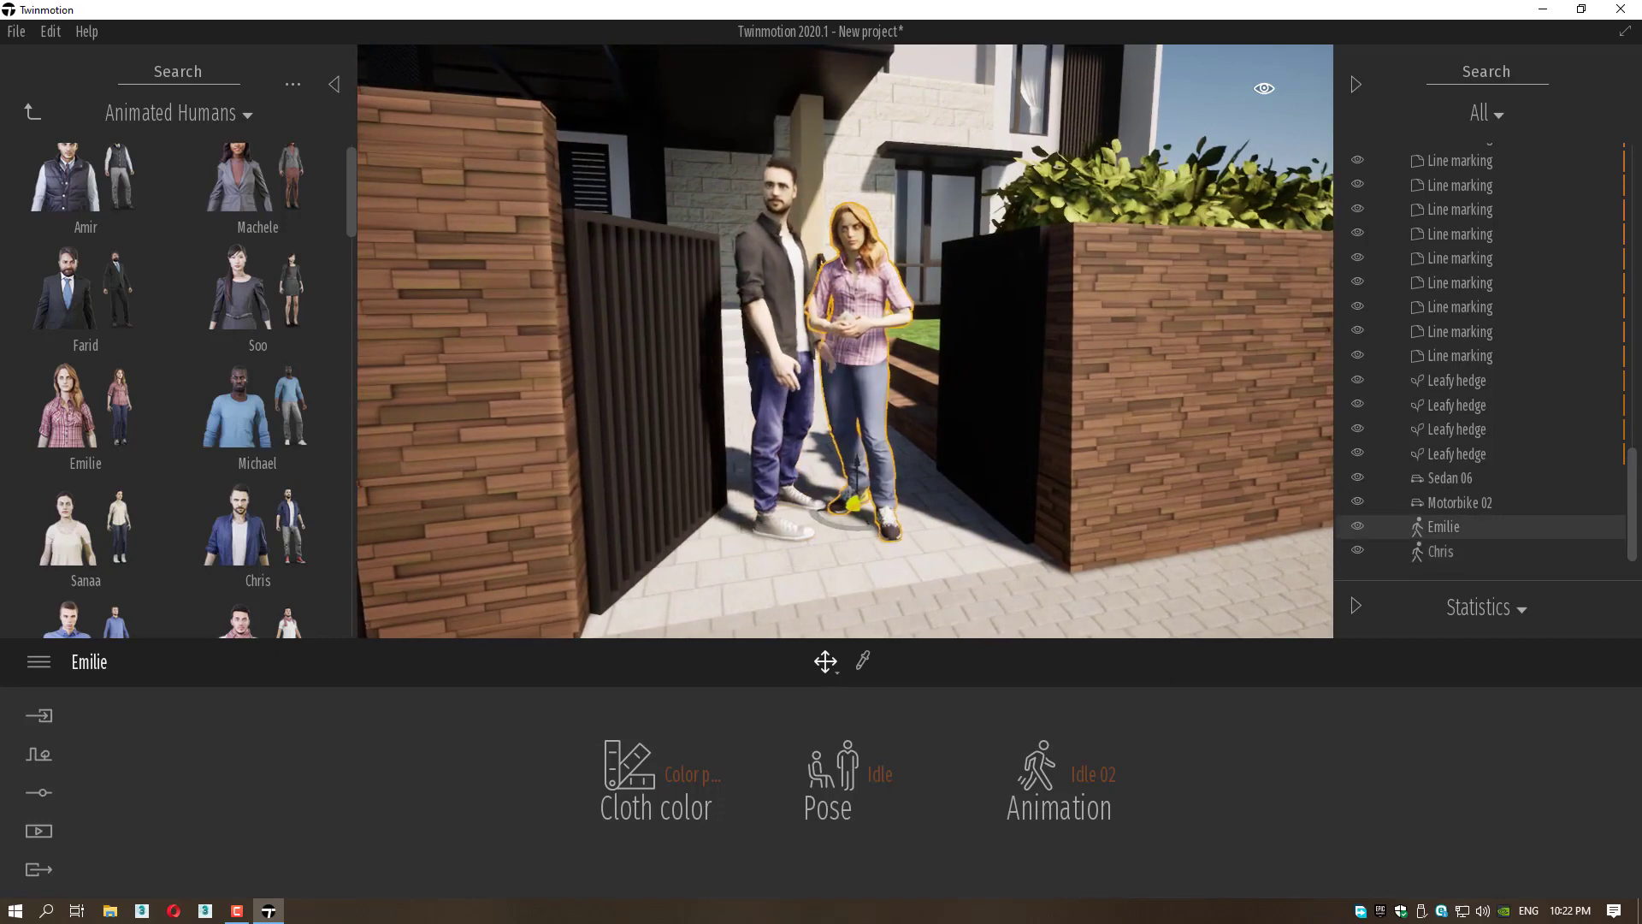
key("d")
left_click_drag(783, 516, 815, 524)
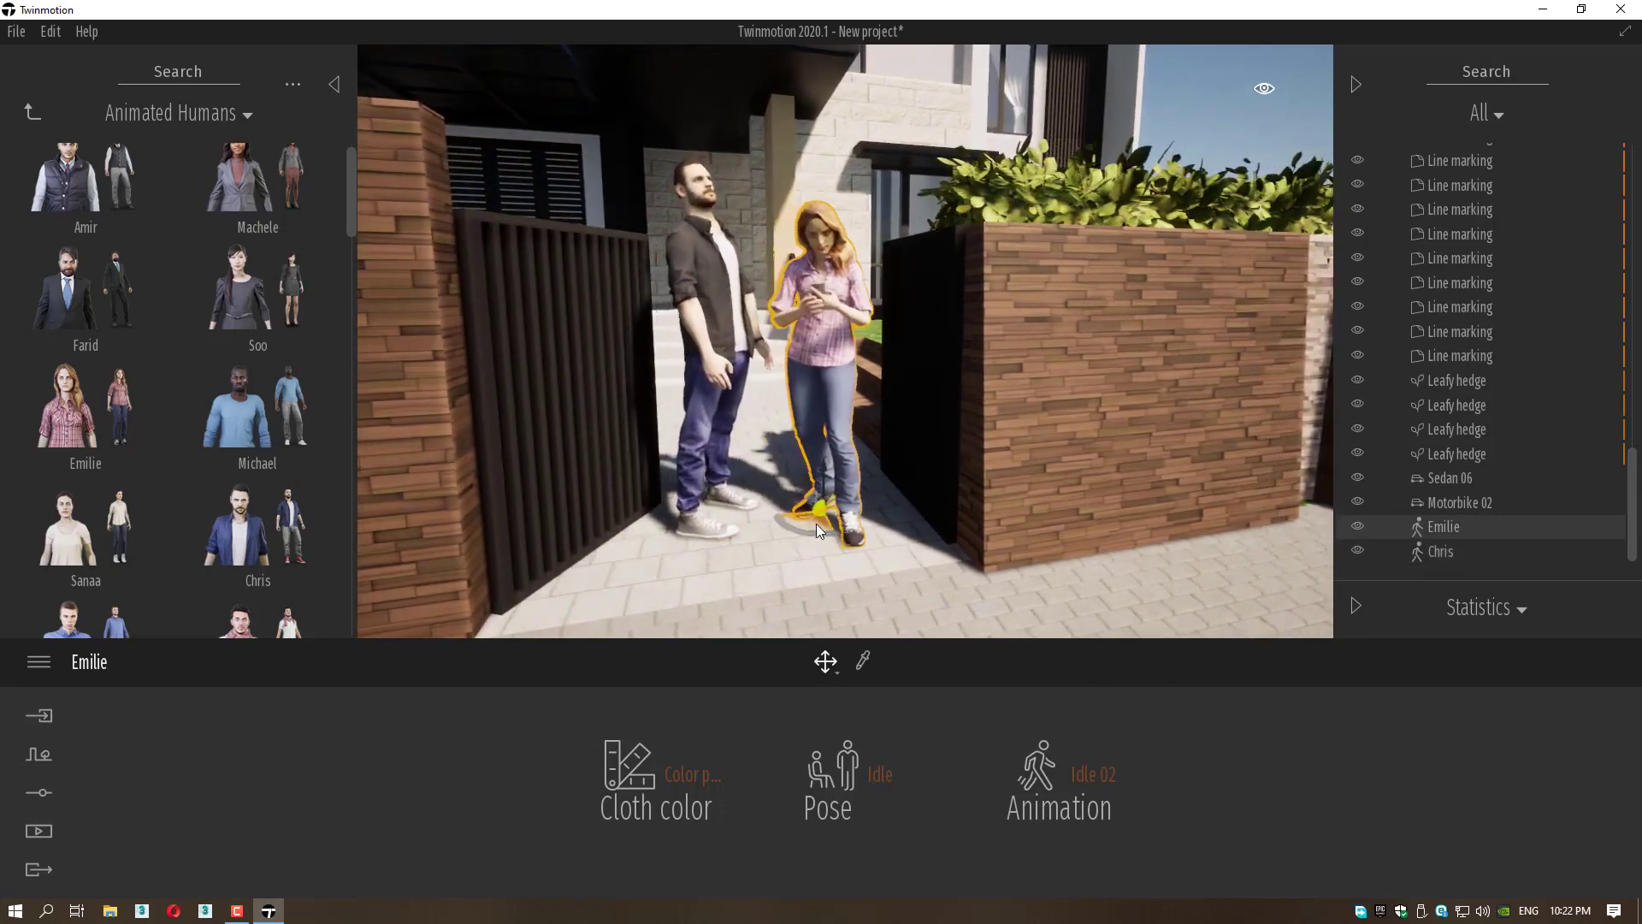
left_click(720, 397)
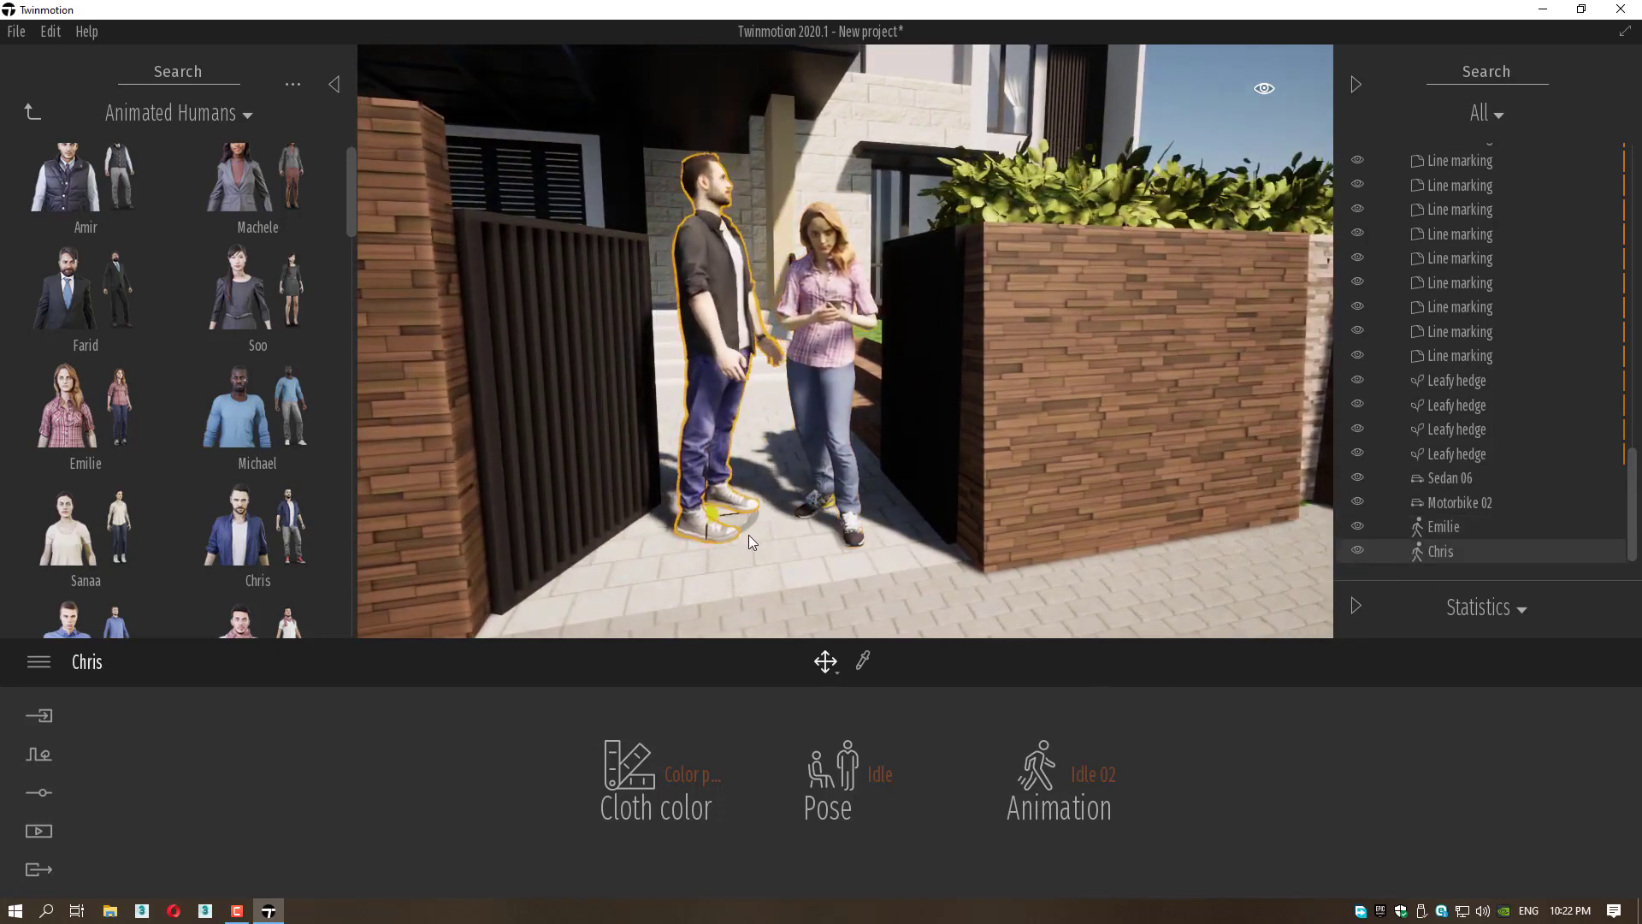
left_click_drag(751, 526, 721, 546)
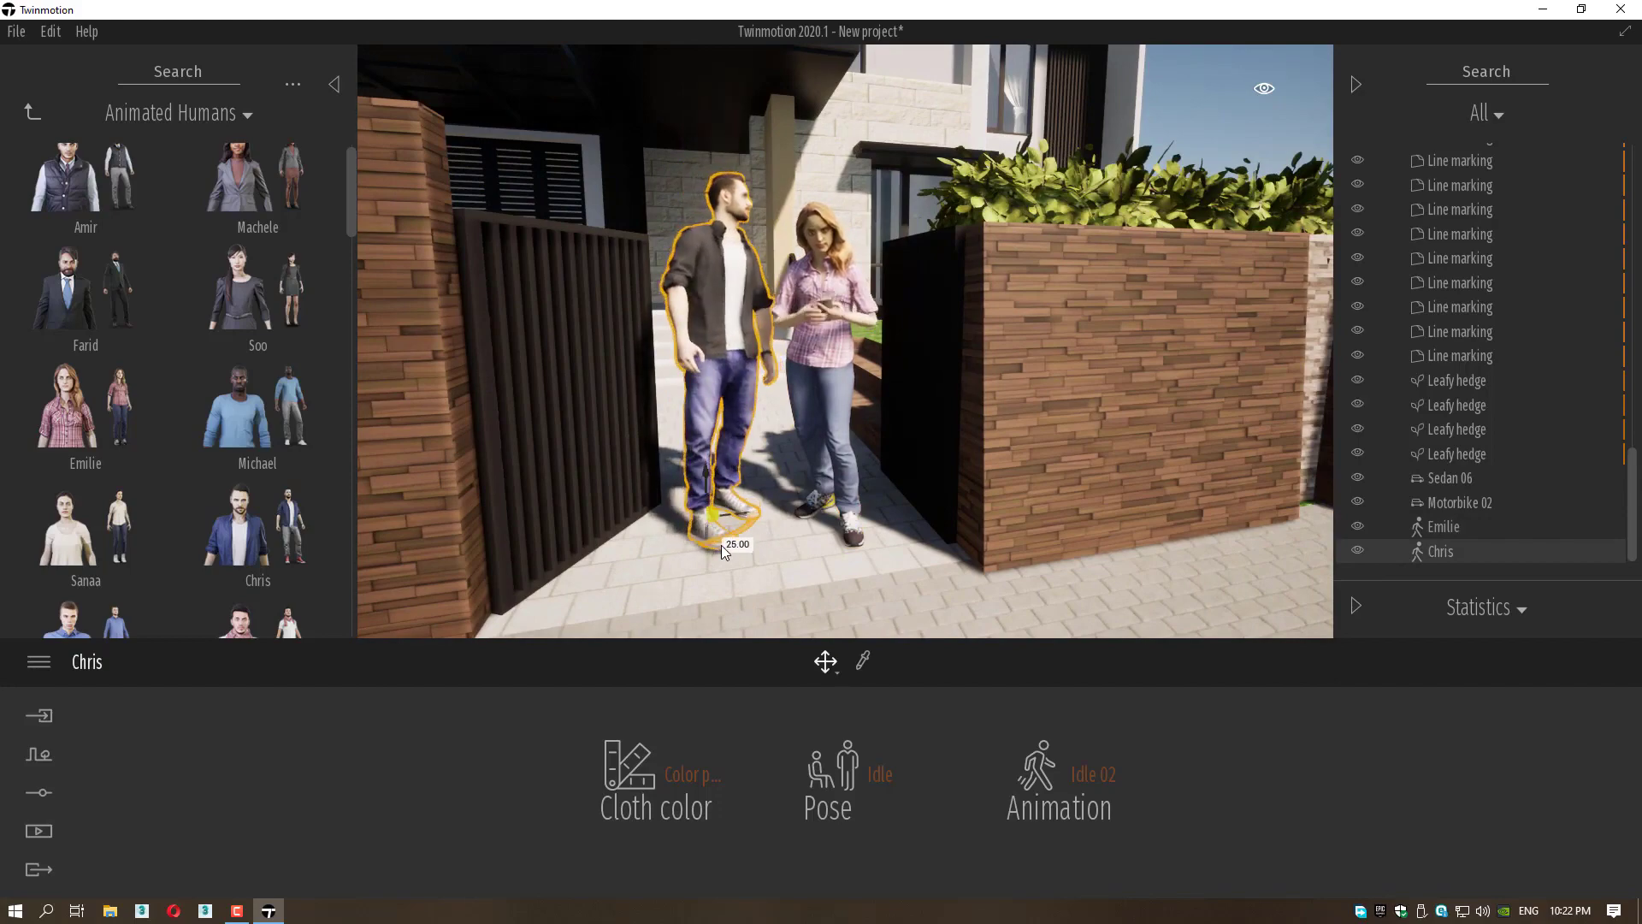
left_click(839, 381)
left_click_drag(826, 537, 802, 532)
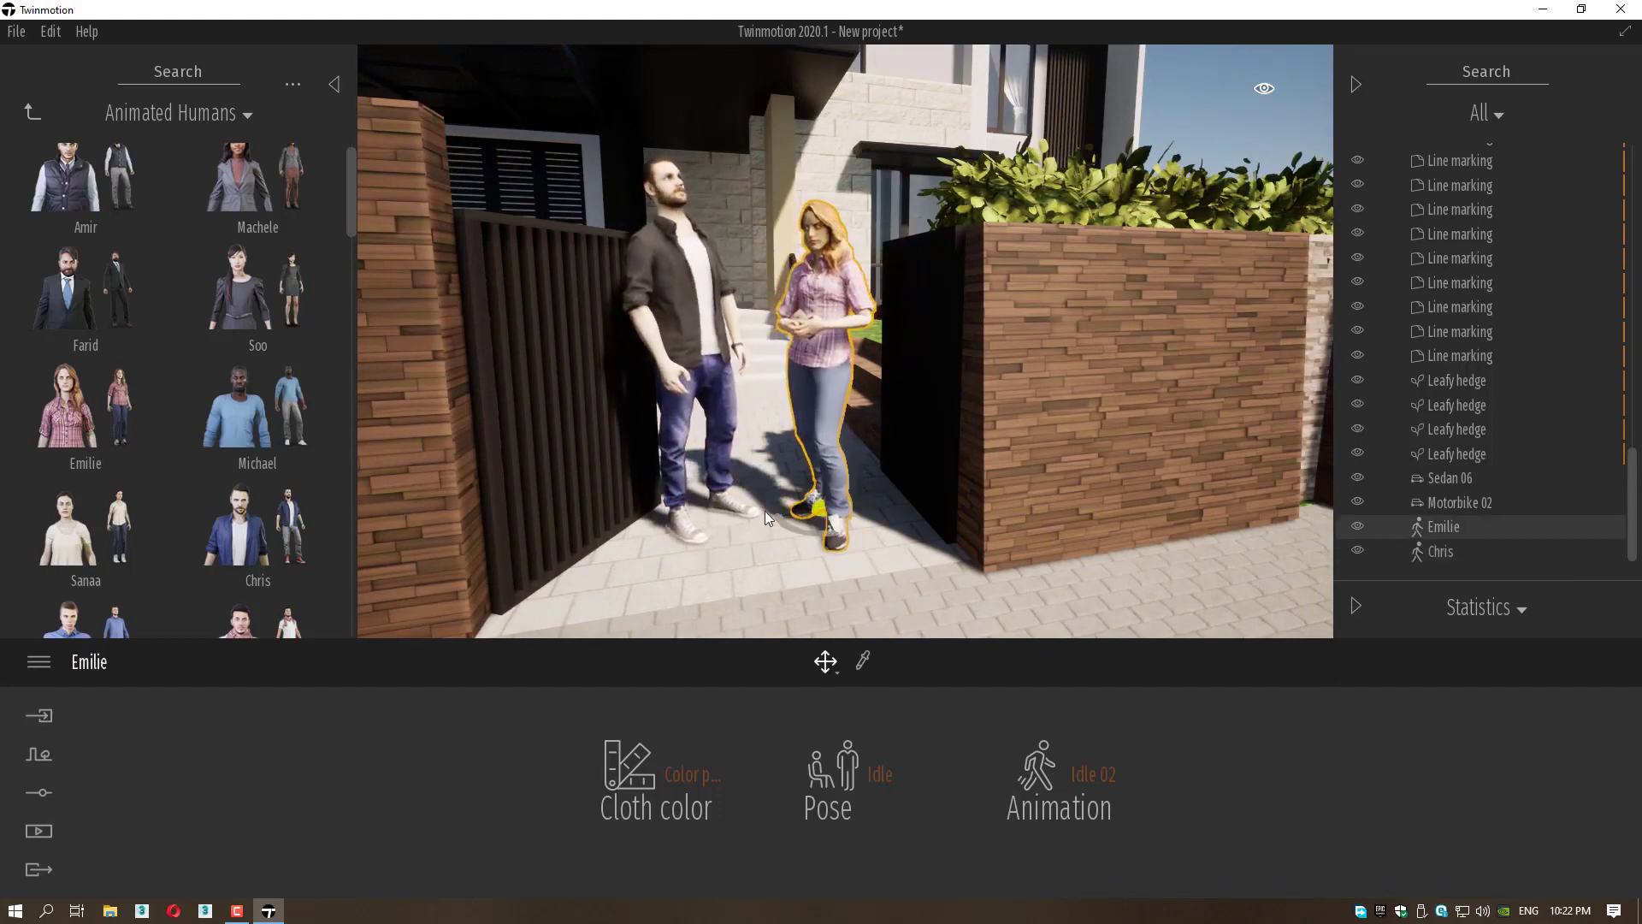
Place the Alice character from Animated Humans on the paving between the black sedan and the brick gate pillar.
scroll(616, 440, "down", 4)
middle_click_drag(604, 435, 804, 381)
middle_click_drag(474, 369, 795, 376)
mouse_move(158, 505)
scroll(106, 520, "down", 8)
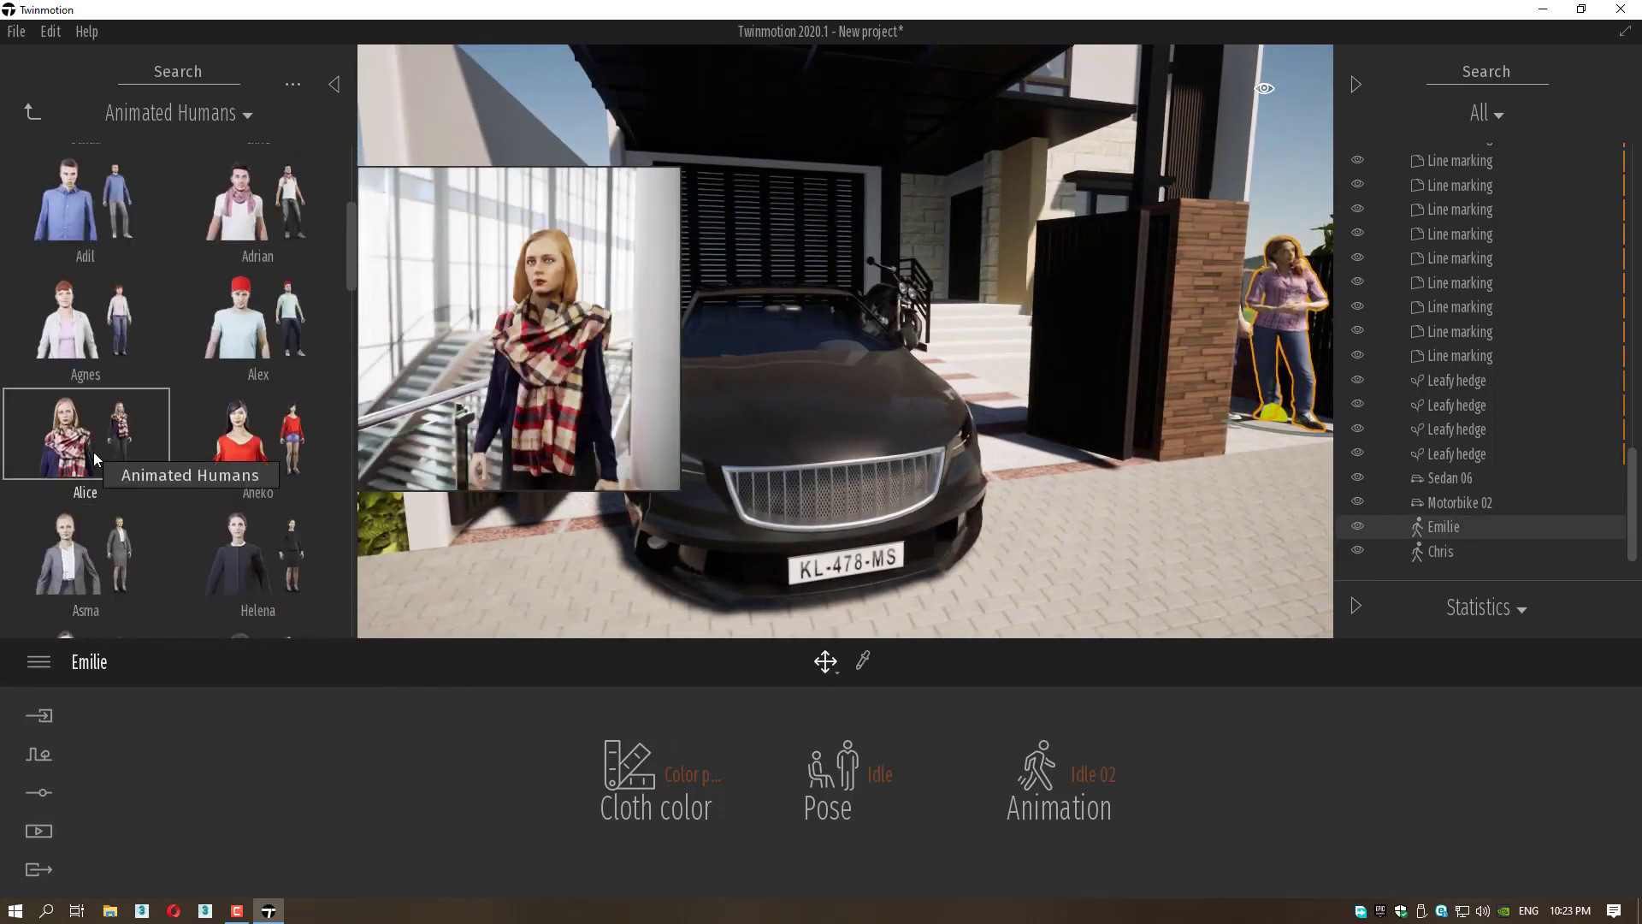
left_click_drag(94, 452, 1044, 470)
scroll(947, 439, "down", 5)
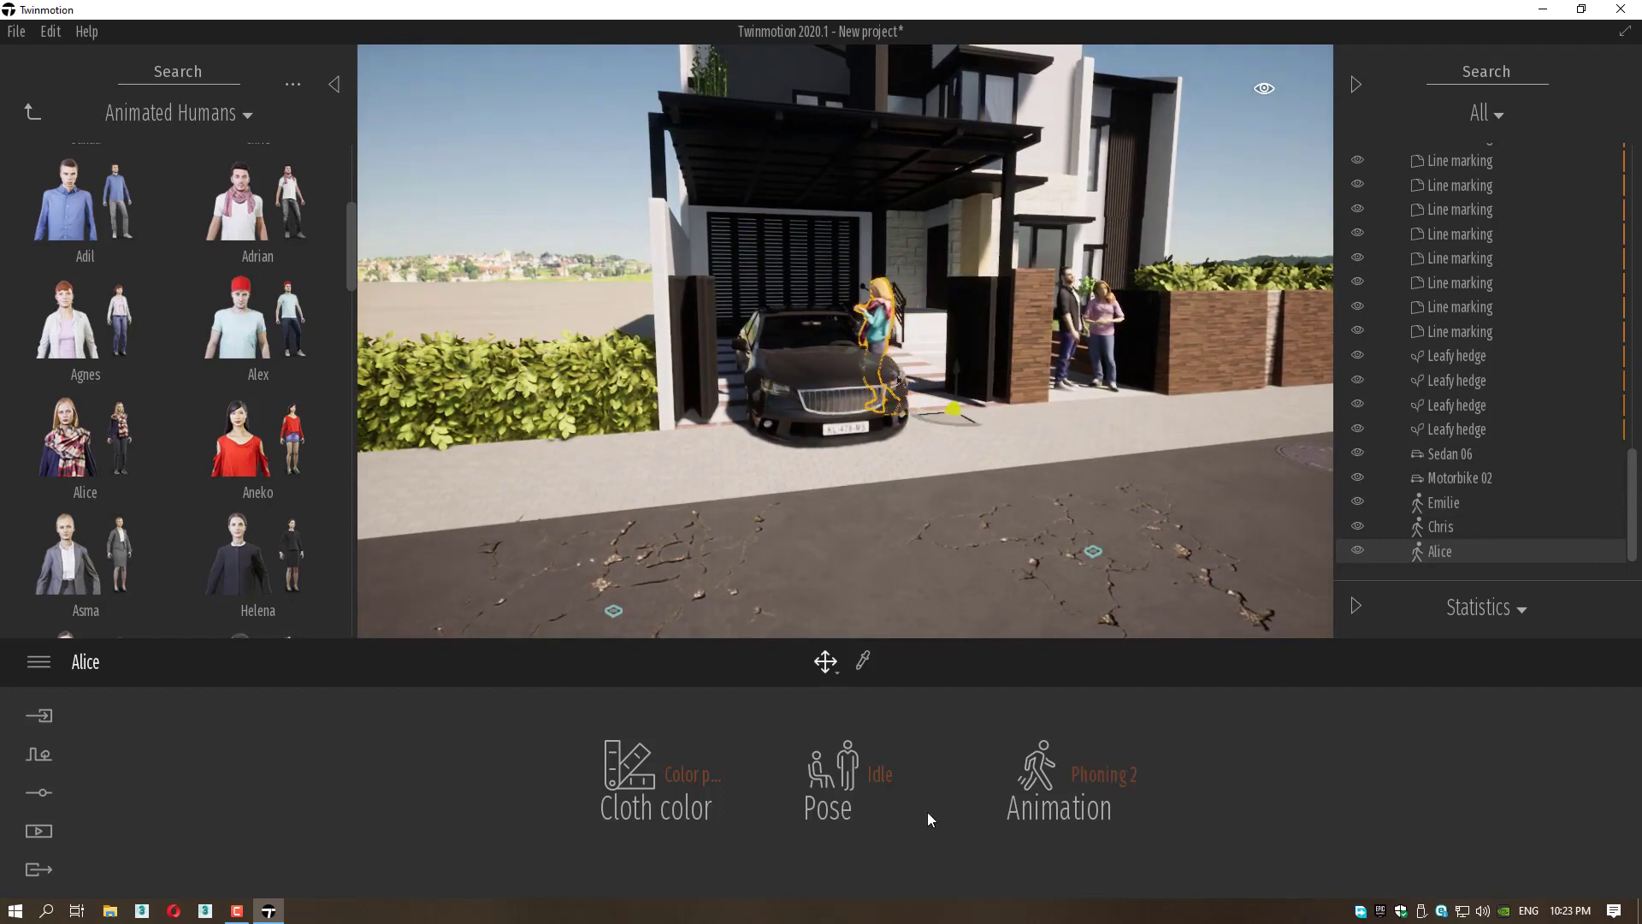
Set Alice's animation to Idle 01 and rotate her to face the street.
left_click(1105, 773)
left_click(1054, 574)
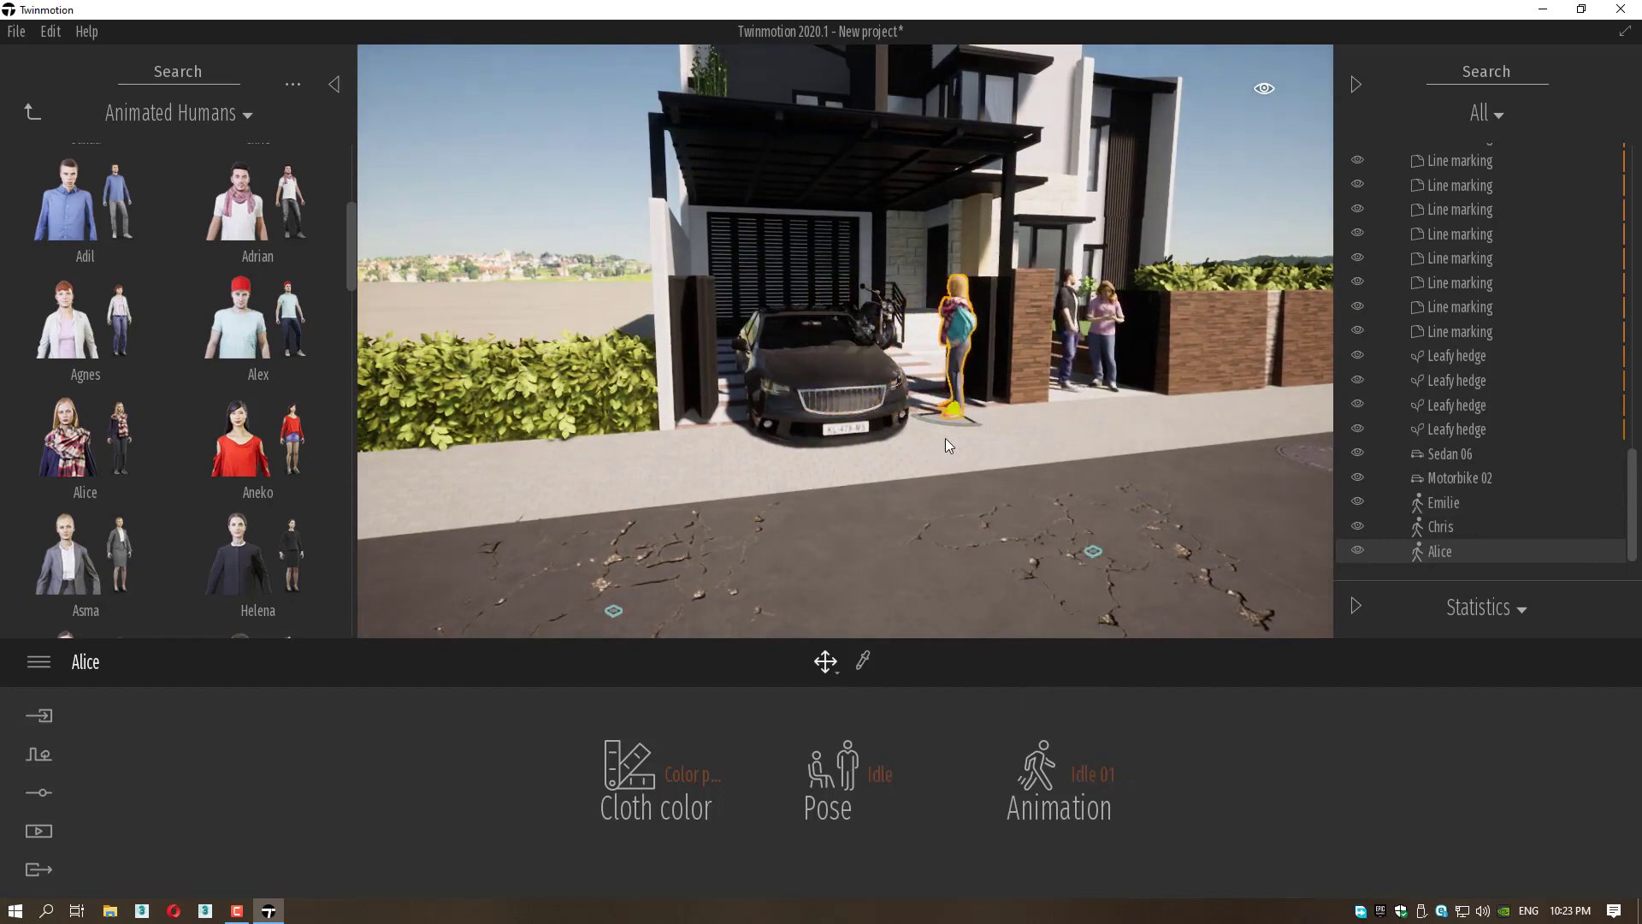
left_click_drag(932, 422, 1006, 429)
left_click(1010, 438)
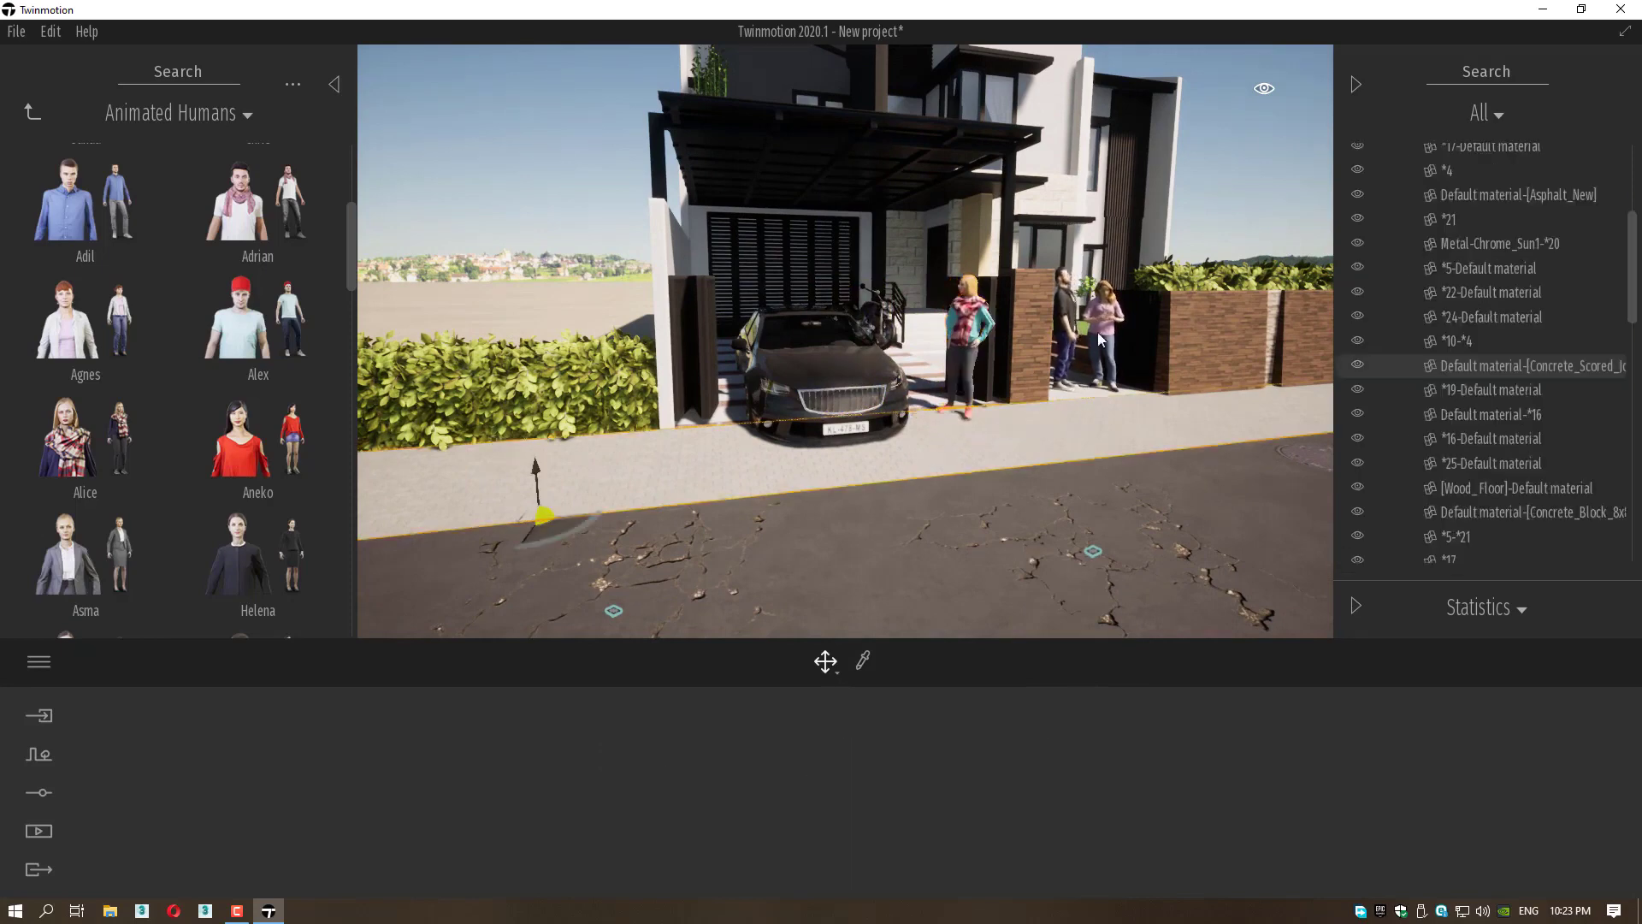
Apply the Clear glass material from the Glass library to the carport roof.
middle_click_drag(1011, 438, 813, 632)
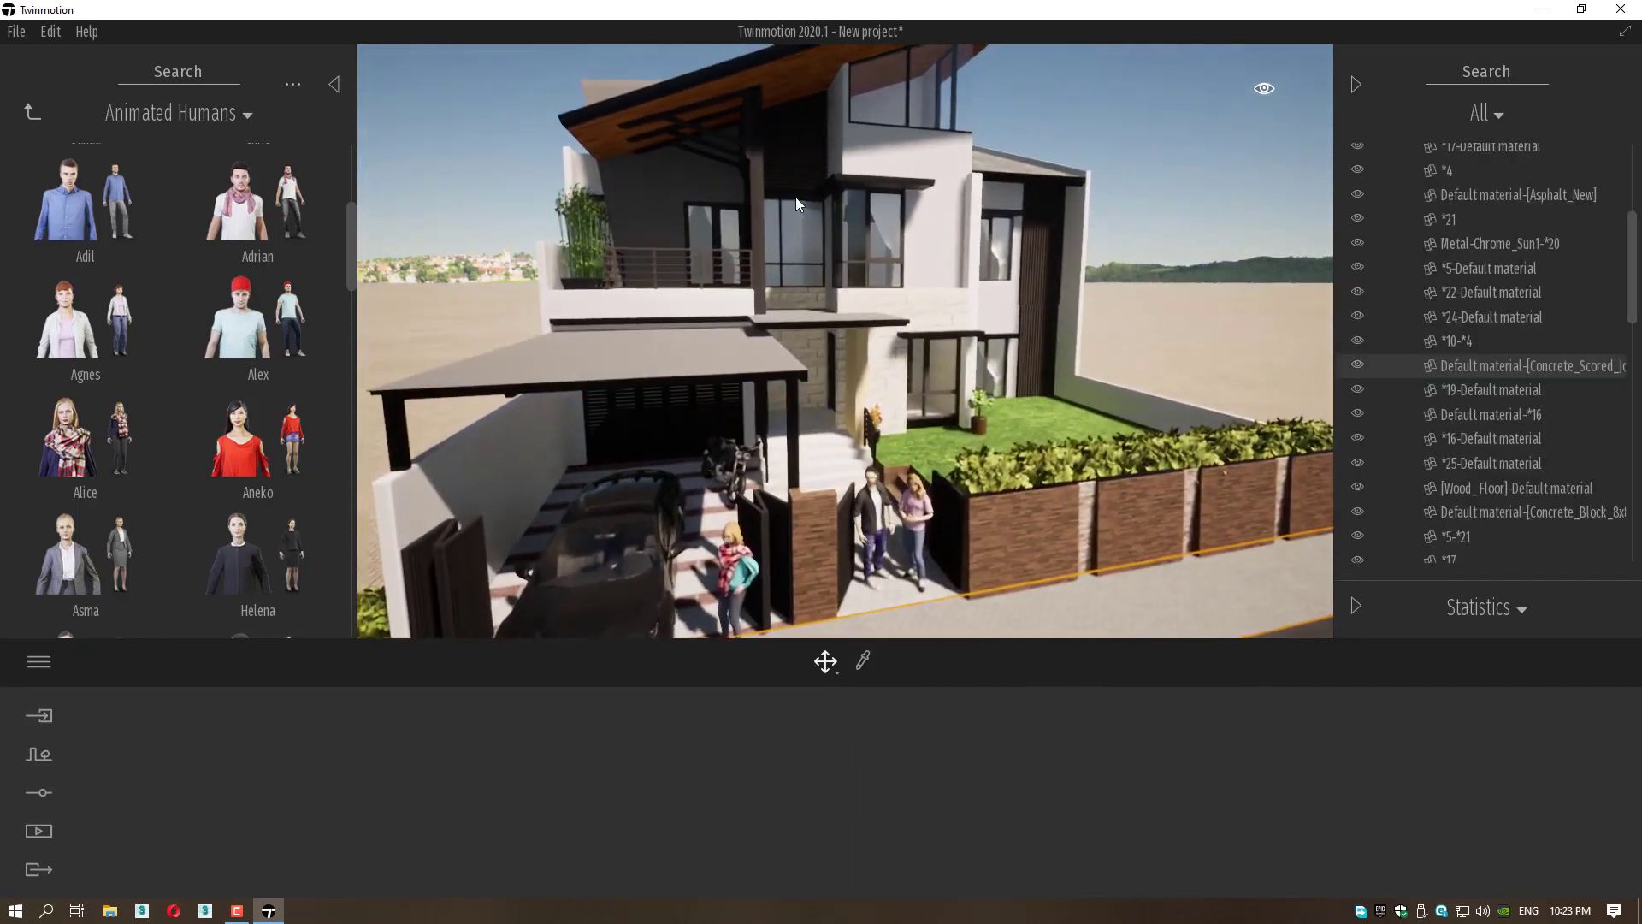
scroll(624, 224, "up", 3)
scroll(810, 351, "up", 3)
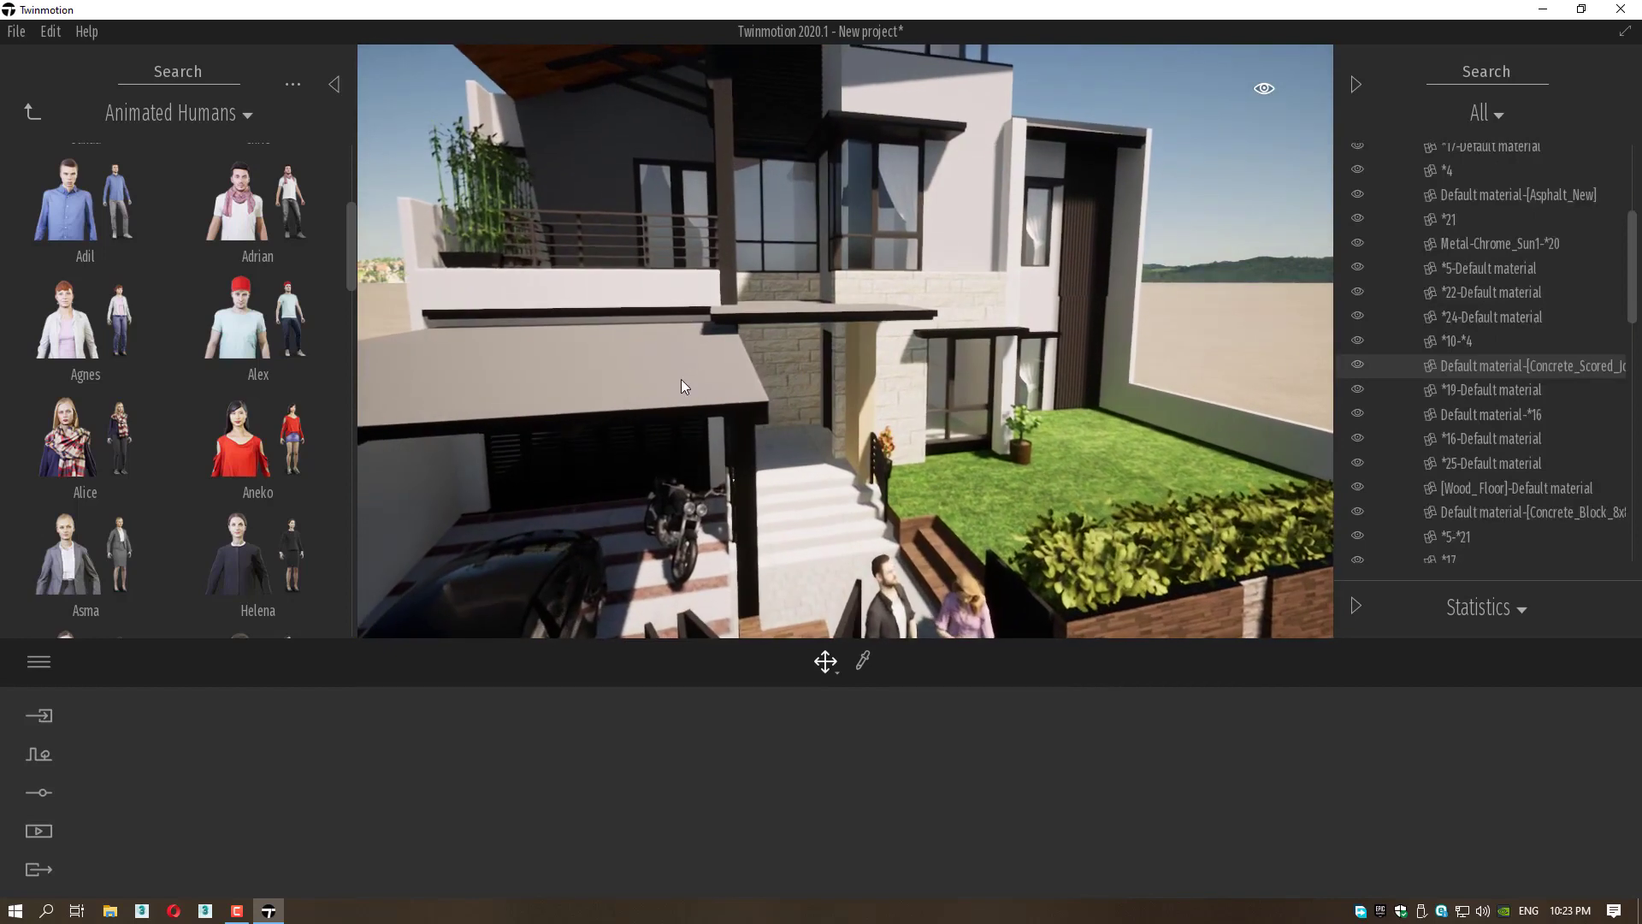
middle_click_drag(680, 378, 770, 496)
left_click(30, 111)
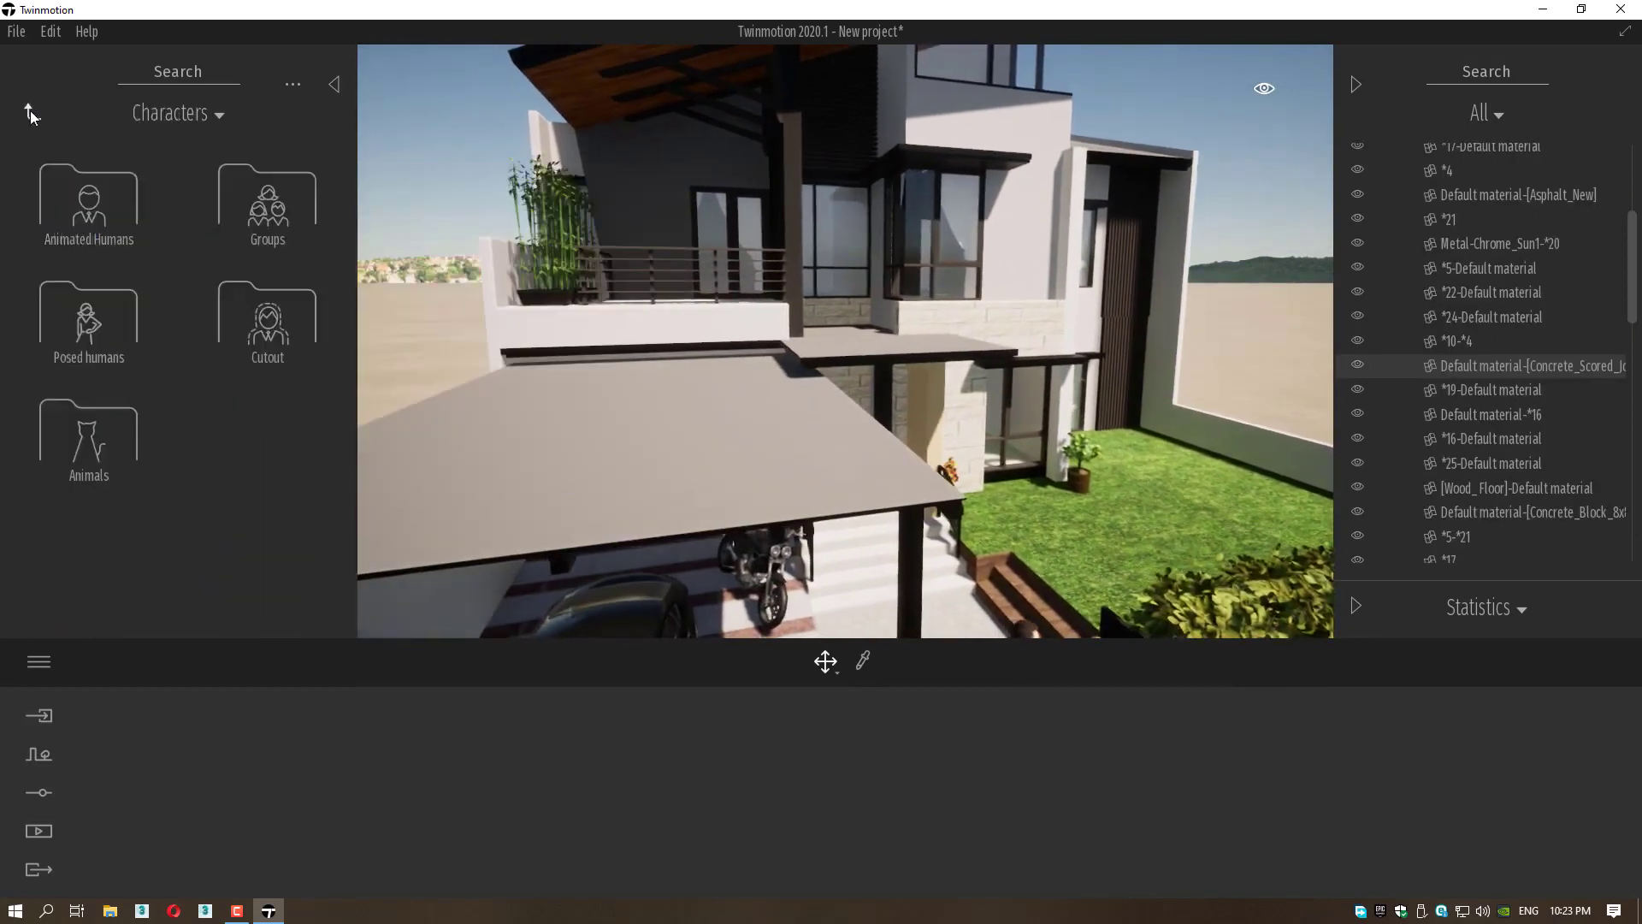
left_click(30, 111)
left_click(94, 212)
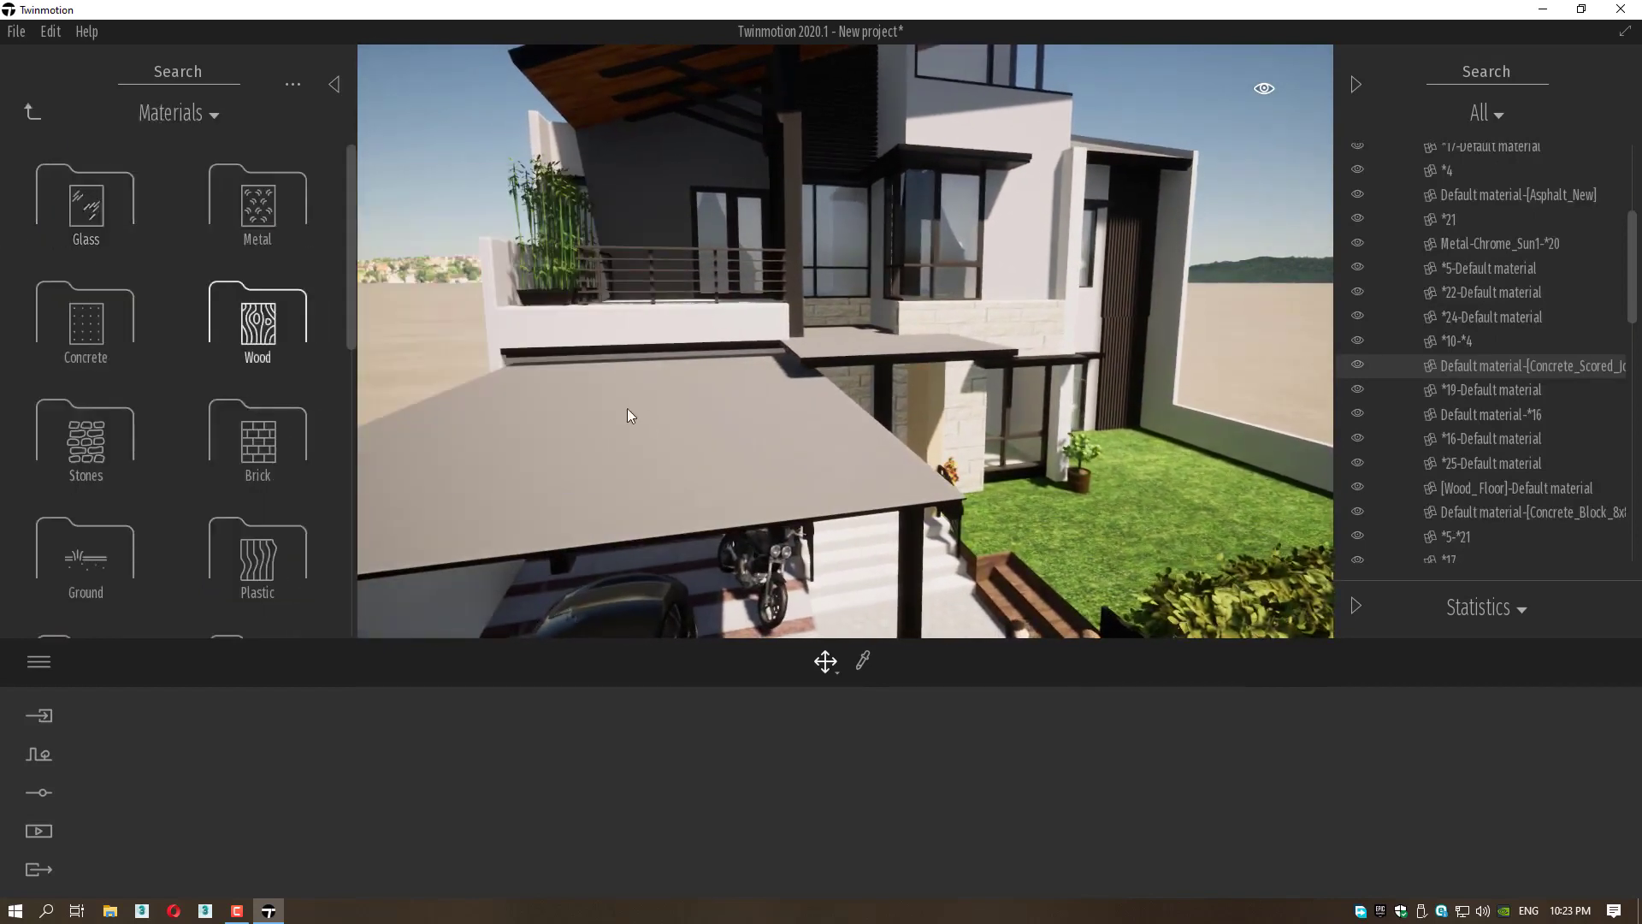
left_click(90, 206)
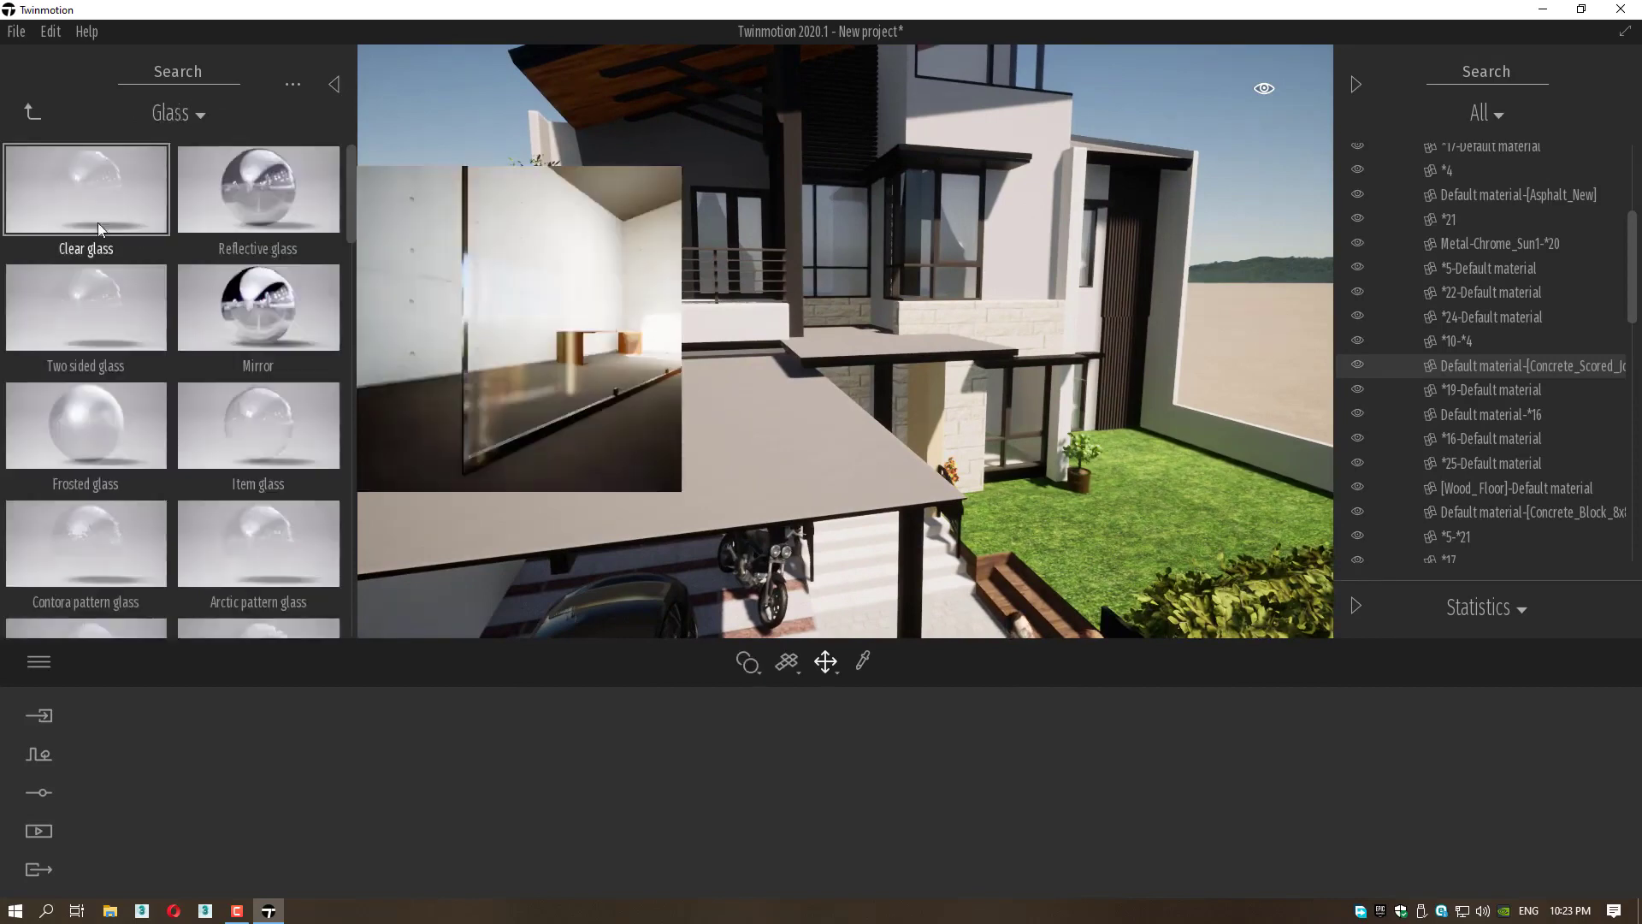
left_click_drag(98, 222, 691, 438)
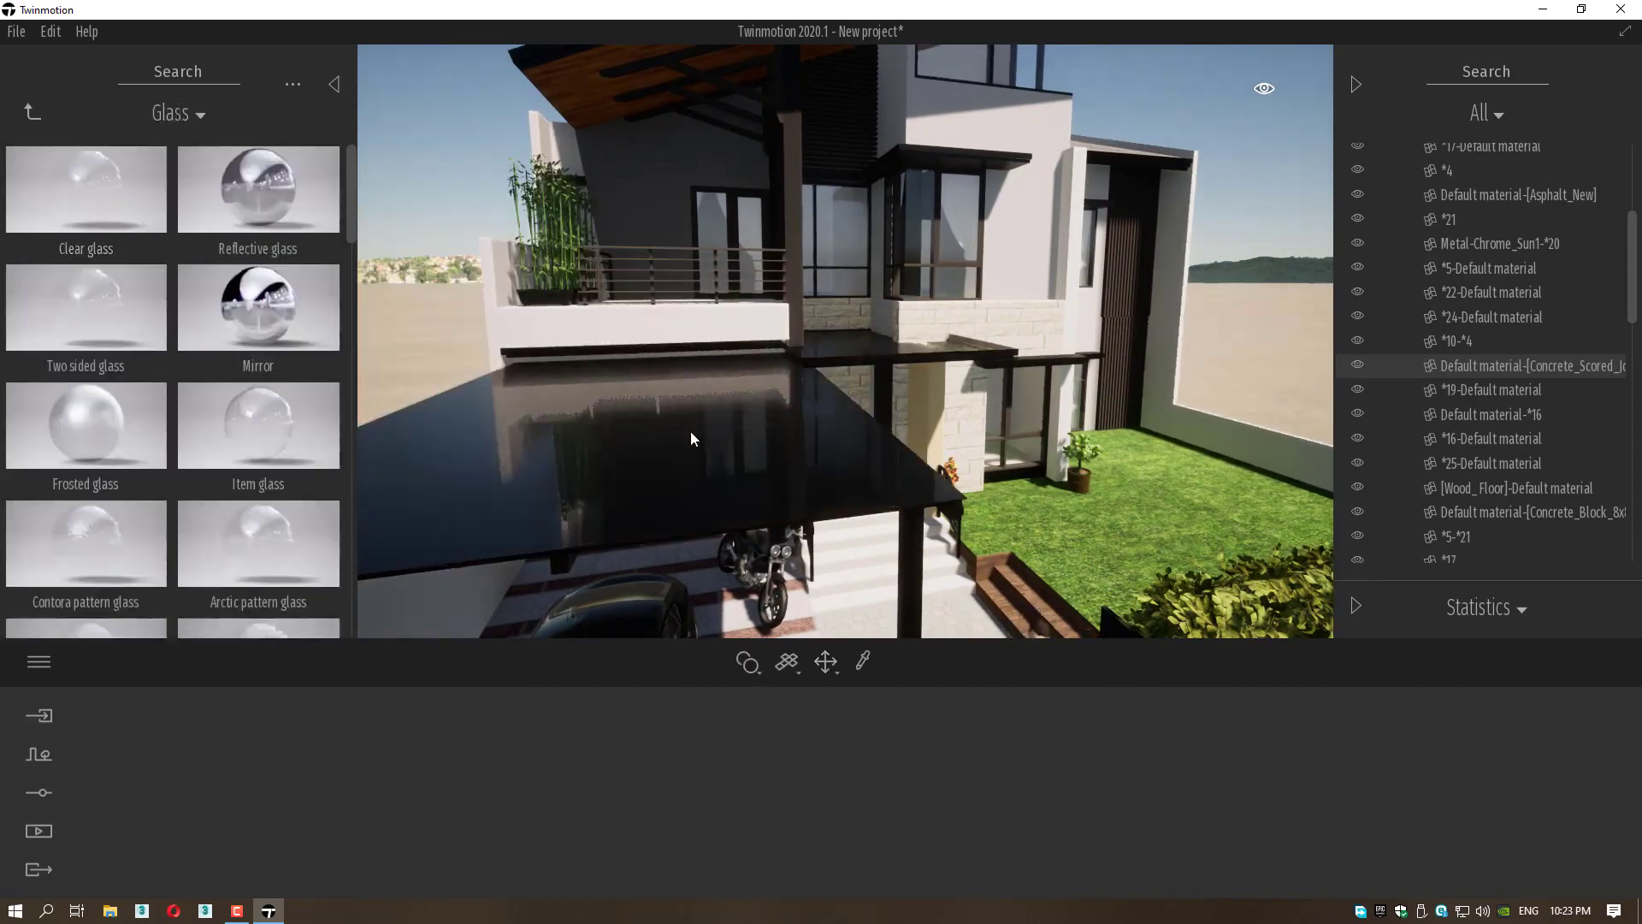
left_click(691, 431)
Apply the Reflective glass material to the carport roof.
mouse_move(754, 443)
middle_mouse_down()
mouse_move(757, 166)
mouse_move(765, 421)
middle_mouse_up()
right_click_drag(764, 415, 722, 445)
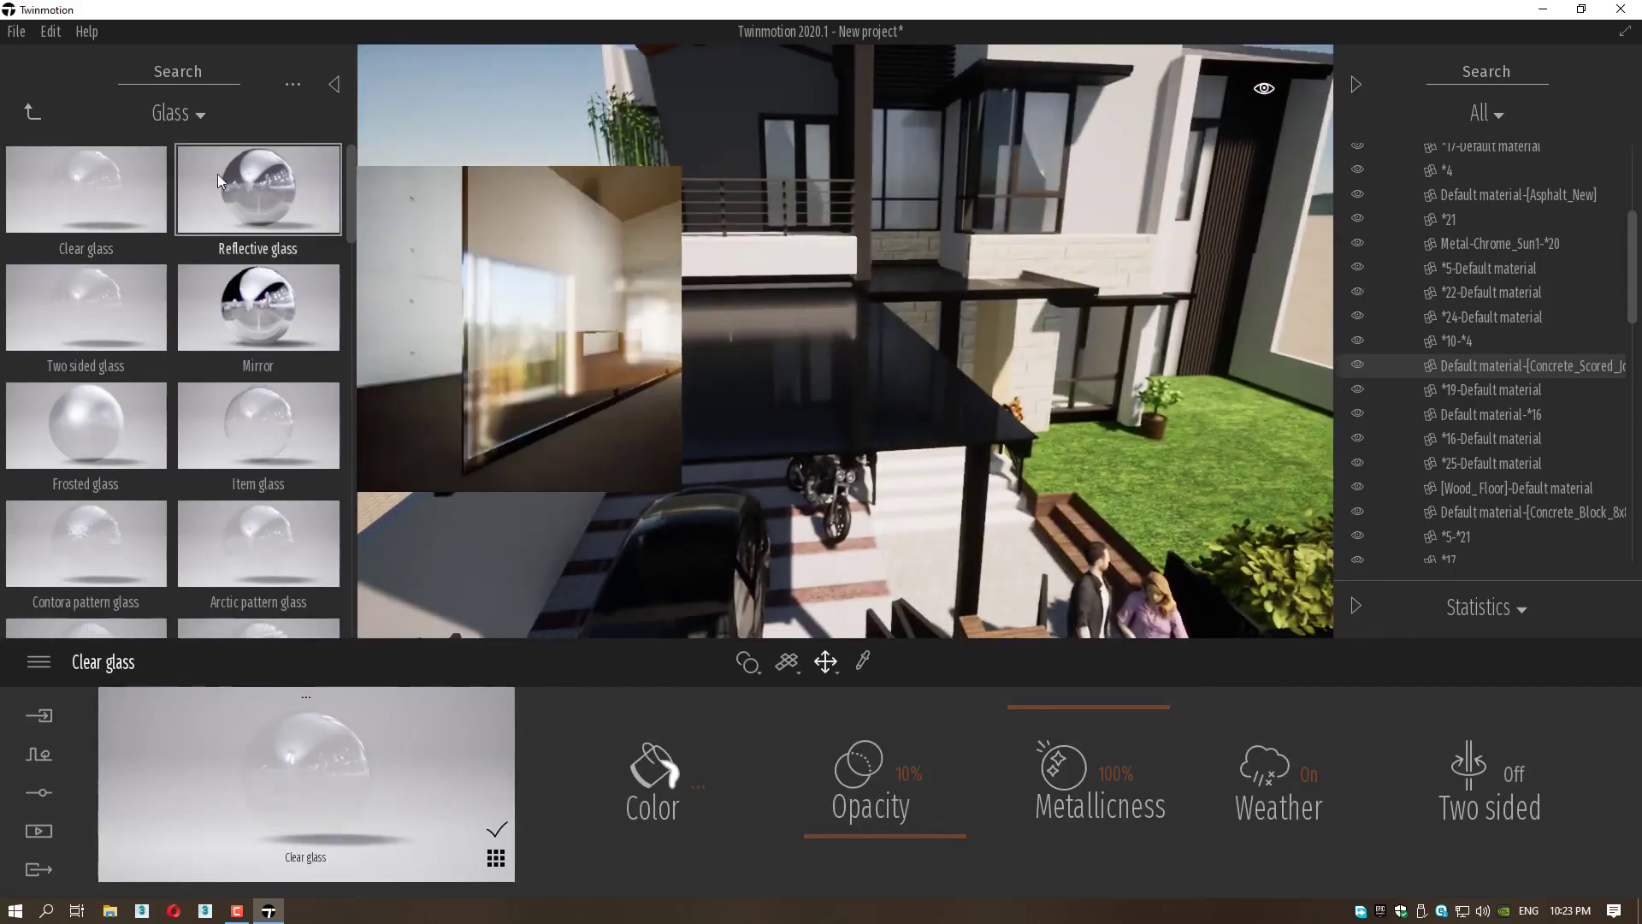
left_click_drag(217, 173, 823, 387)
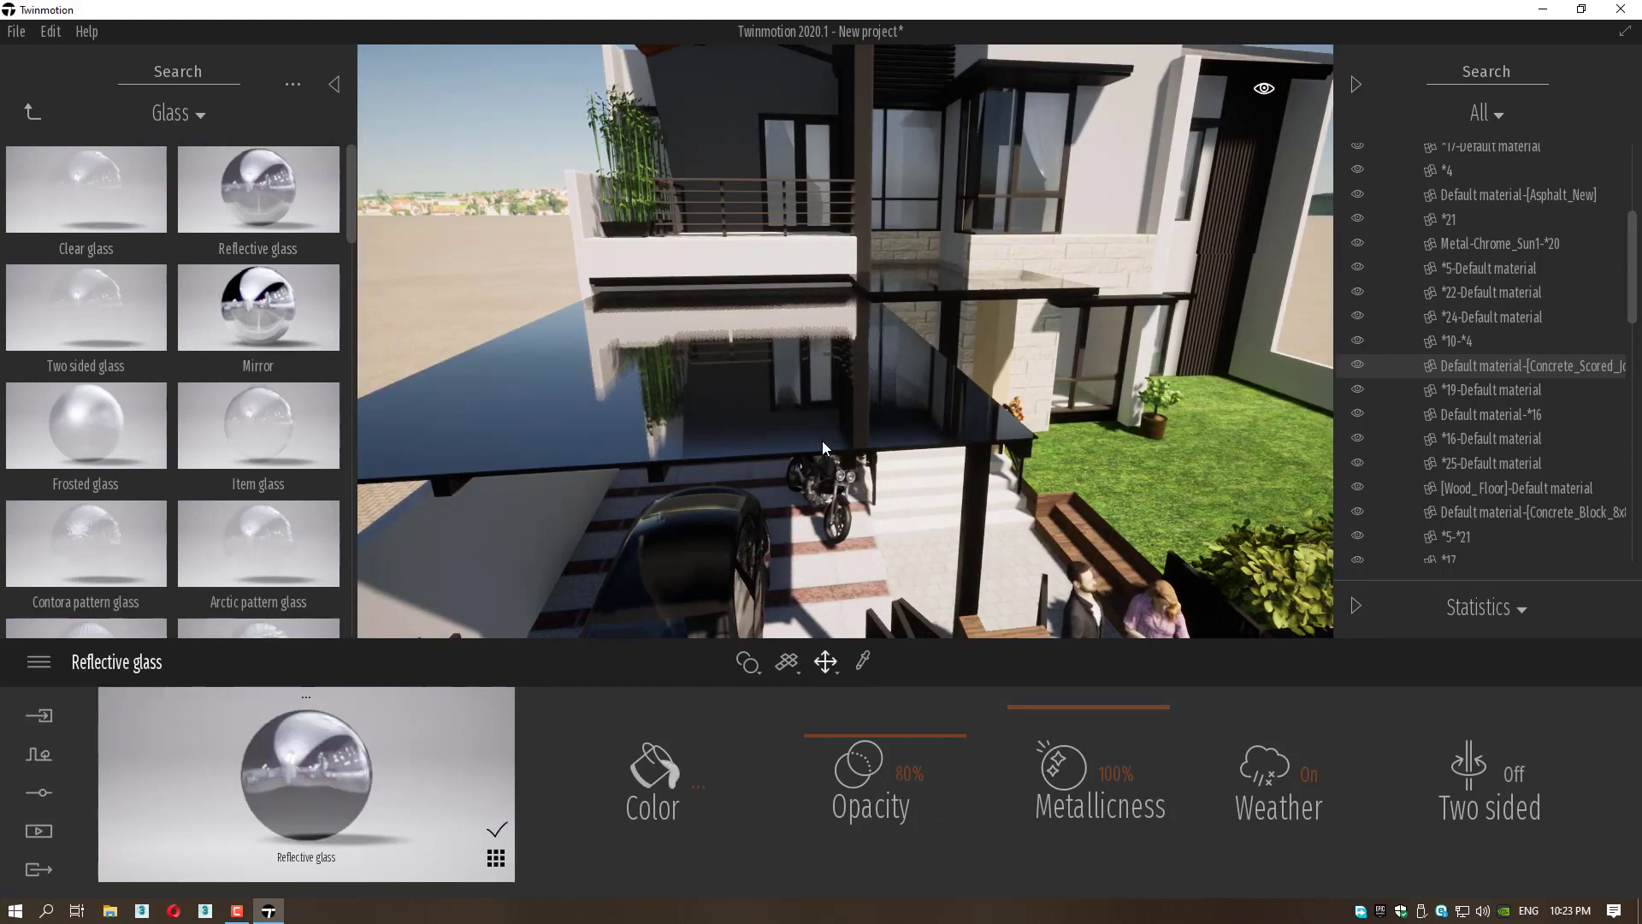
Examine the carport roof's glass from underneath and from outside.
middle_click_drag(823, 439, 823, 329)
right_click_drag(742, 629, 744, 582)
scroll(743, 569, "up", 5)
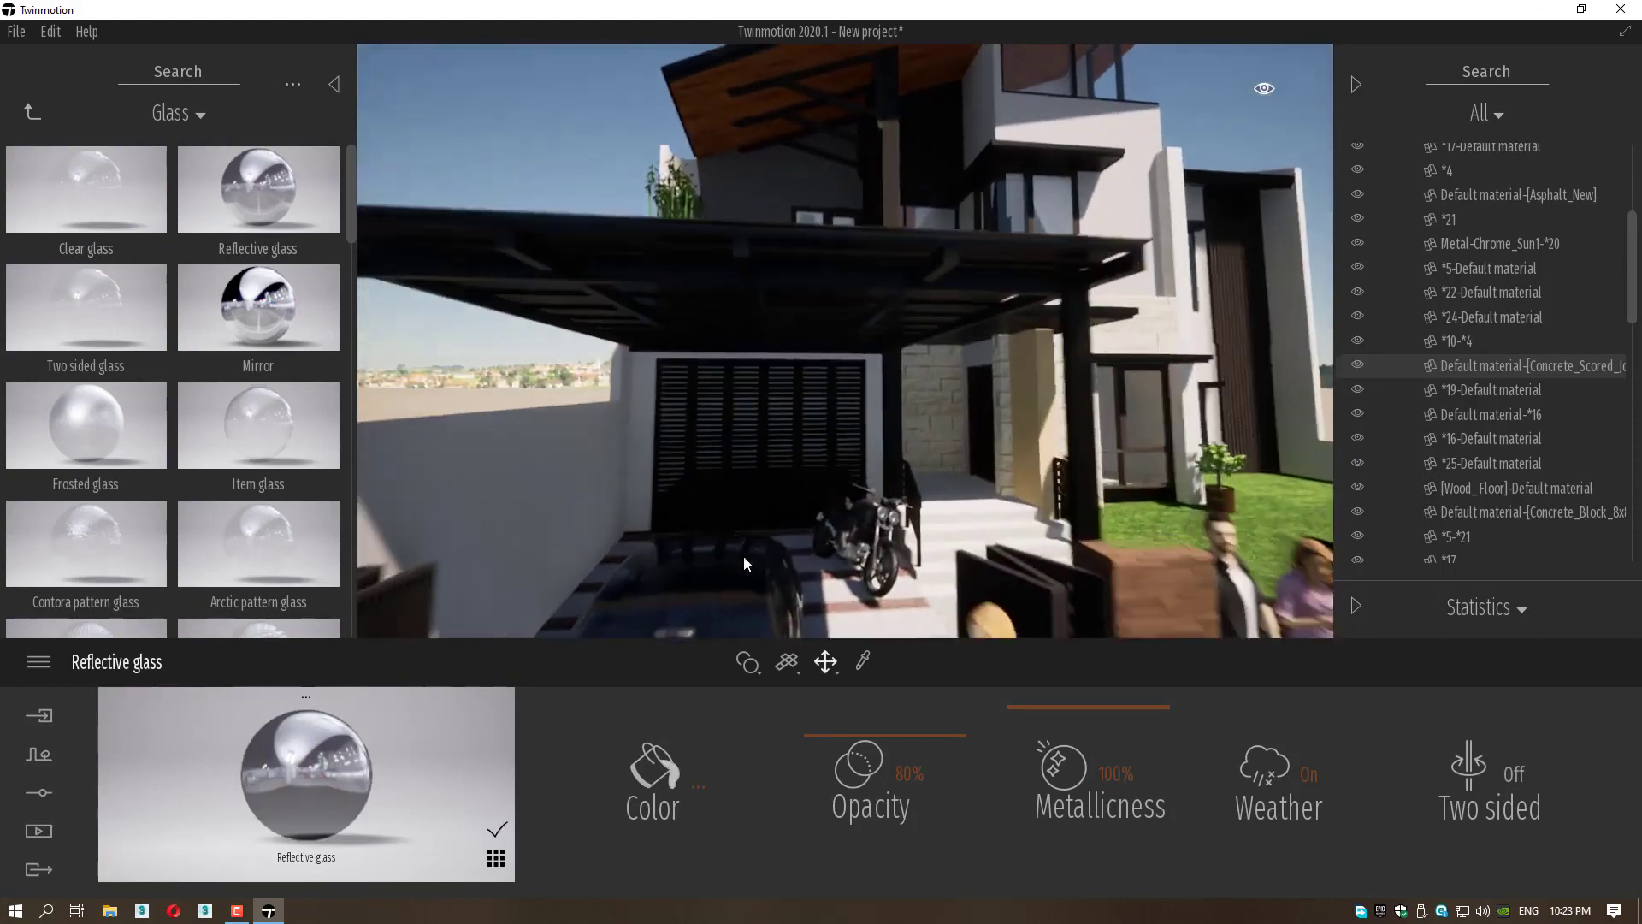
scroll(628, 416, "up", 2)
right_click_drag(628, 419, 375, 309)
right_click_drag(795, 462, 795, 300)
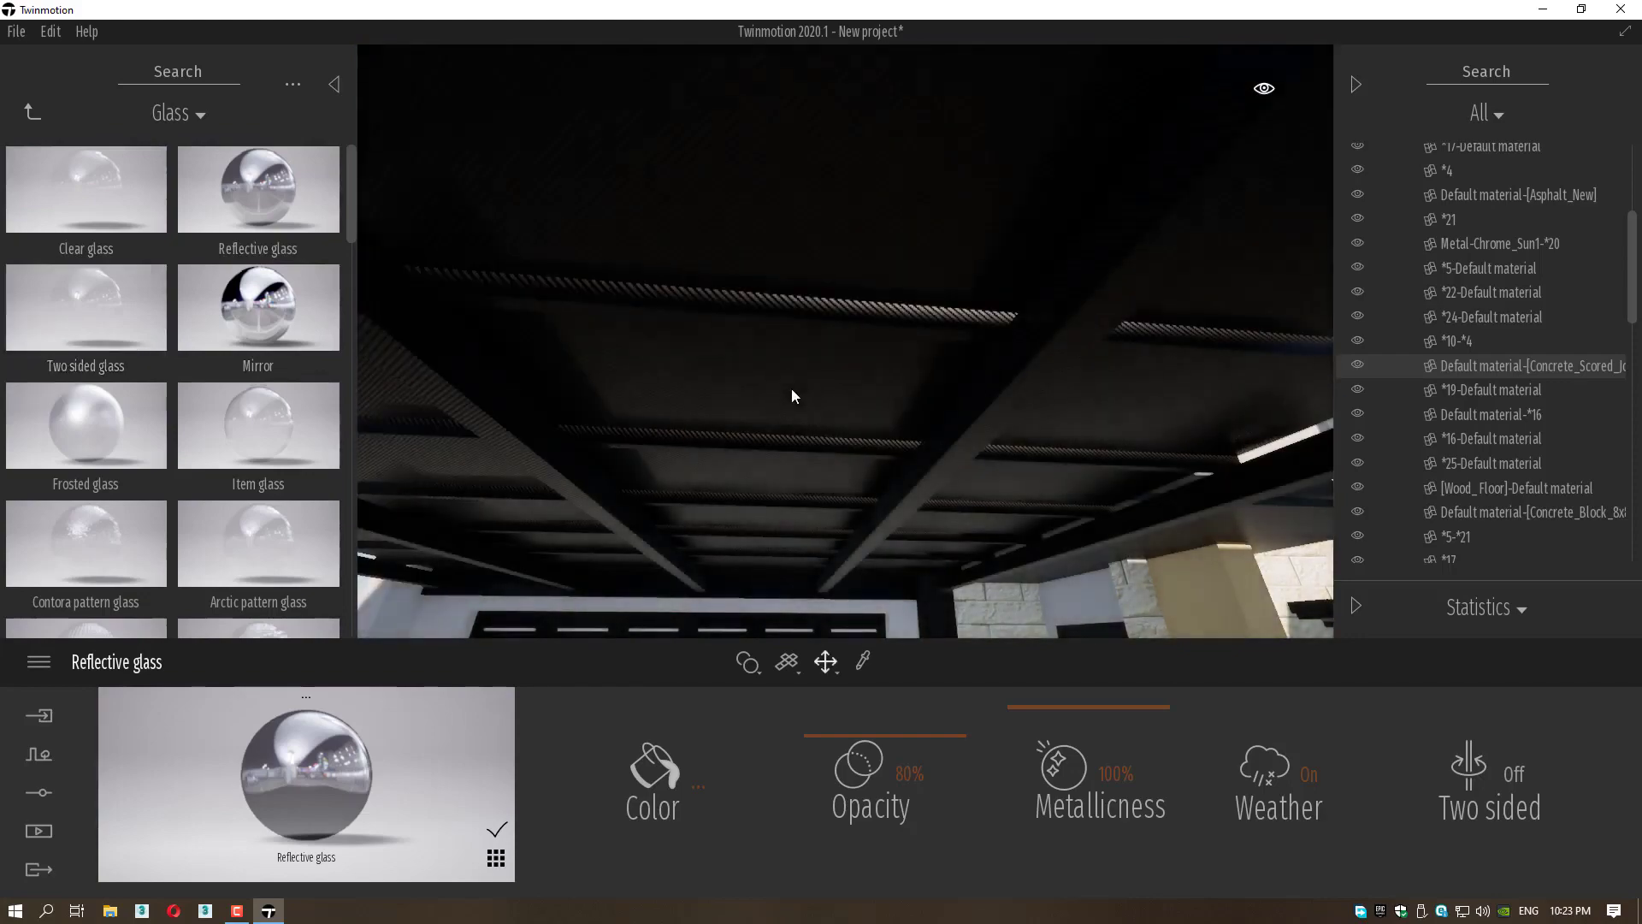
scroll(795, 396, "down", 8)
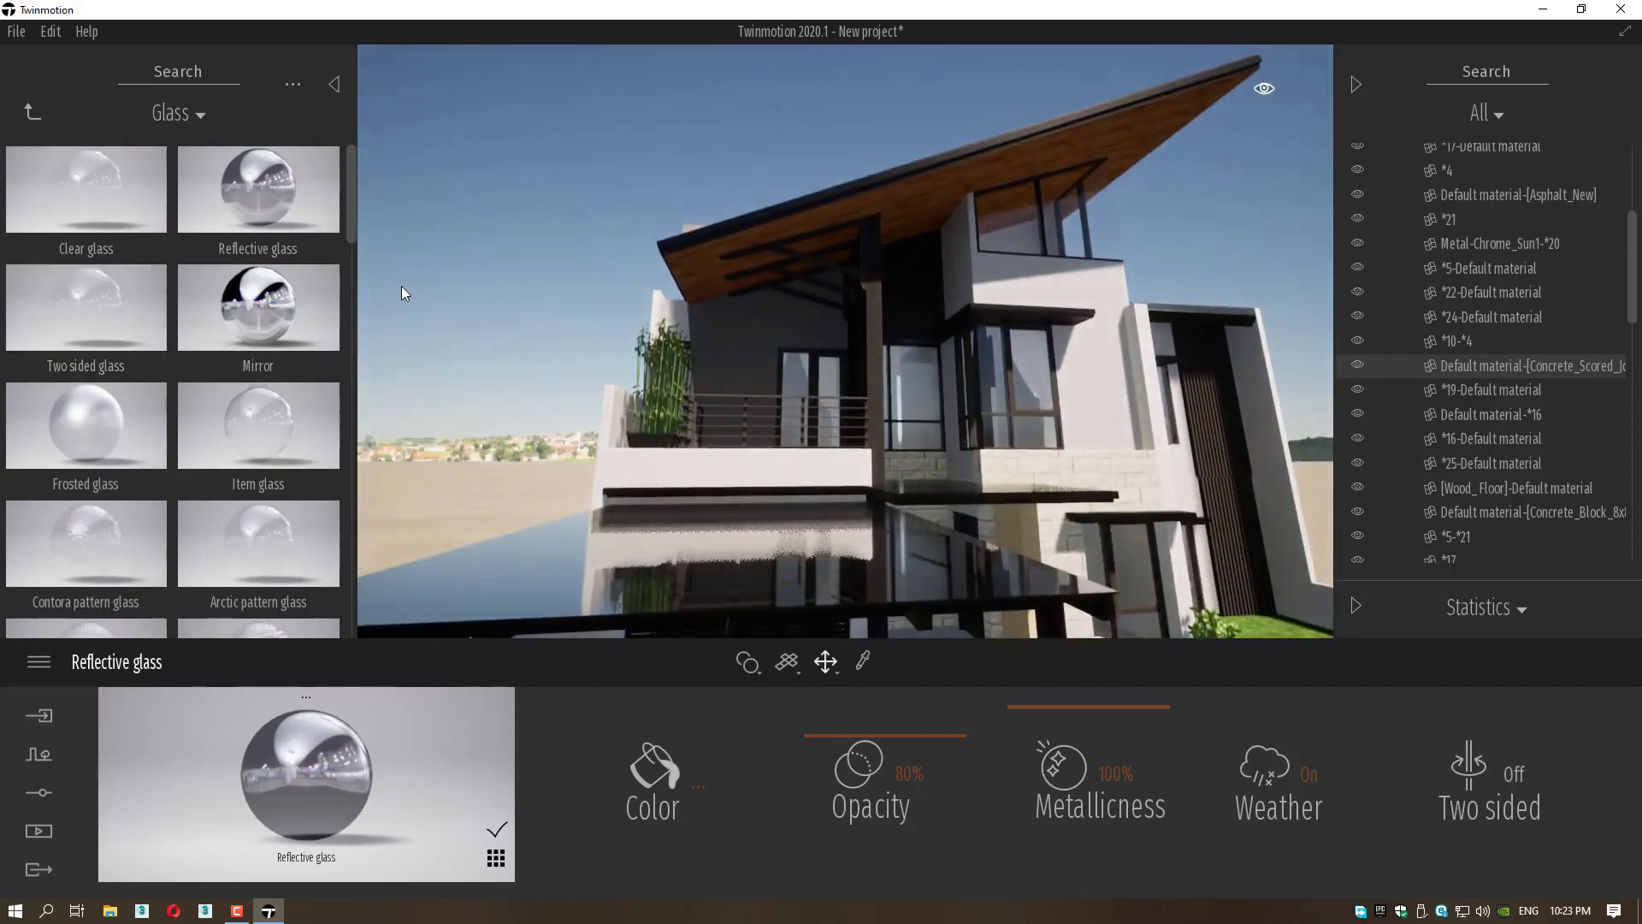
left_click(34, 118)
left_click(285, 200)
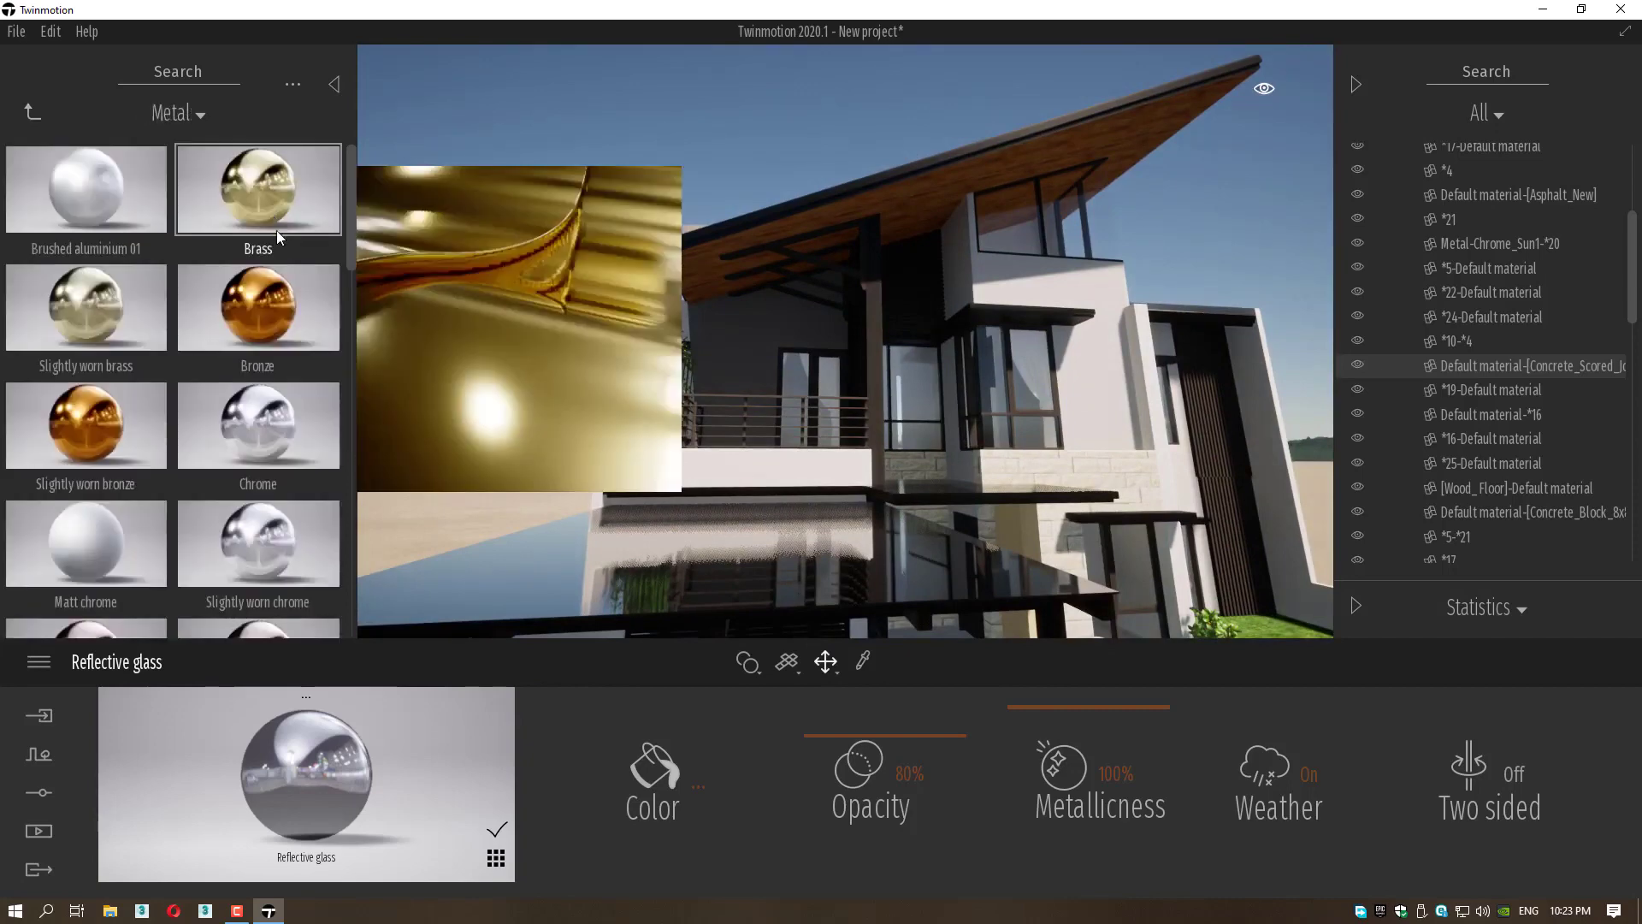
scroll(283, 538, "down", 3)
scroll(291, 534, "down", 4)
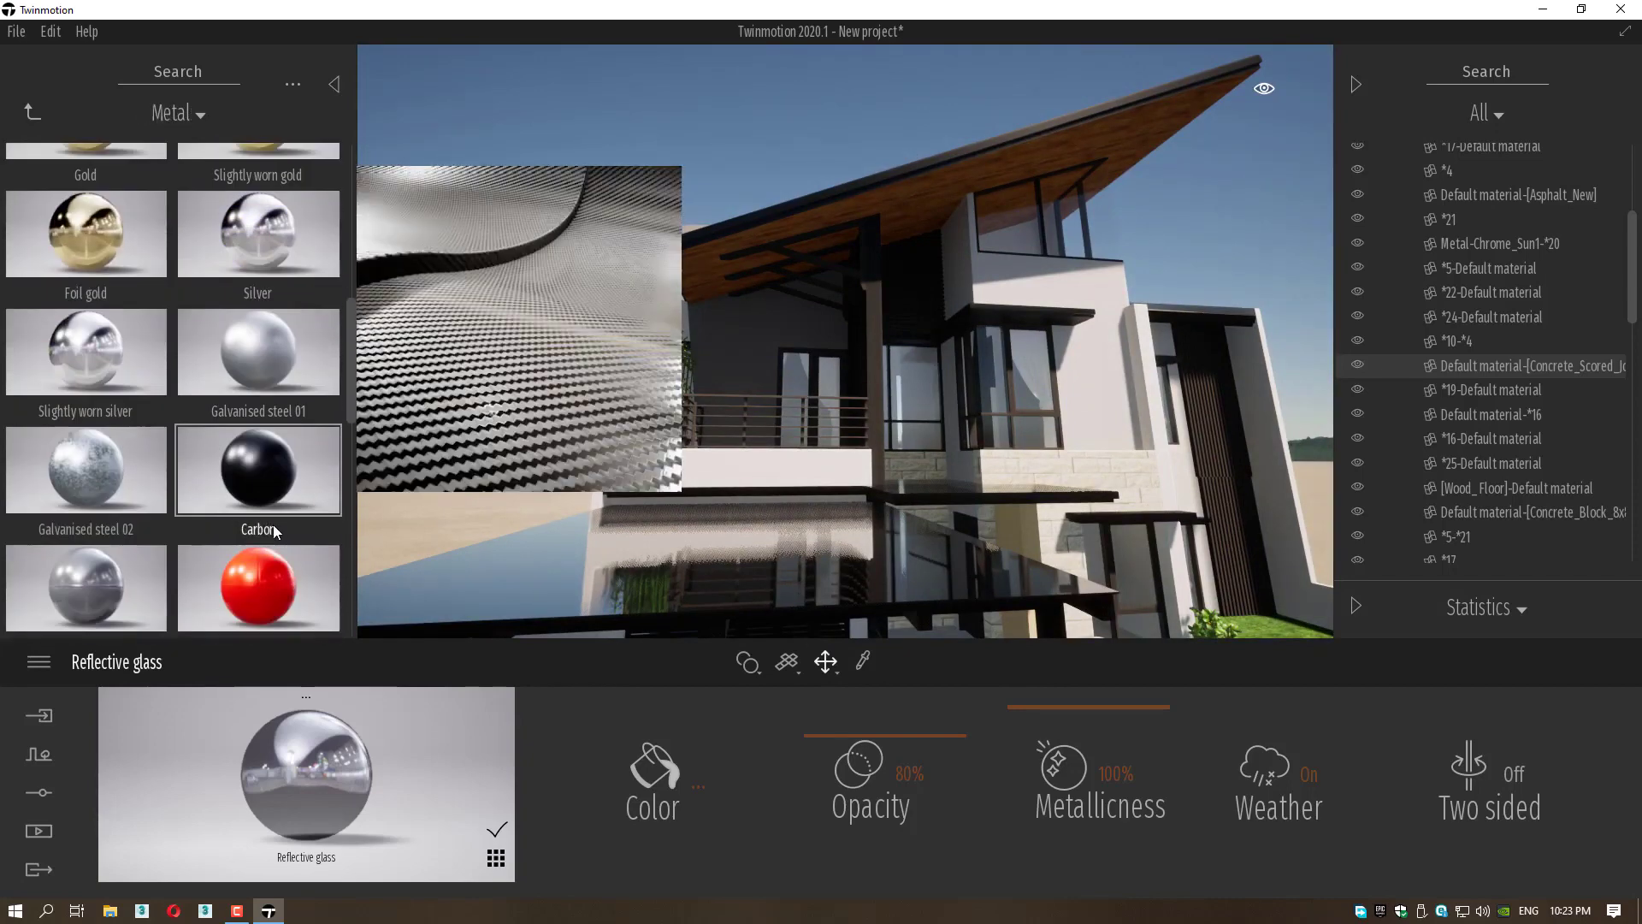
Set the color of the sedan parked in the driveway to Apple green.
left_click(829, 562)
right_click_drag(829, 562, 841, 311)
middle_click_drag(845, 317, 864, 154)
scroll(862, 252, "down", 3)
left_click(614, 432)
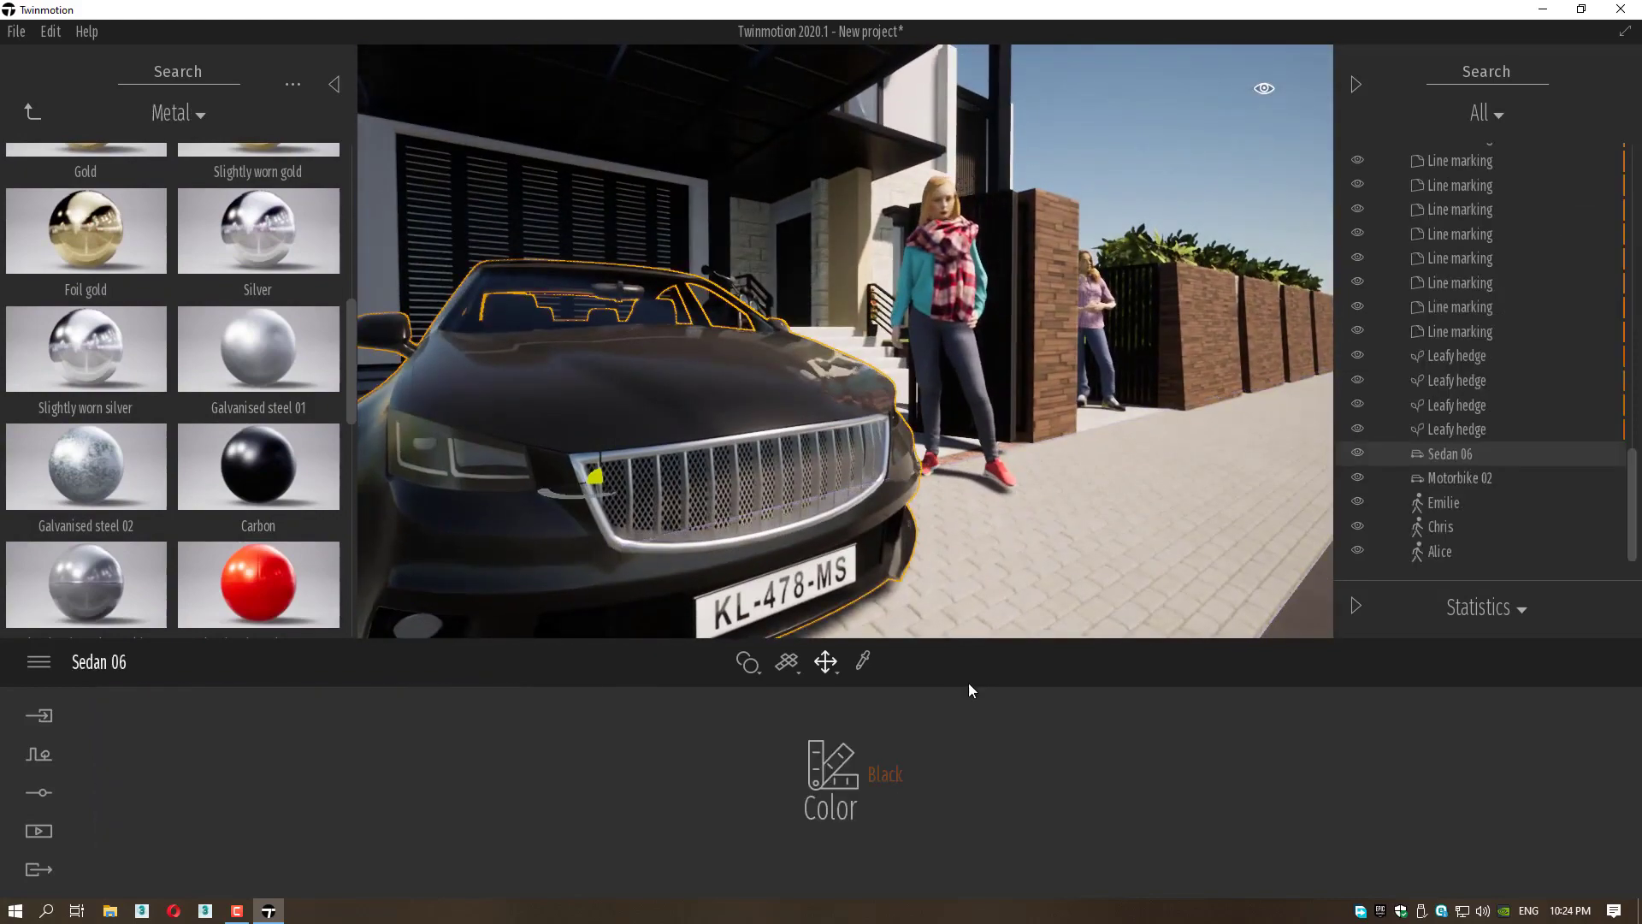
left_click(889, 775)
left_click(922, 659)
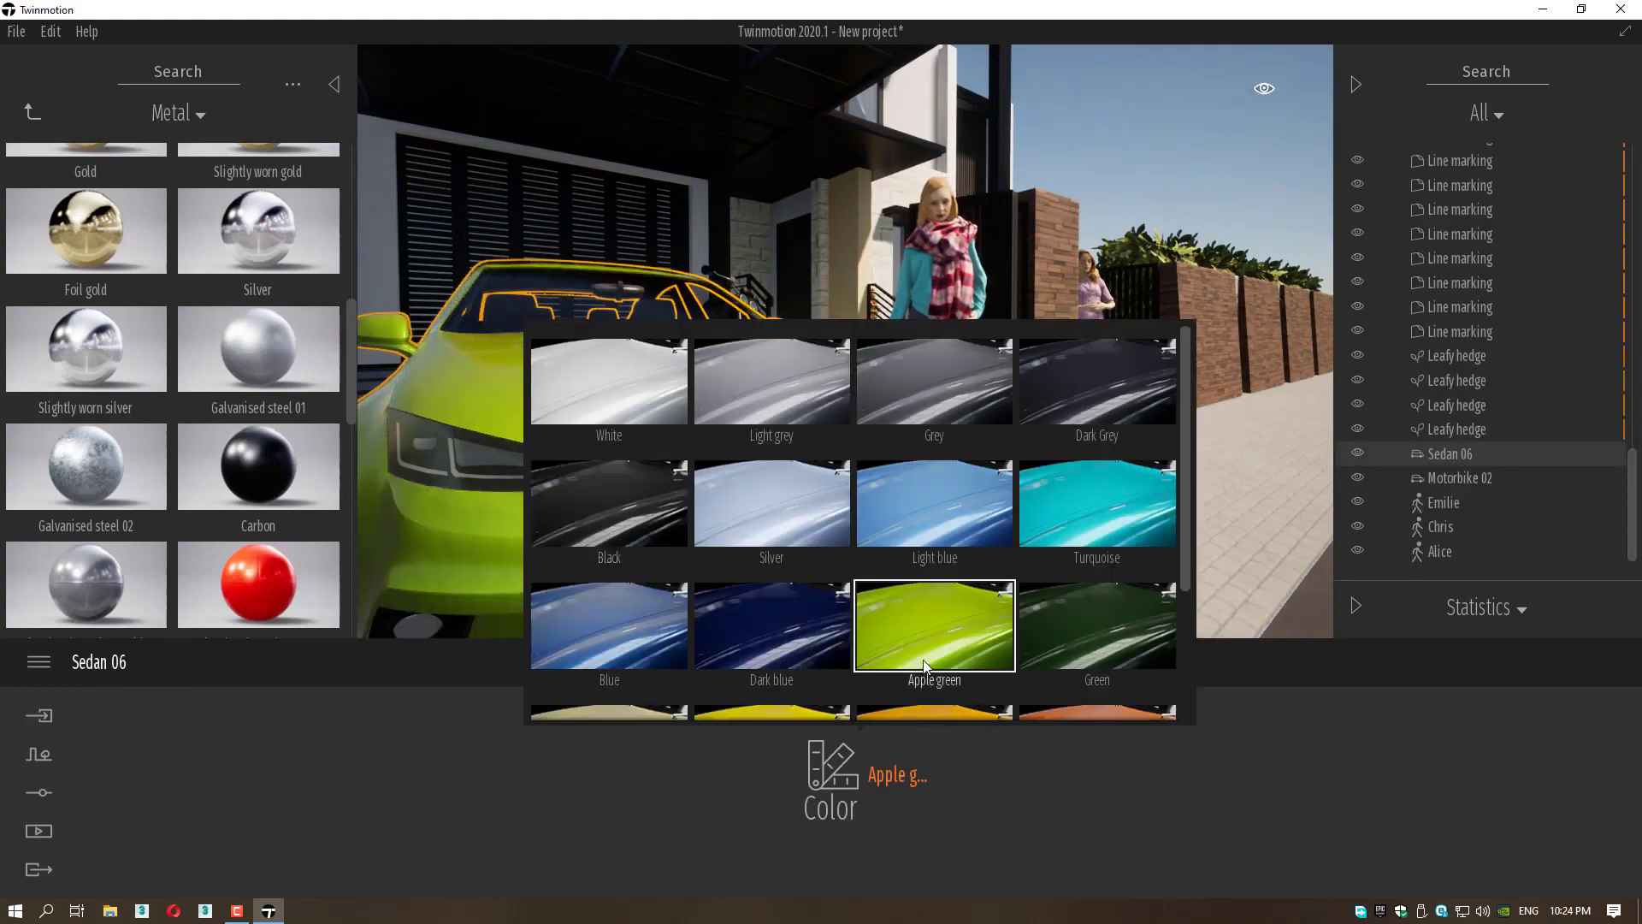
Try the Green, Dark blue, Blue, Beige, Yellow, Gold and Coral colors on the sedan in the driveway.
left_click(1060, 646)
scroll(1112, 235, "down", 4)
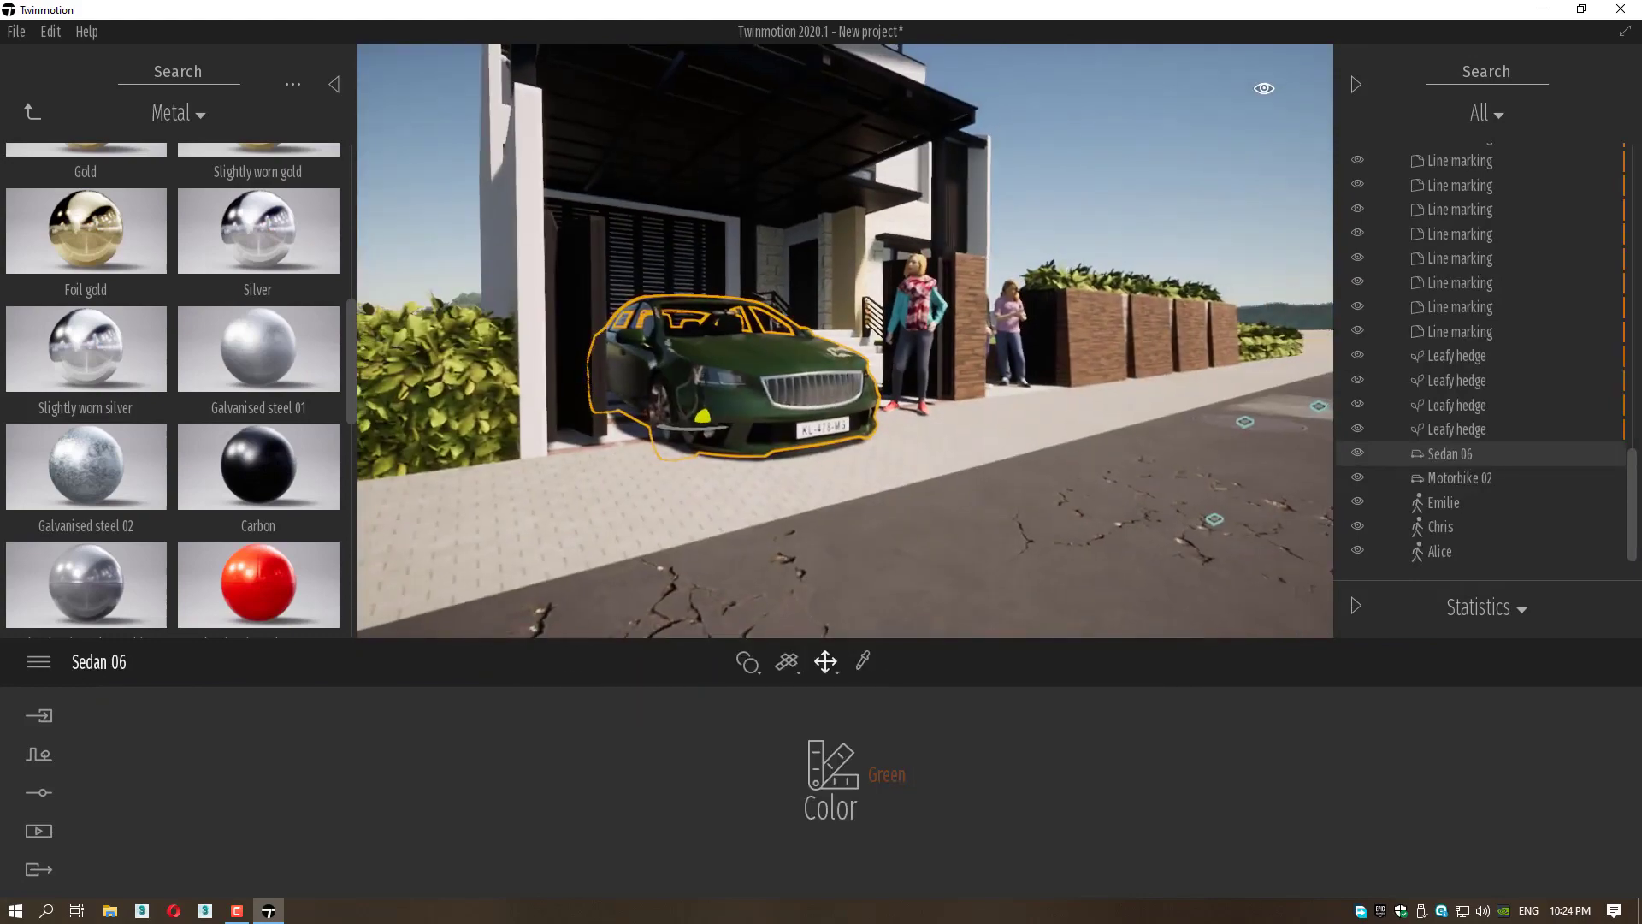
middle_click_drag(795, 376, 650, 500)
left_click(889, 779)
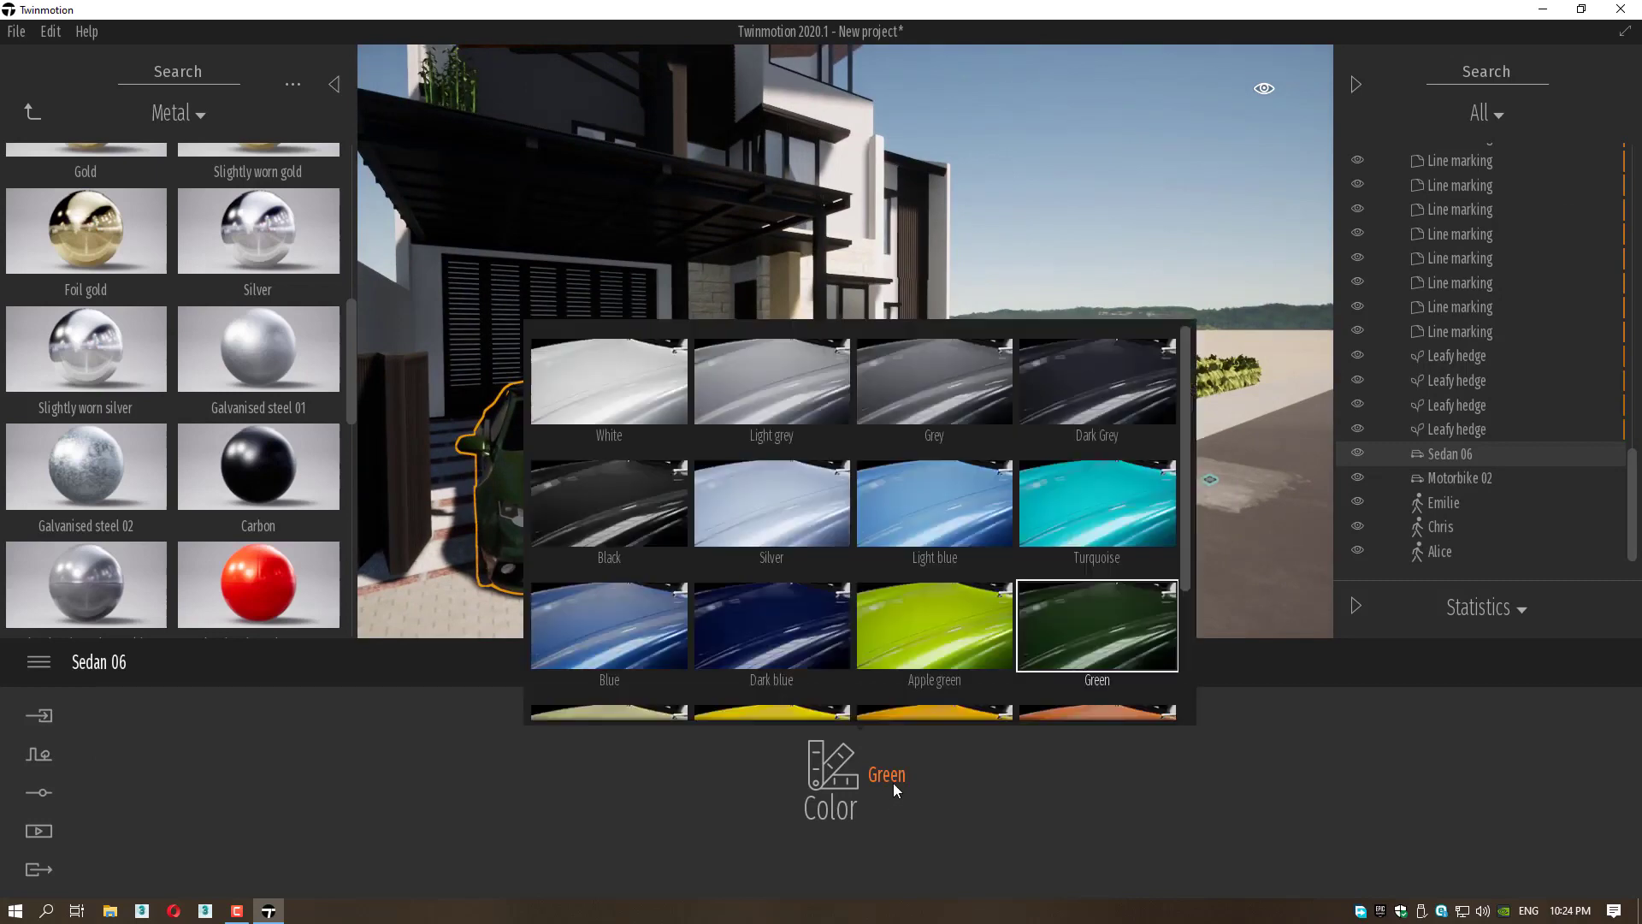
left_click(751, 470)
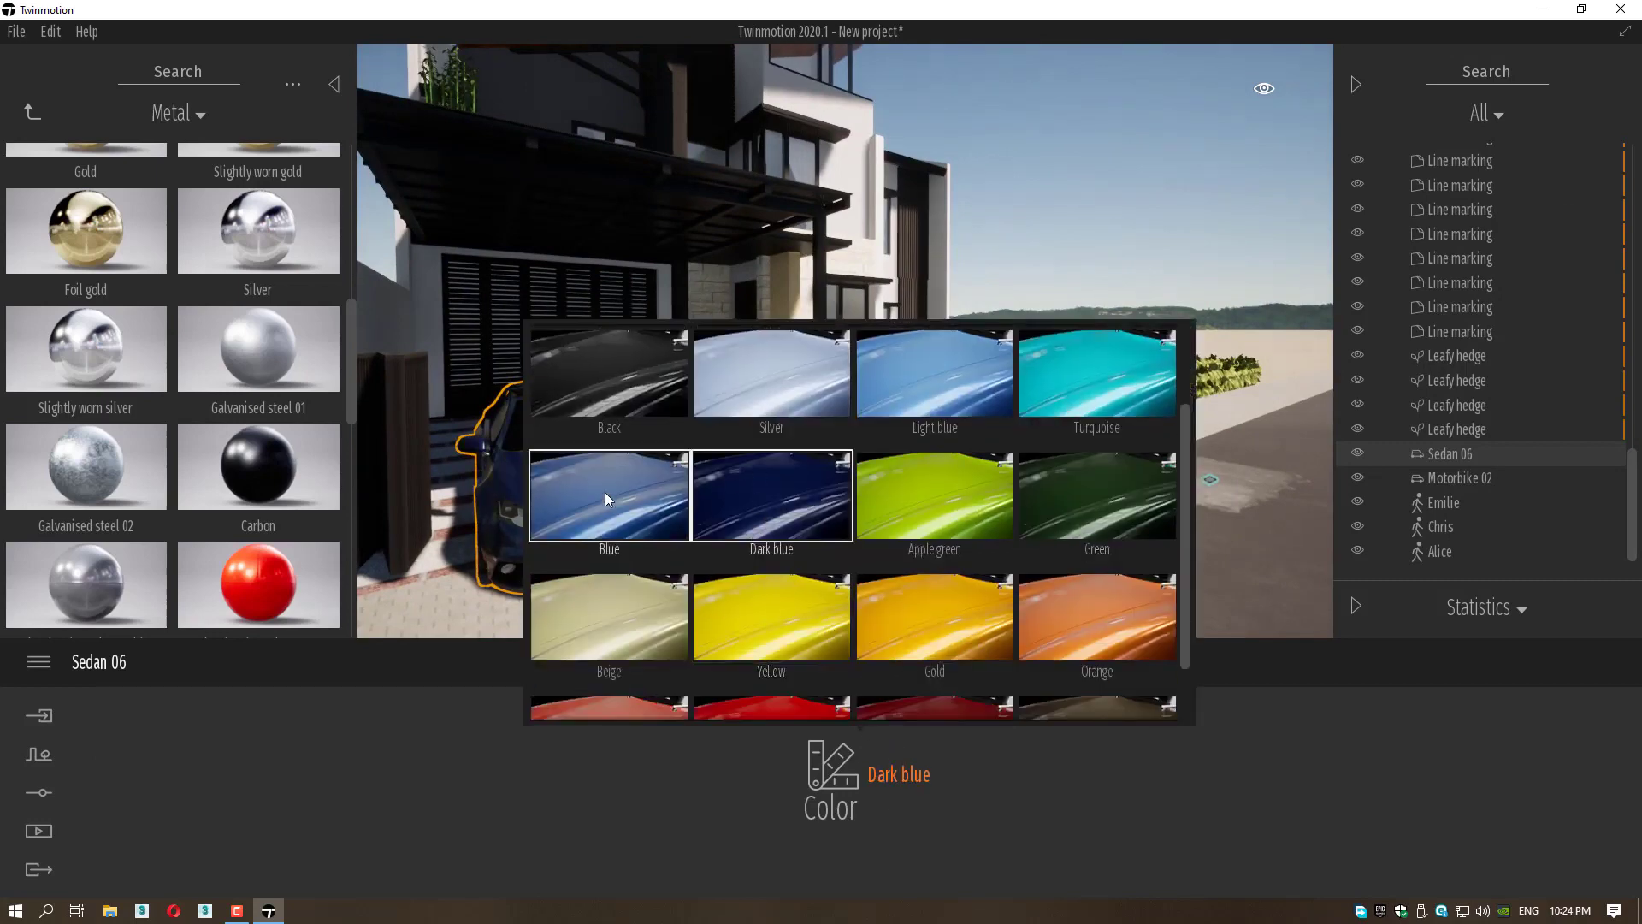
left_click(604, 491)
left_click(632, 637)
left_click(808, 619)
scroll(936, 607, "down", 1)
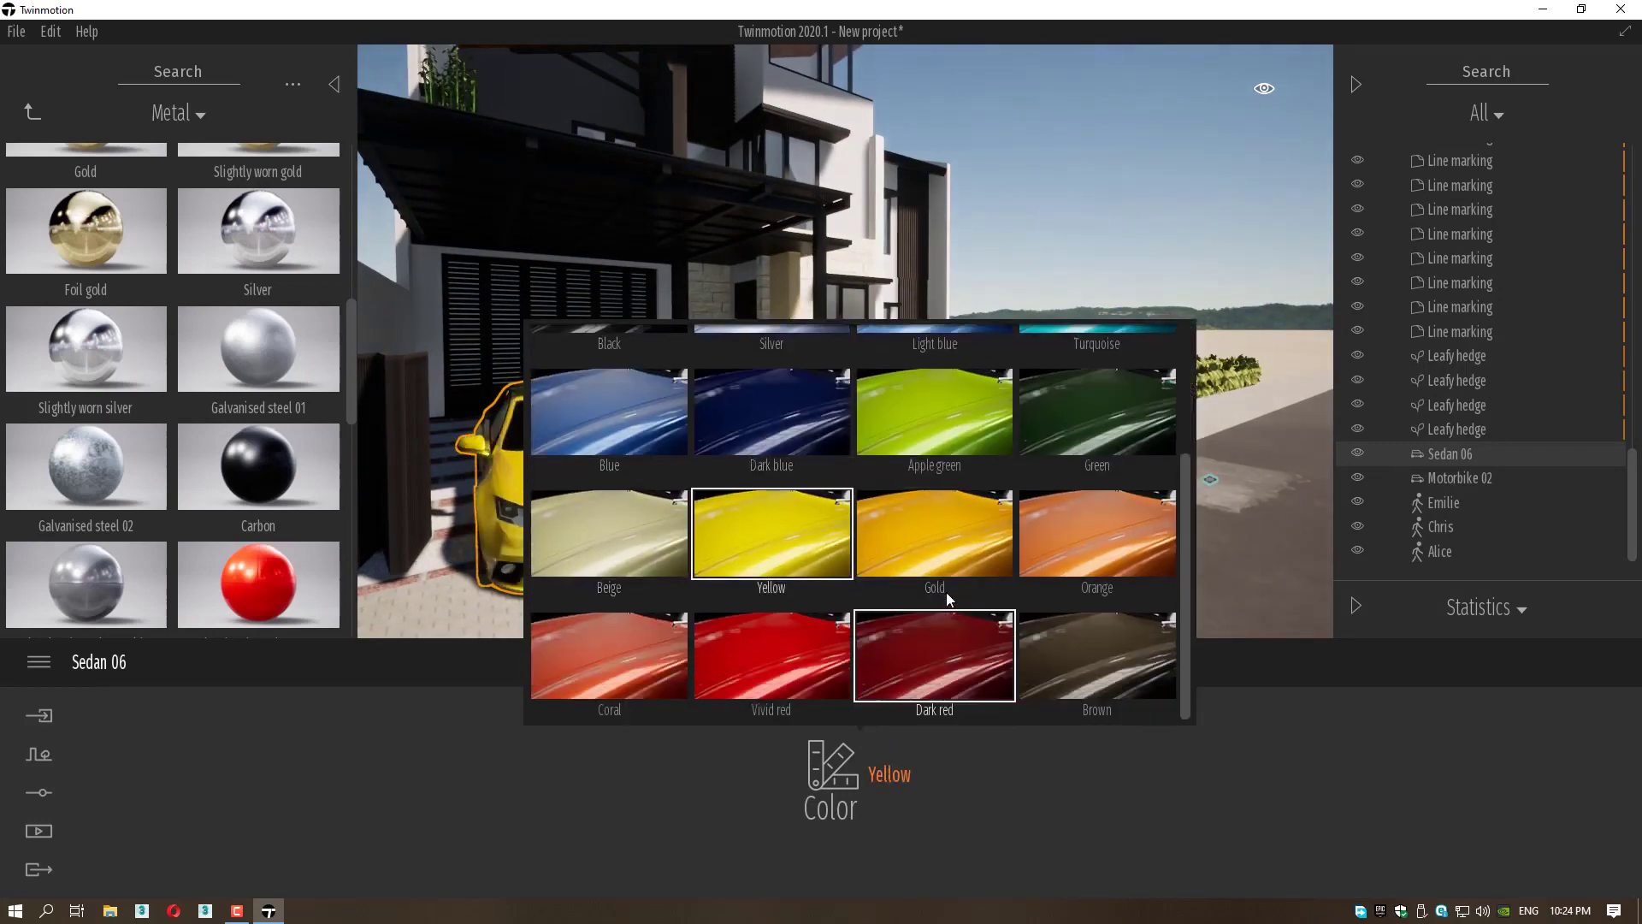
left_click(961, 556)
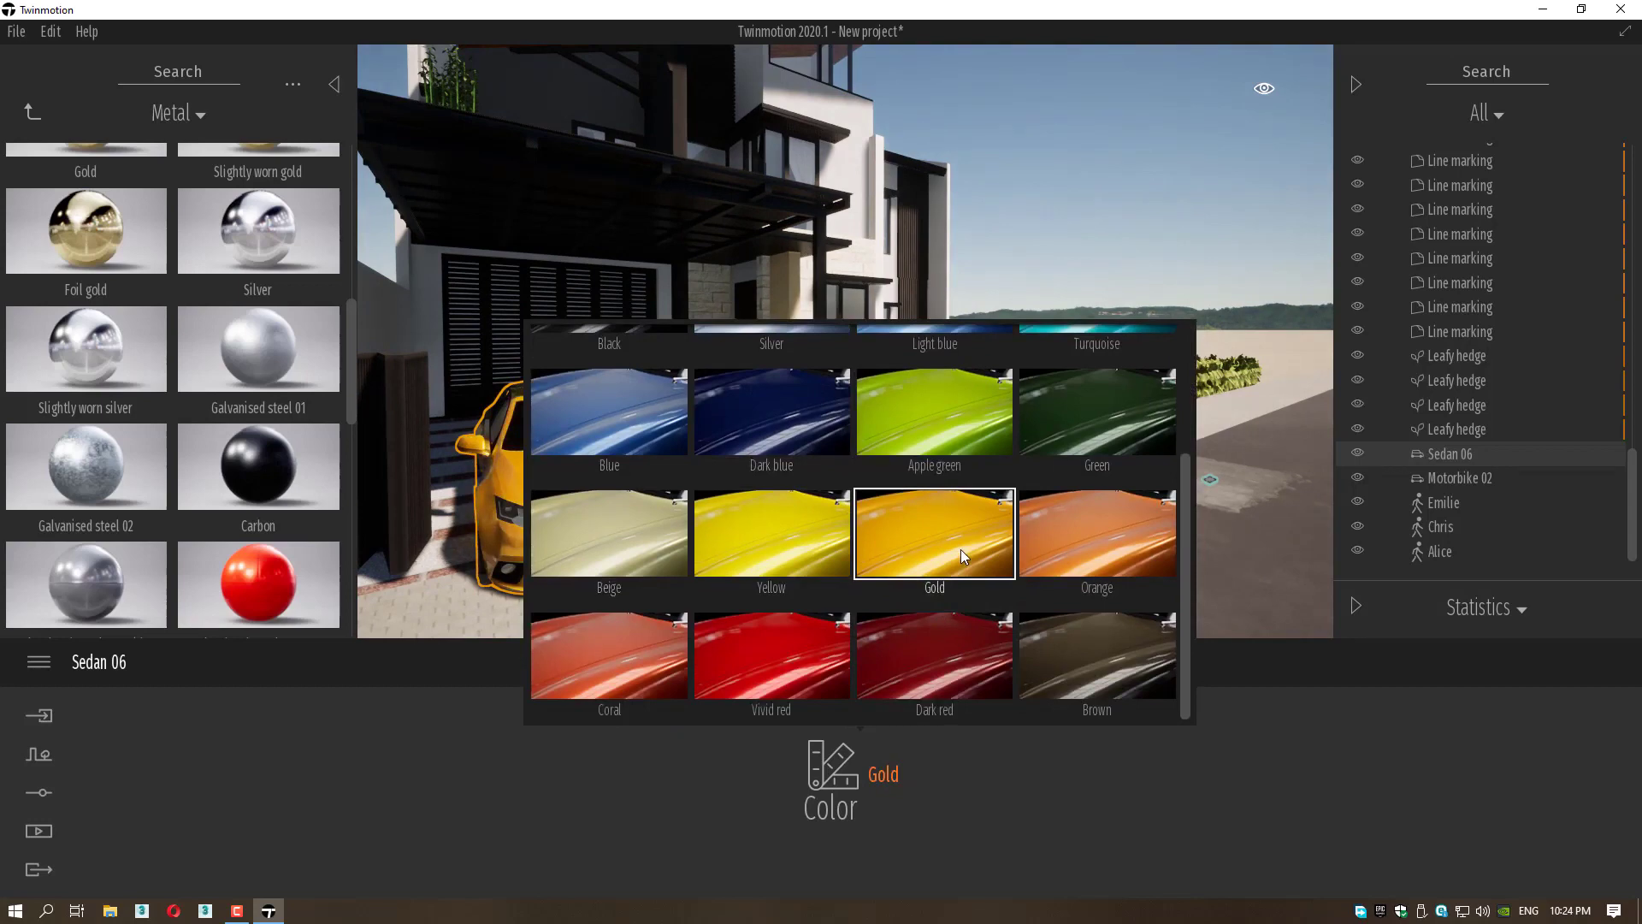
left_click(666, 643)
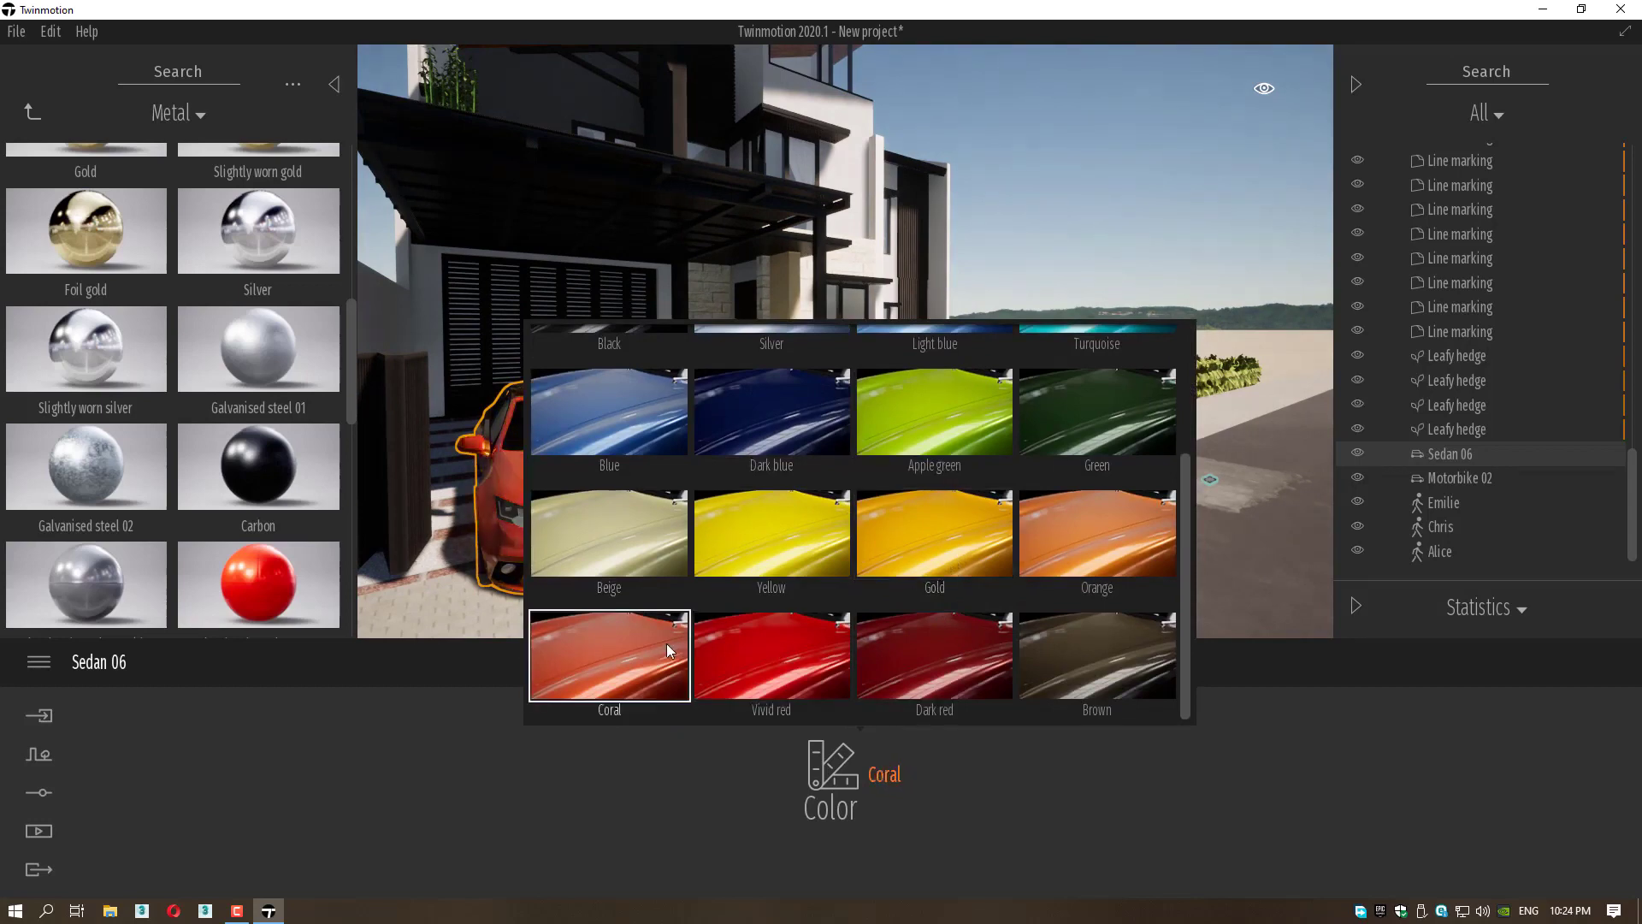
Set the color of the sedan in the driveway to Dark red.
left_click(951, 655)
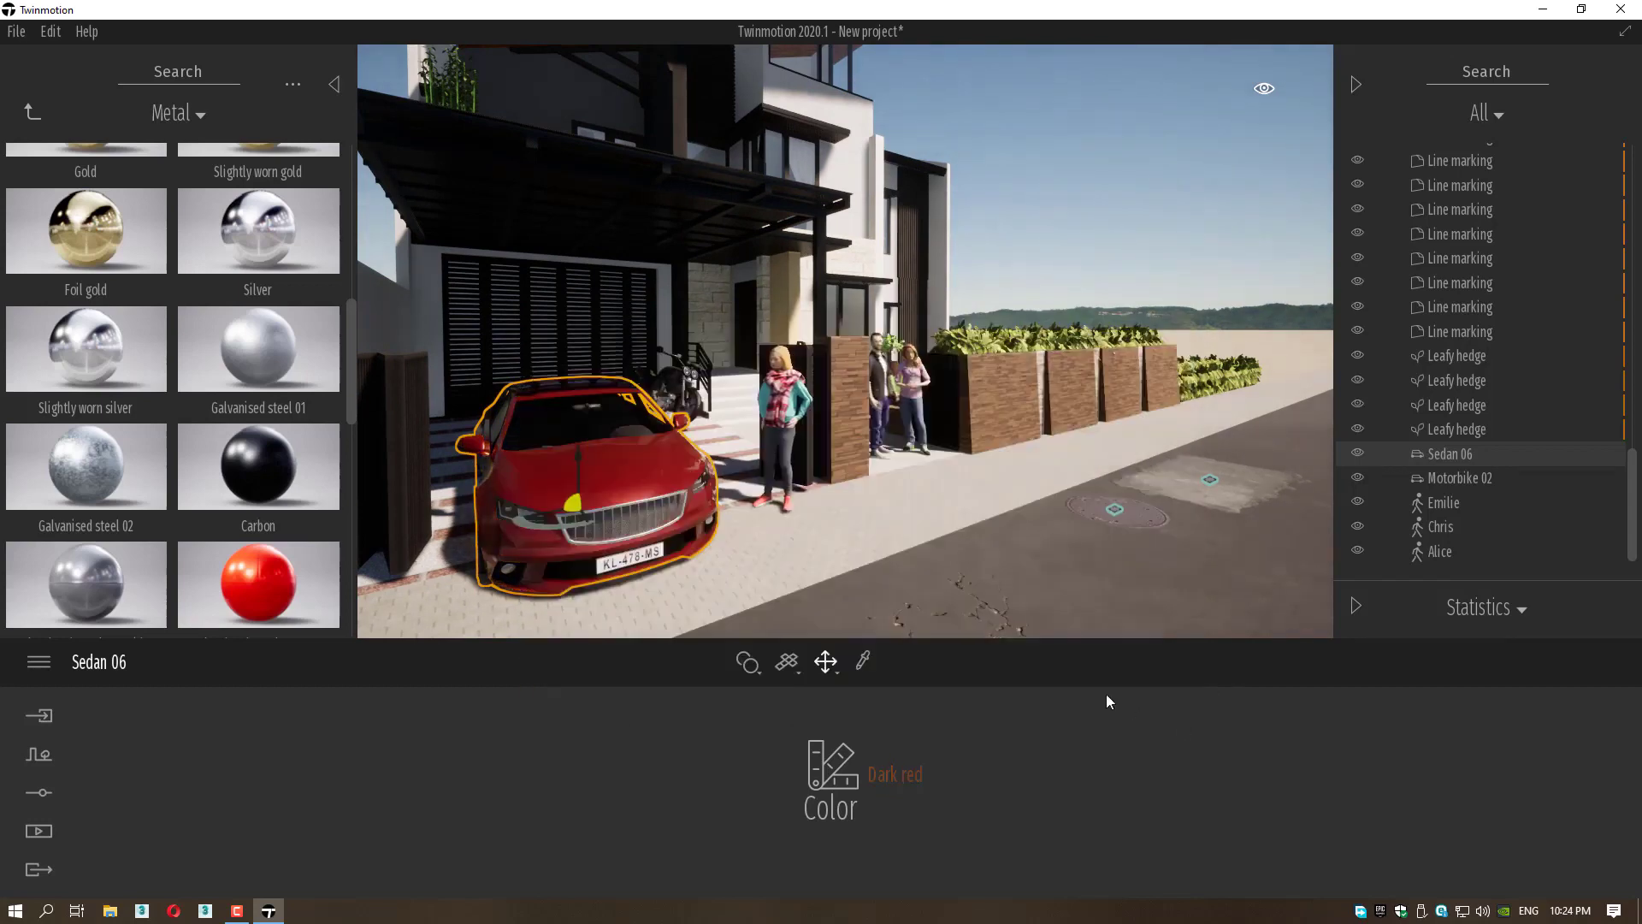
left_click(1028, 582)
middle_click_drag(1030, 583, 1026, 453)
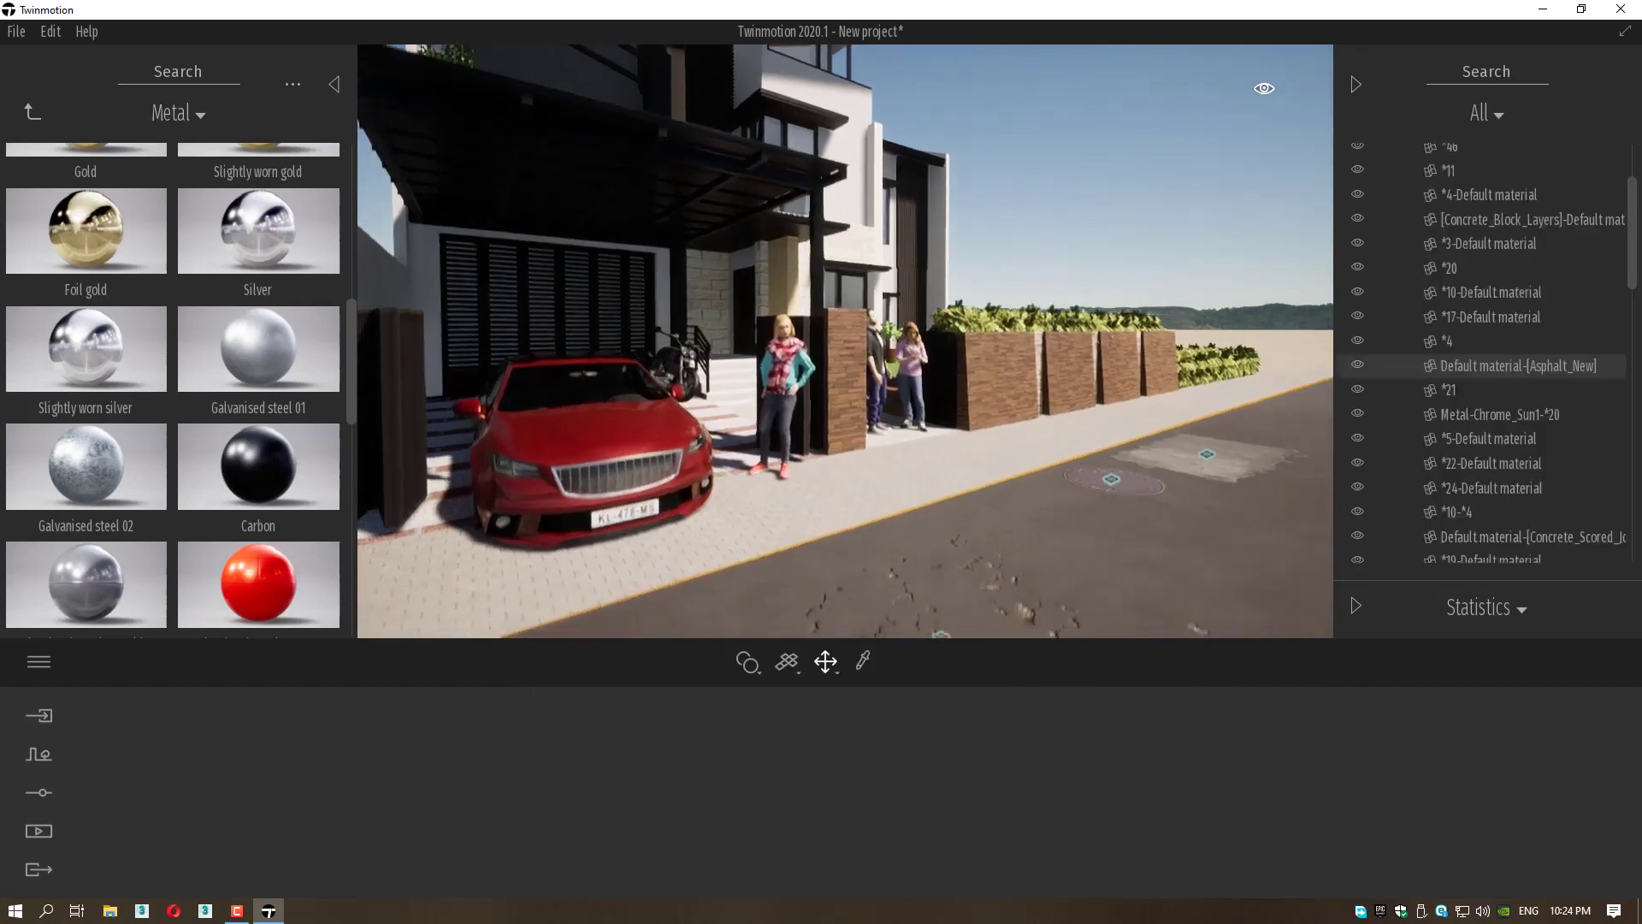
Raise the sedan slightly so its wheels sit on top of the driveway paving.
middle_click_drag(530, 484, 744, 484)
scroll(648, 430, "up", 5)
middle_click_drag(648, 431, 665, 417)
scroll(665, 417, "down", 3)
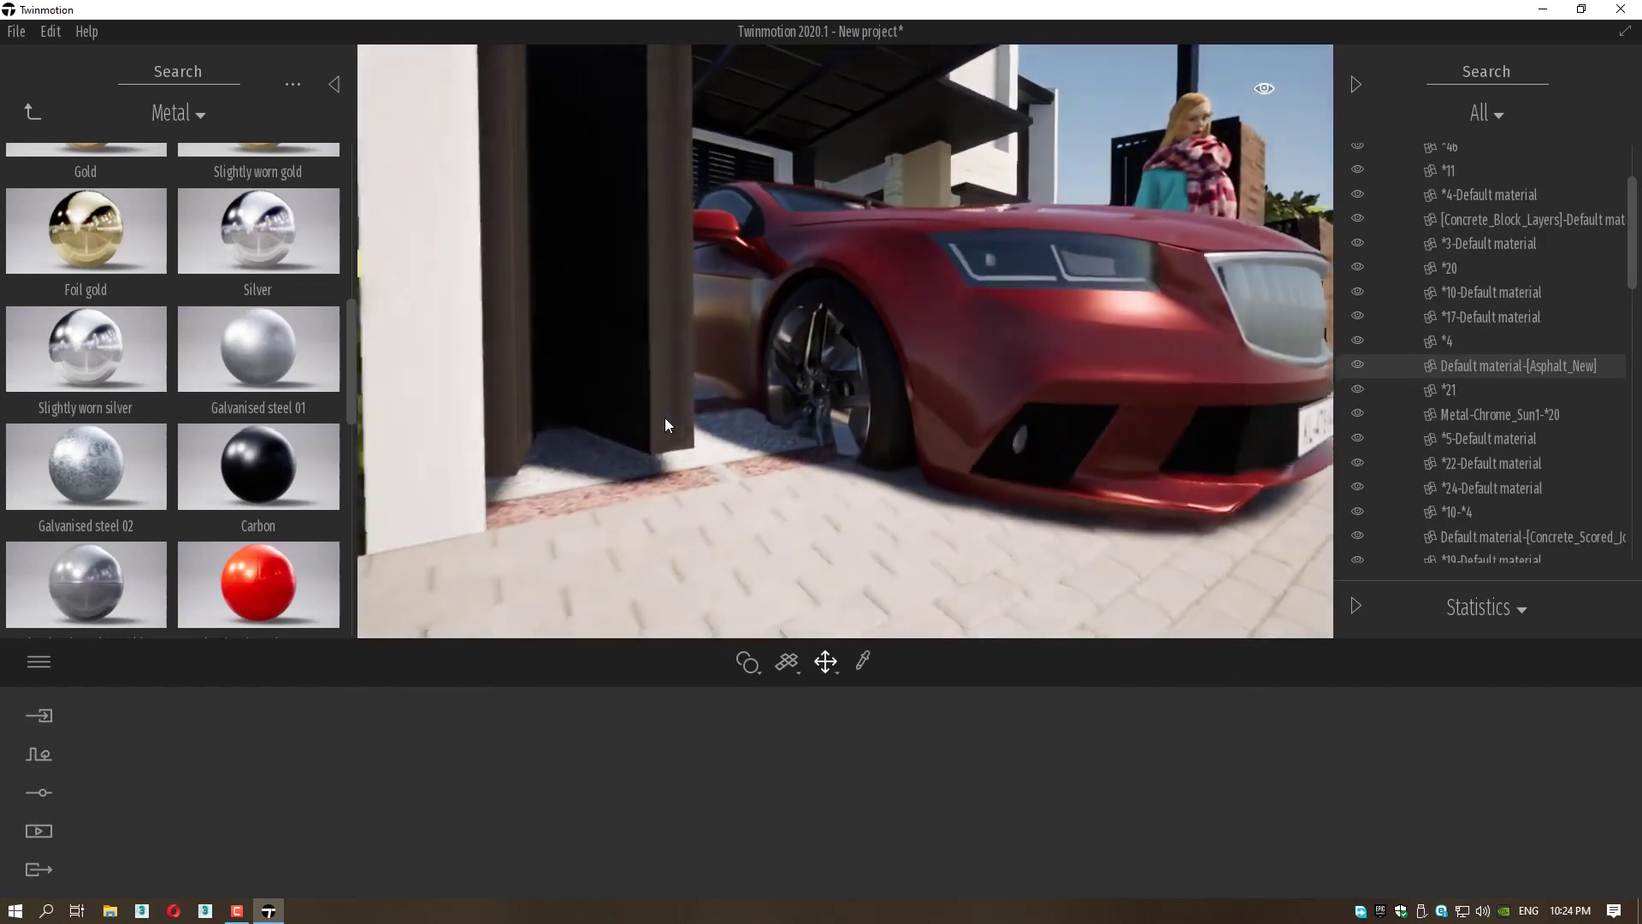
left_click(1030, 343)
middle_click_drag(1031, 342, 954, 385)
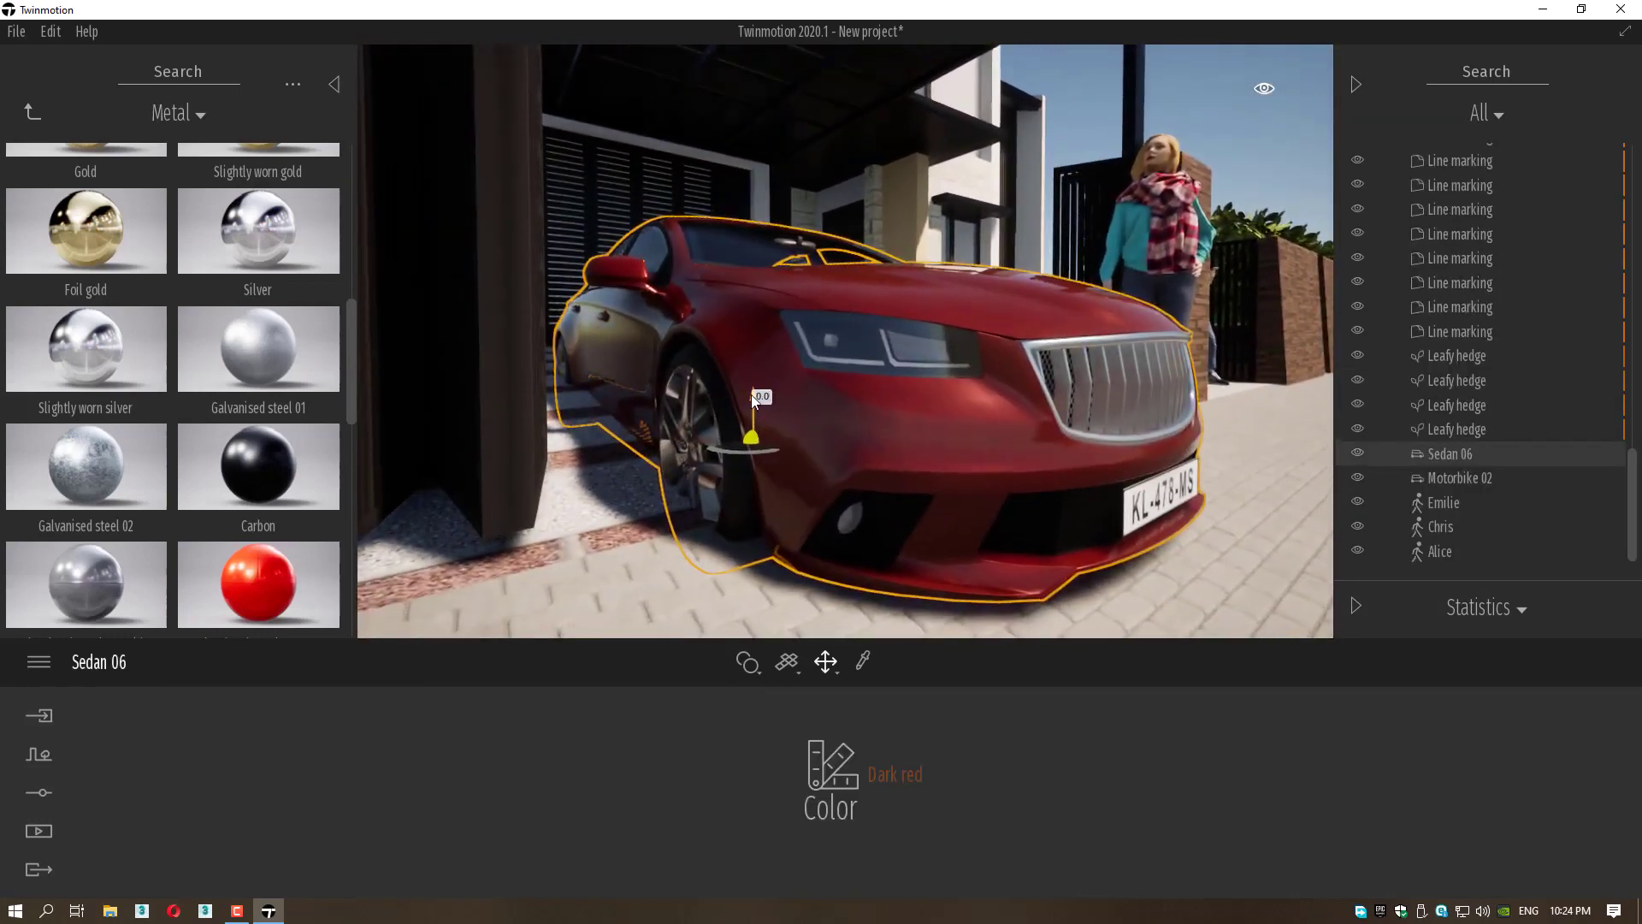
left_click_drag(751, 393, 753, 373)
scroll(1004, 428, "down", 4)
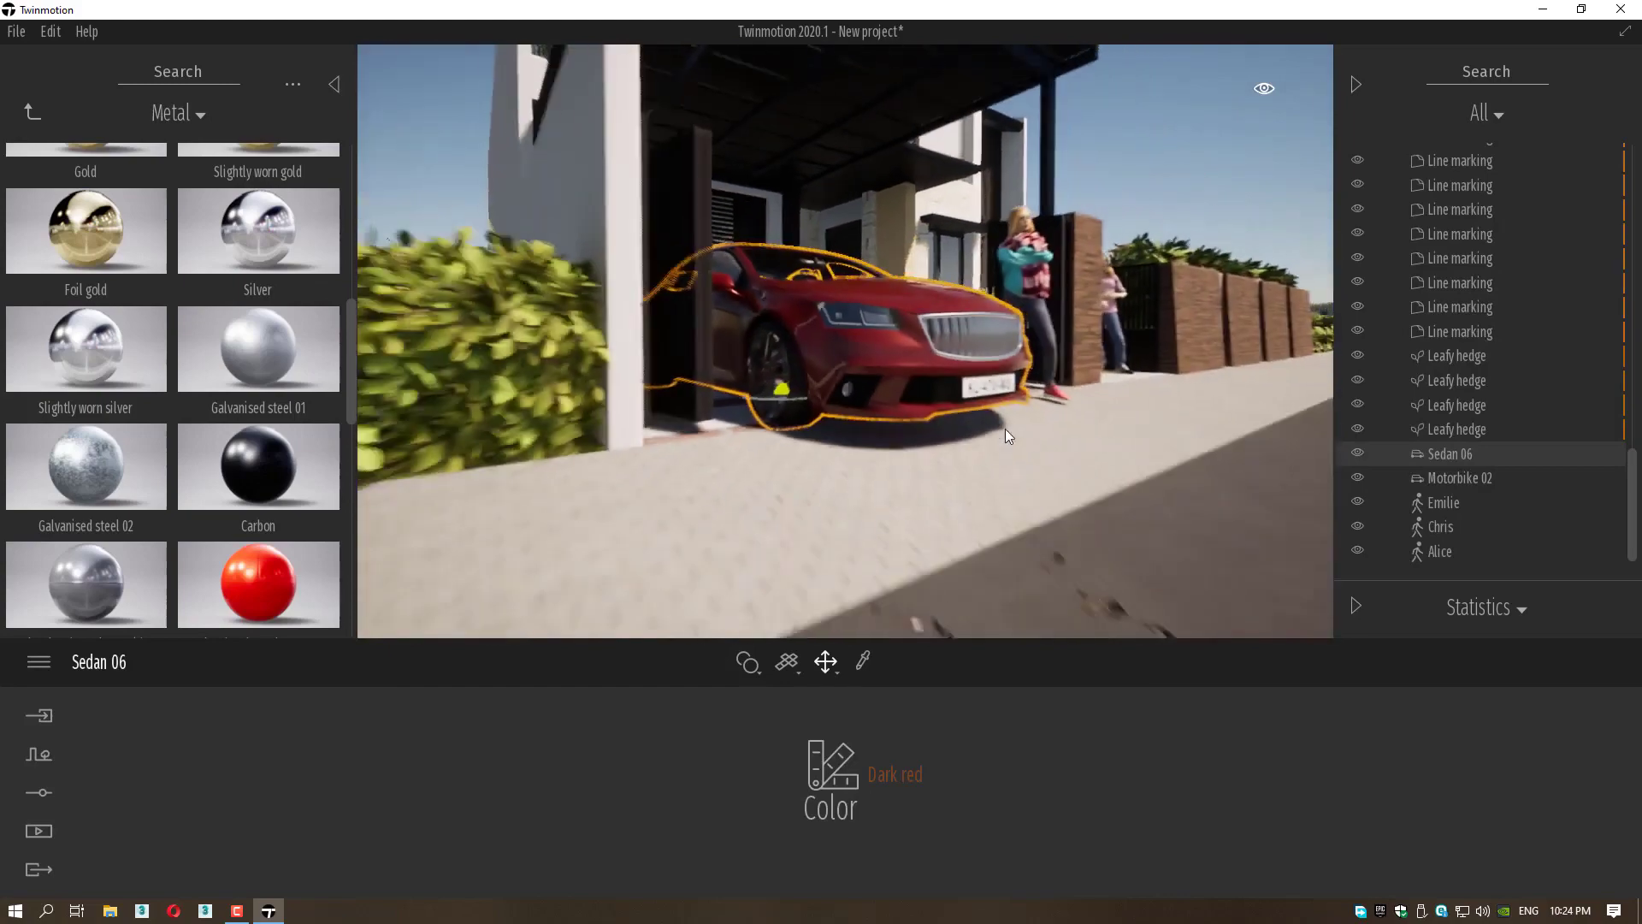
Apply the Clean brick 08 material from the Brick library to the stone-clad ground-floor wall of the house front.
key("a")
middle_click_drag(1004, 429, 394, 633)
middle_click_drag(1215, 286, 1143, 330)
right_click_drag(1142, 330, 1039, 332)
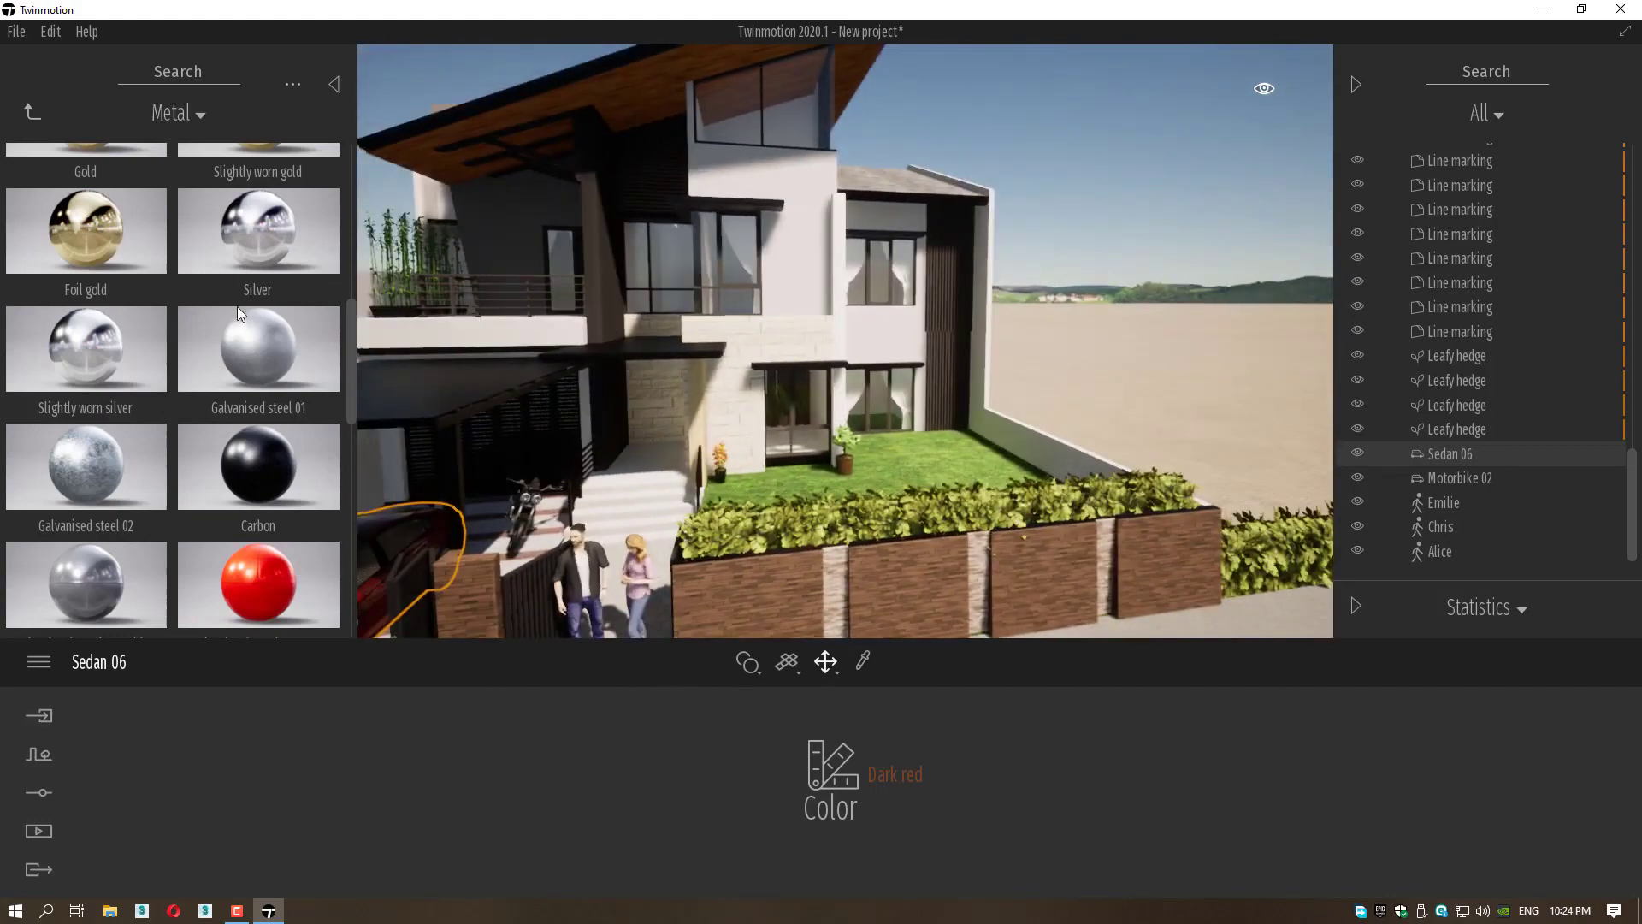
left_click(31, 112)
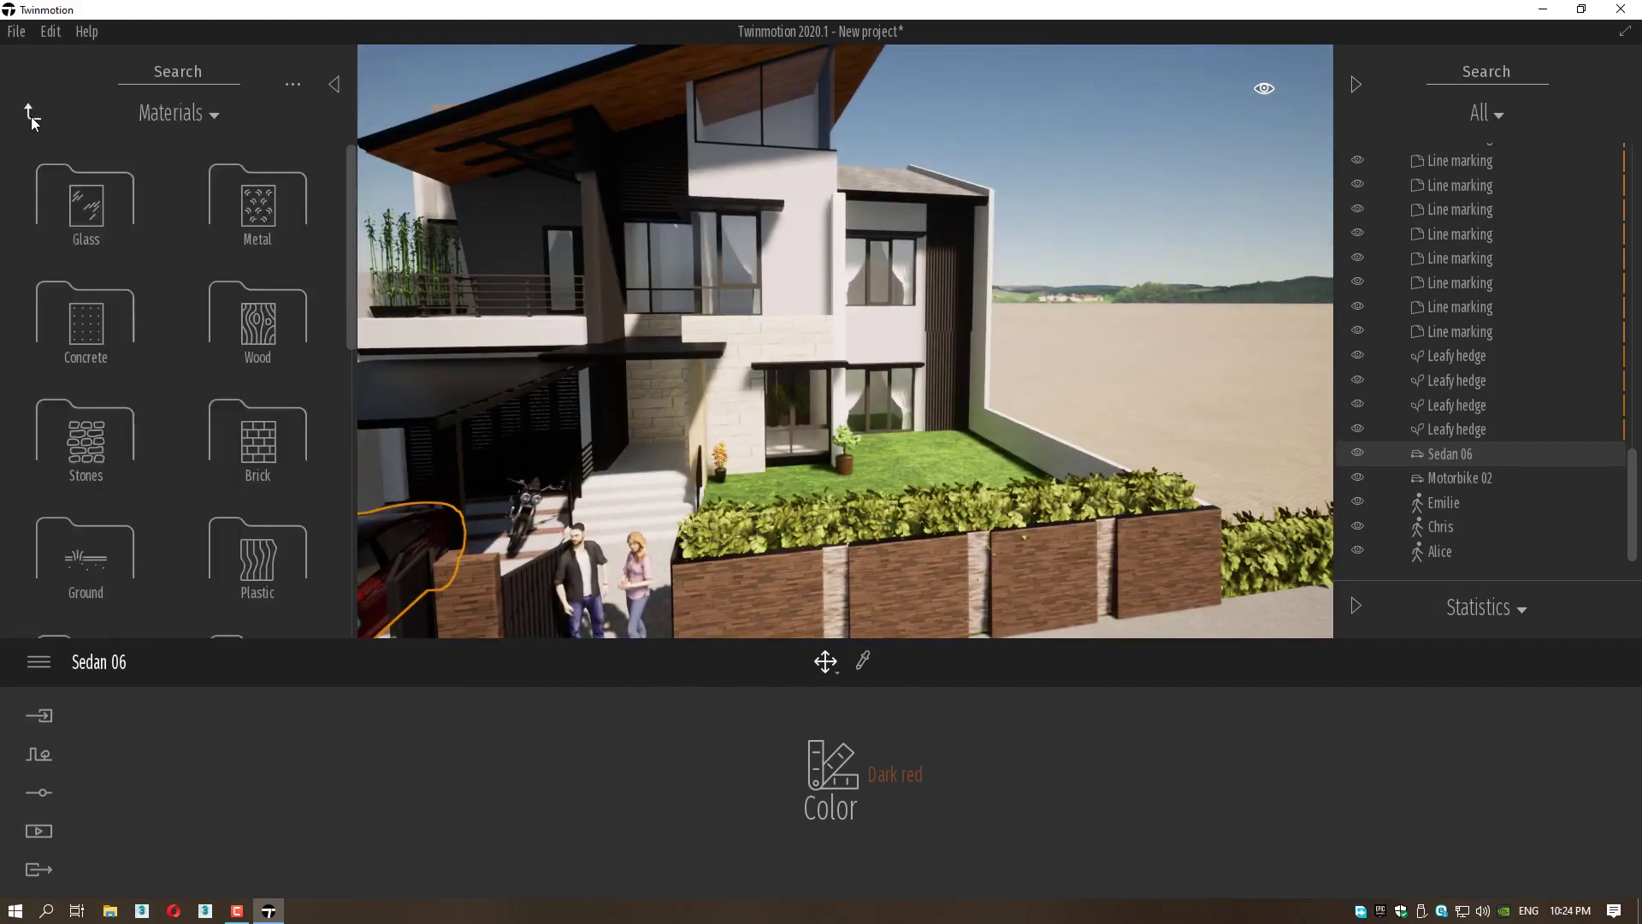
left_click(272, 445)
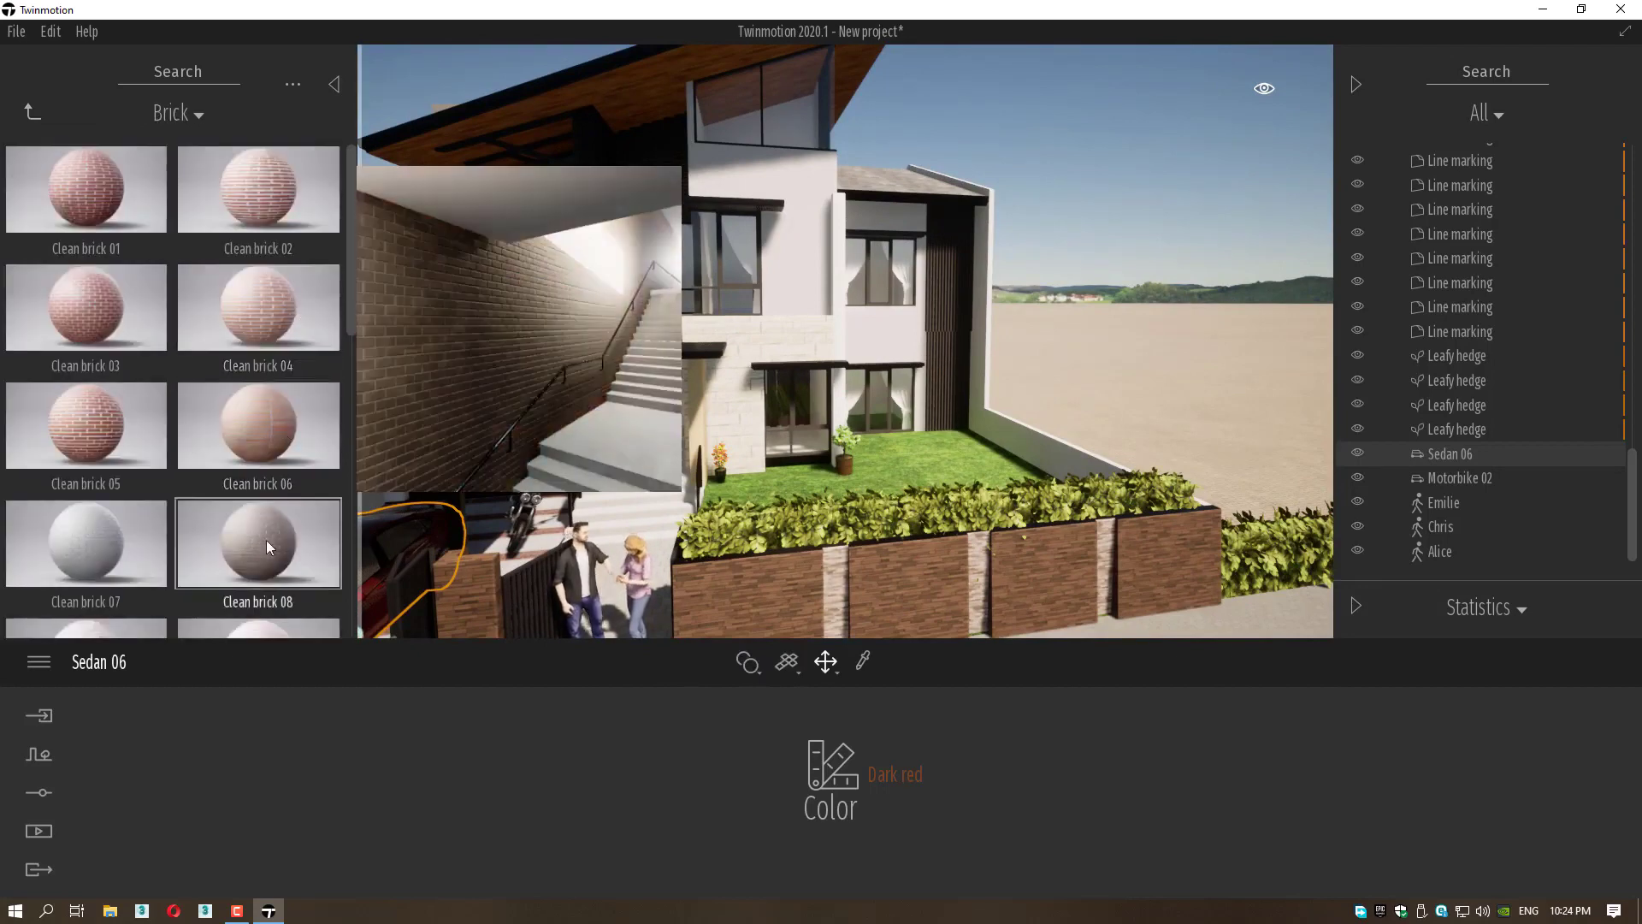
left_click_drag(270, 549, 756, 350)
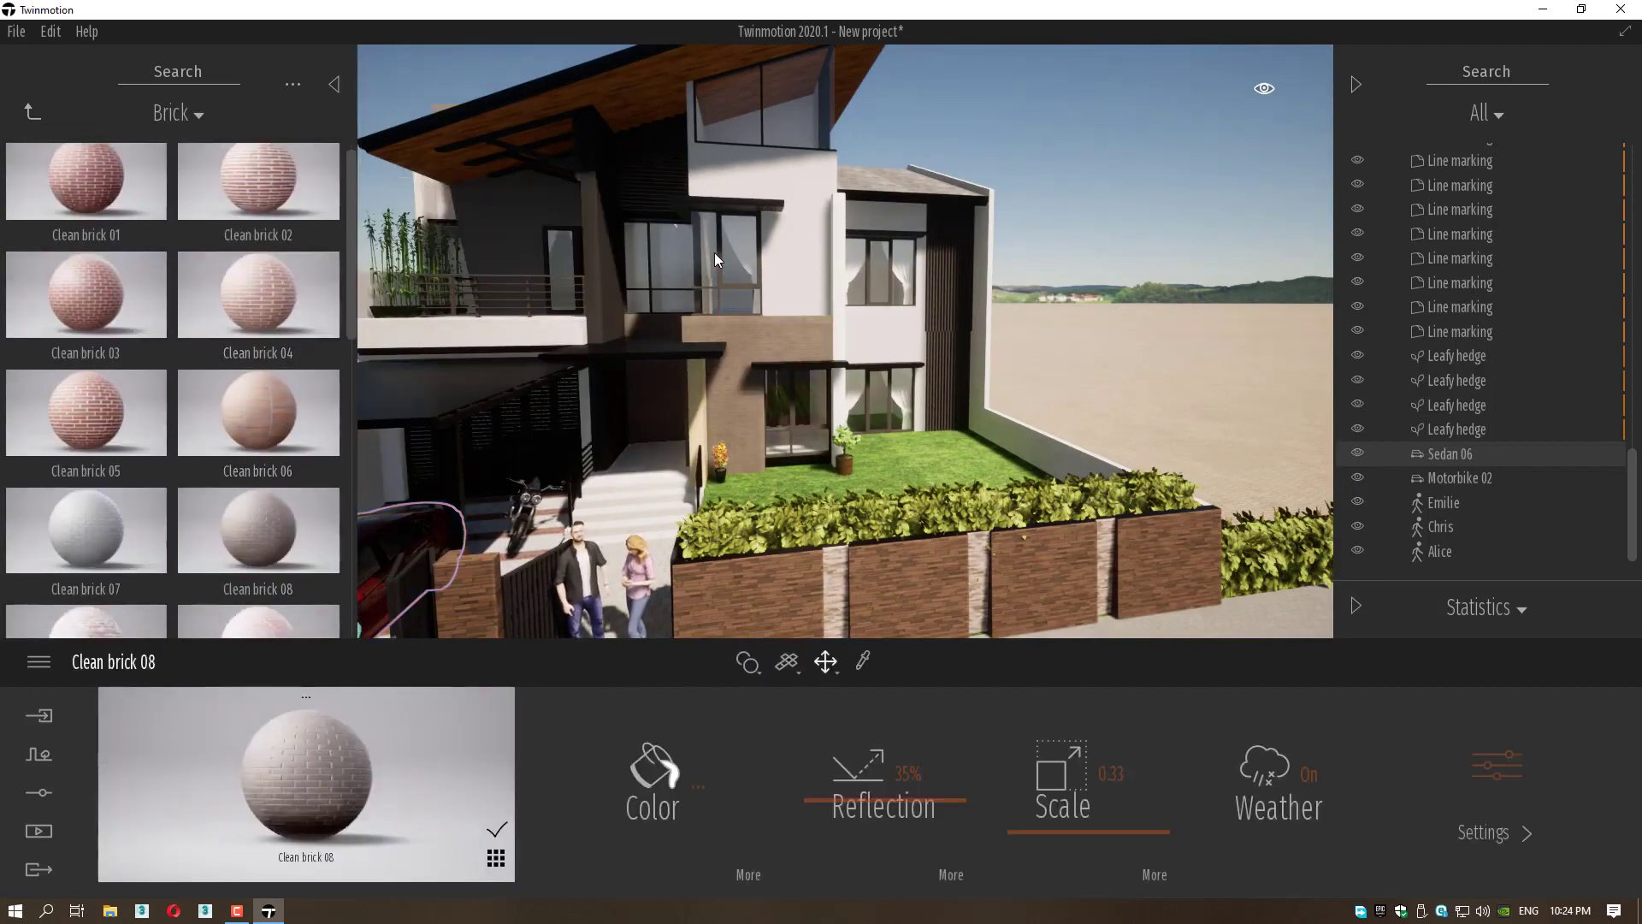
Apply the Roof covering 08 material from the Roof coverings library to the house's shingled roof.
scroll(783, 219, "up", 5)
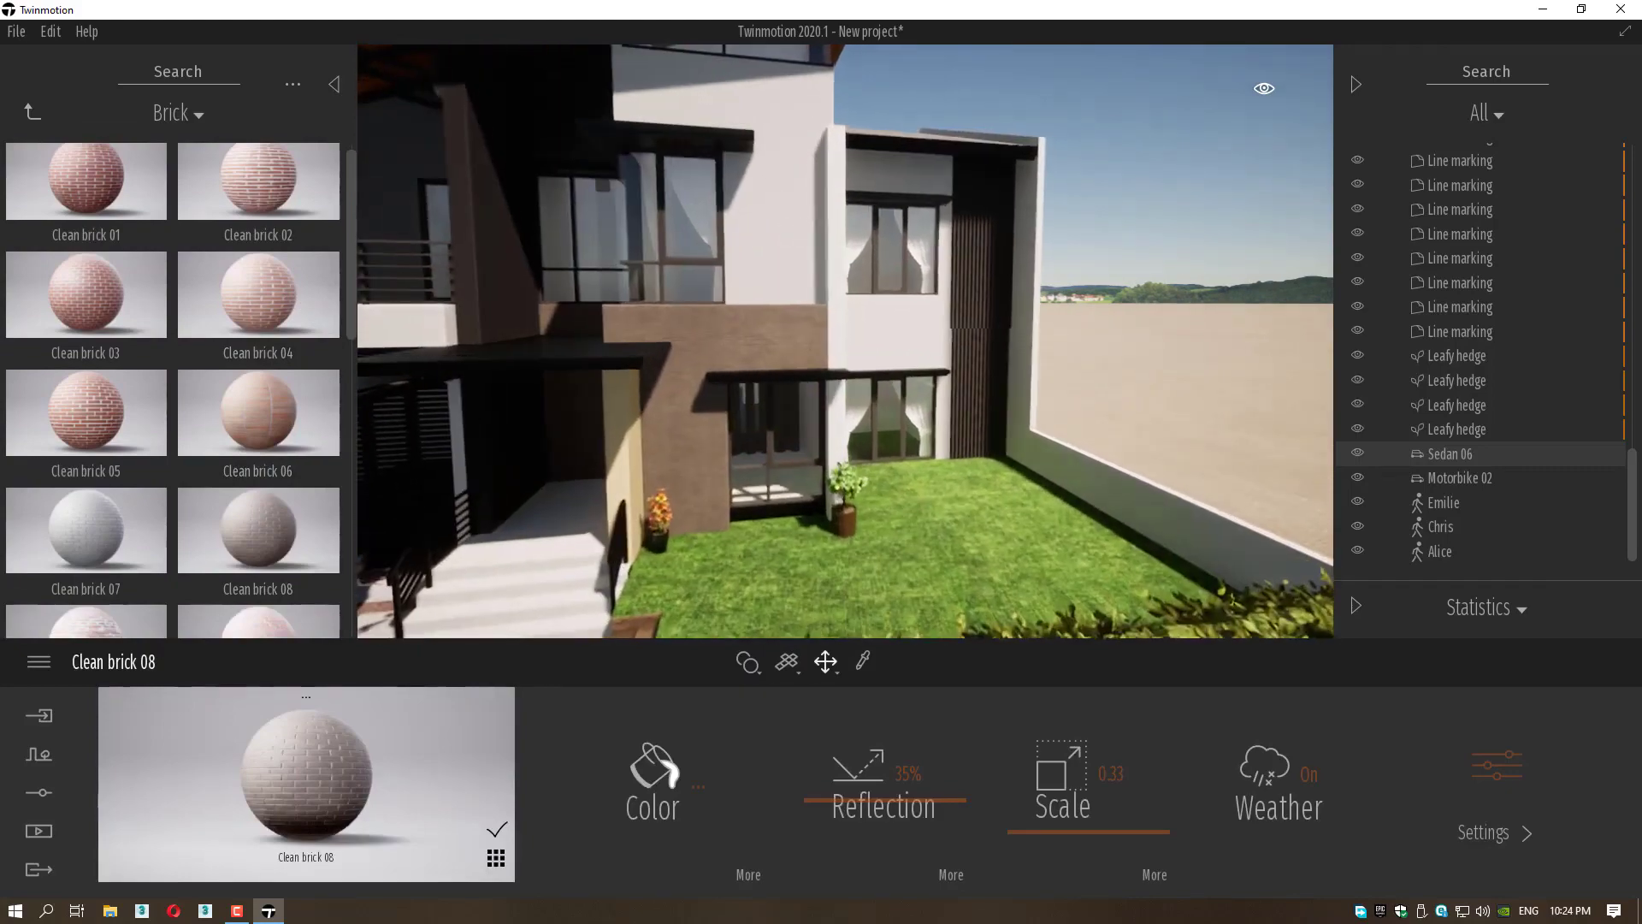
middle_click_drag(783, 223, 758, 367)
scroll(451, 356, "down", 3)
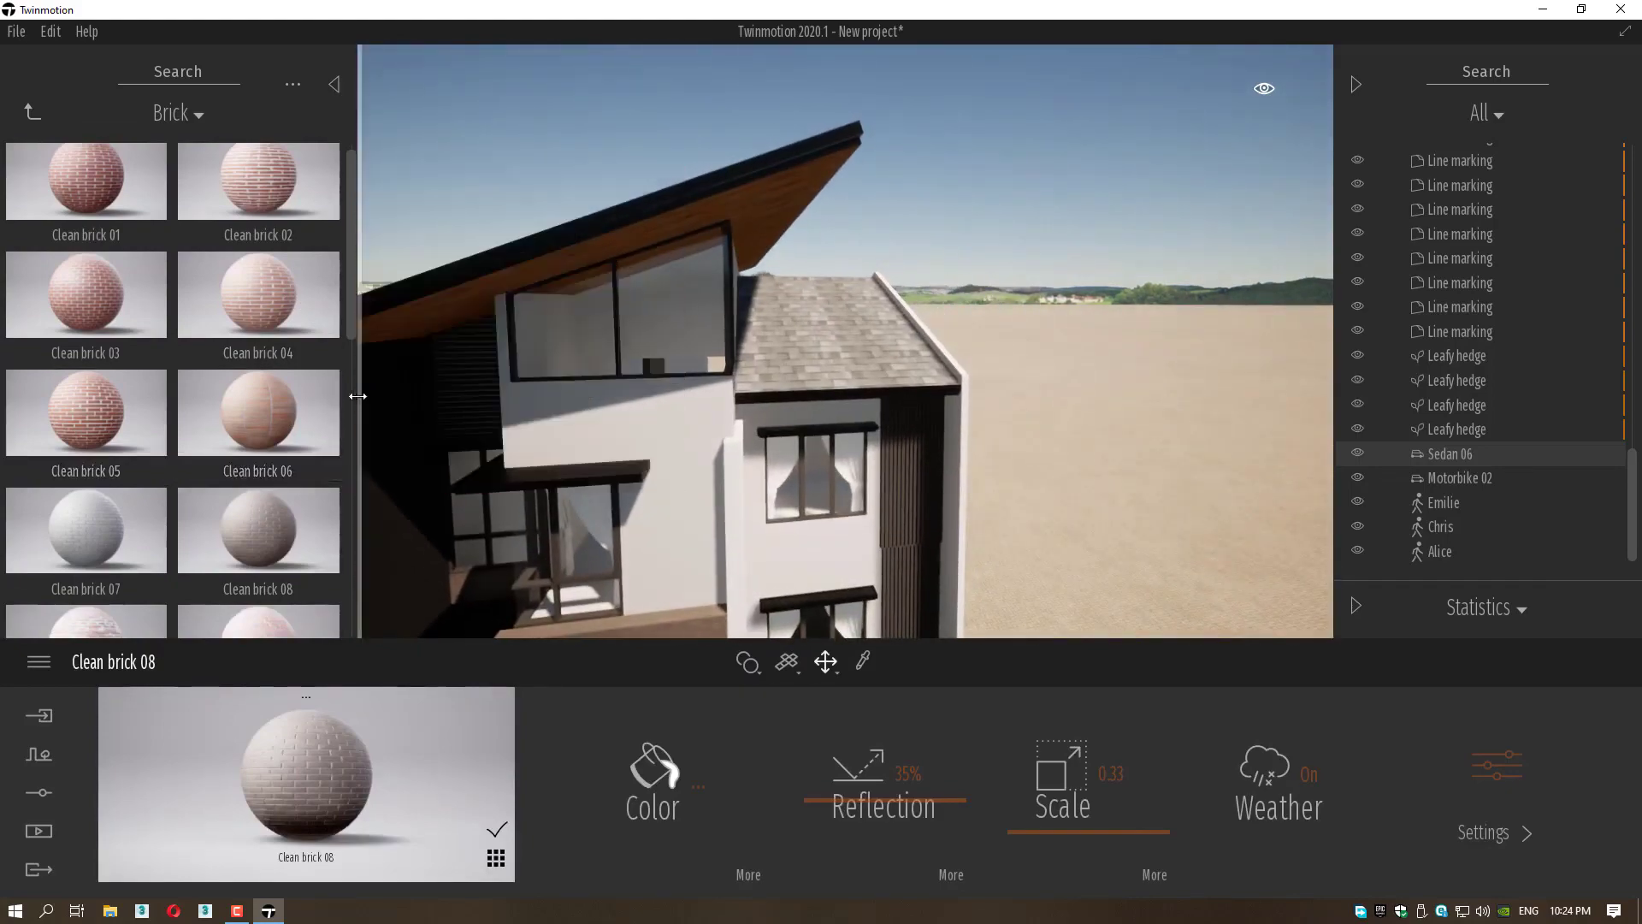
mouse_move(72, 181)
left_click(32, 112)
scroll(278, 520, "down", 4)
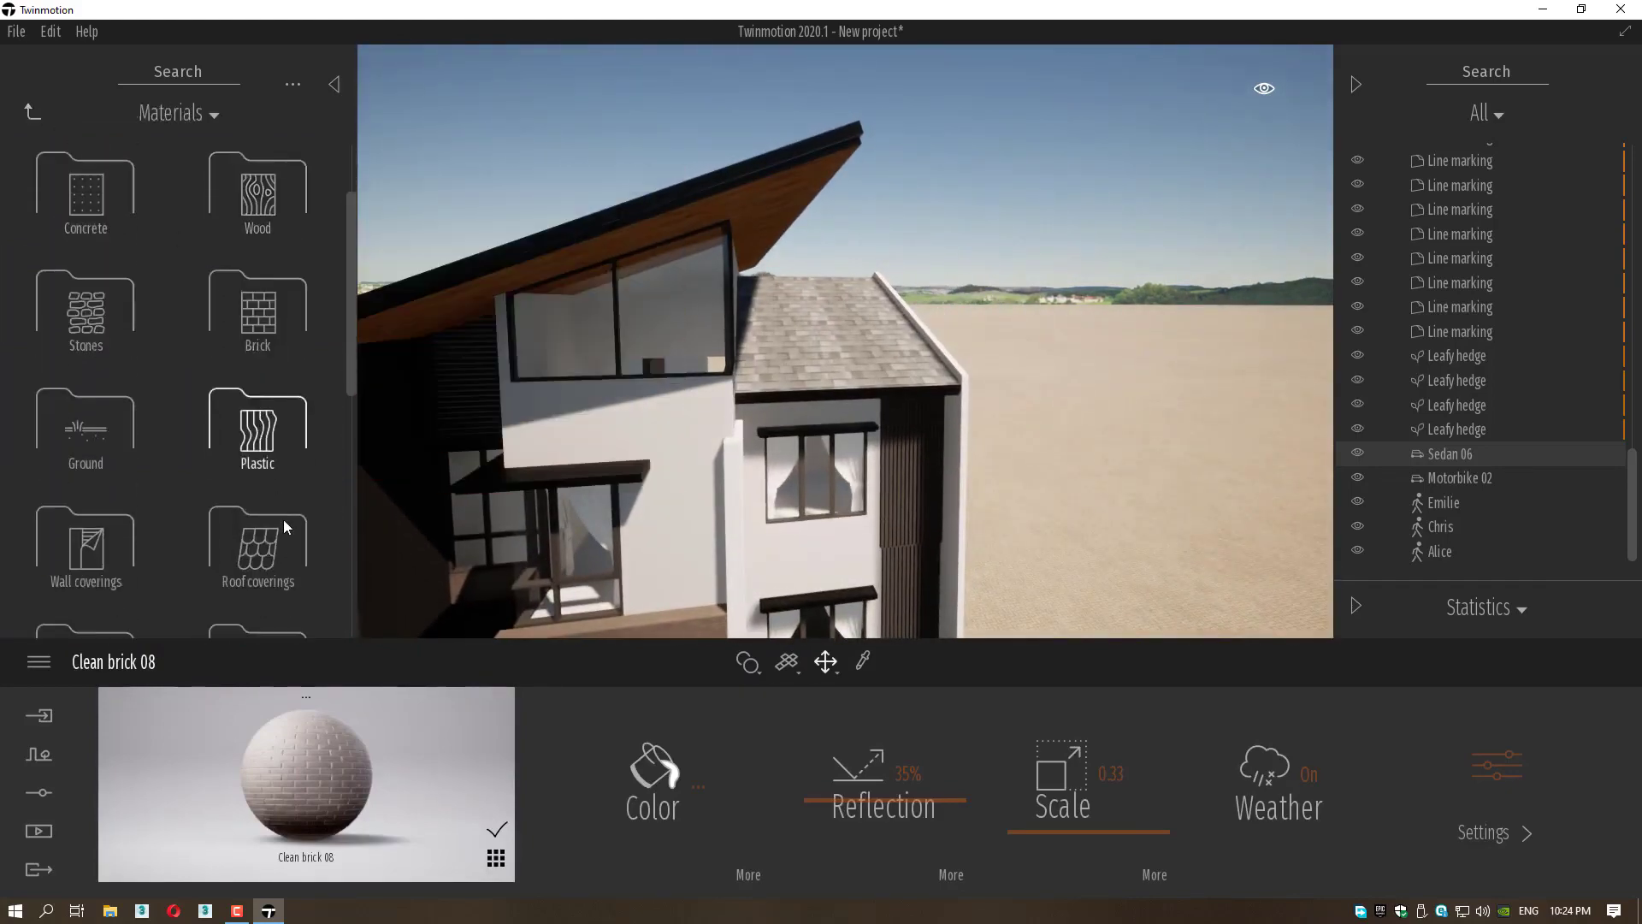
left_click(272, 479)
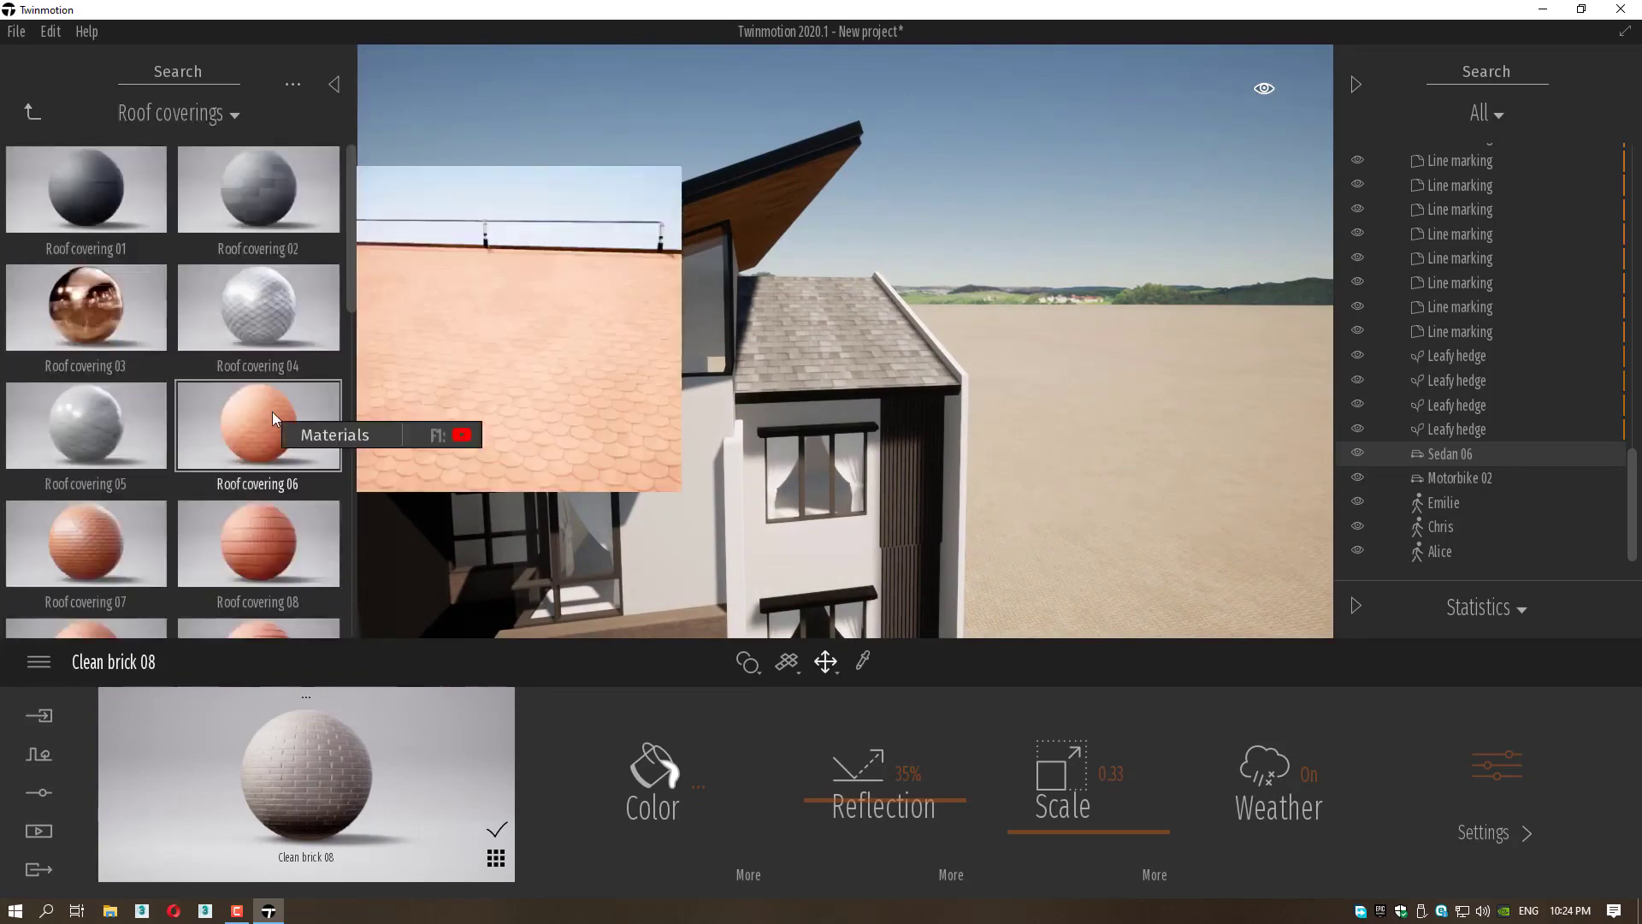
mouse_move(267, 544)
left_click_drag(266, 539, 875, 370)
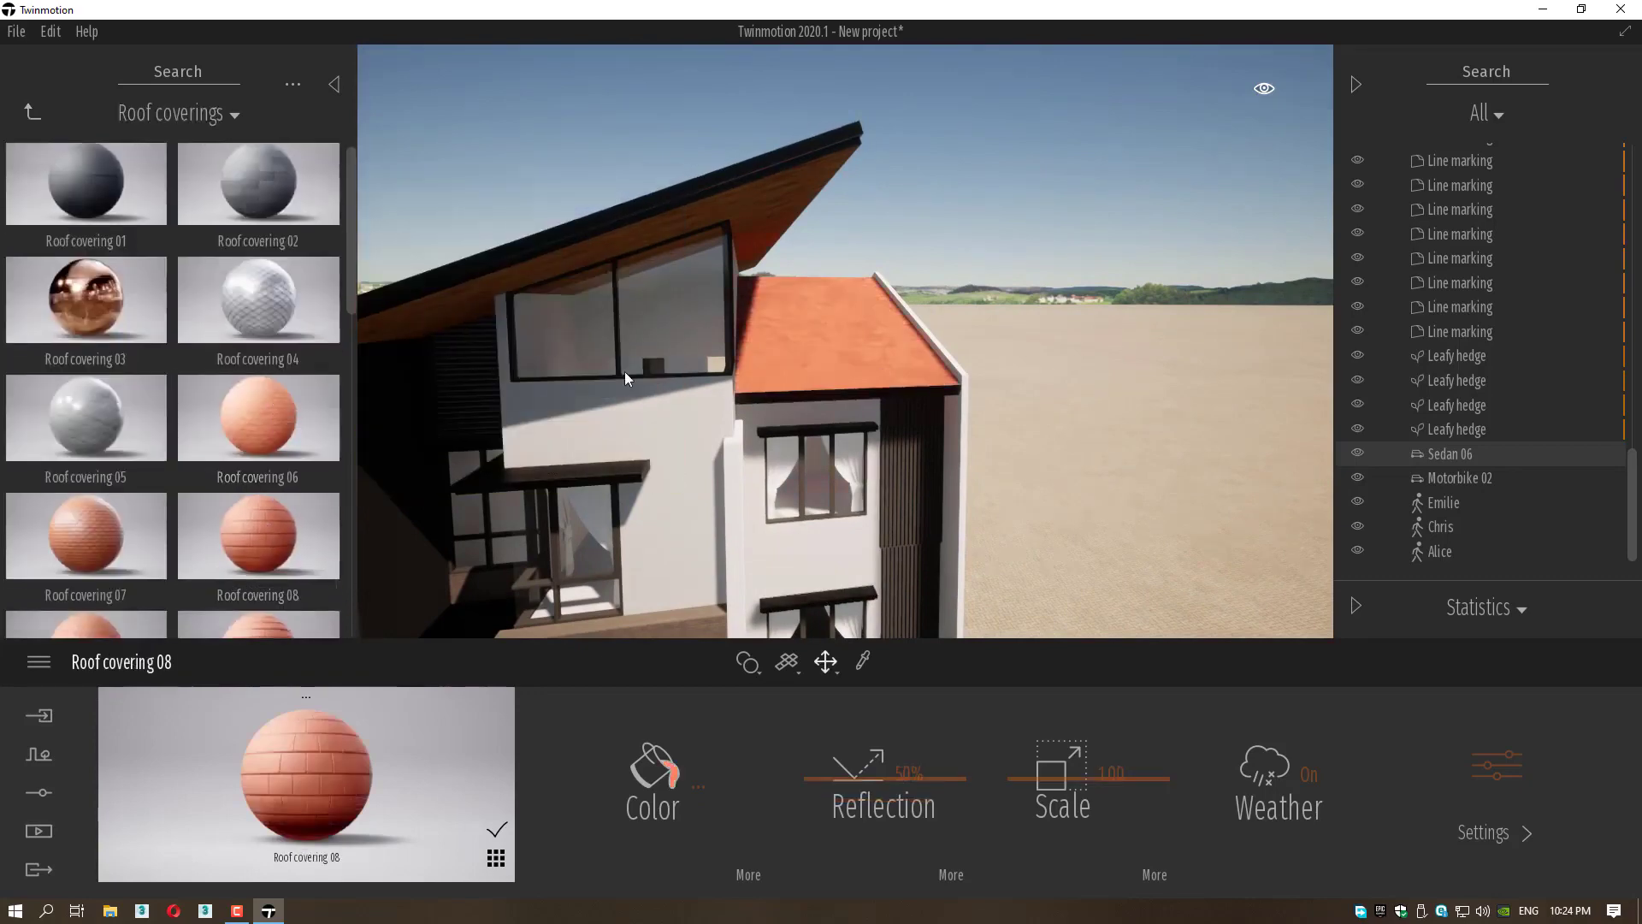
Examine the tiled roofs from above and the uncovered opening between the side wall and the roof edge.
right_click_drag(624, 371, 590, 360)
middle_click_drag(590, 359, 1063, 321)
middle_click_drag(637, 265, 685, 319)
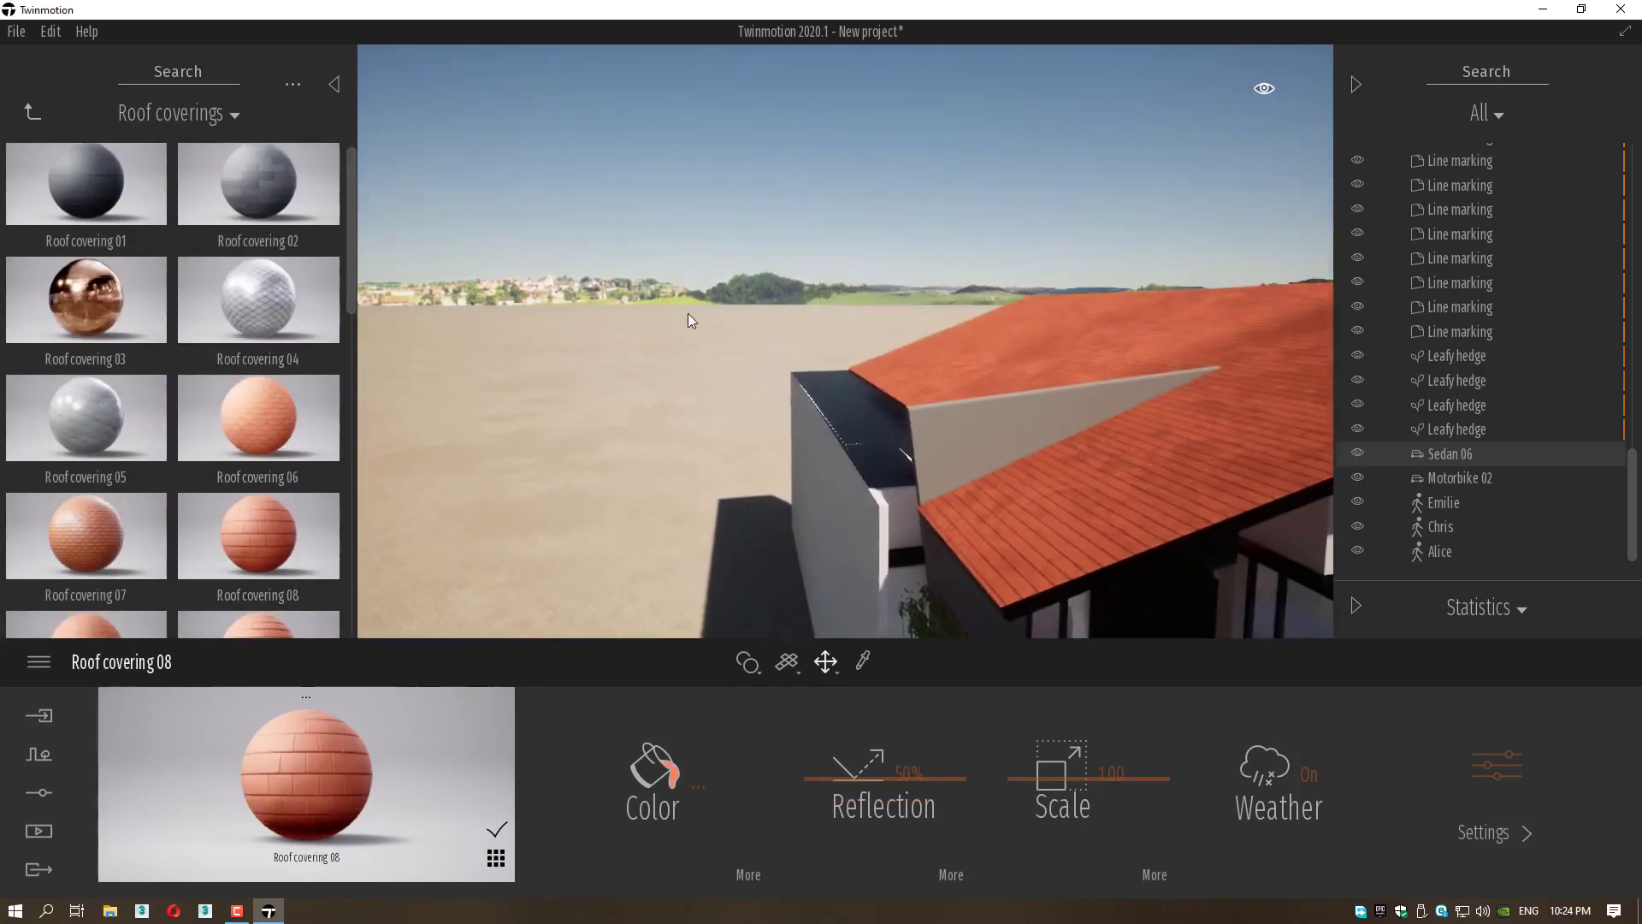
right_click_drag(684, 319, 804, 394)
left_click(736, 311)
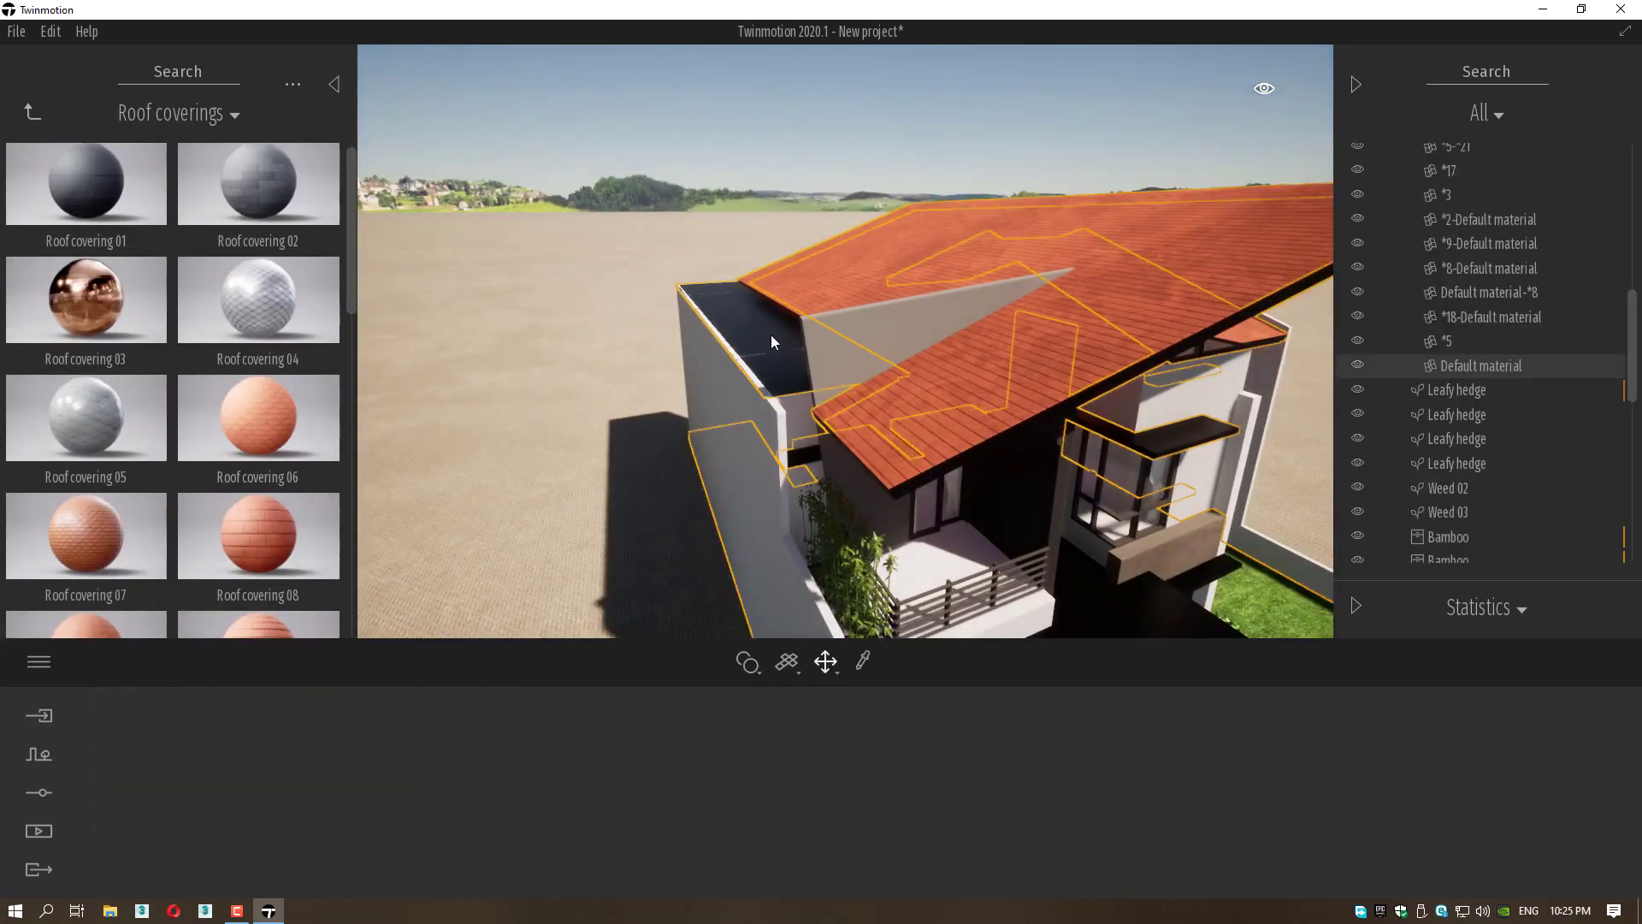
scroll(737, 336, "up", 2)
scroll(737, 335, "up", 3)
middle_click_drag(597, 315, 484, 254, "shift")
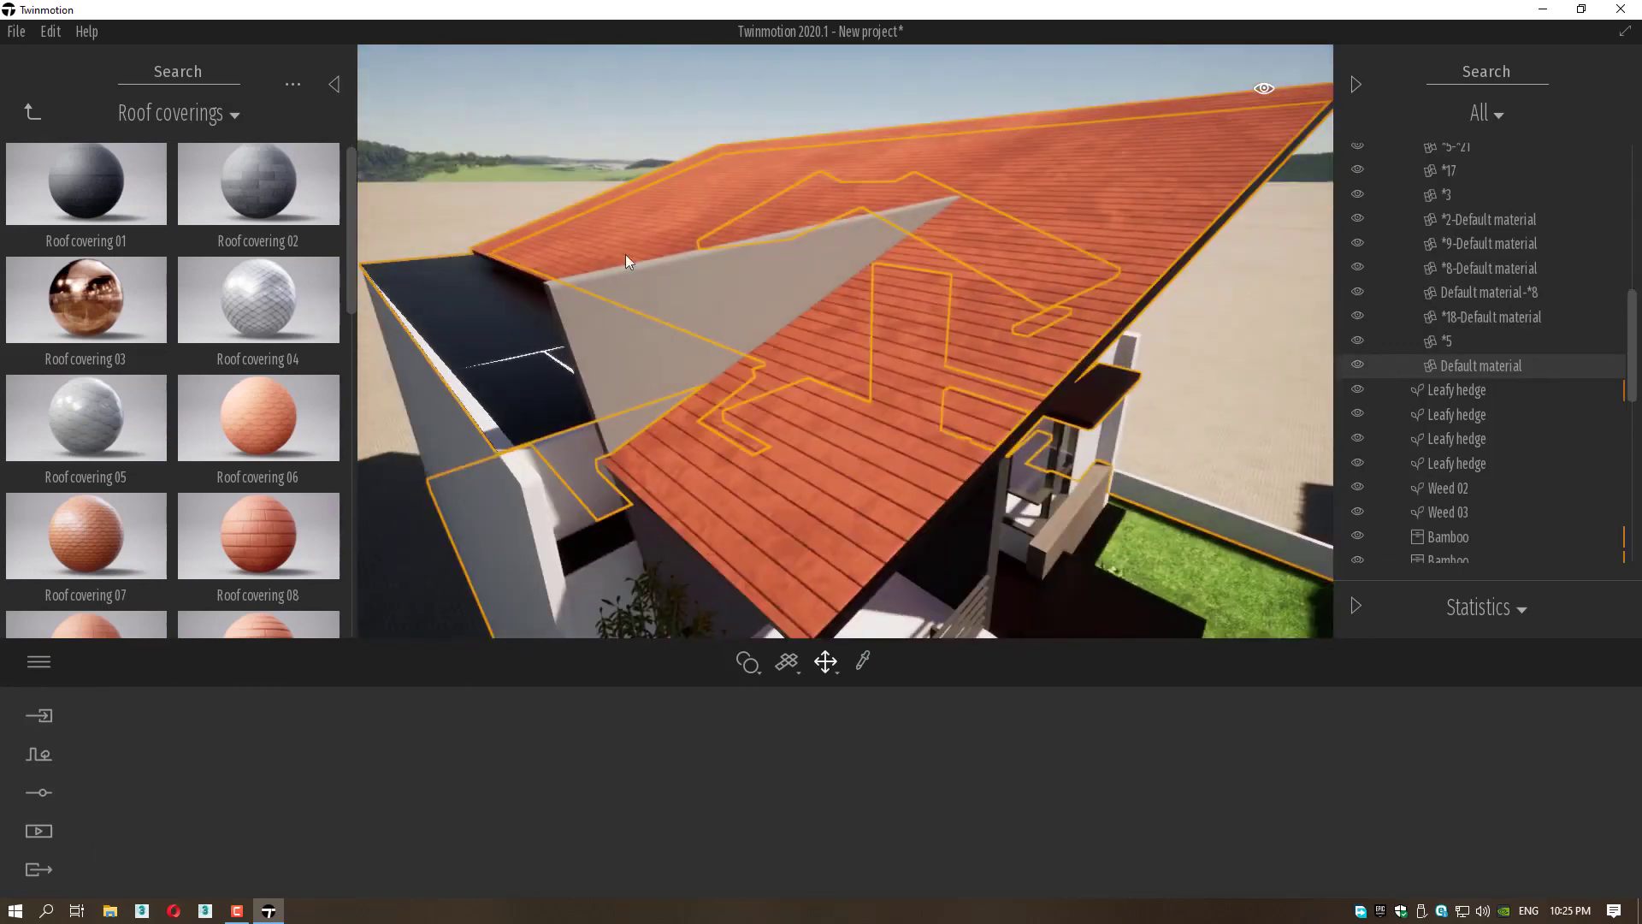
middle_click_drag(624, 254, 752, 214, "shift")
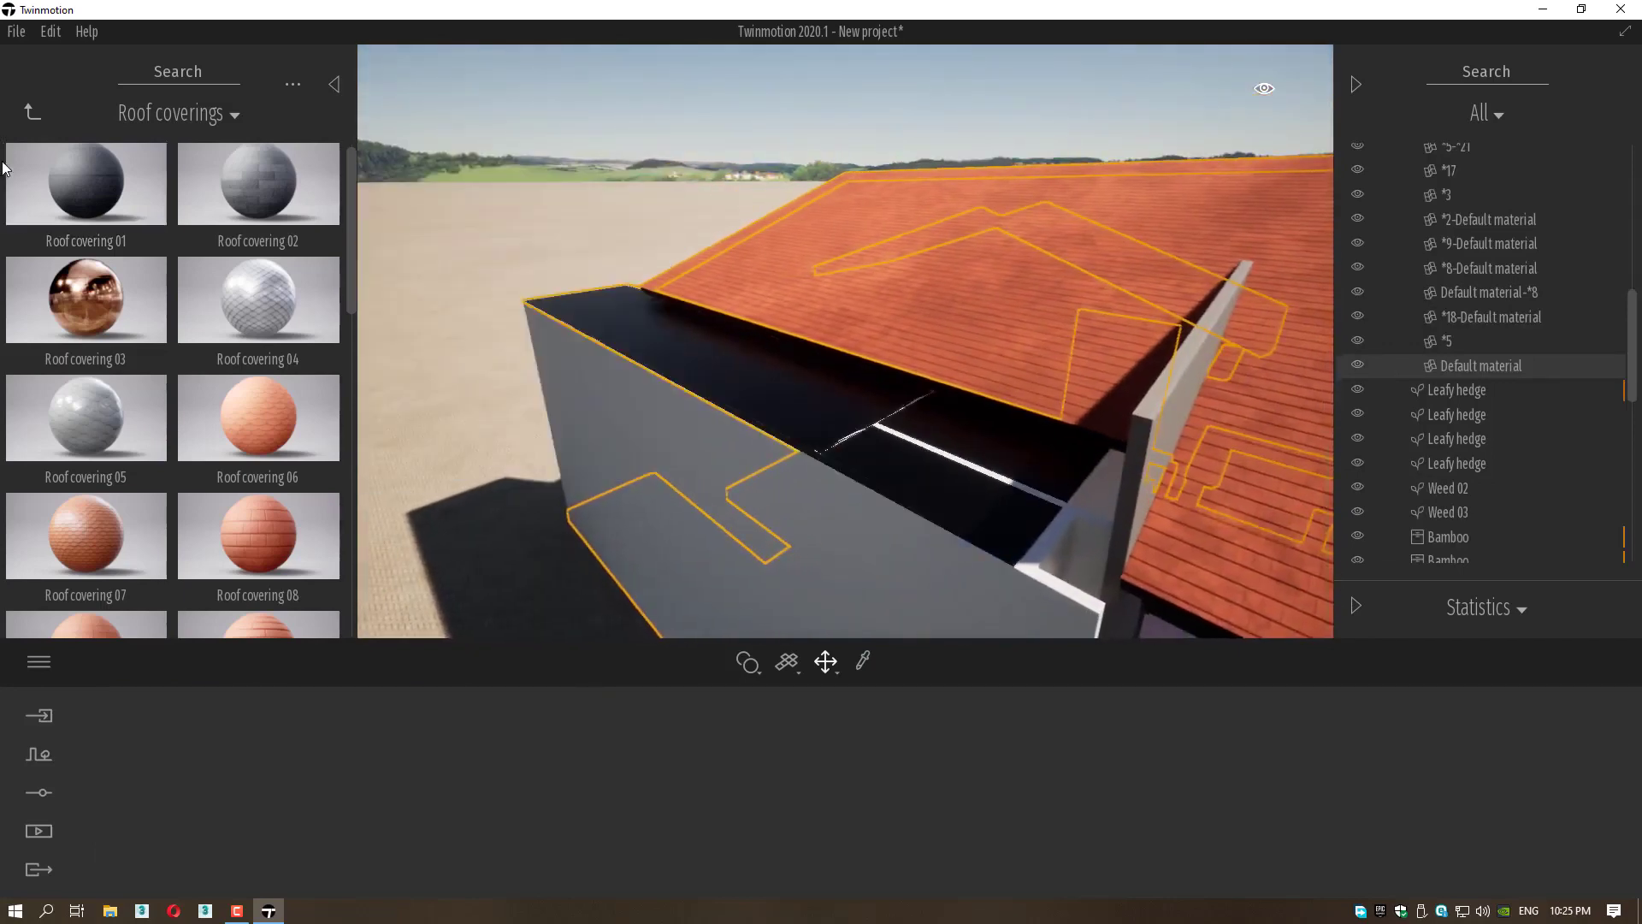
Place a Box 1m primitive on the corner of the side wall next to the uncovered roof opening.
left_click(25, 113)
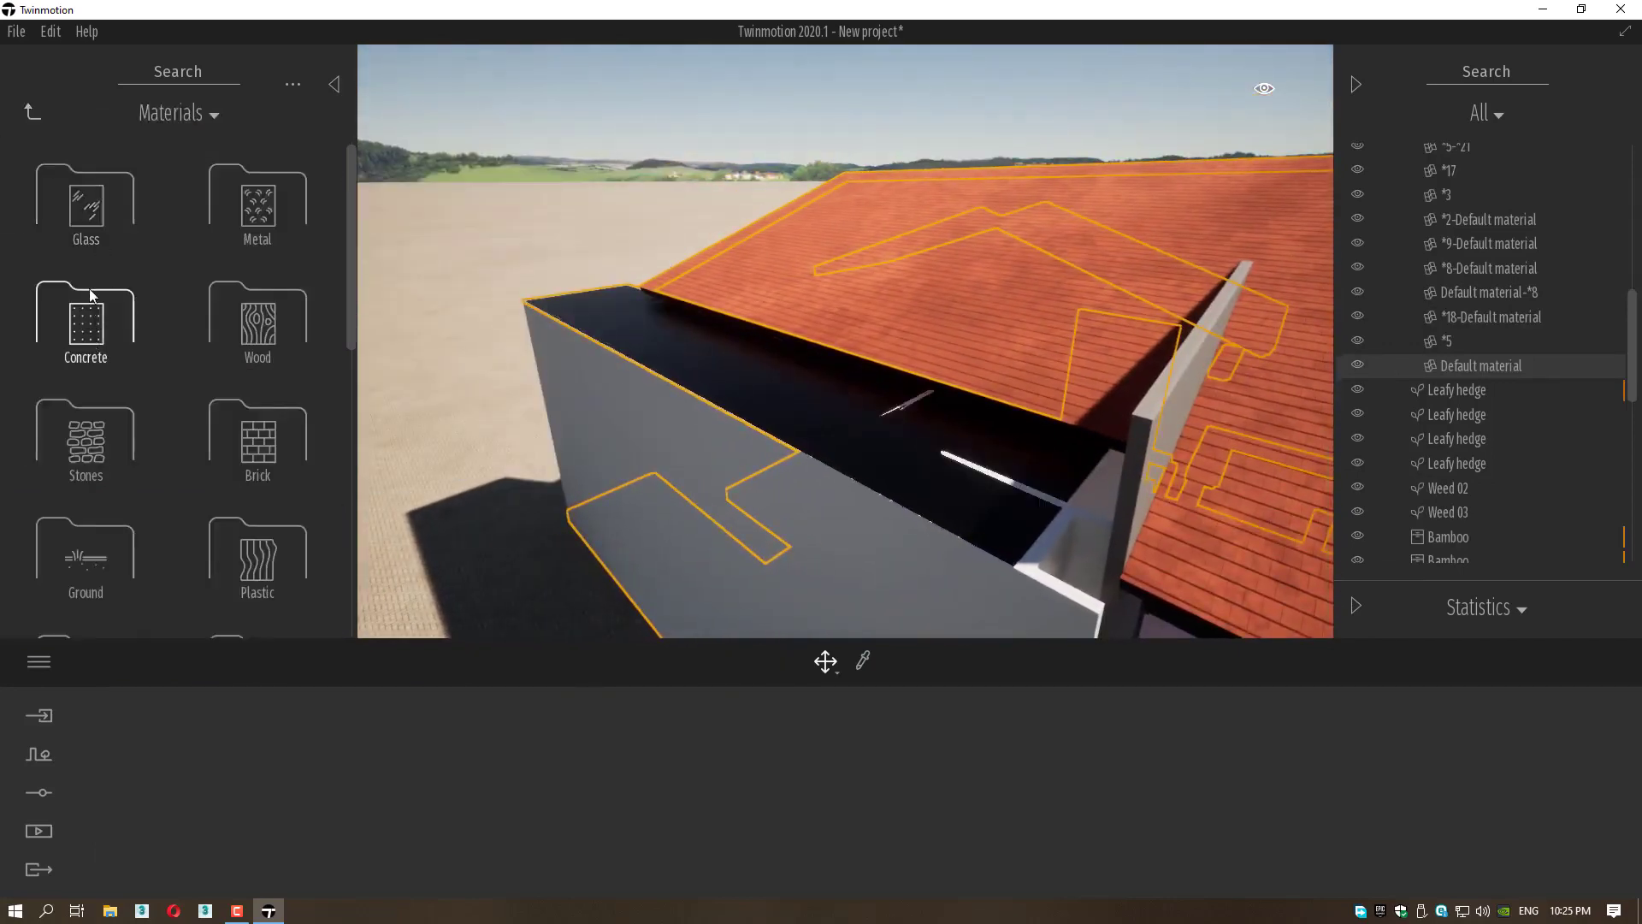
left_click(34, 113)
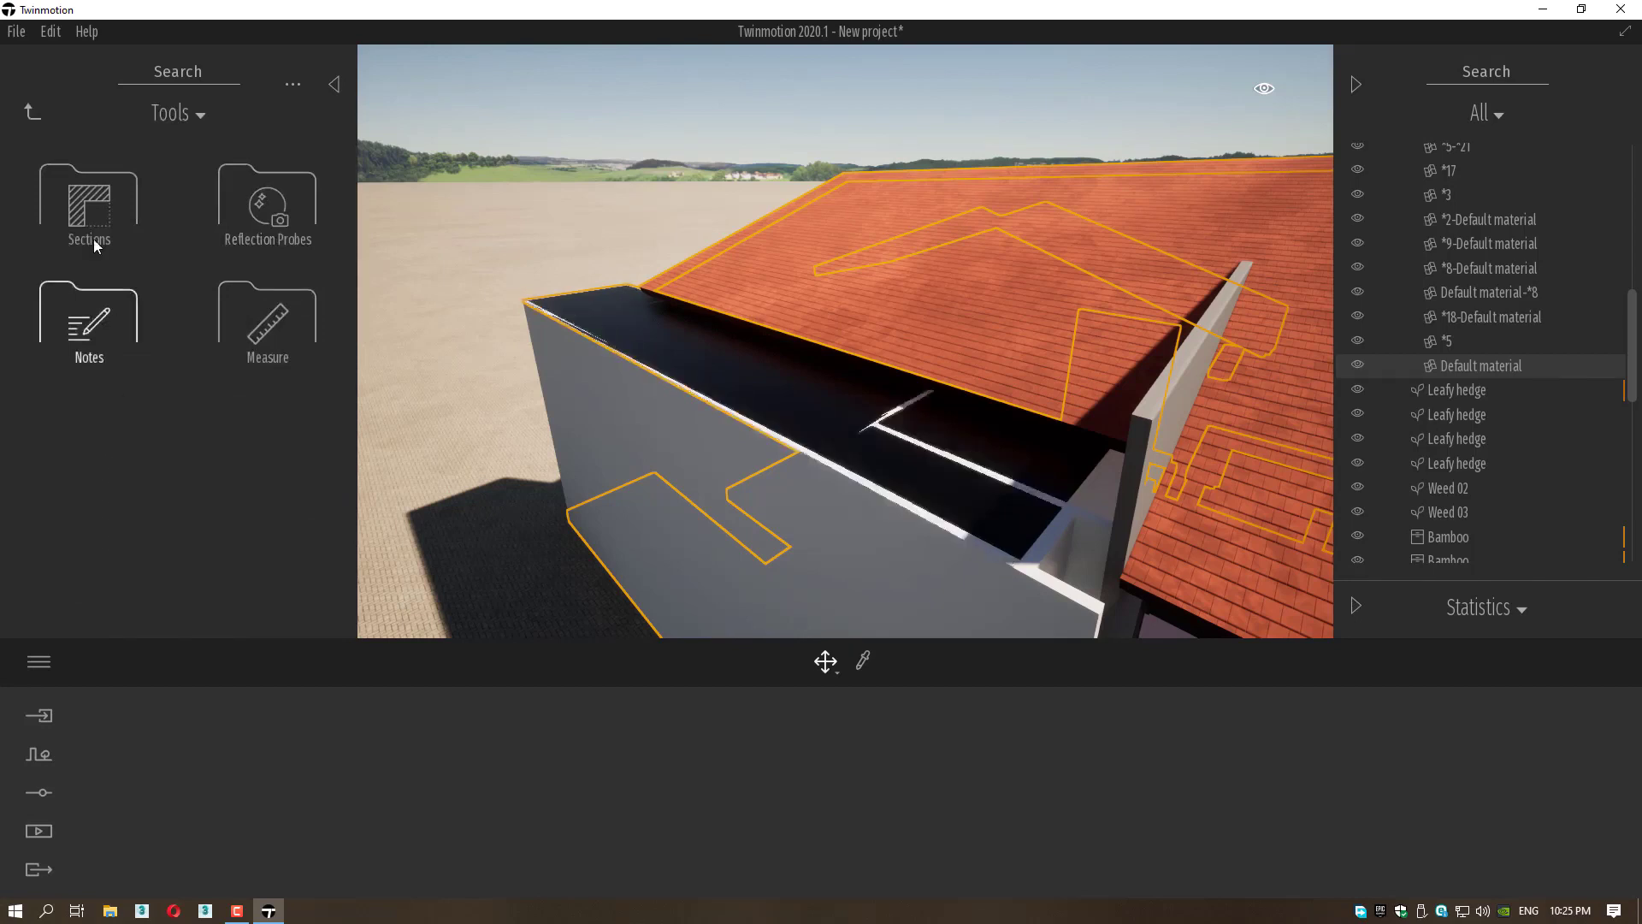
left_click(31, 111)
left_click(122, 443)
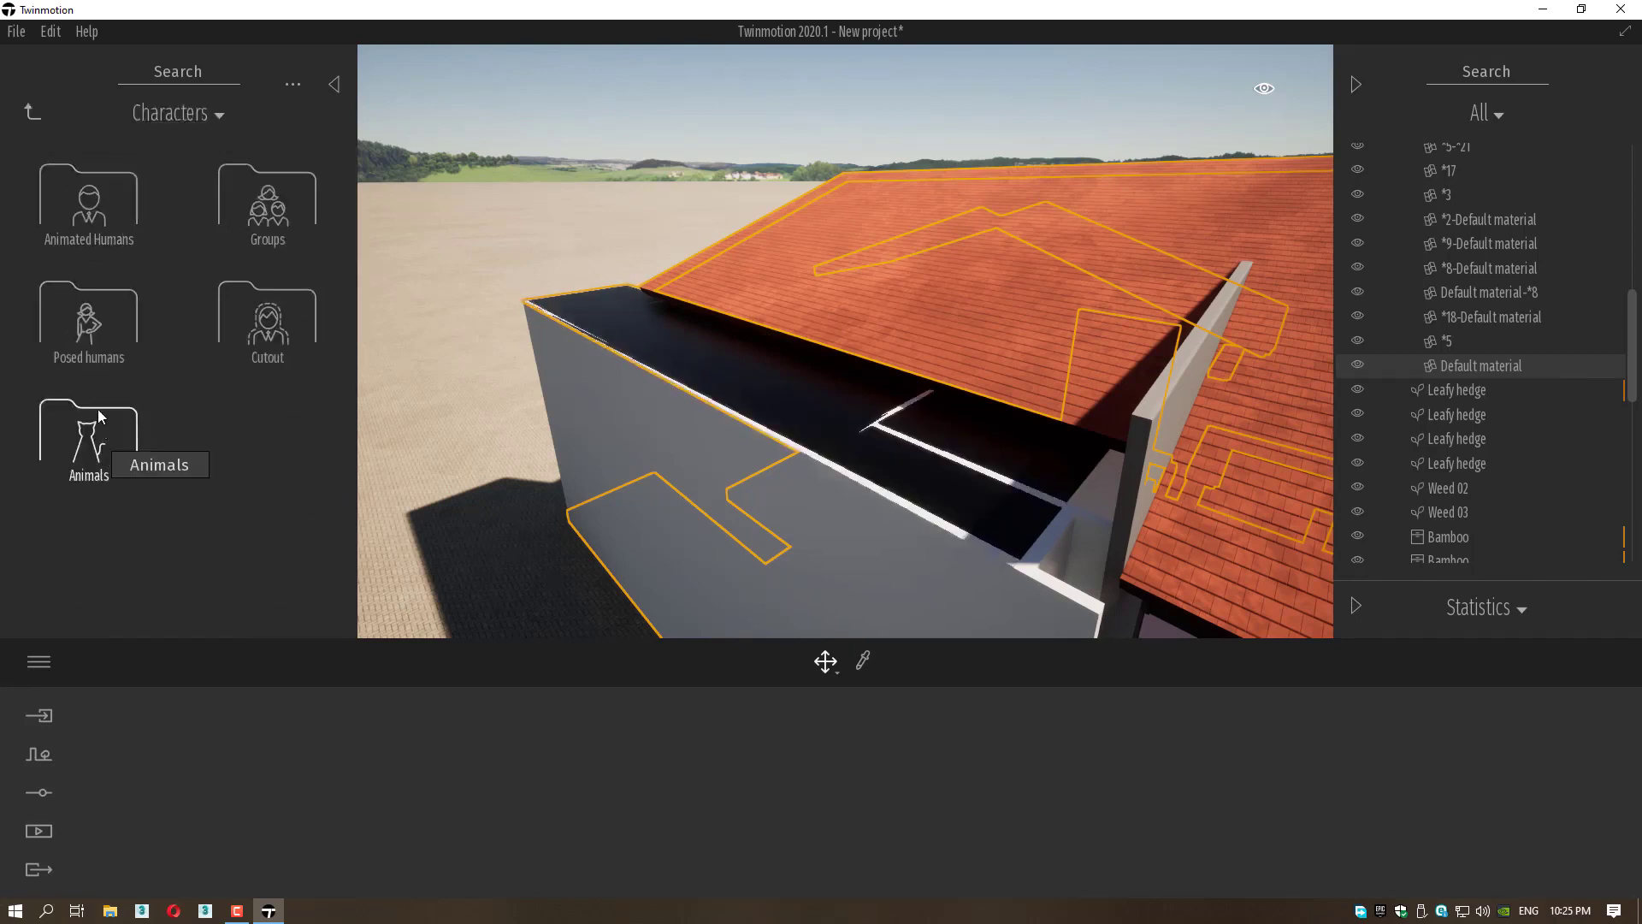
left_click(37, 121)
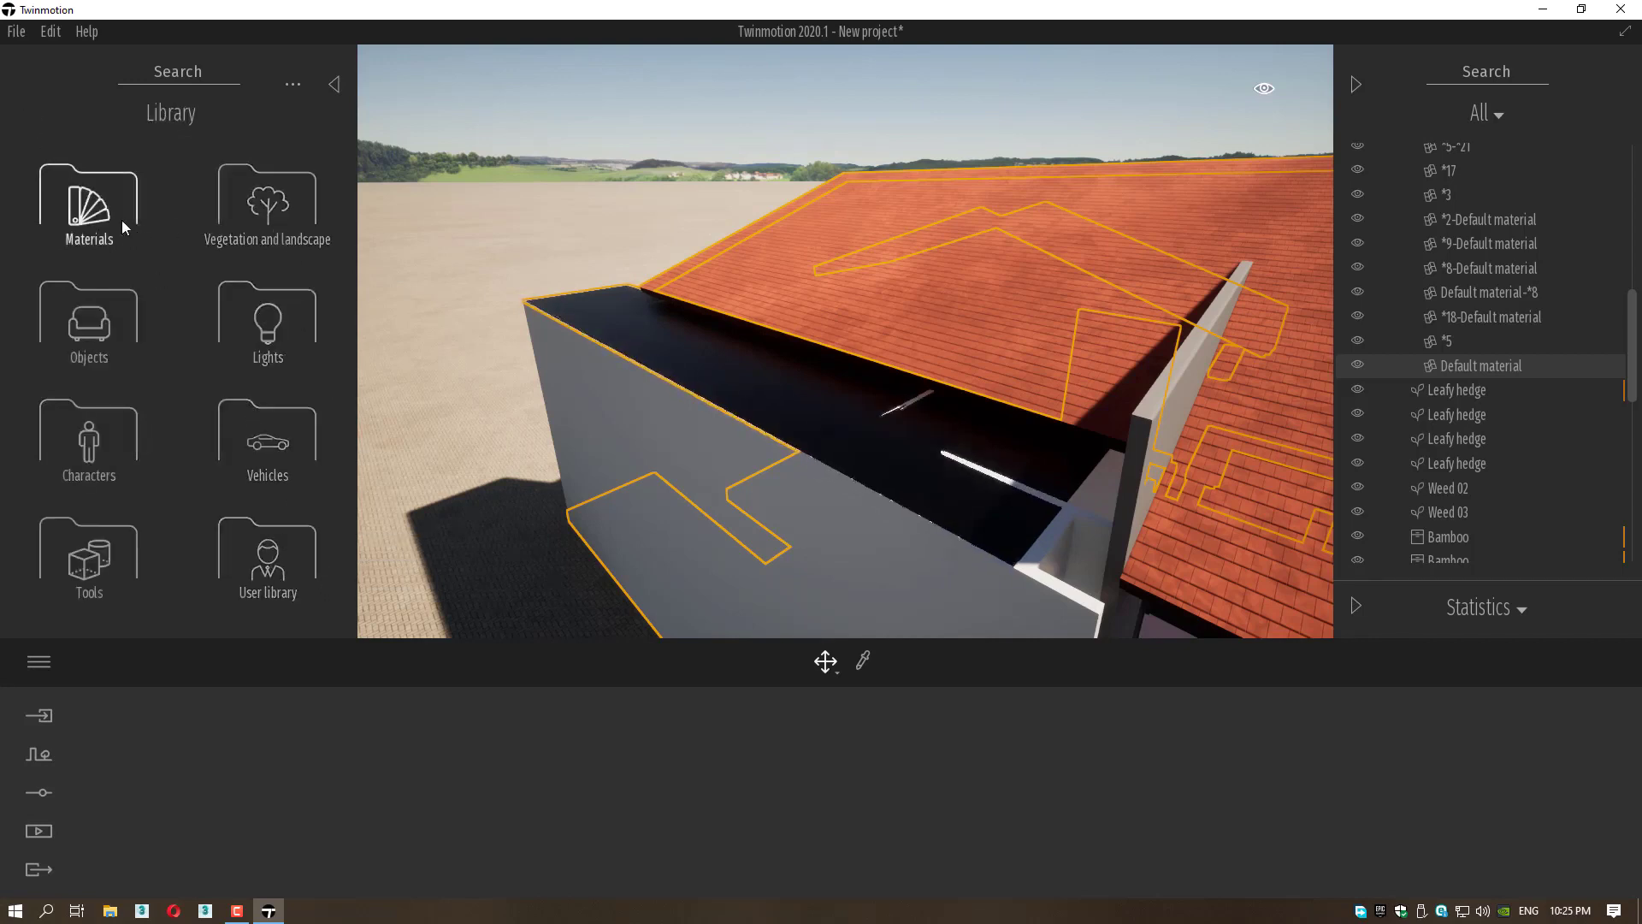
left_click(96, 316)
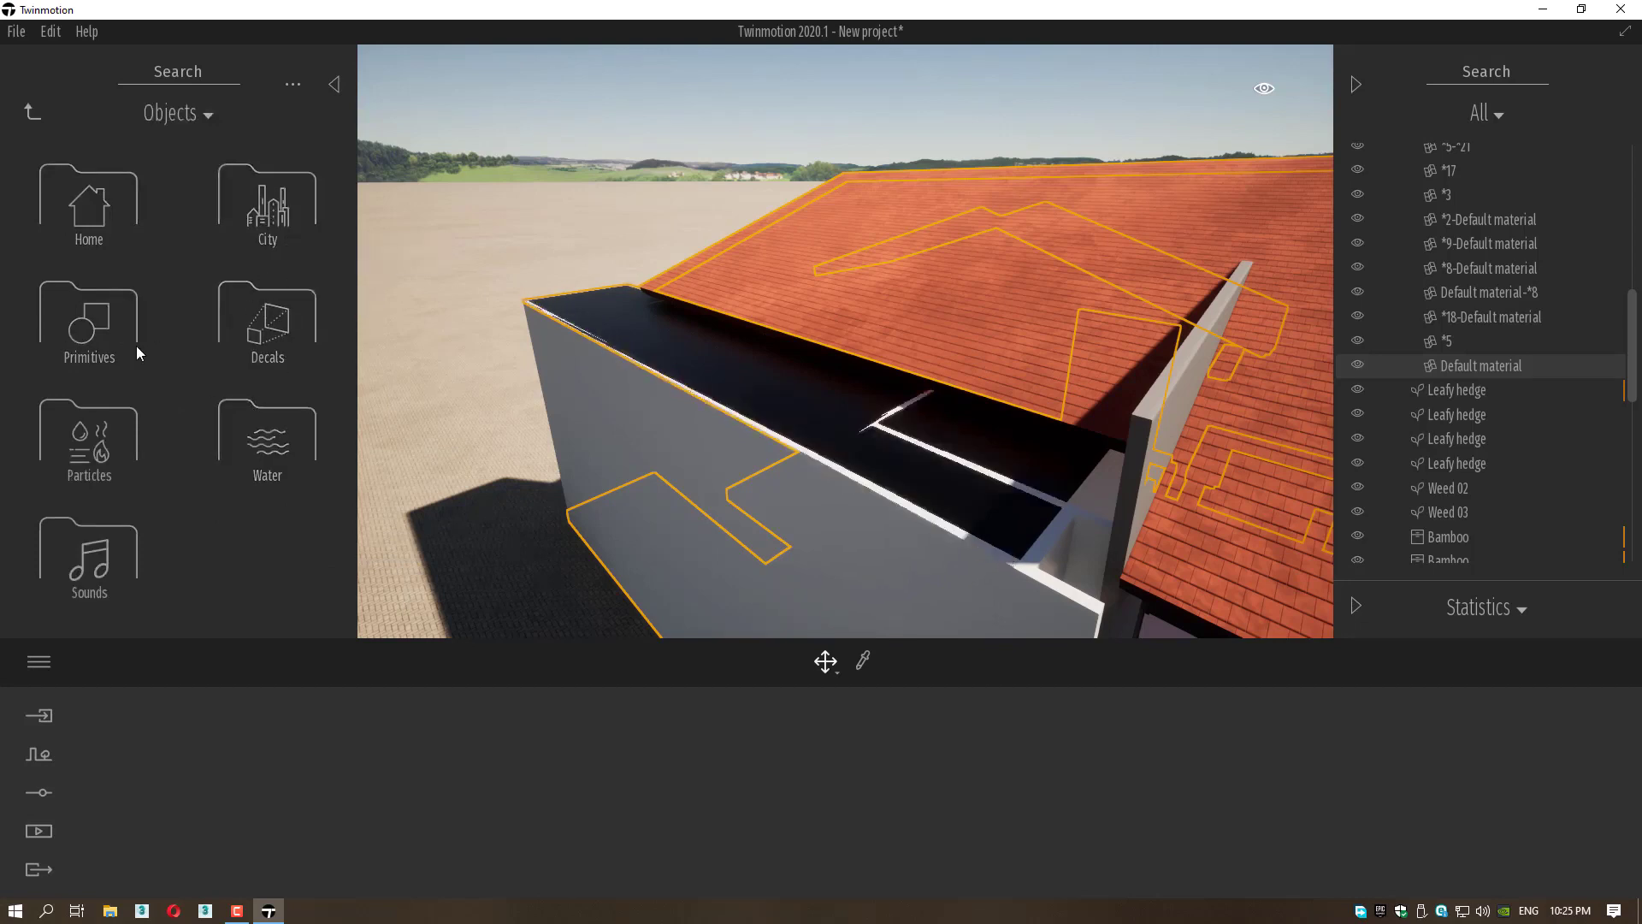
left_click(109, 313)
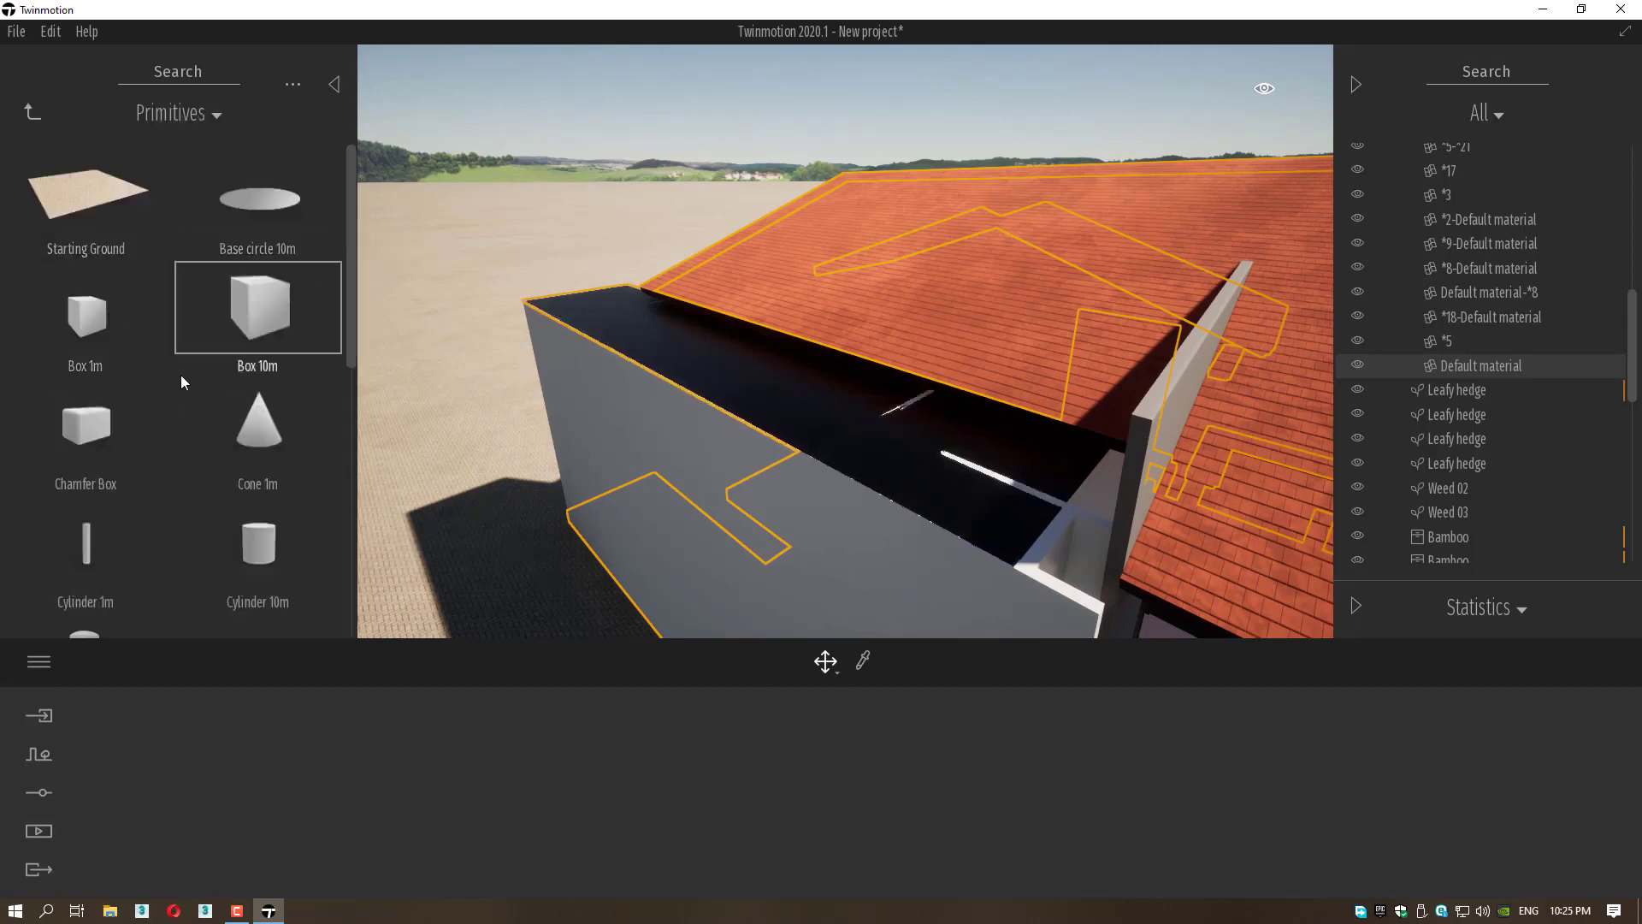
left_click_drag(91, 321, 547, 304)
middle_click_drag(467, 407, 685, 345)
key("Escape")
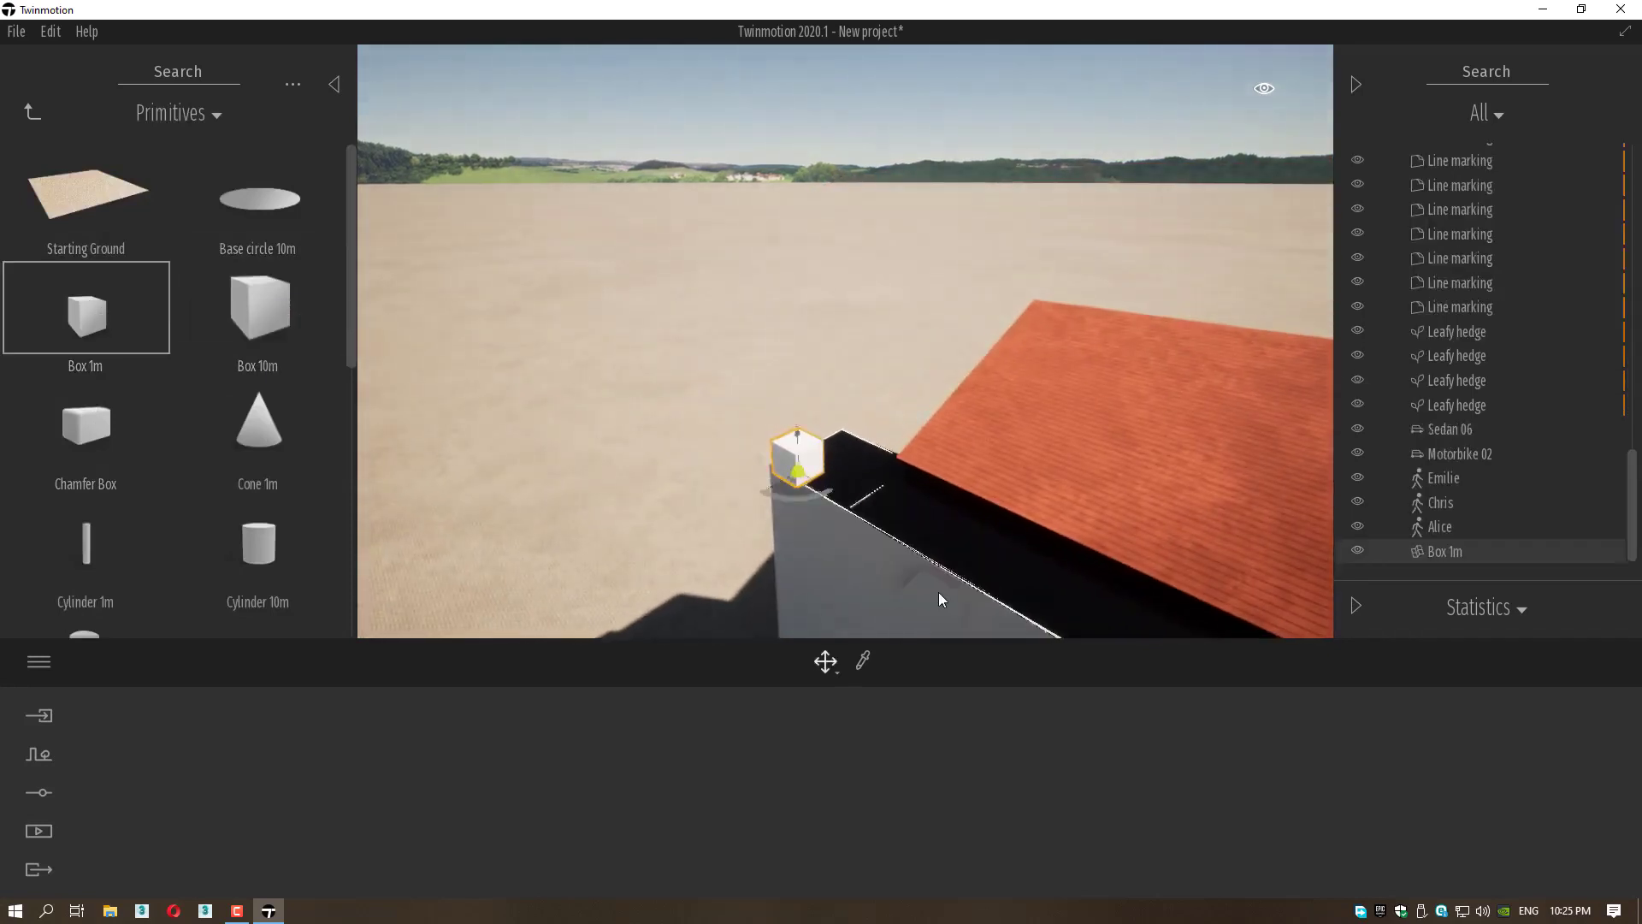
Scale the box down into a thin flat slab and lengthen it across the short side of the roof opening.
scroll(855, 513, "up", 3)
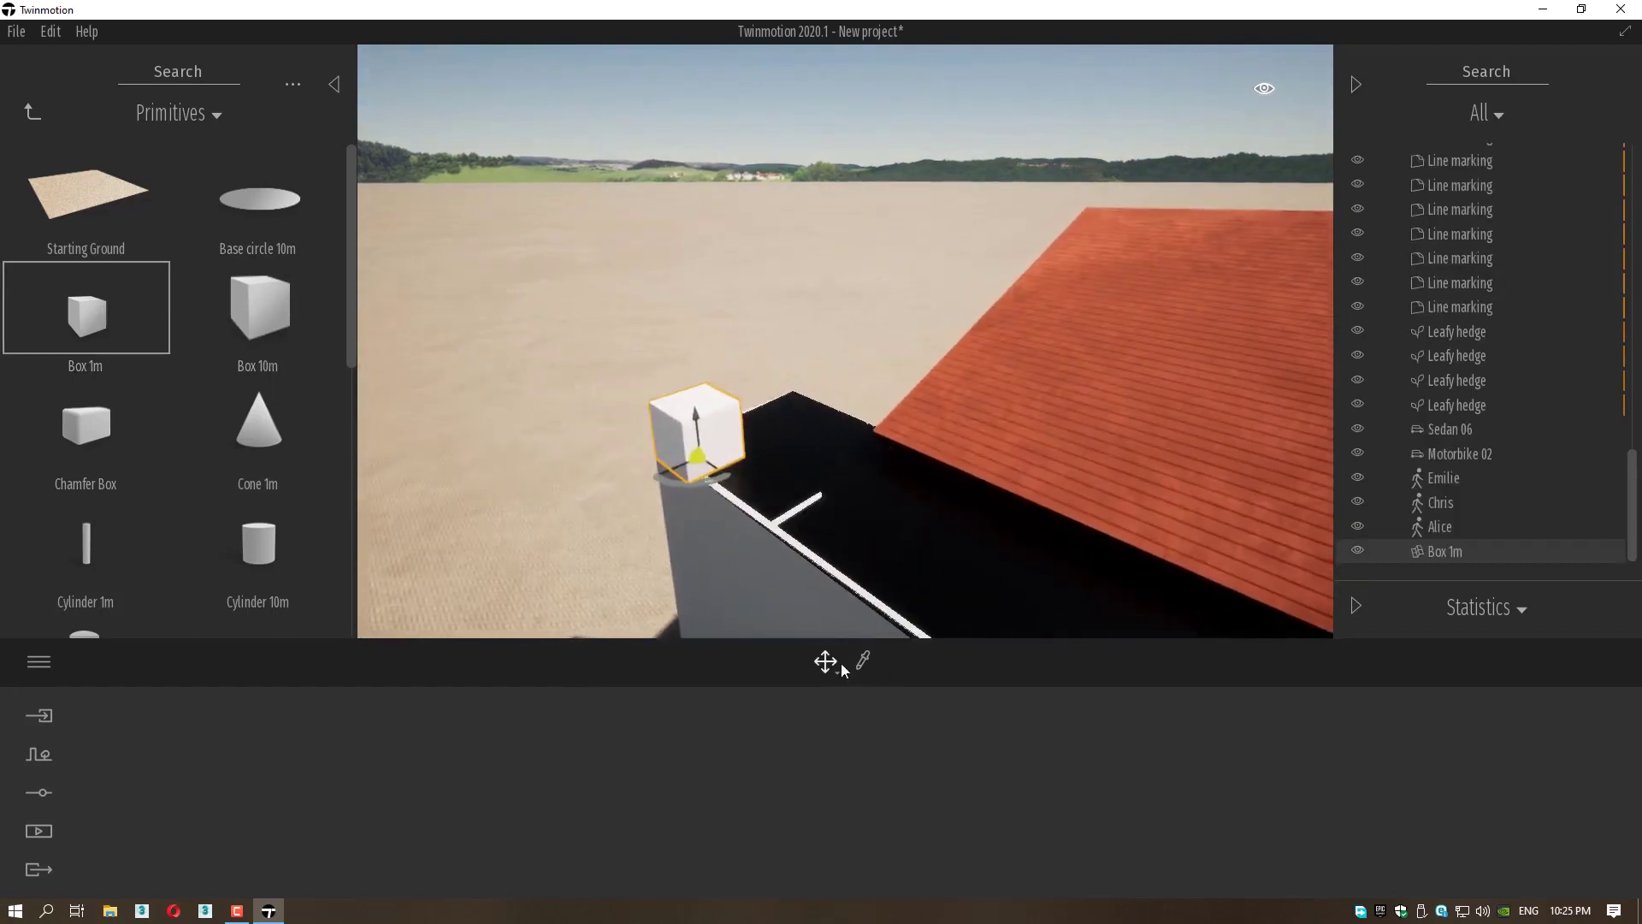
mouse_move(841, 670)
left_click(853, 547)
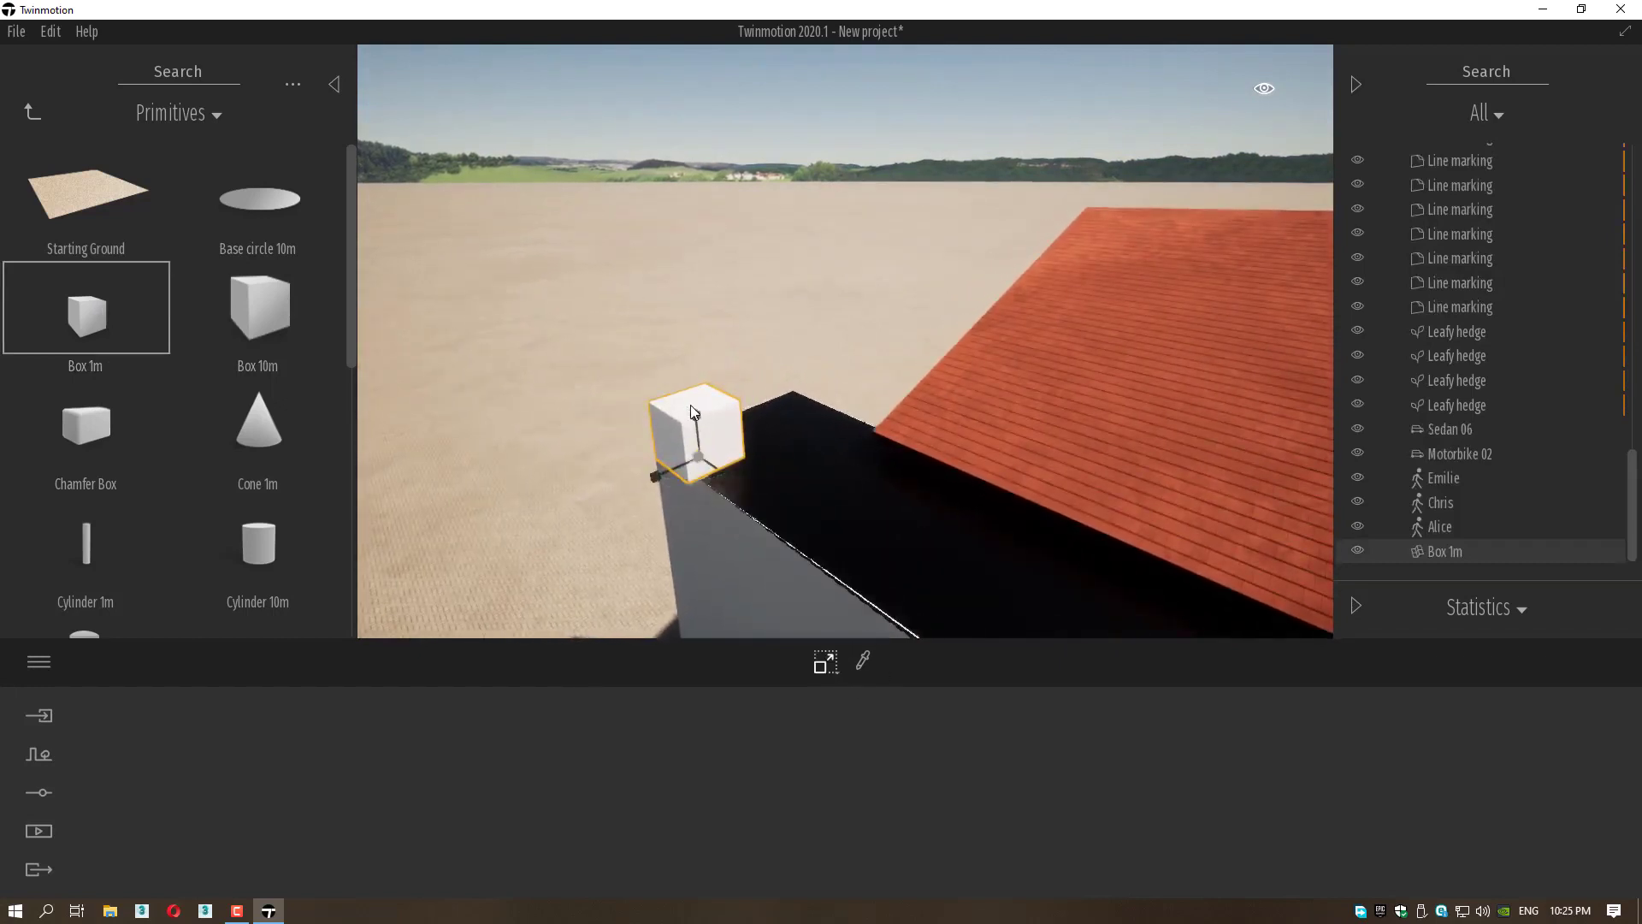
left_click_drag(694, 427, 761, 727)
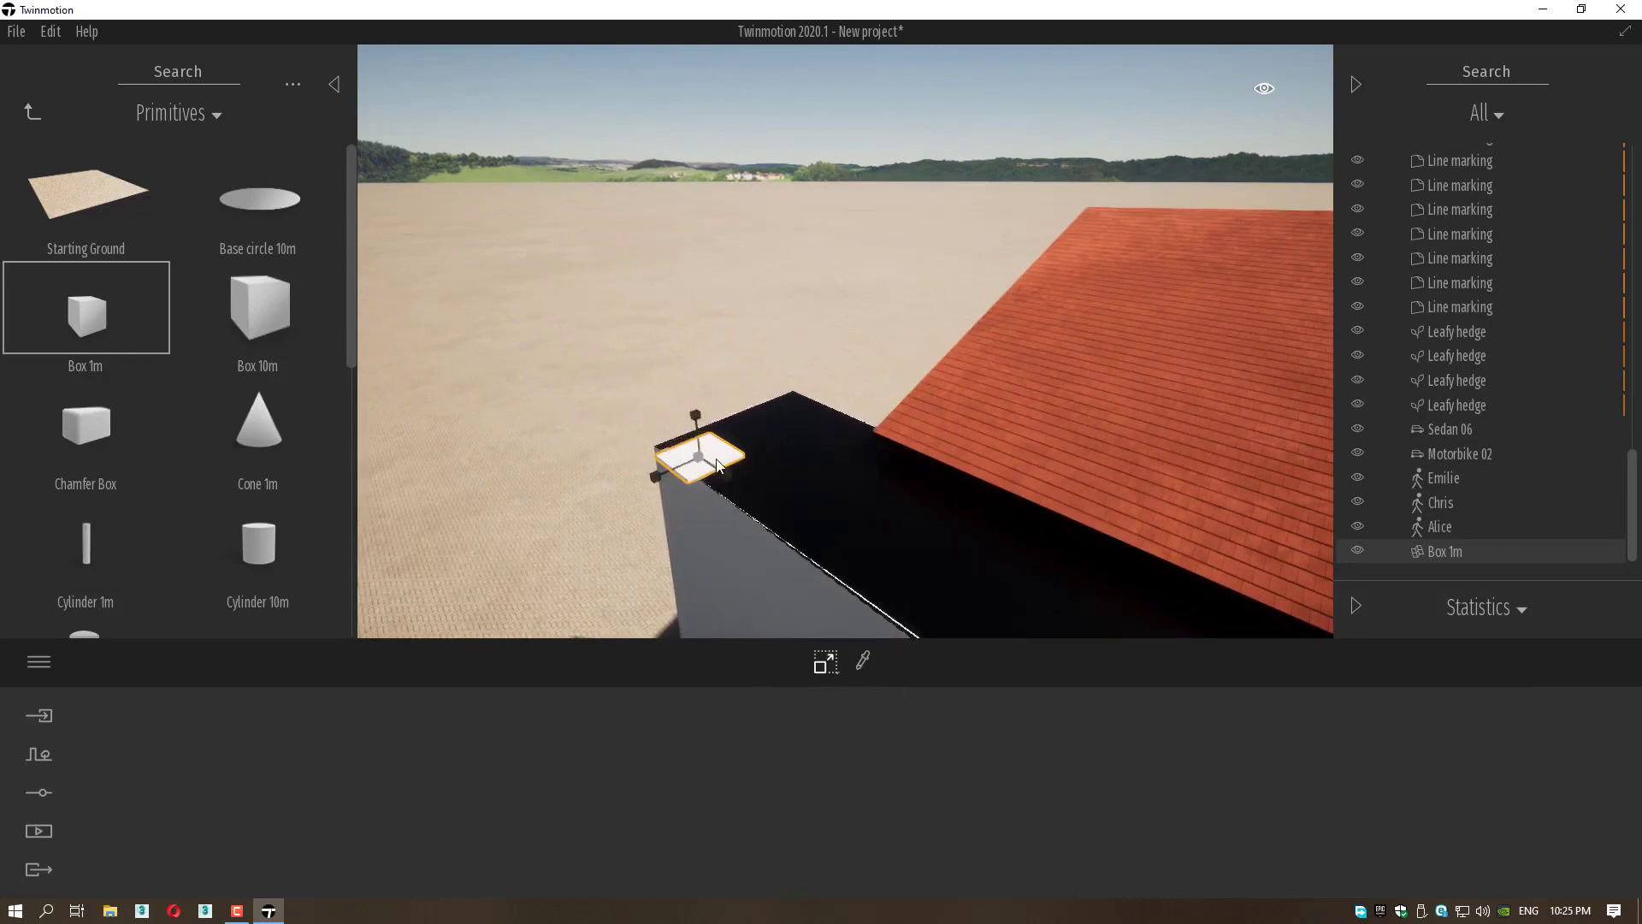
left_click_drag(657, 476, 493, 562)
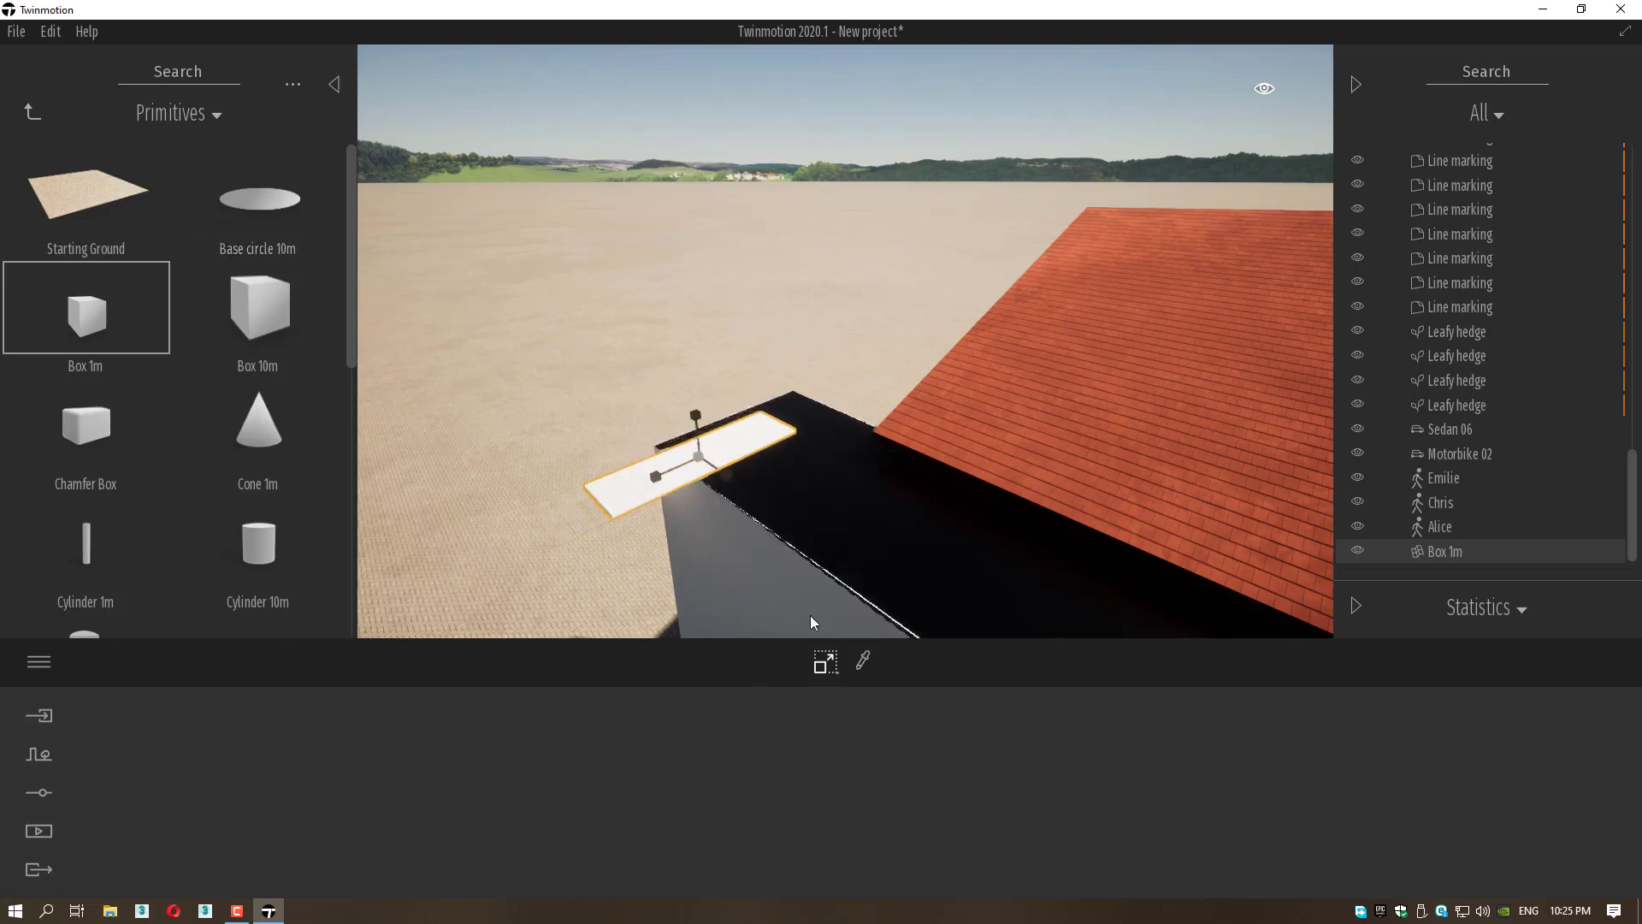
Move the flat slab onto the outer end of the roof opening, lined up with the side wall's corner.
left_click(825, 661)
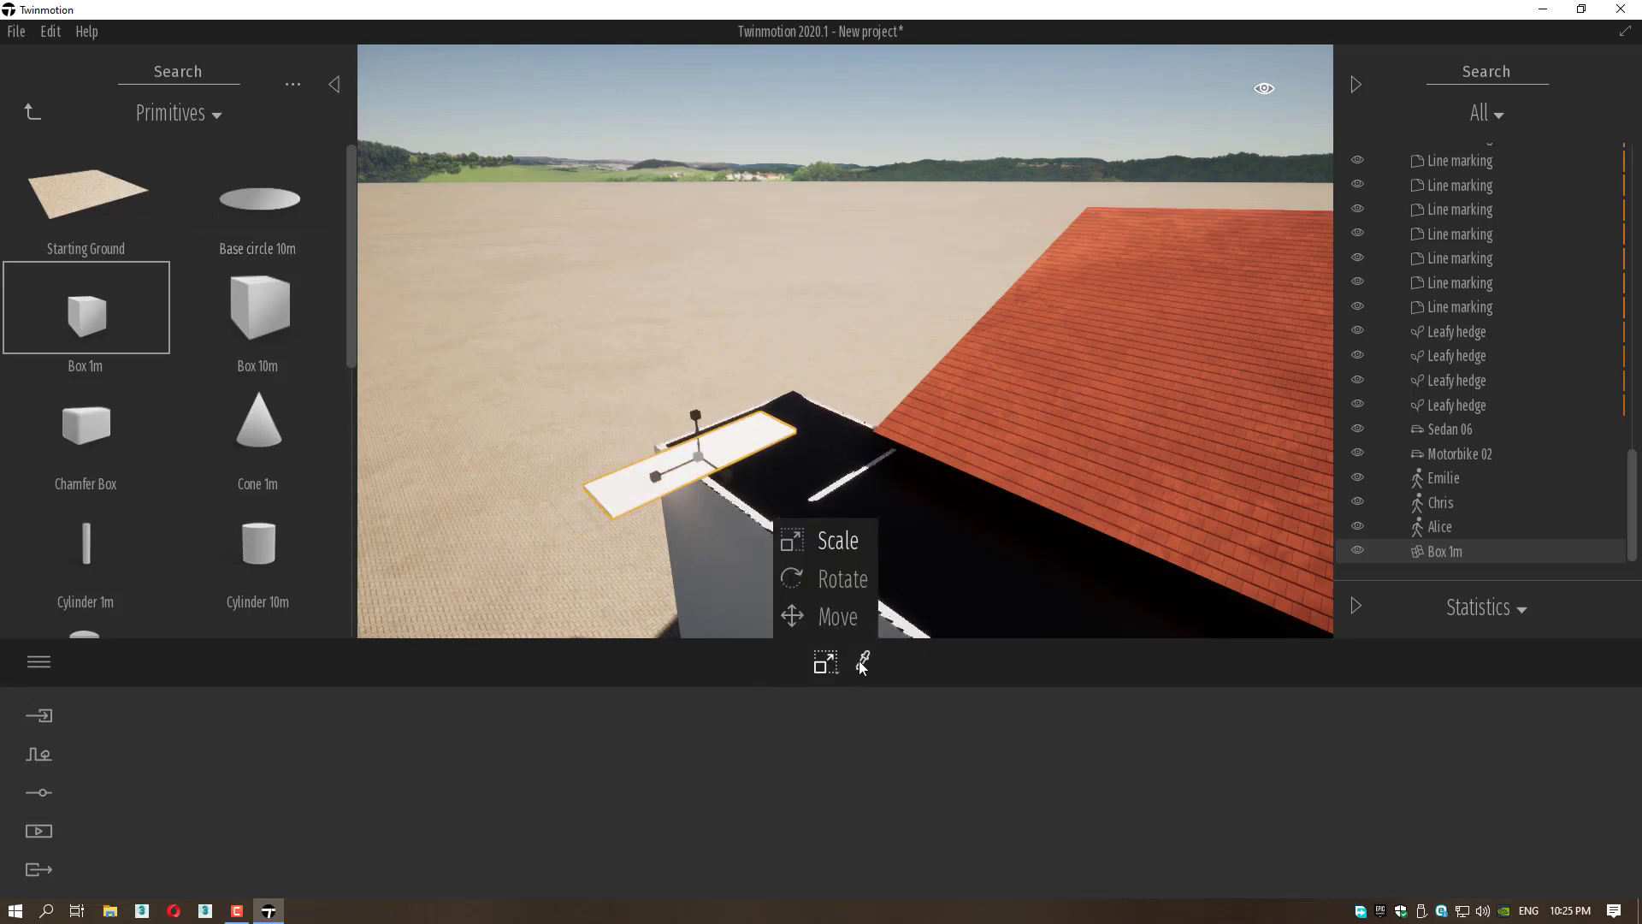
left_click(840, 616)
left_click_drag(725, 461, 751, 429)
right_click_drag(782, 464, 966, 479)
middle_click_drag(781, 464, 932, 444)
right_click_drag(782, 464, 957, 444)
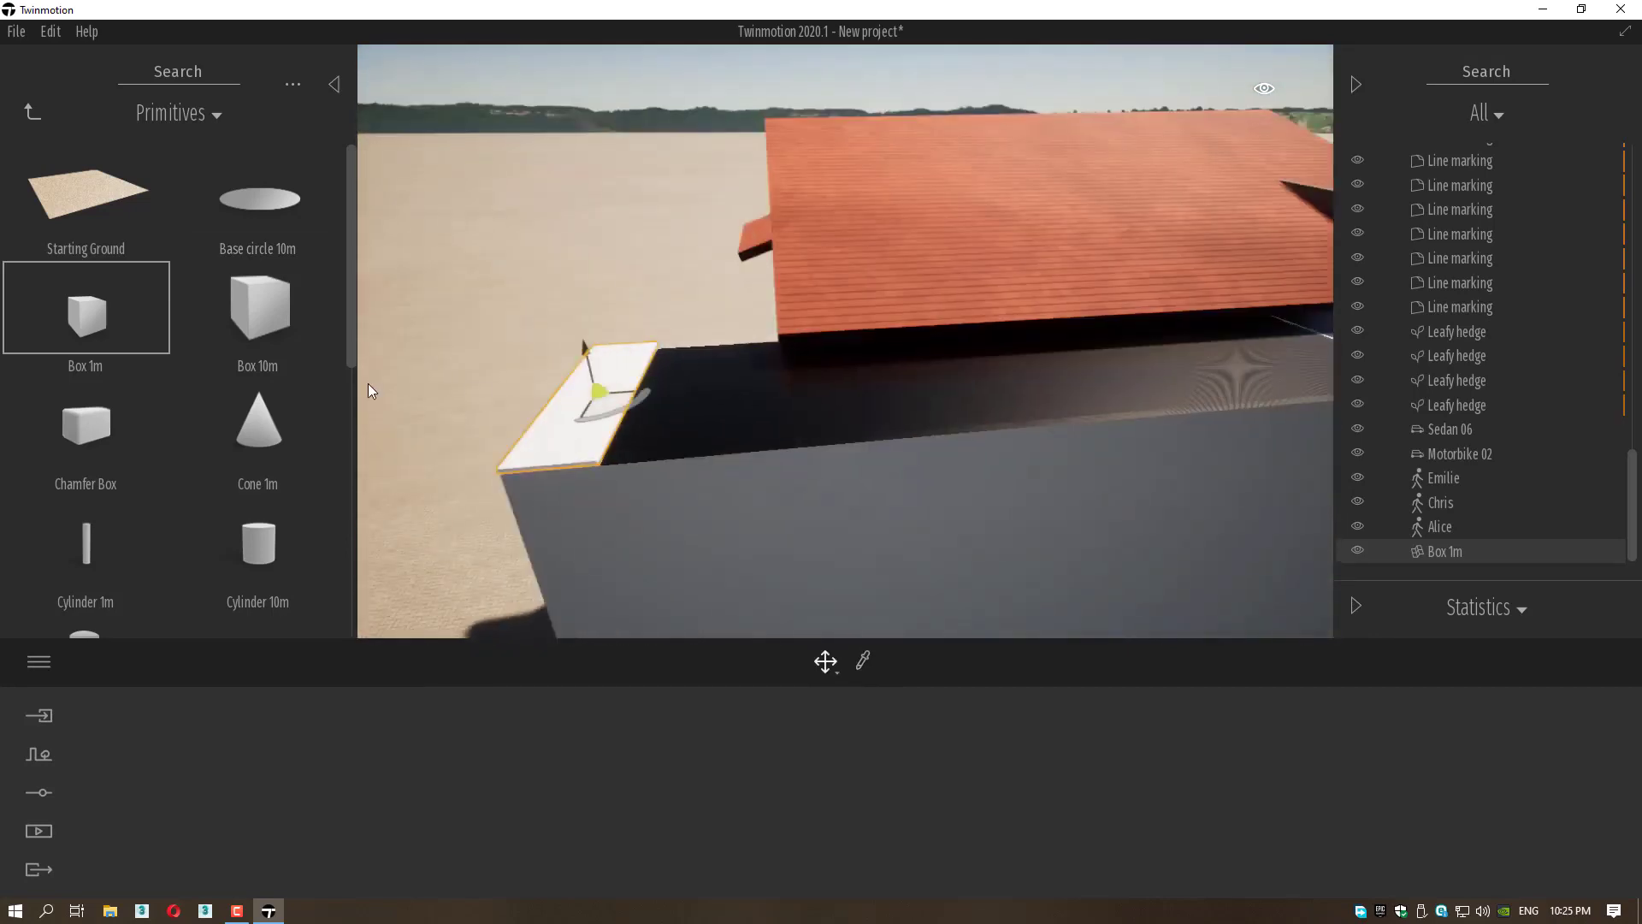
Scale the slab lengthwise along the side wall to roughly match the length of the roof opening.
left_click(824, 664)
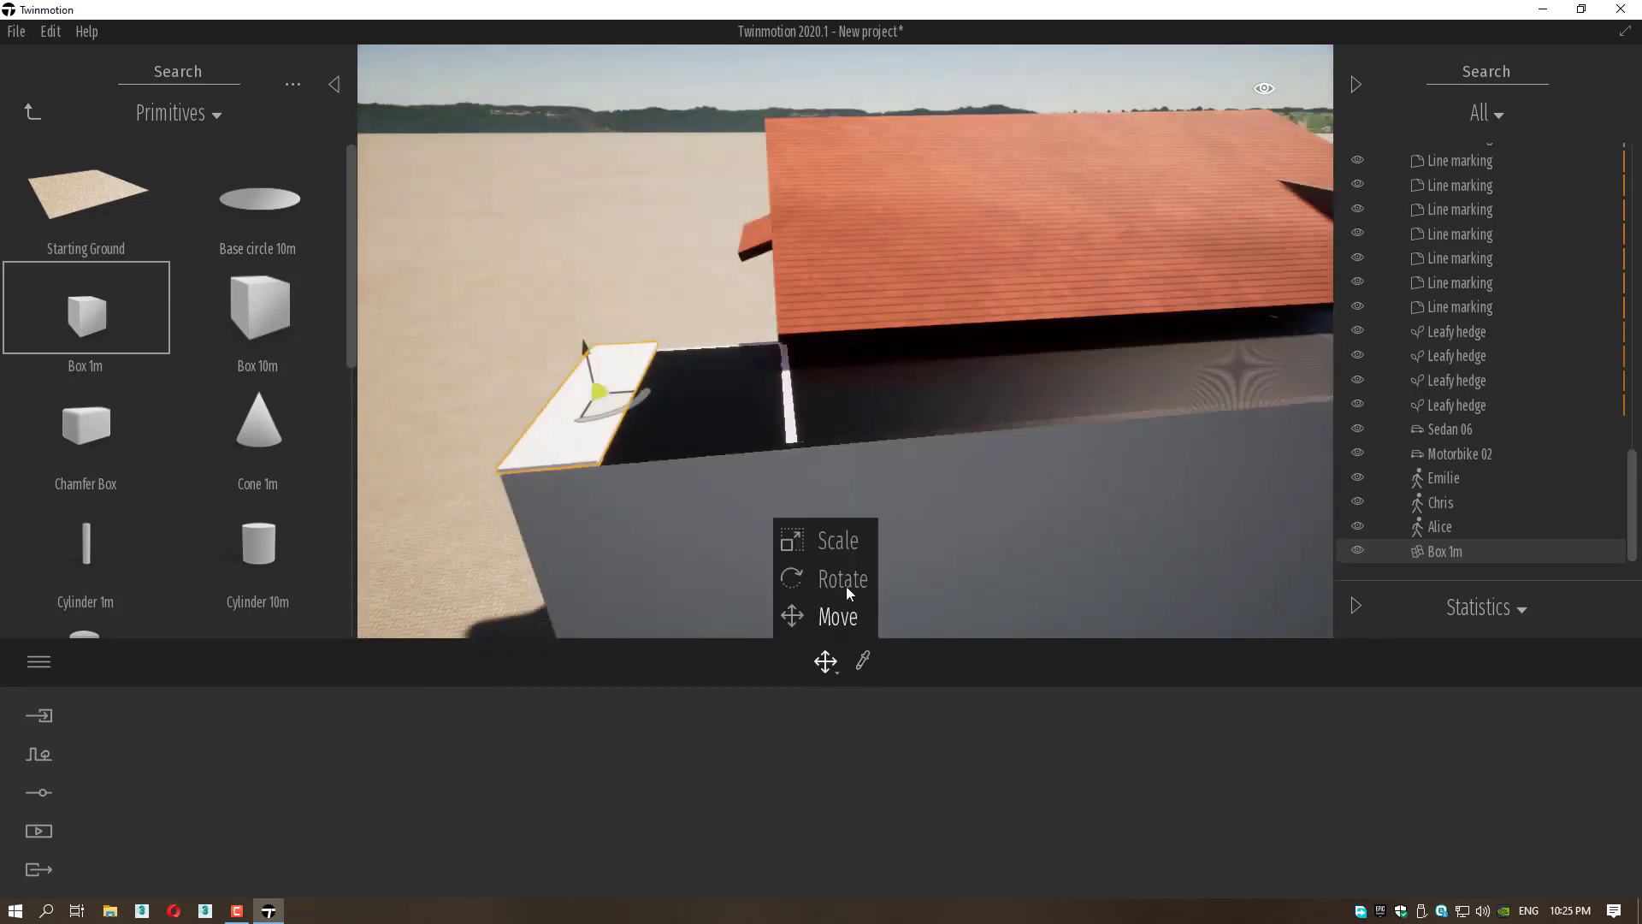
left_click(843, 532)
left_click_drag(648, 389, 1133, 391)
scroll(1035, 392, "down", 4)
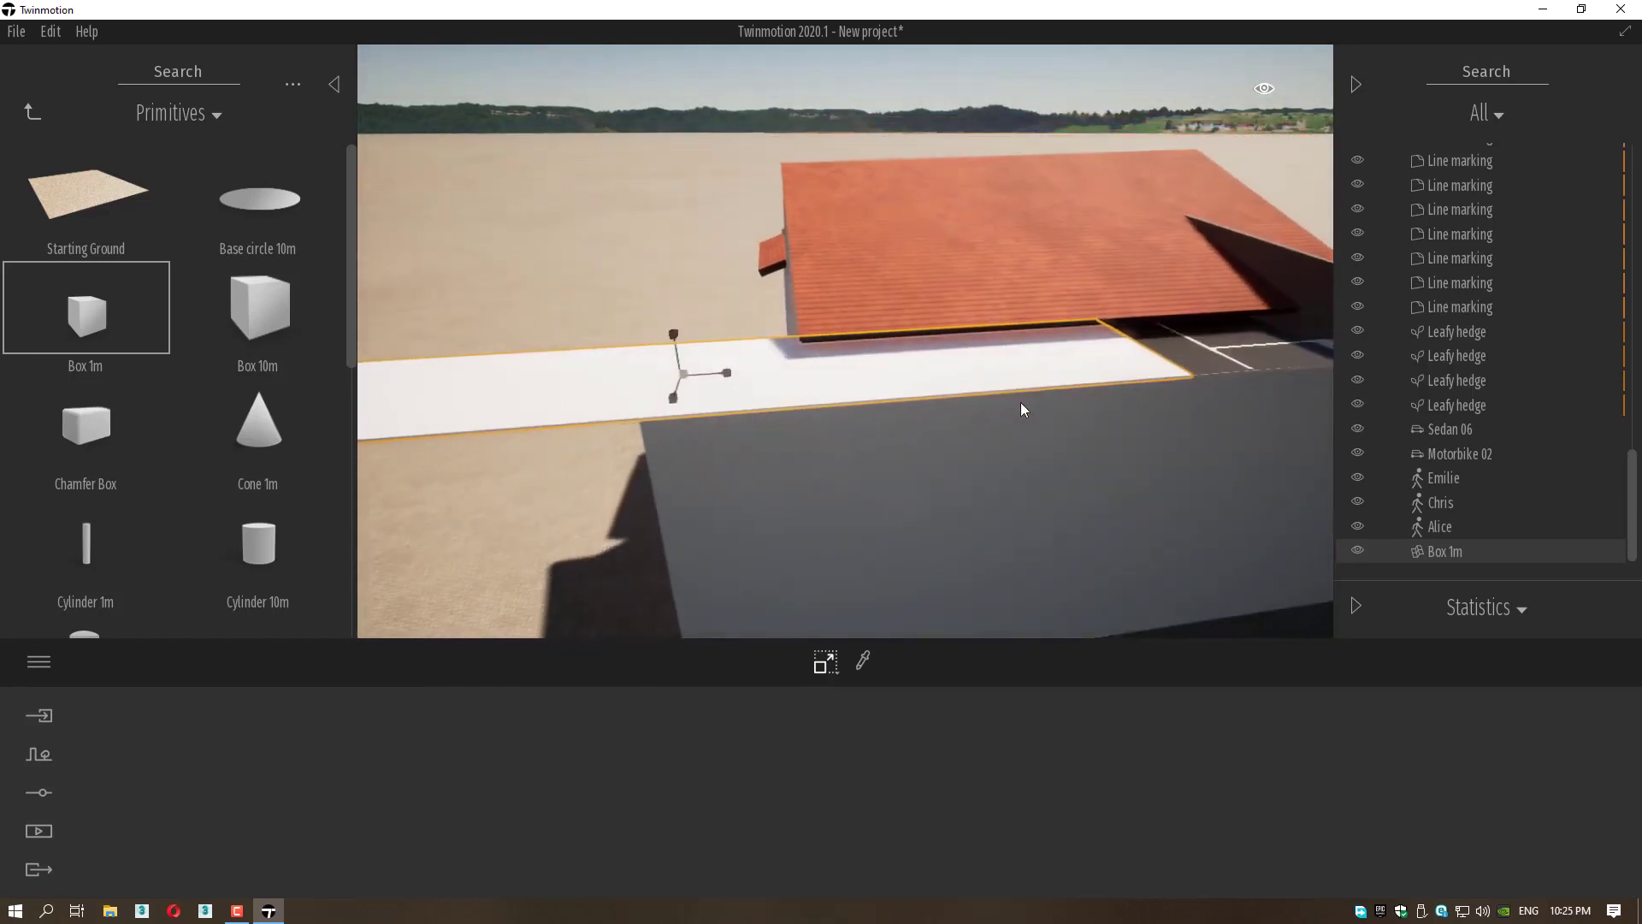
middle_click_drag(1020, 402, 922, 414)
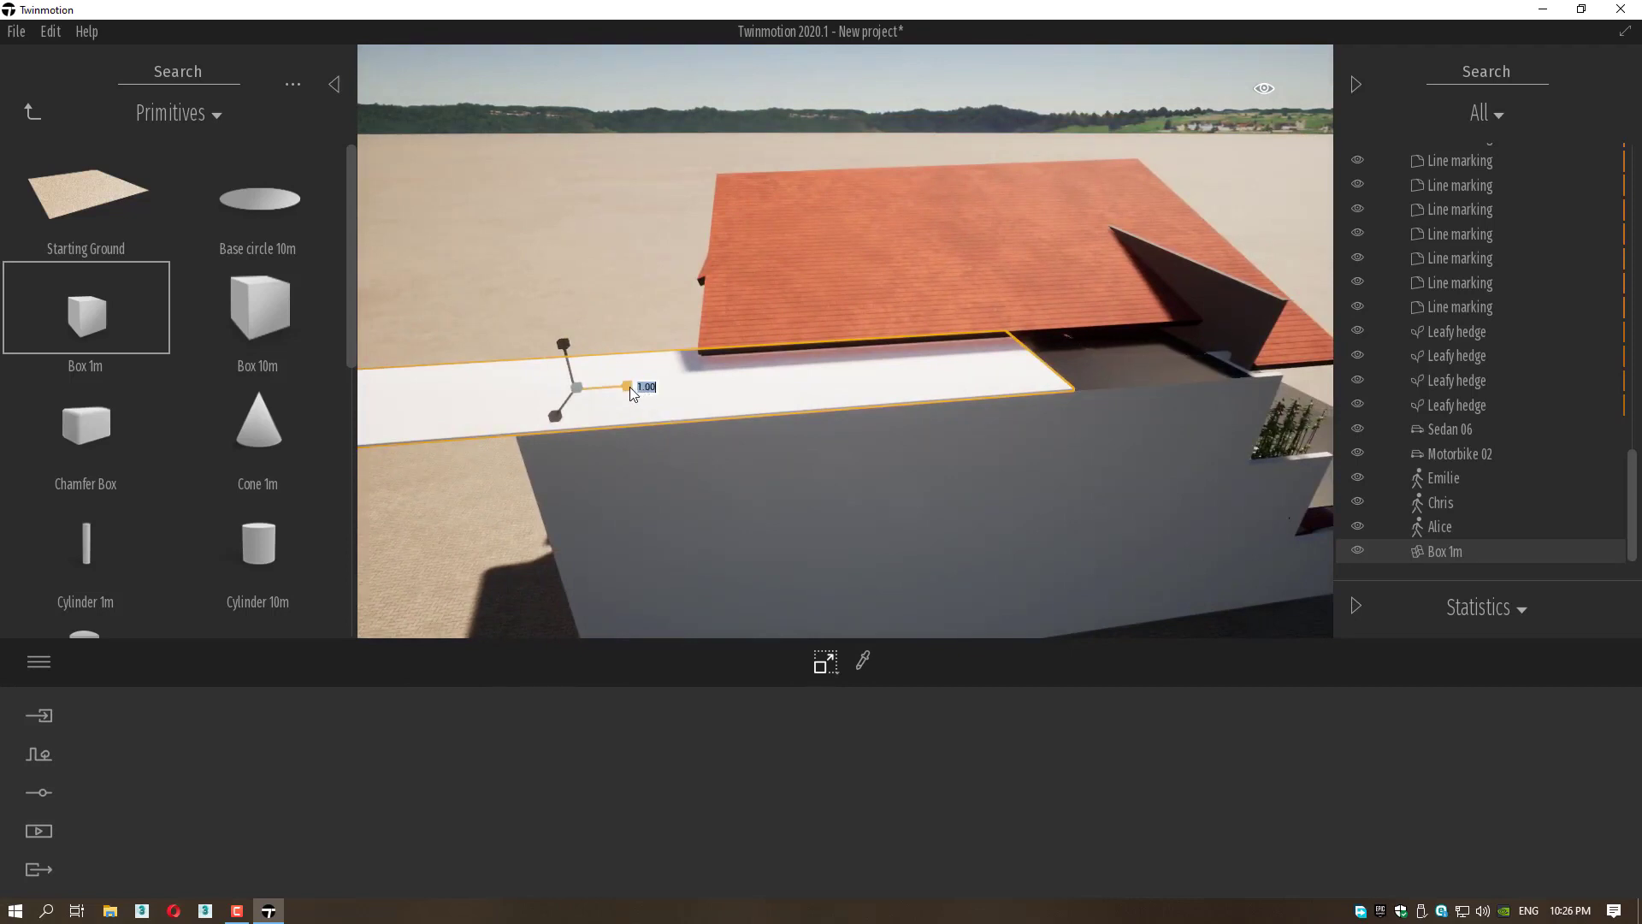
left_click_drag(614, 392, 569, 388)
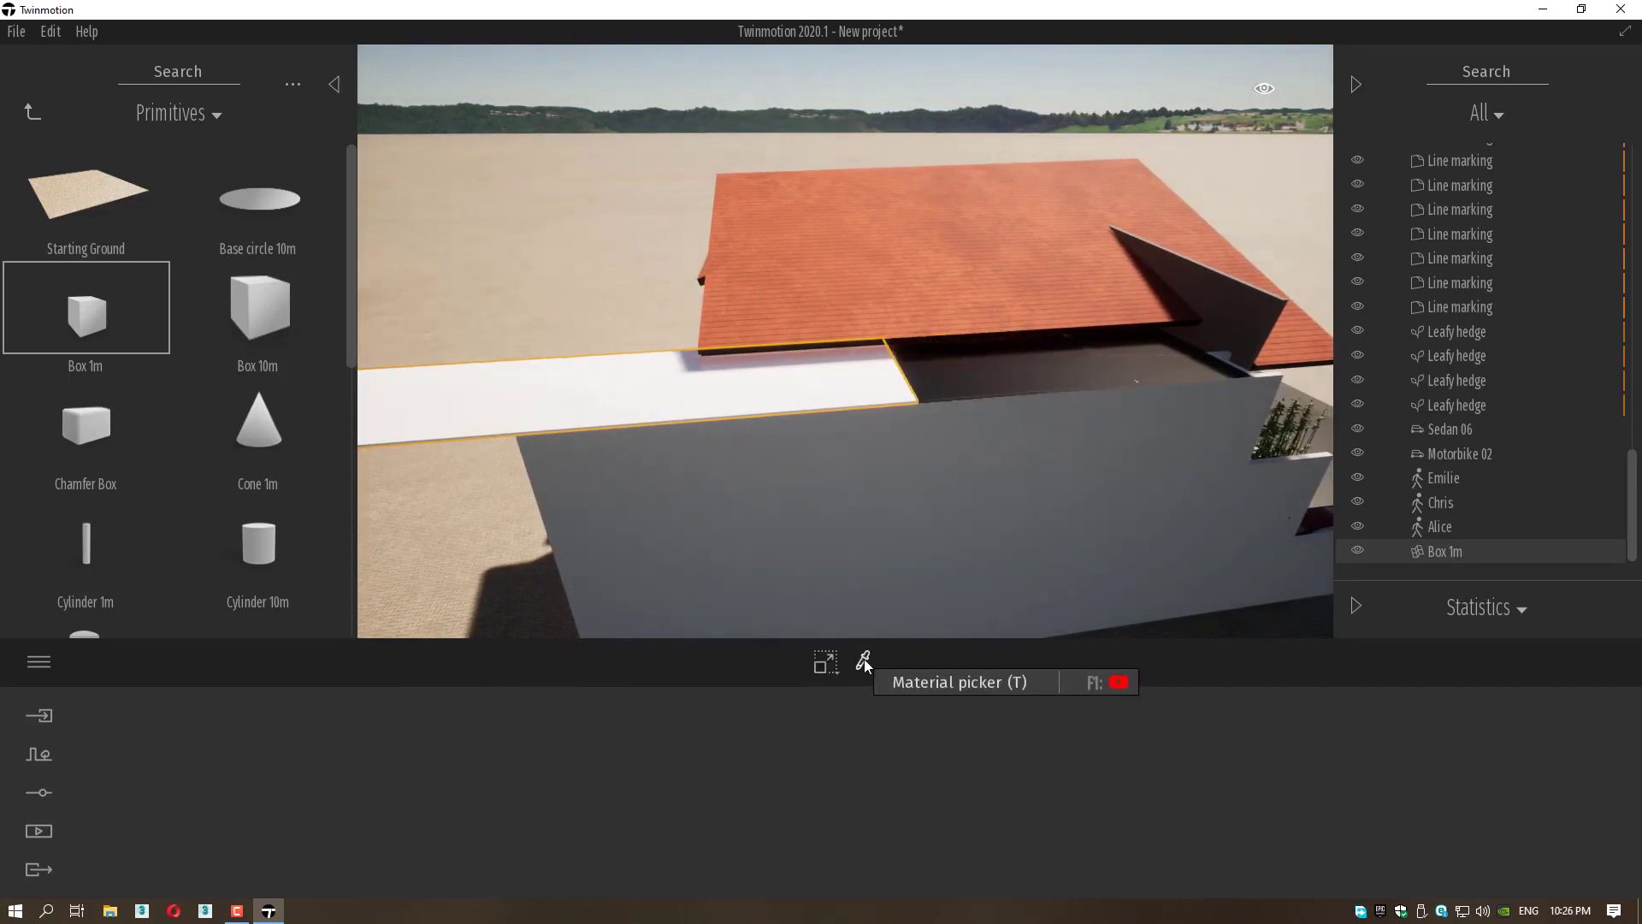
Move the lengthened slab along the side wall so it sits centrally over the roof opening.
left_click(826, 663)
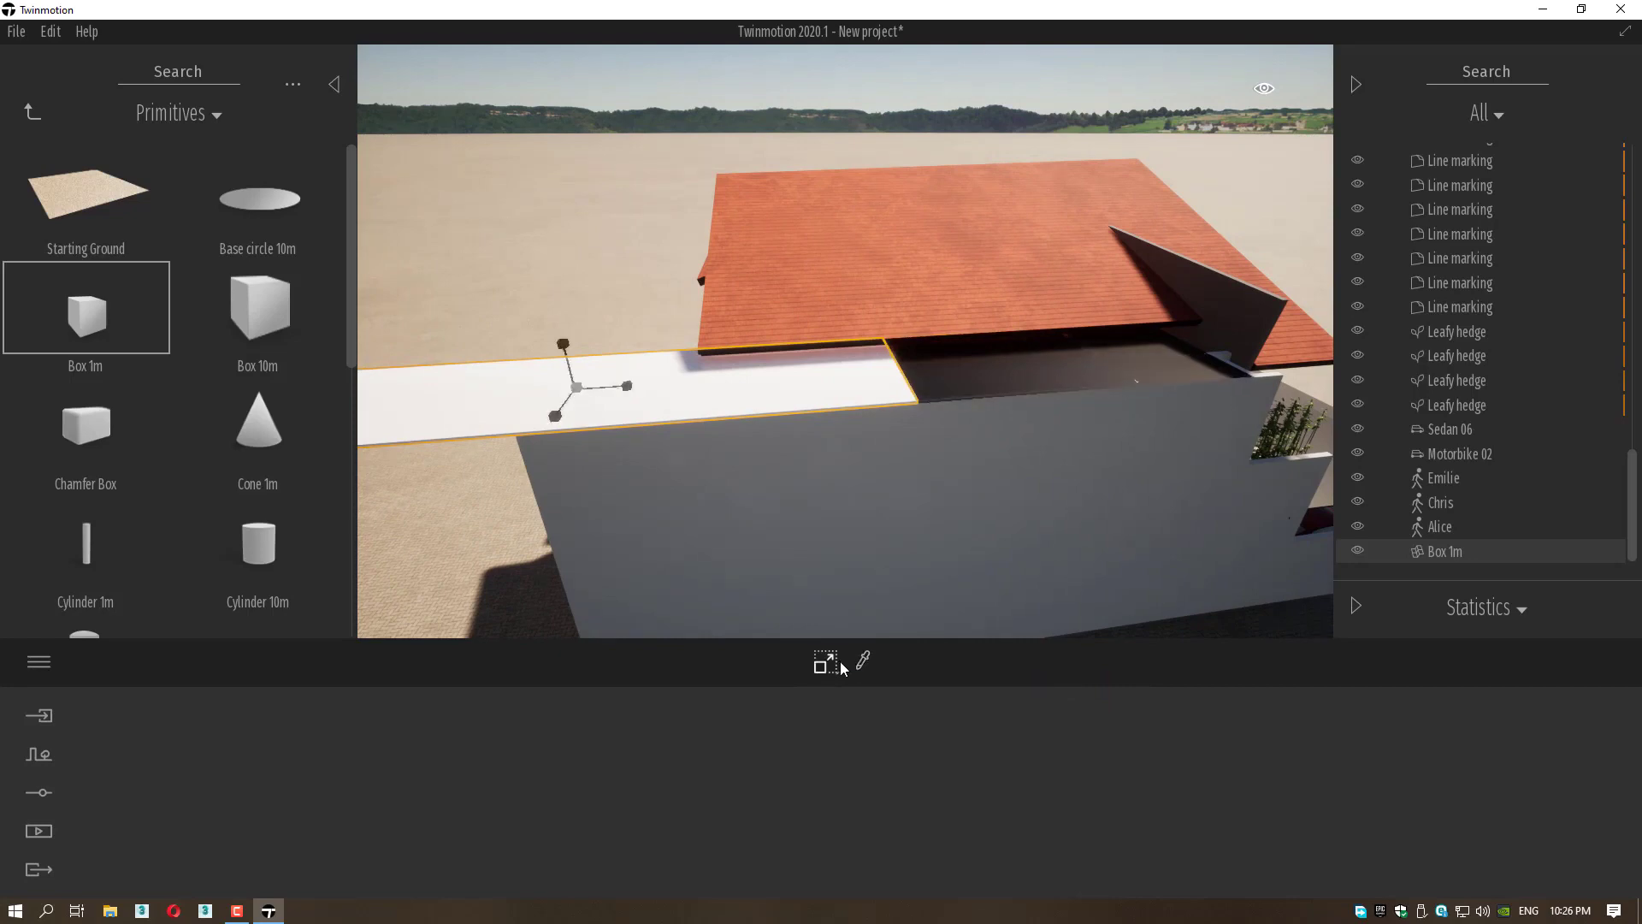
mouse_move(828, 668)
left_click_drag(604, 393, 927, 373)
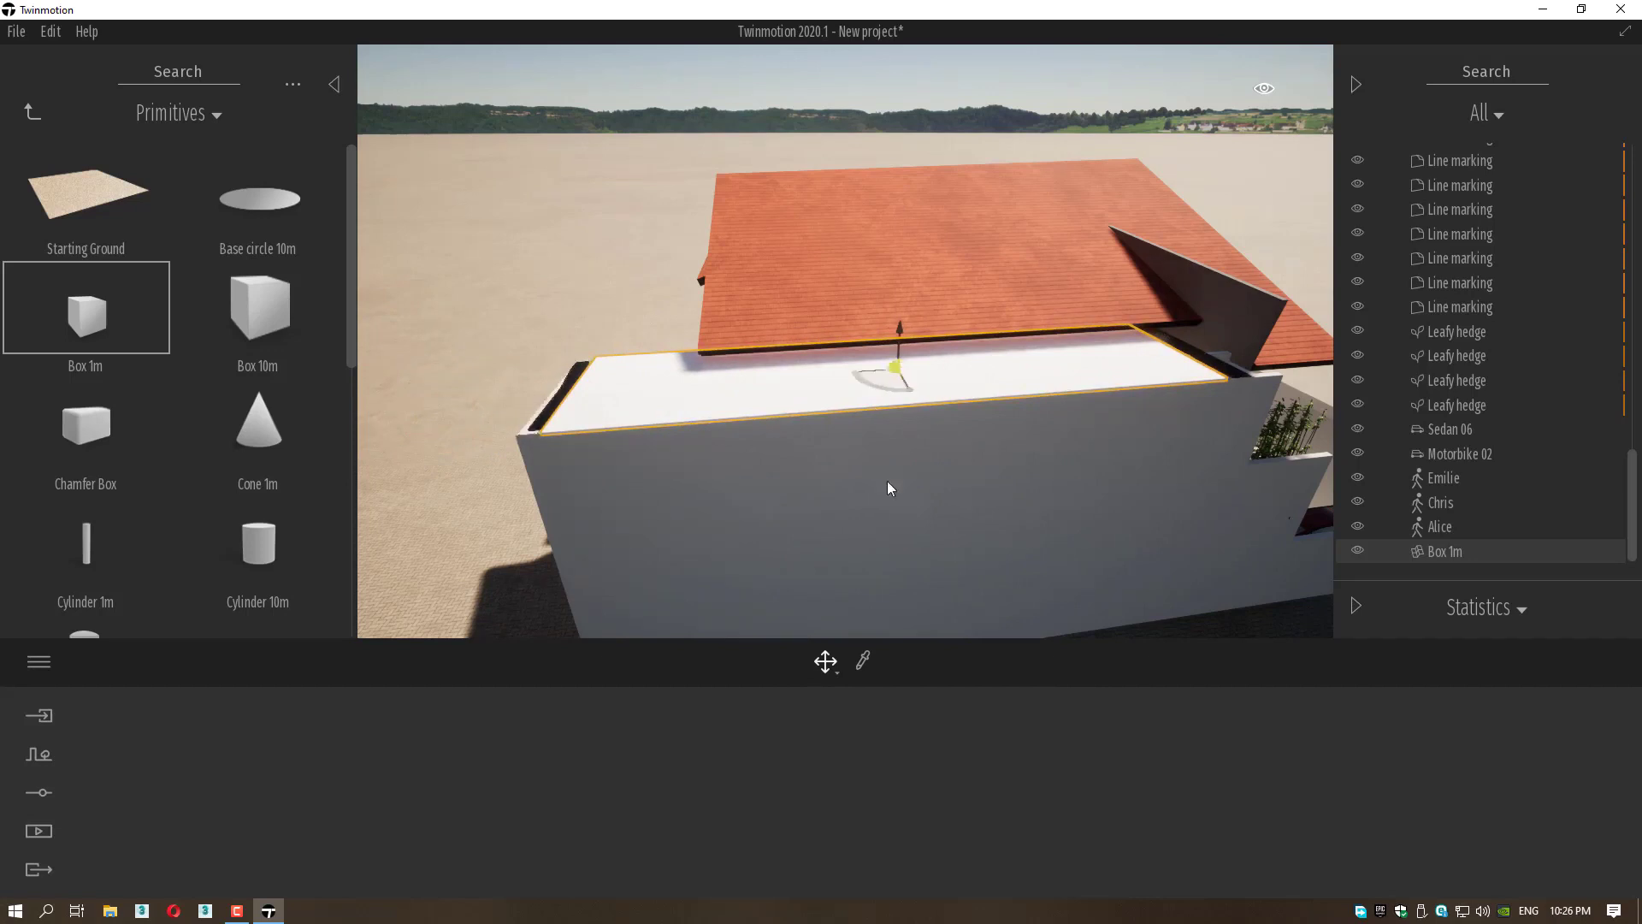
Stretch the slab slightly to close the gaps at both ends and shift it flush with the wall edges.
left_click(826, 663)
left_click(849, 545)
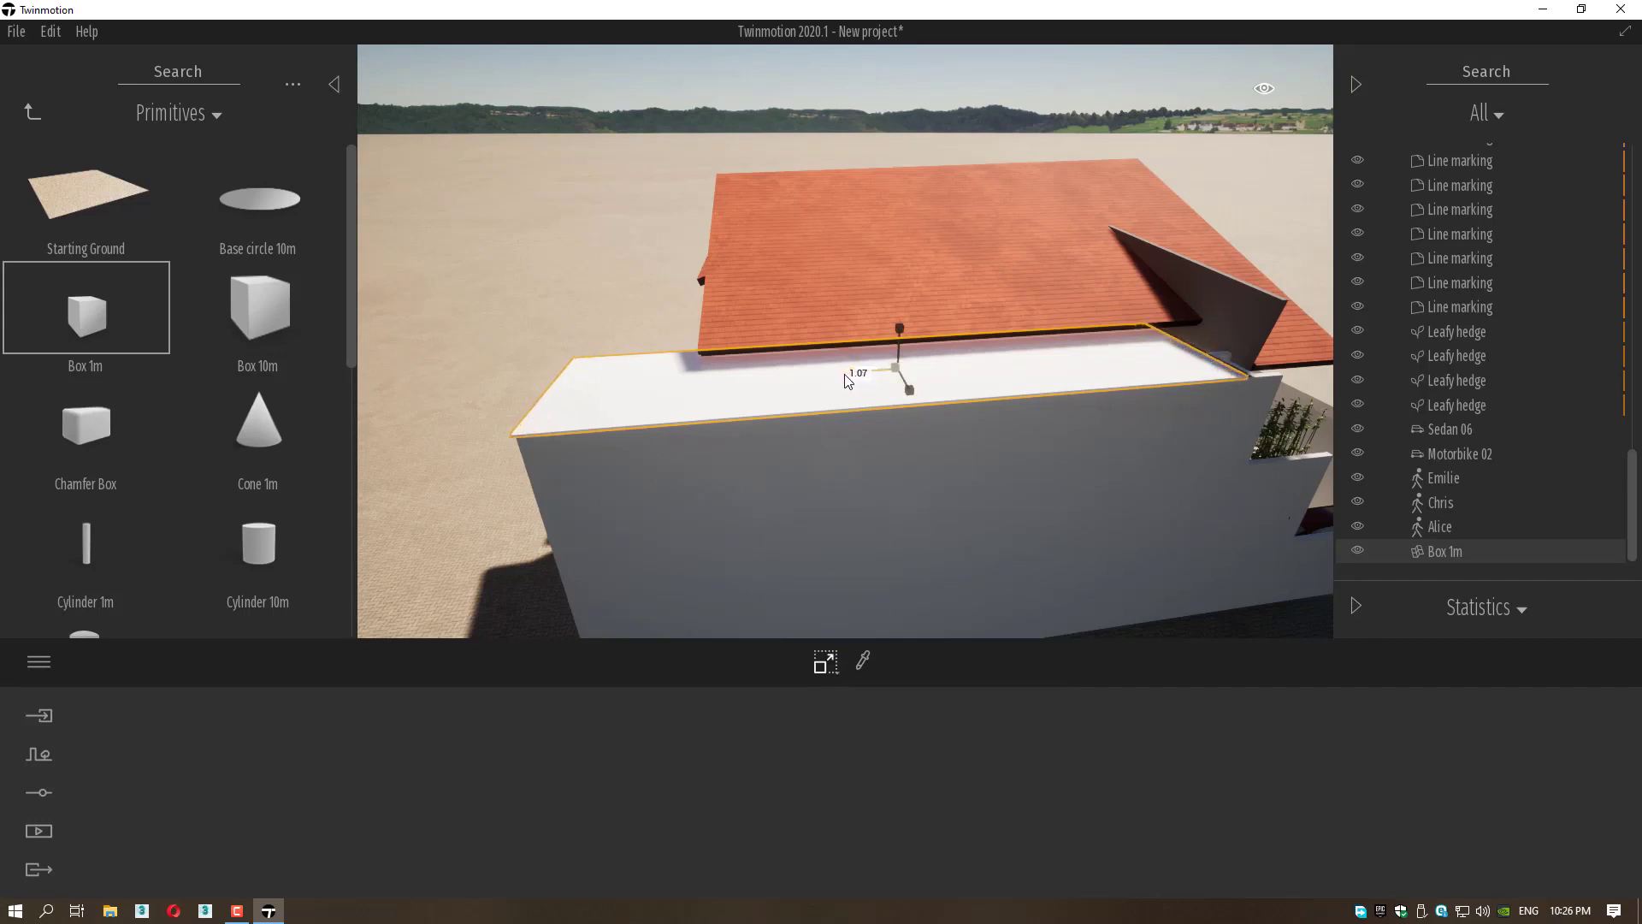
left_click(827, 664)
left_click(849, 619)
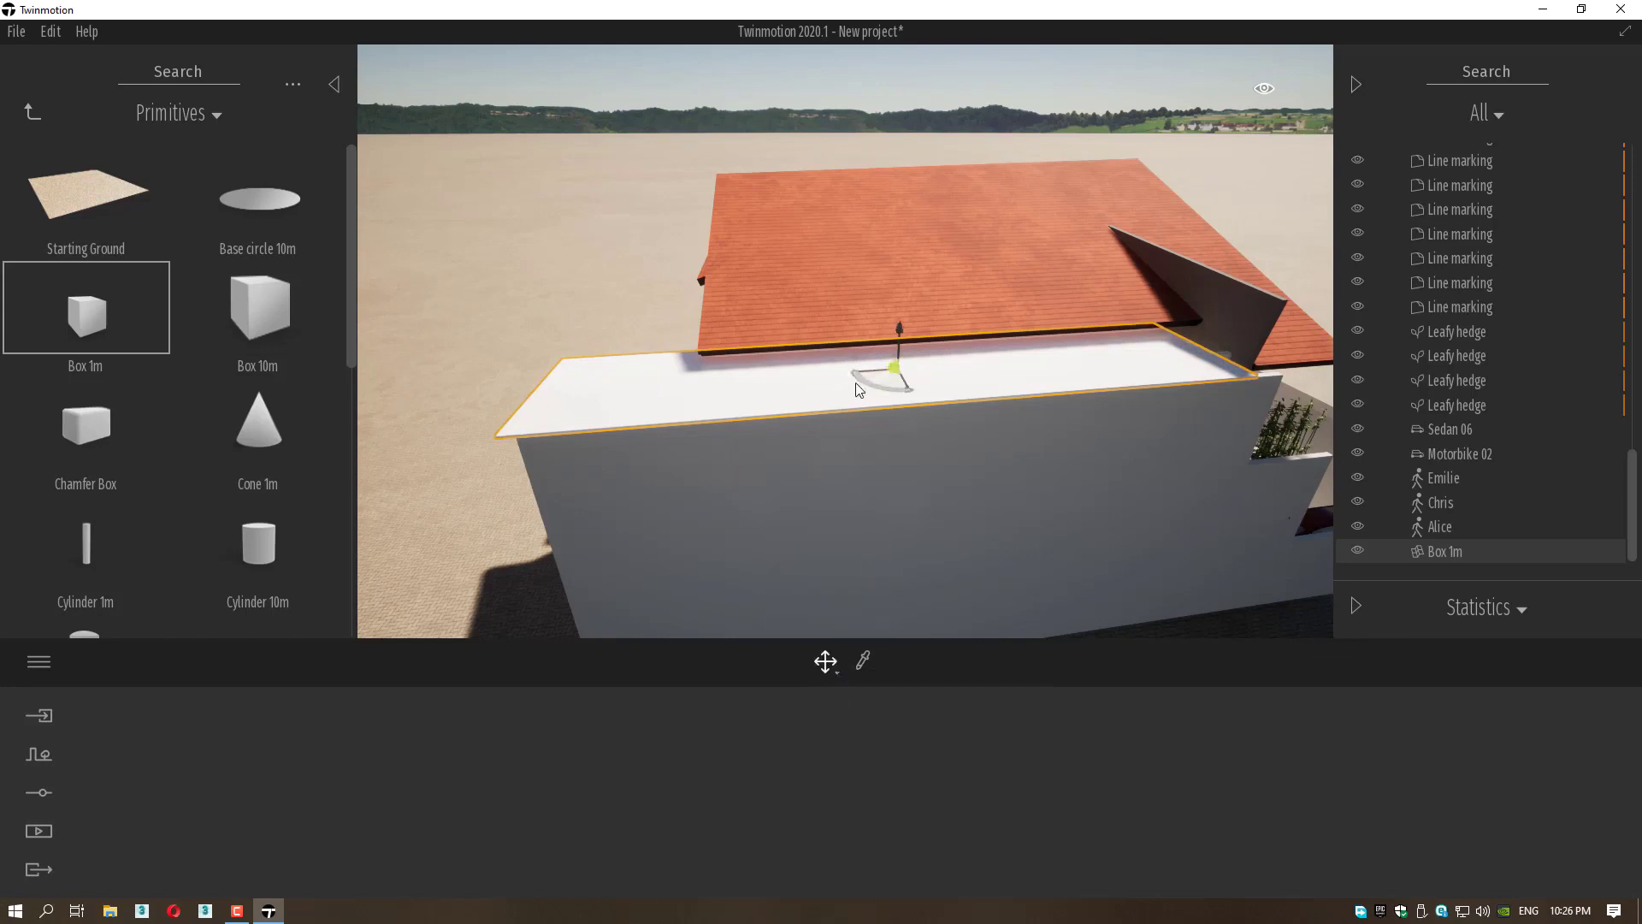
left_click_drag(869, 374, 882, 371)
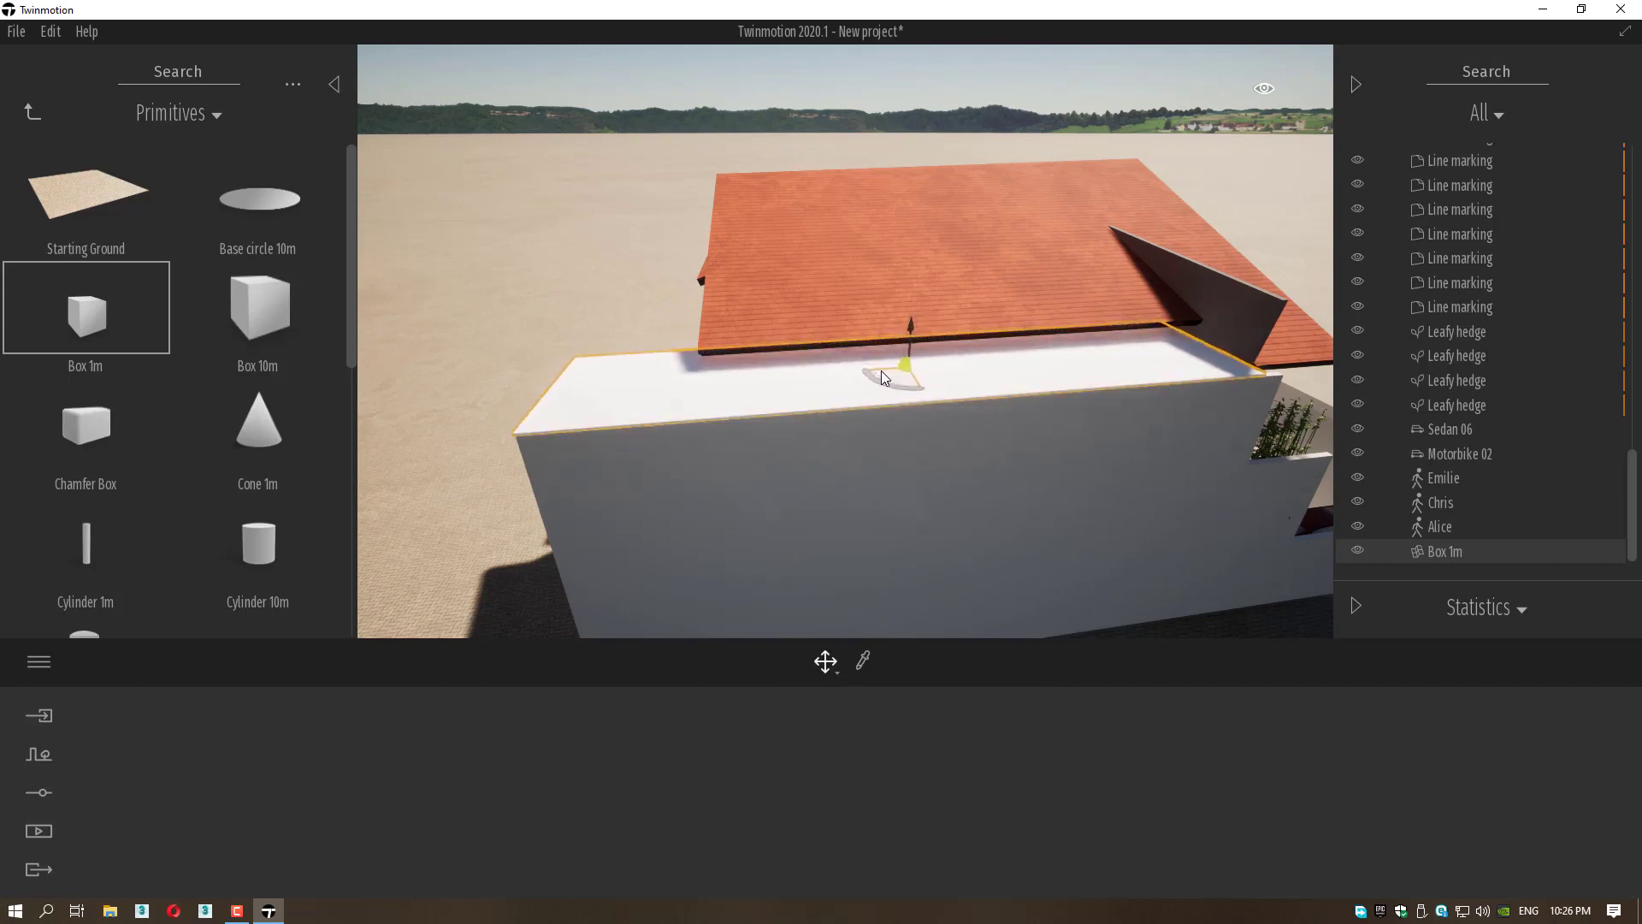
left_click(880, 377)
Examine the covered roof opening and the front of the house, including the facade, garden and windows.
key("d")
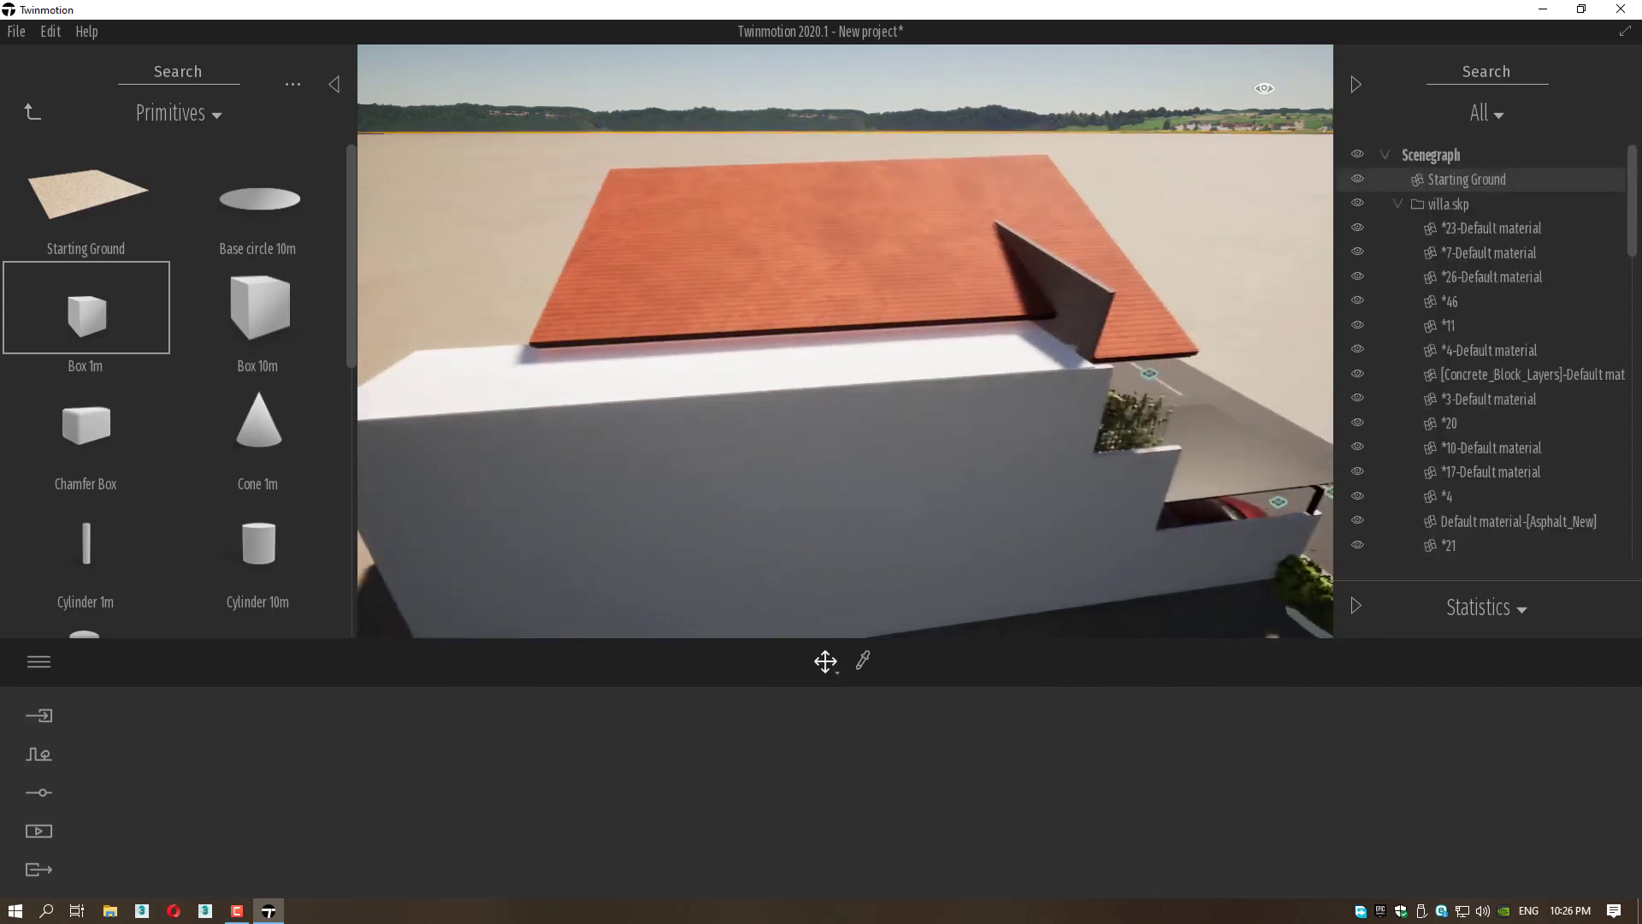
right_click_drag(880, 378, 1149, 494)
middle_click_drag(1150, 494, 940, 376)
middle_click_drag(1240, 461, 869, 489)
right_click_drag(869, 489, 869, 494)
middle_click_drag(869, 494, 885, 376)
middle_click_drag(1000, 401, 907, 422)
right_click_drag(906, 423, 925, 444)
middle_click_drag(926, 444, 735, 368)
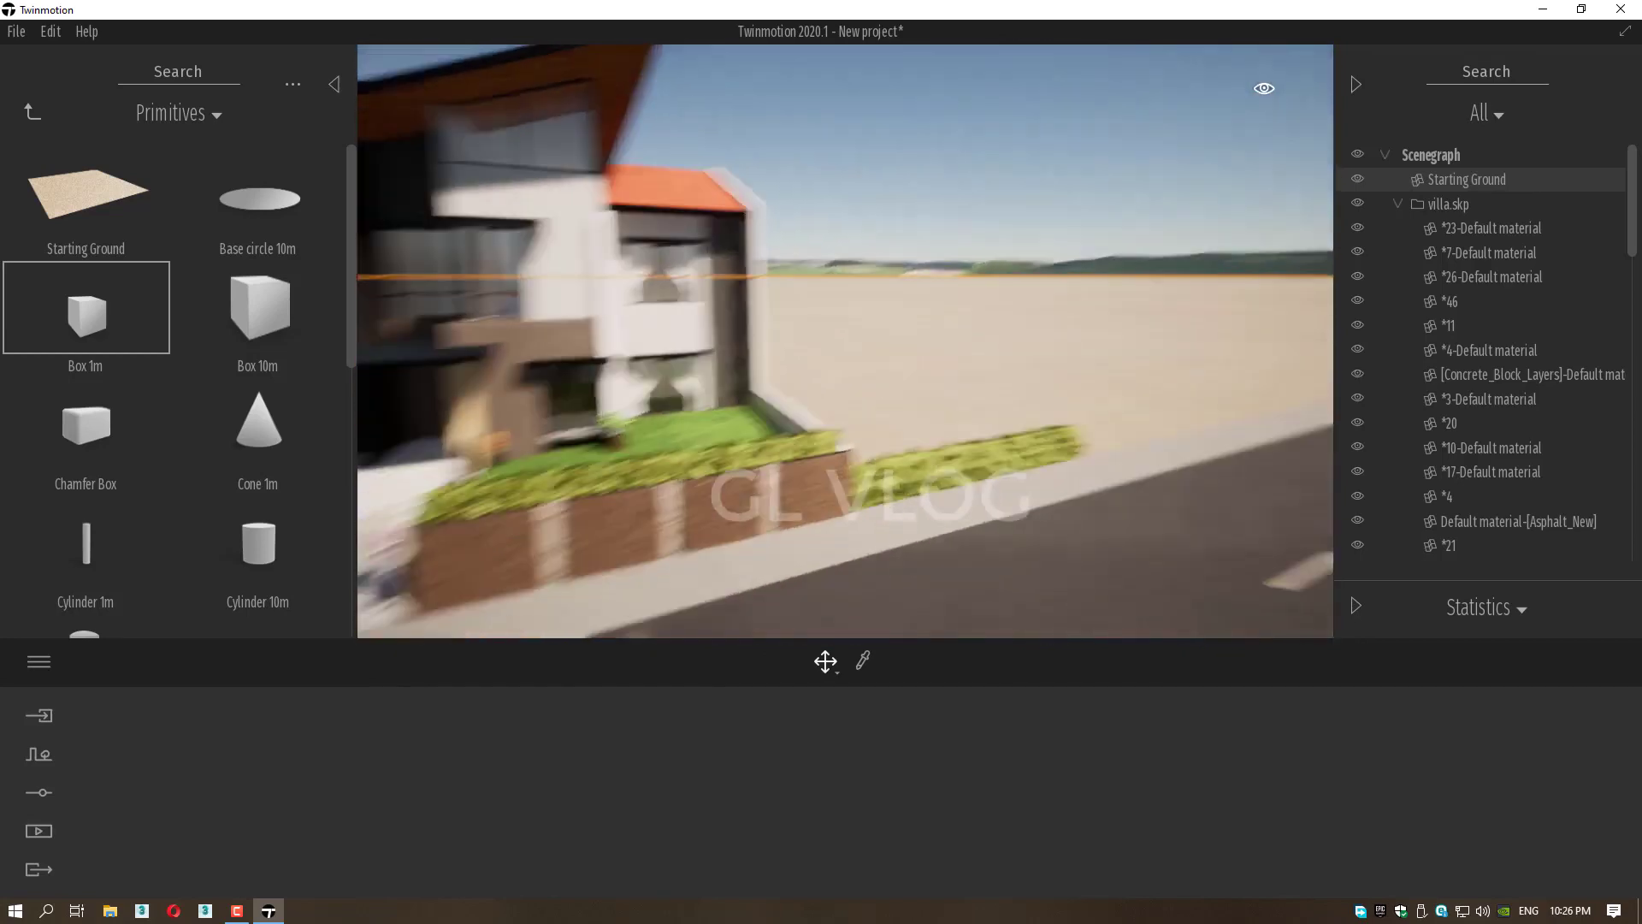
right_click_drag(1197, 376, 1089, 378)
middle_click_drag(889, 295, 920, 358)
scroll(915, 356, "up", 3)
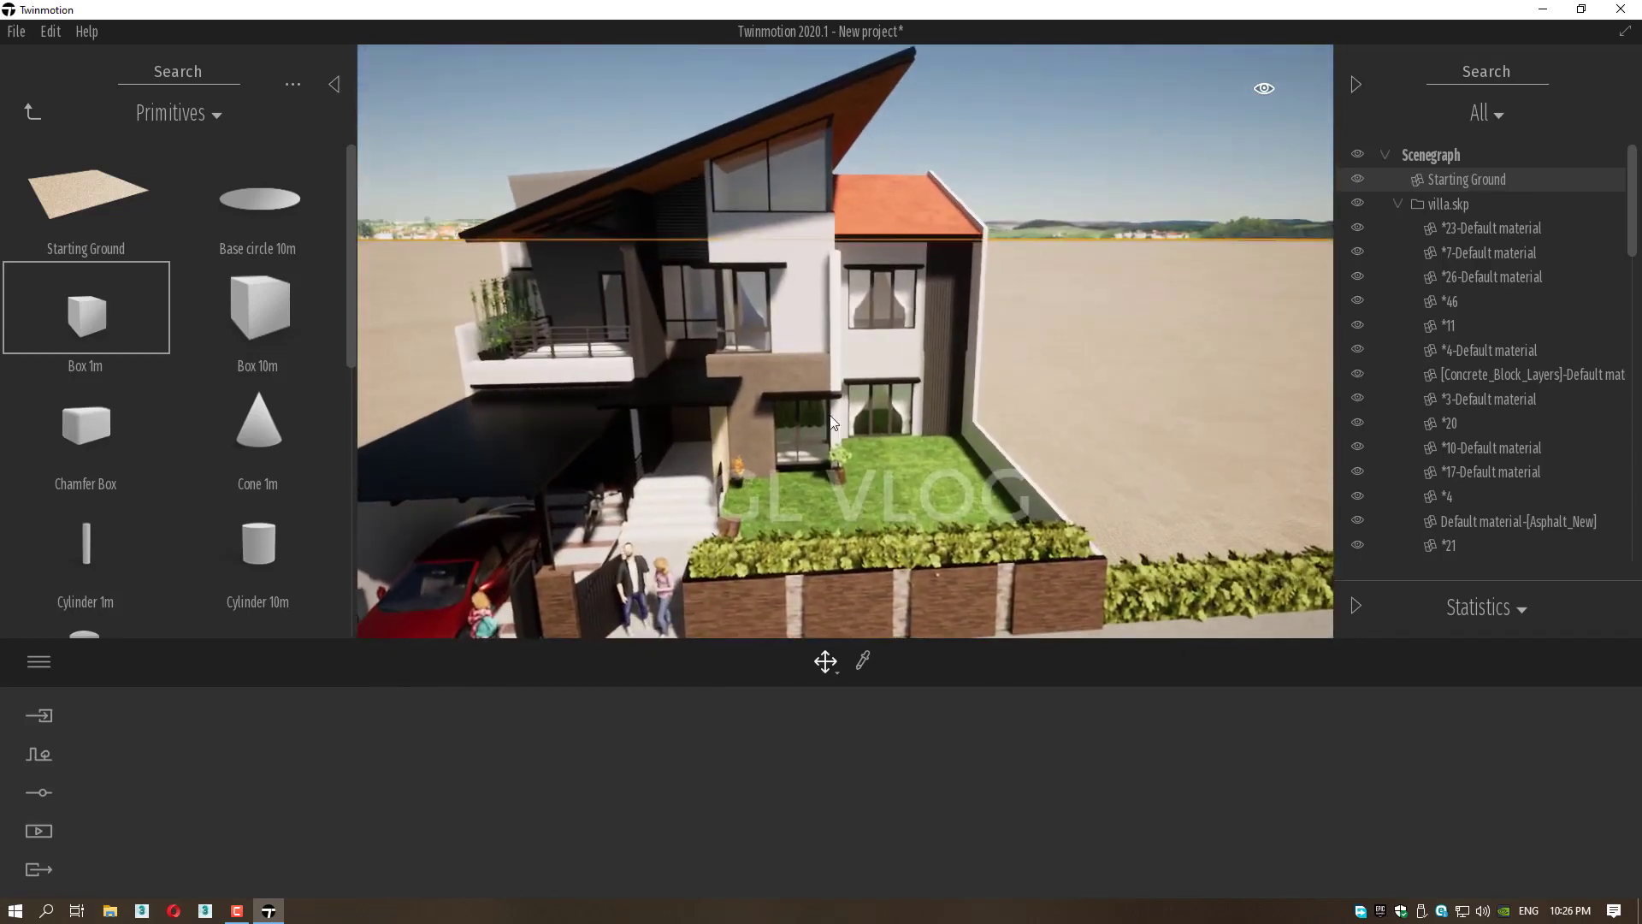
scroll(730, 458, "up", 2)
left_click_drag(730, 458, 639, 479)
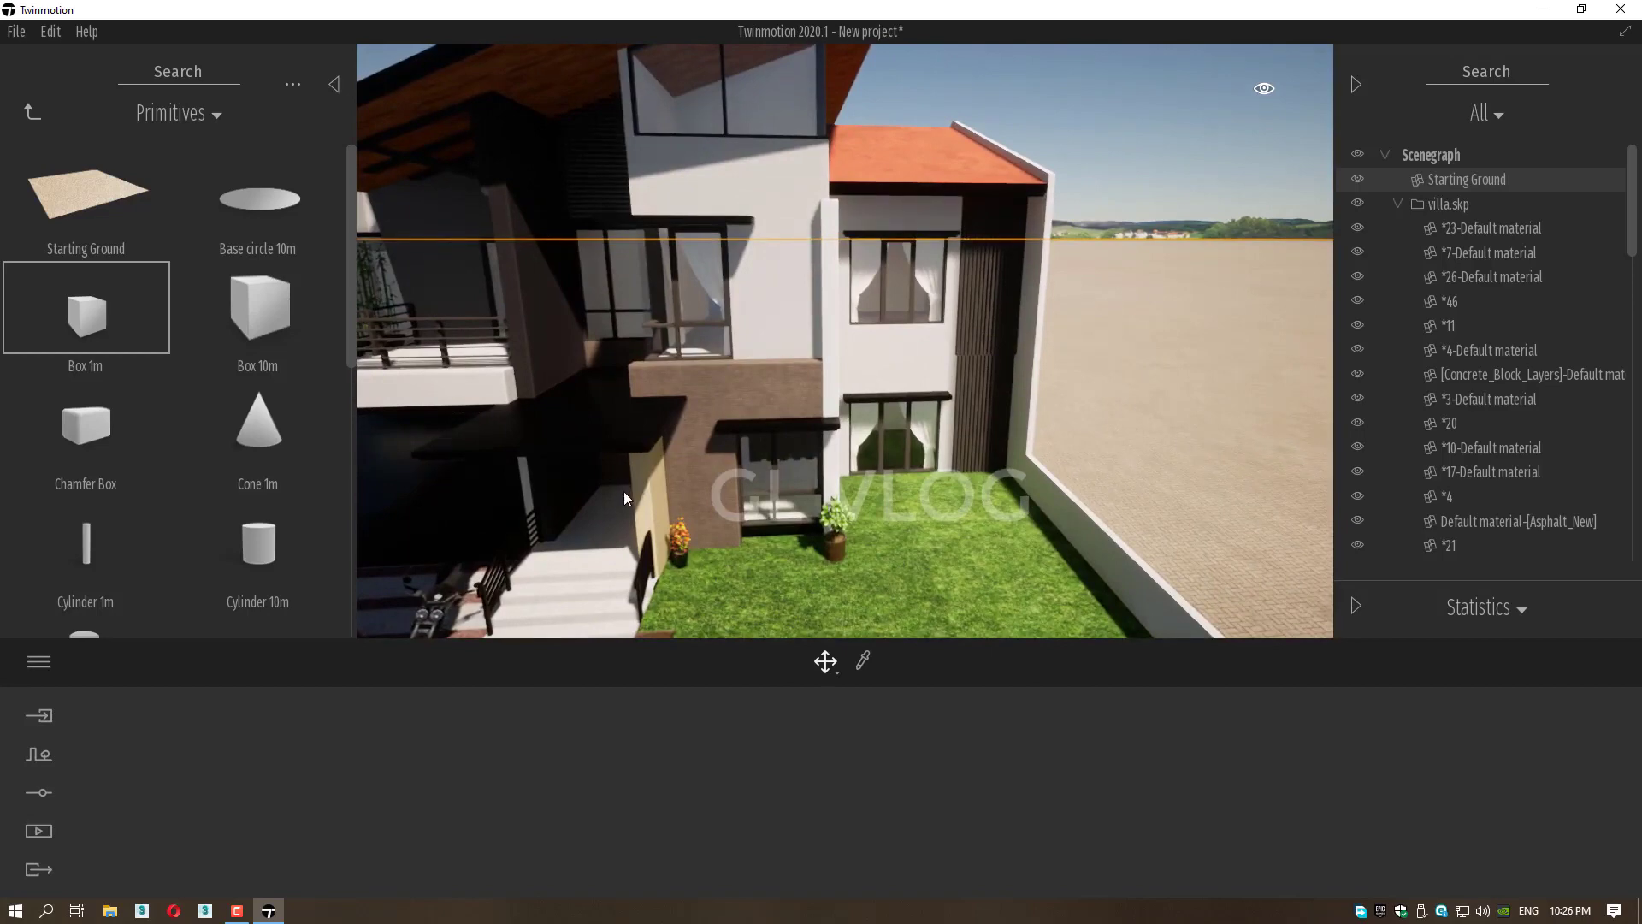
Apply the Carbon material from the Metal library to the brown window frames on the upper floor.
left_click(32, 110)
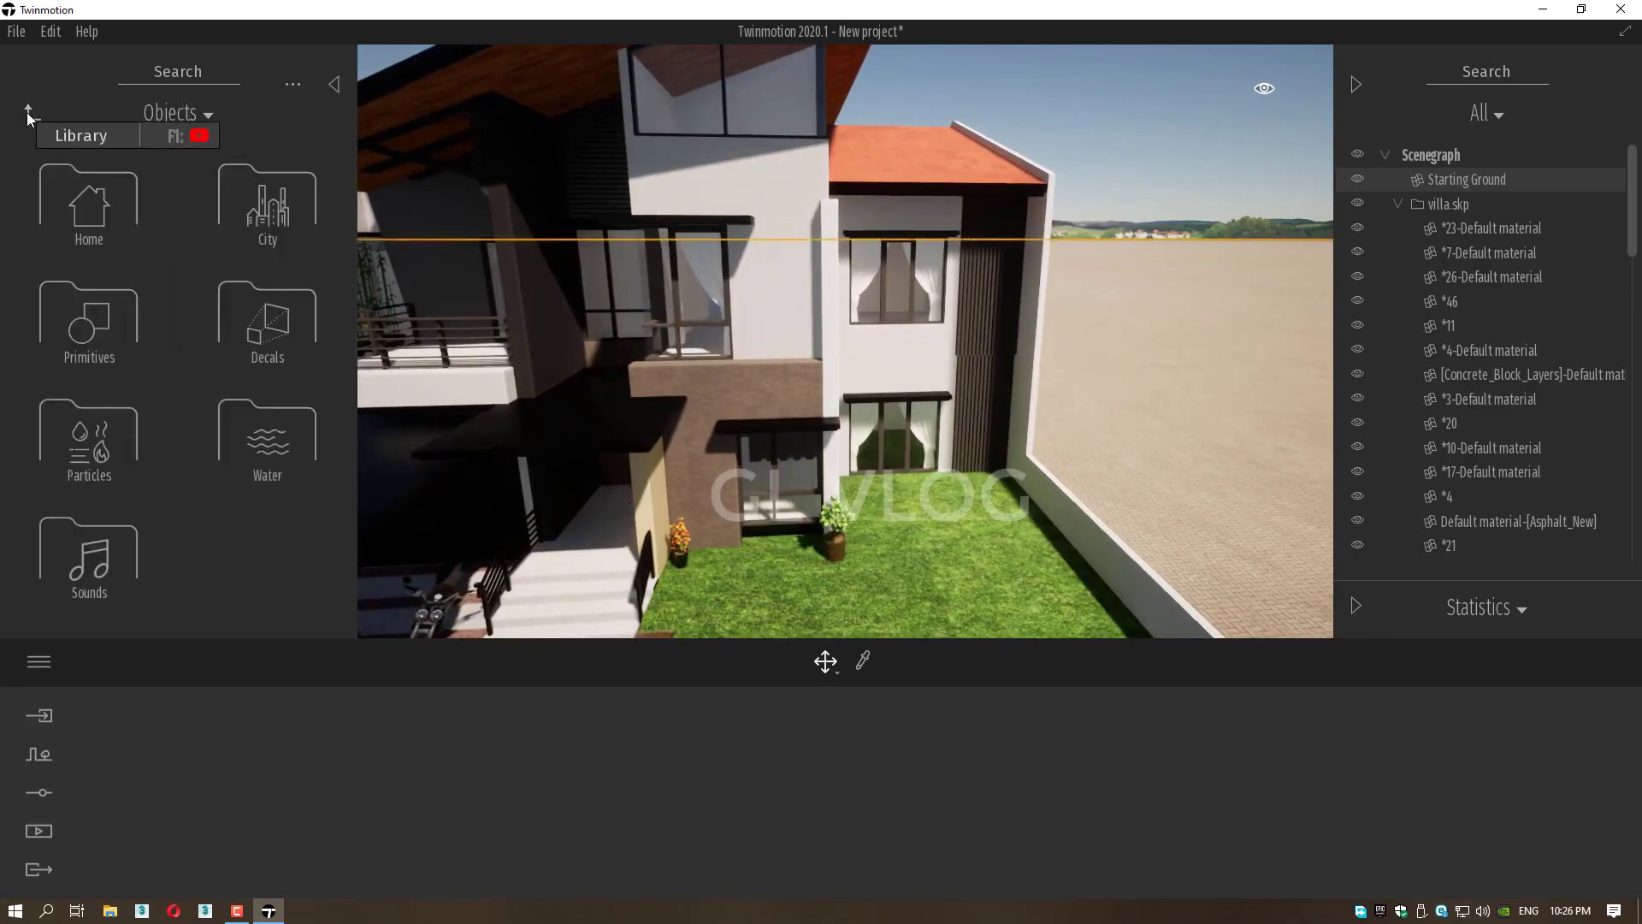
left_click(28, 111)
left_click(92, 221)
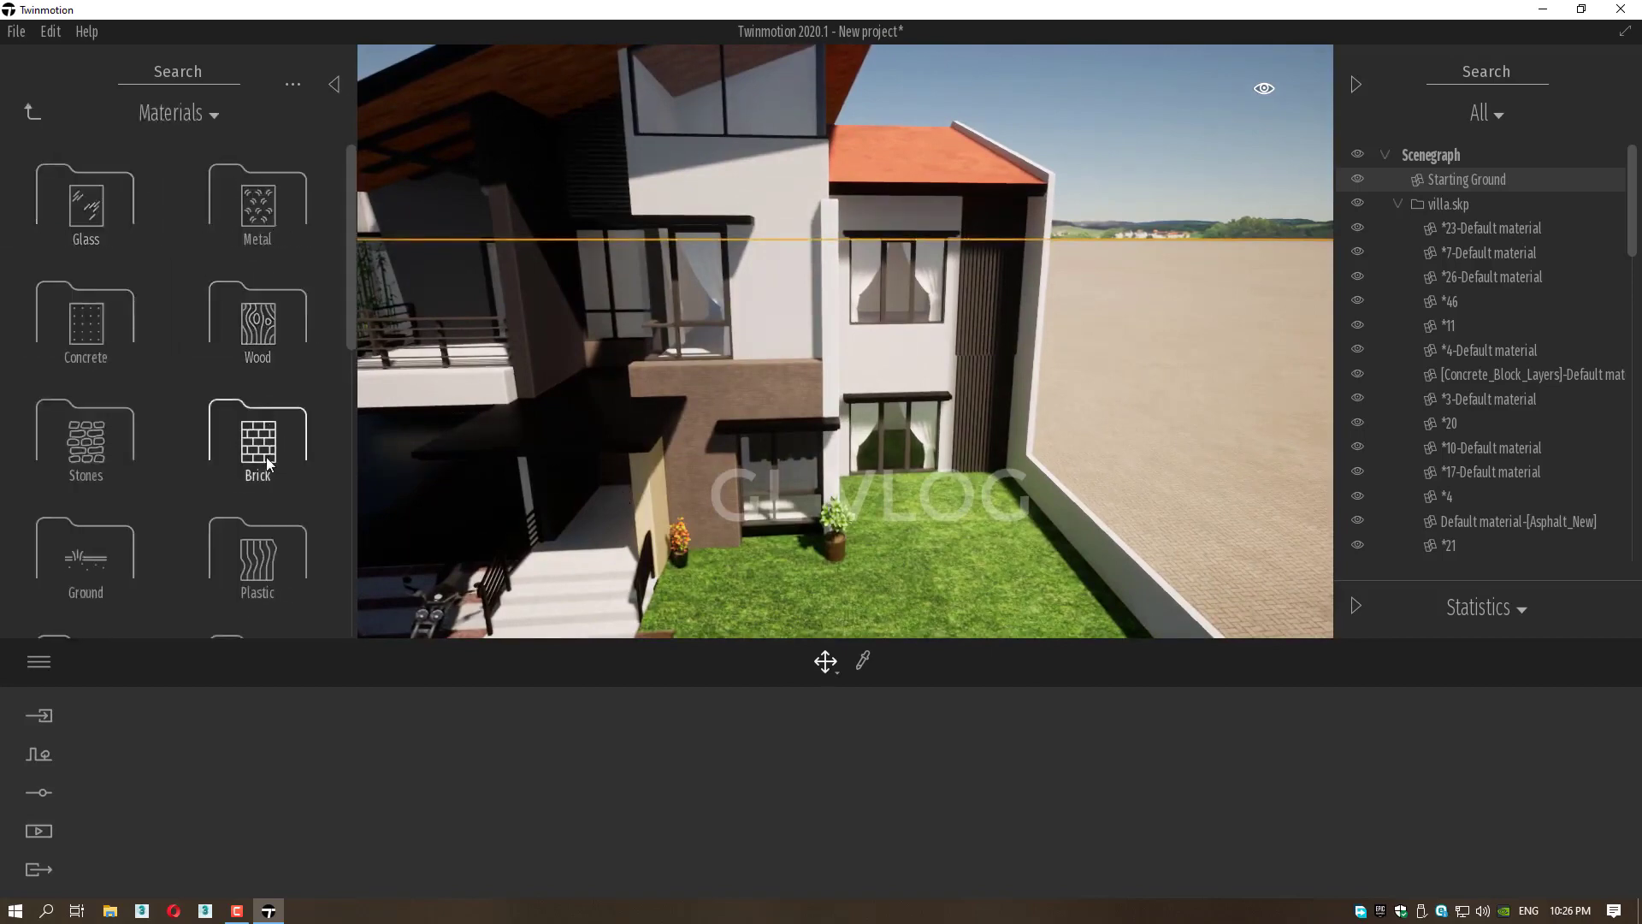
left_click(272, 235)
scroll(291, 454, "down", 5)
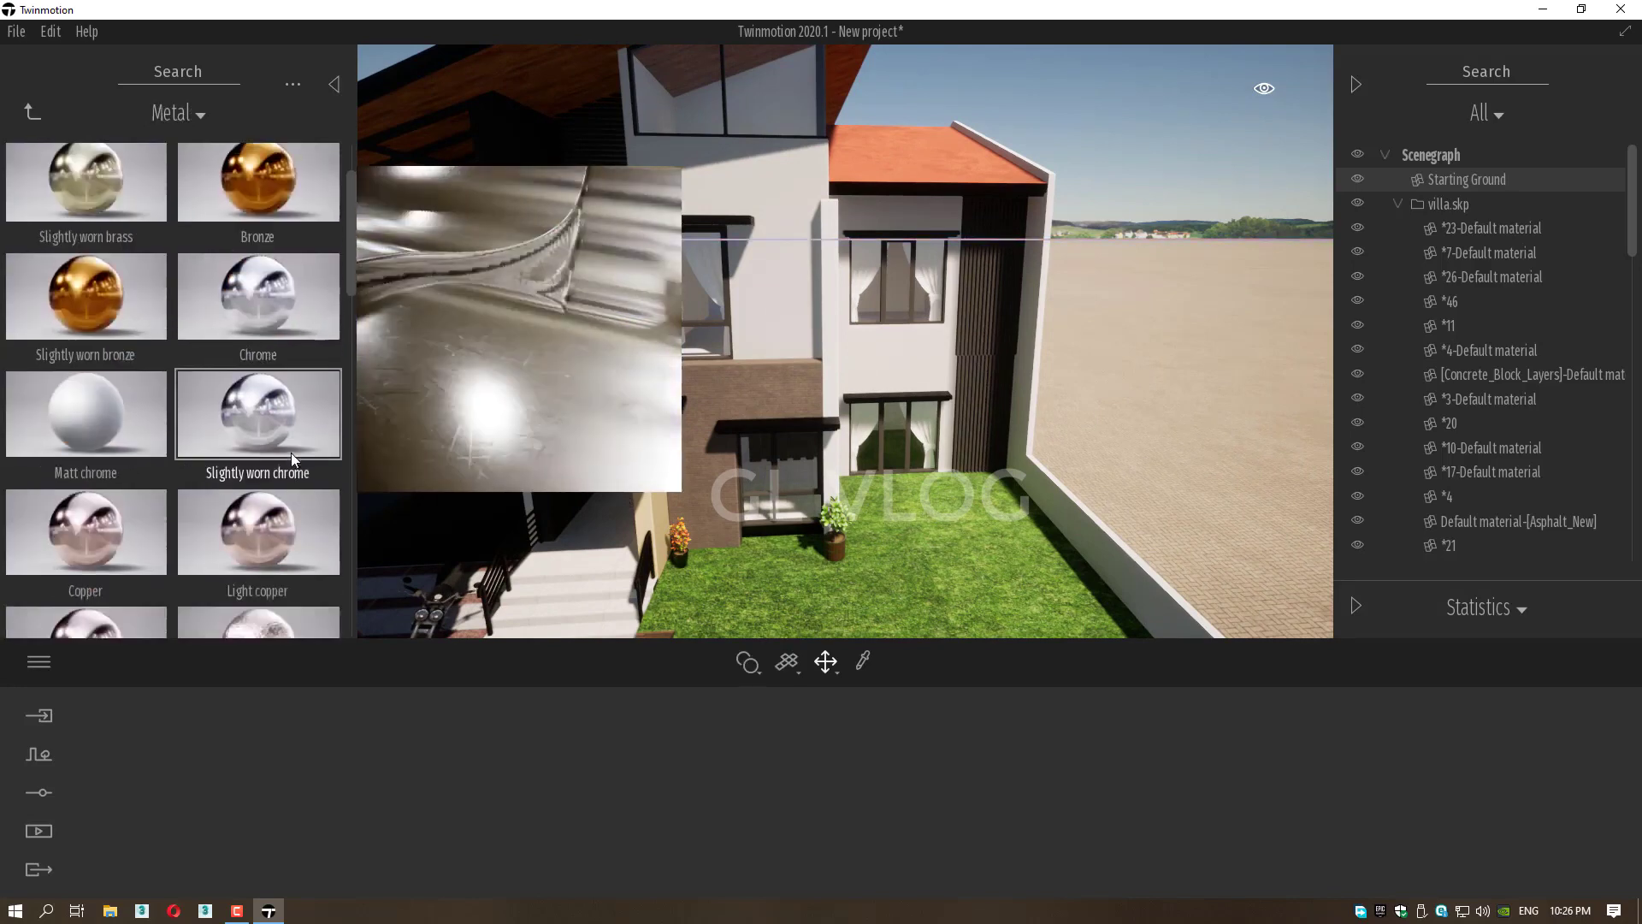
scroll(289, 479, "down", 4)
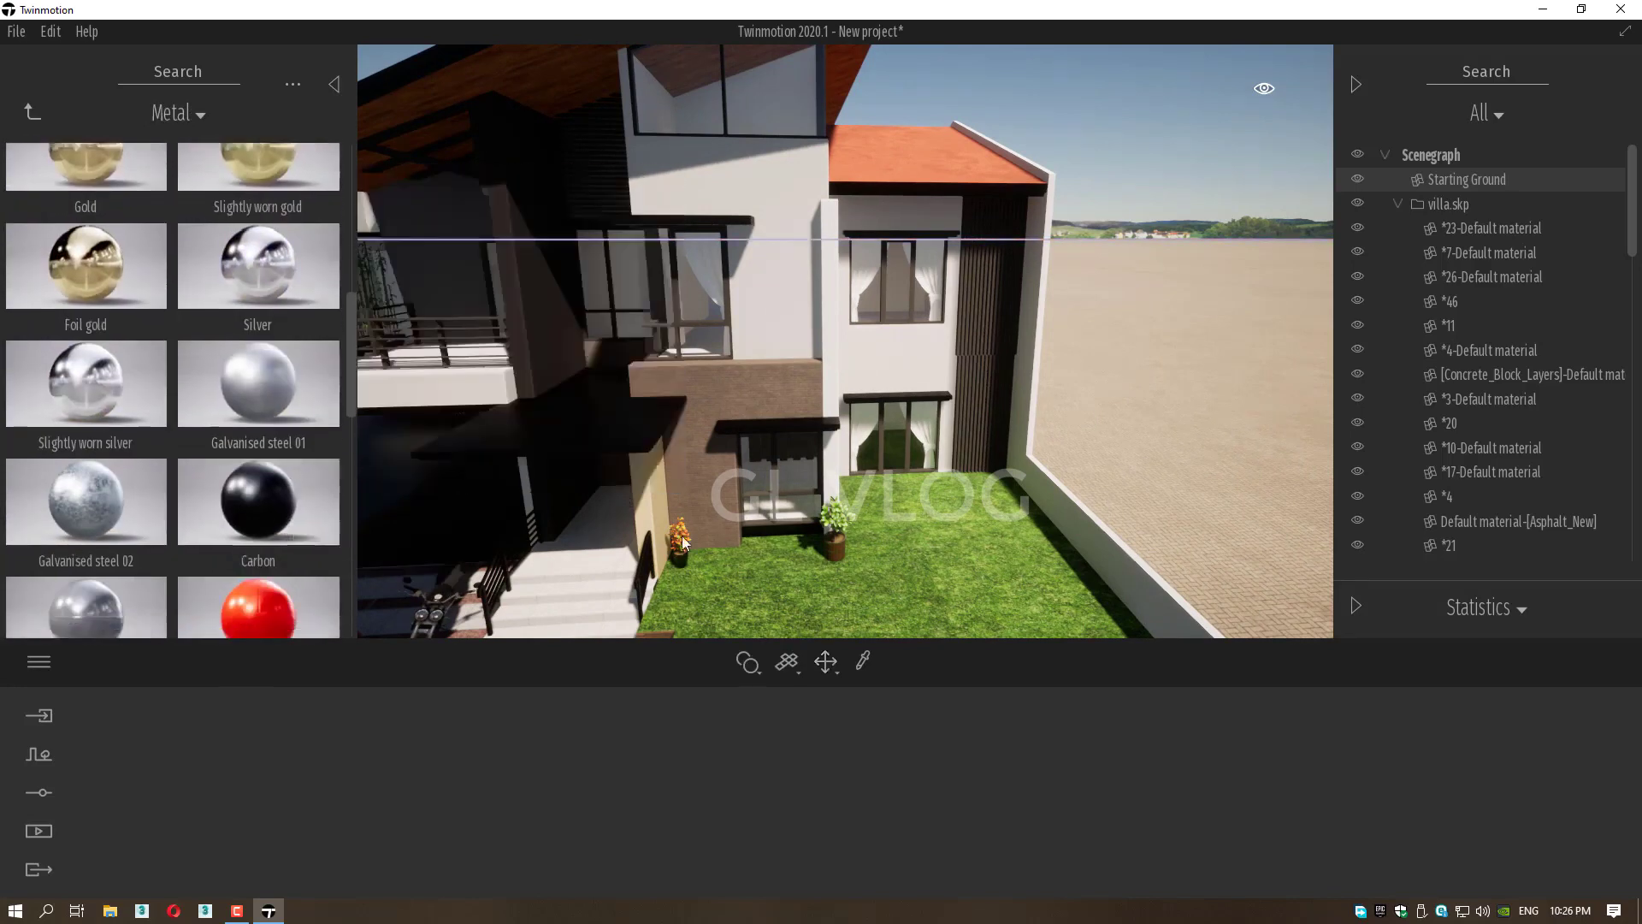
left_click_drag(742, 352, 727, 325)
Examine the front facade's window frames, tiled roof and entrance from several distances.
right_click_drag(873, 513, 821, 395)
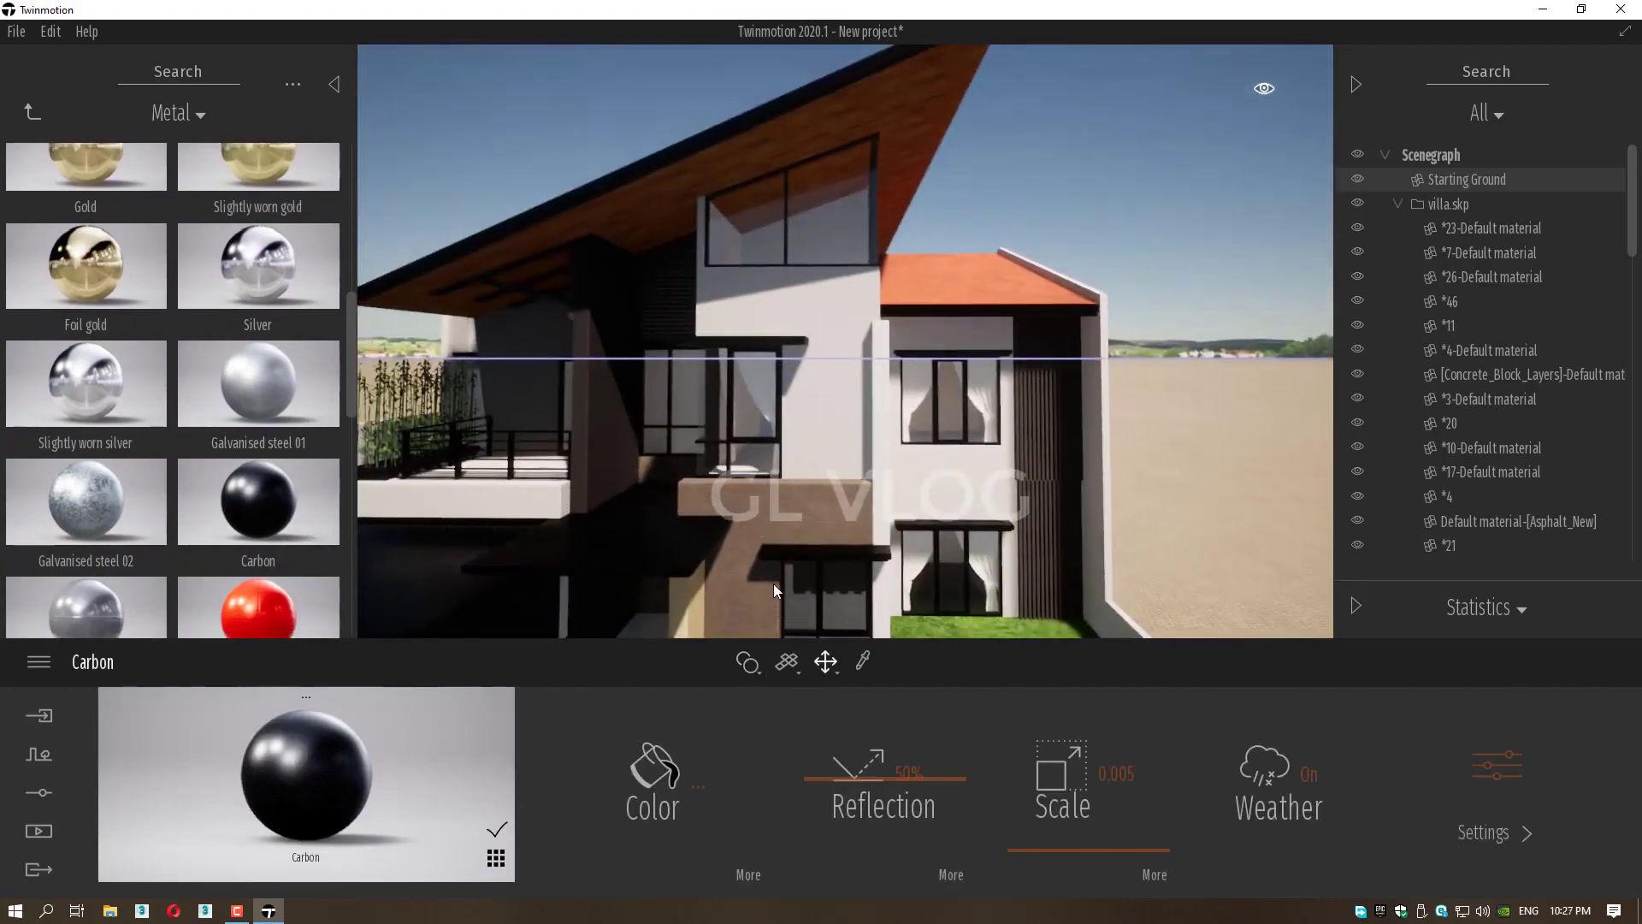
middle_click_drag(773, 583, 615, 500)
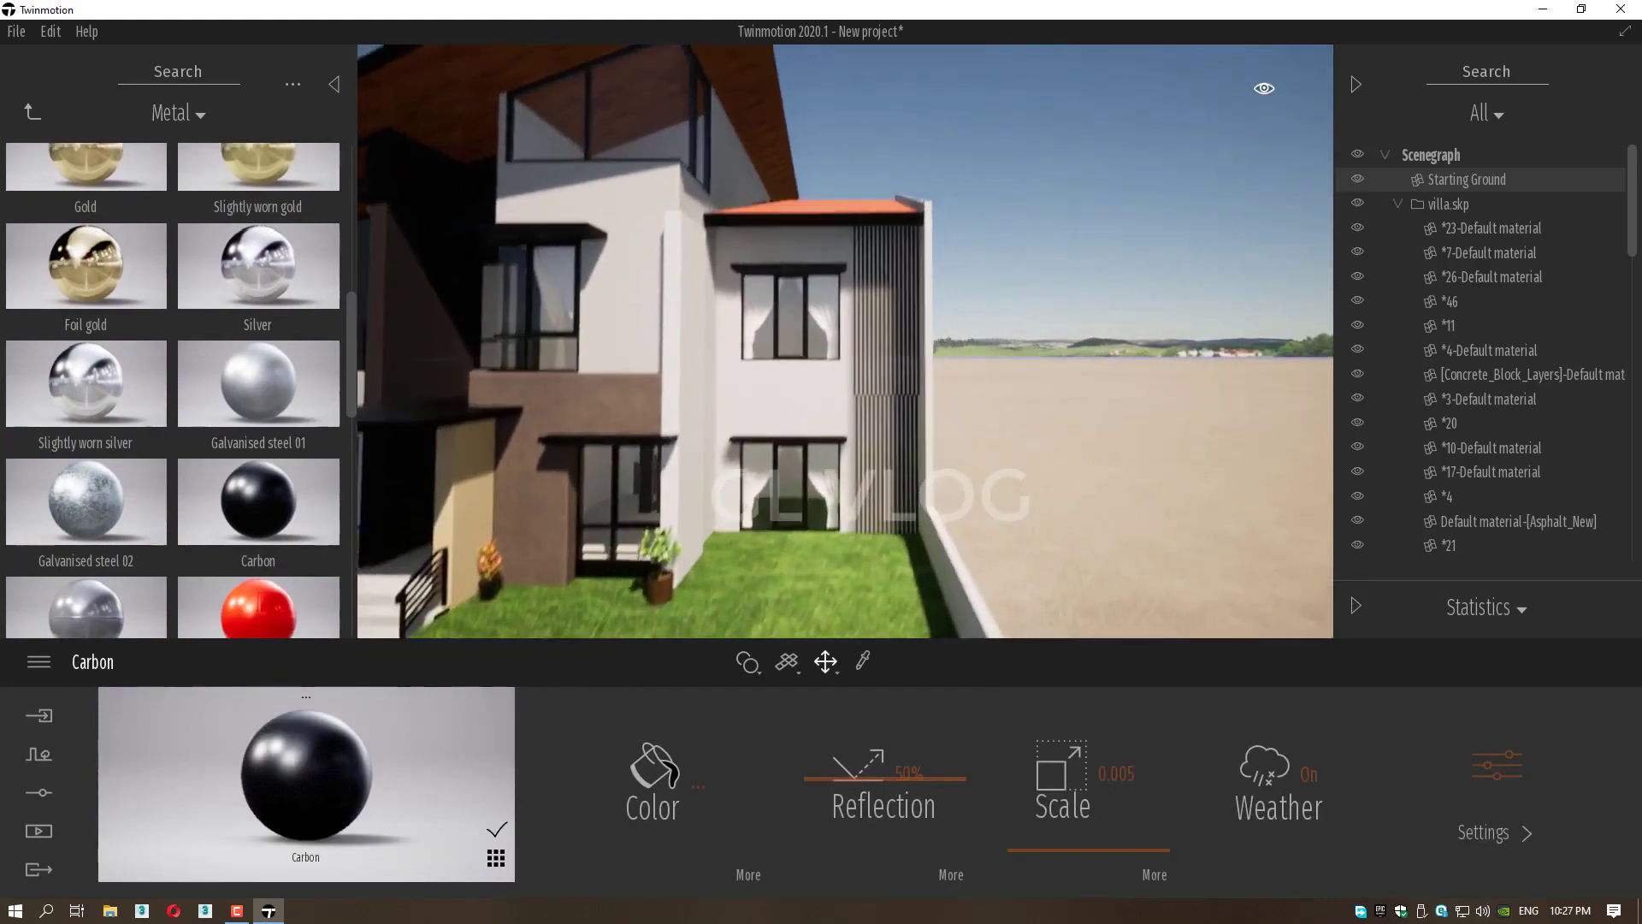
middle_click_drag(753, 419, 759, 571)
scroll(647, 424, "up", 4)
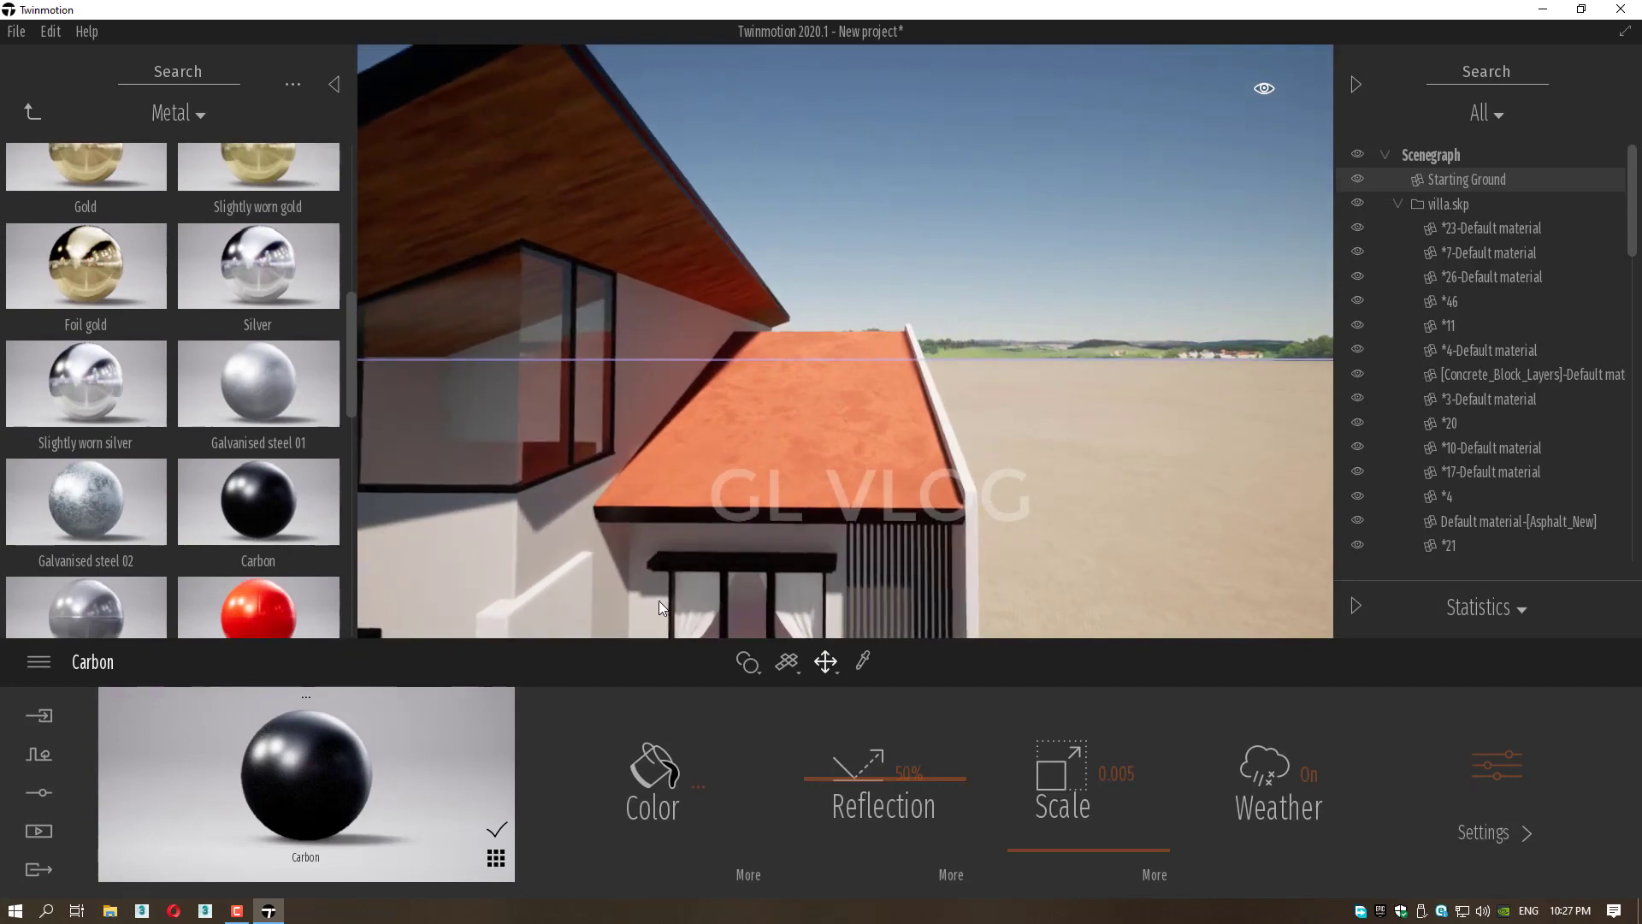
middle_click_drag(658, 600, 718, 309)
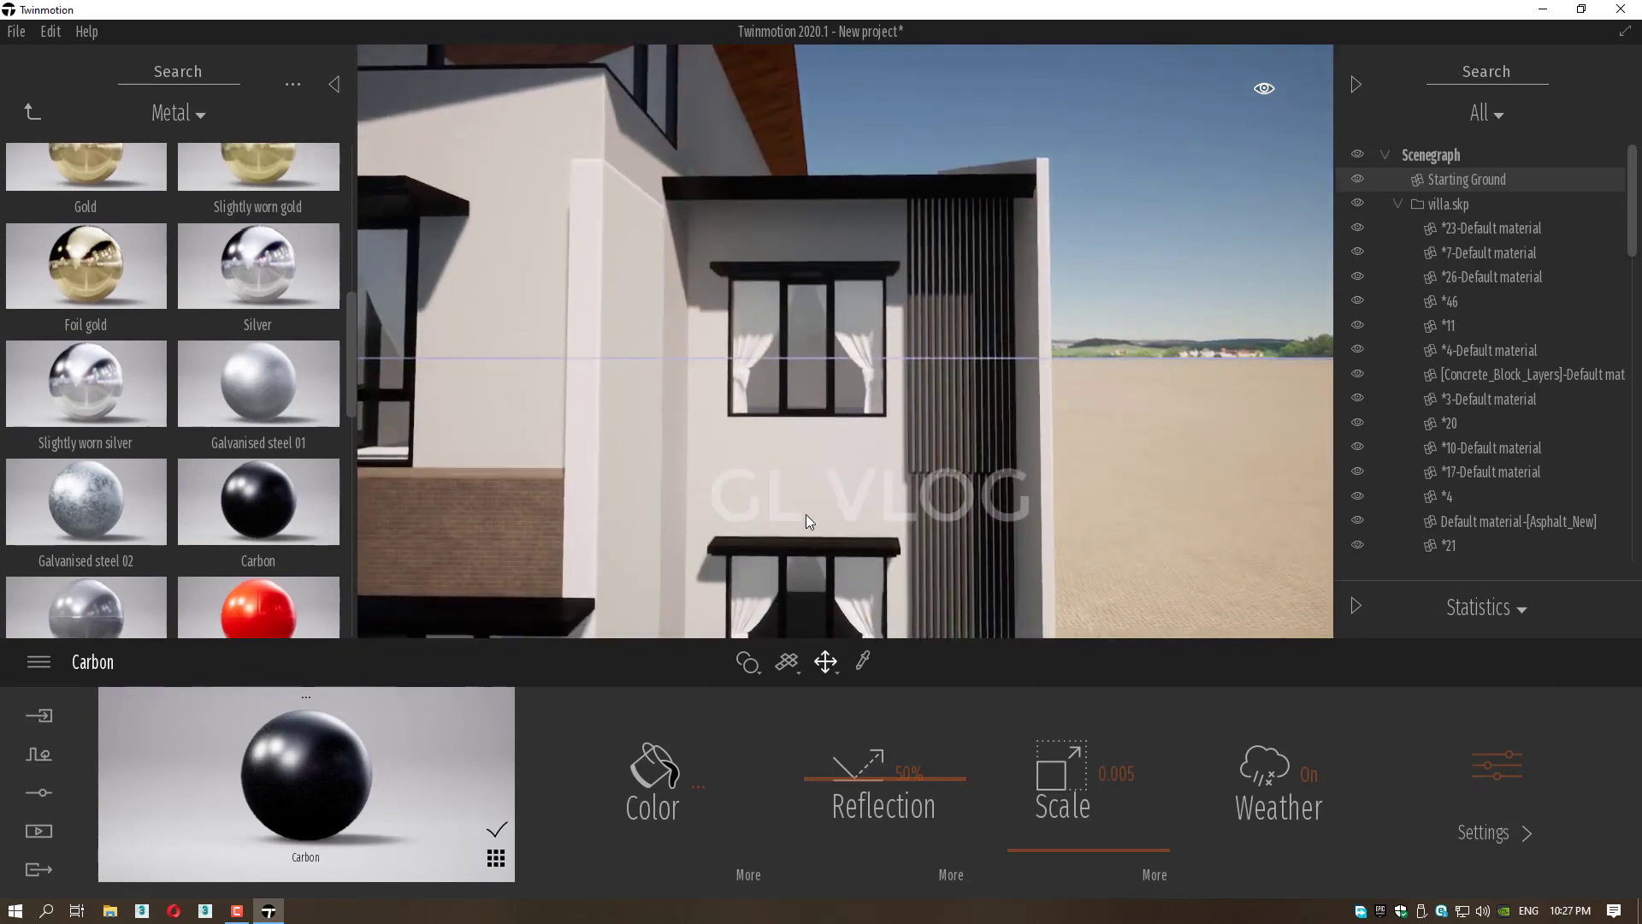
scroll(806, 520, "down", 10)
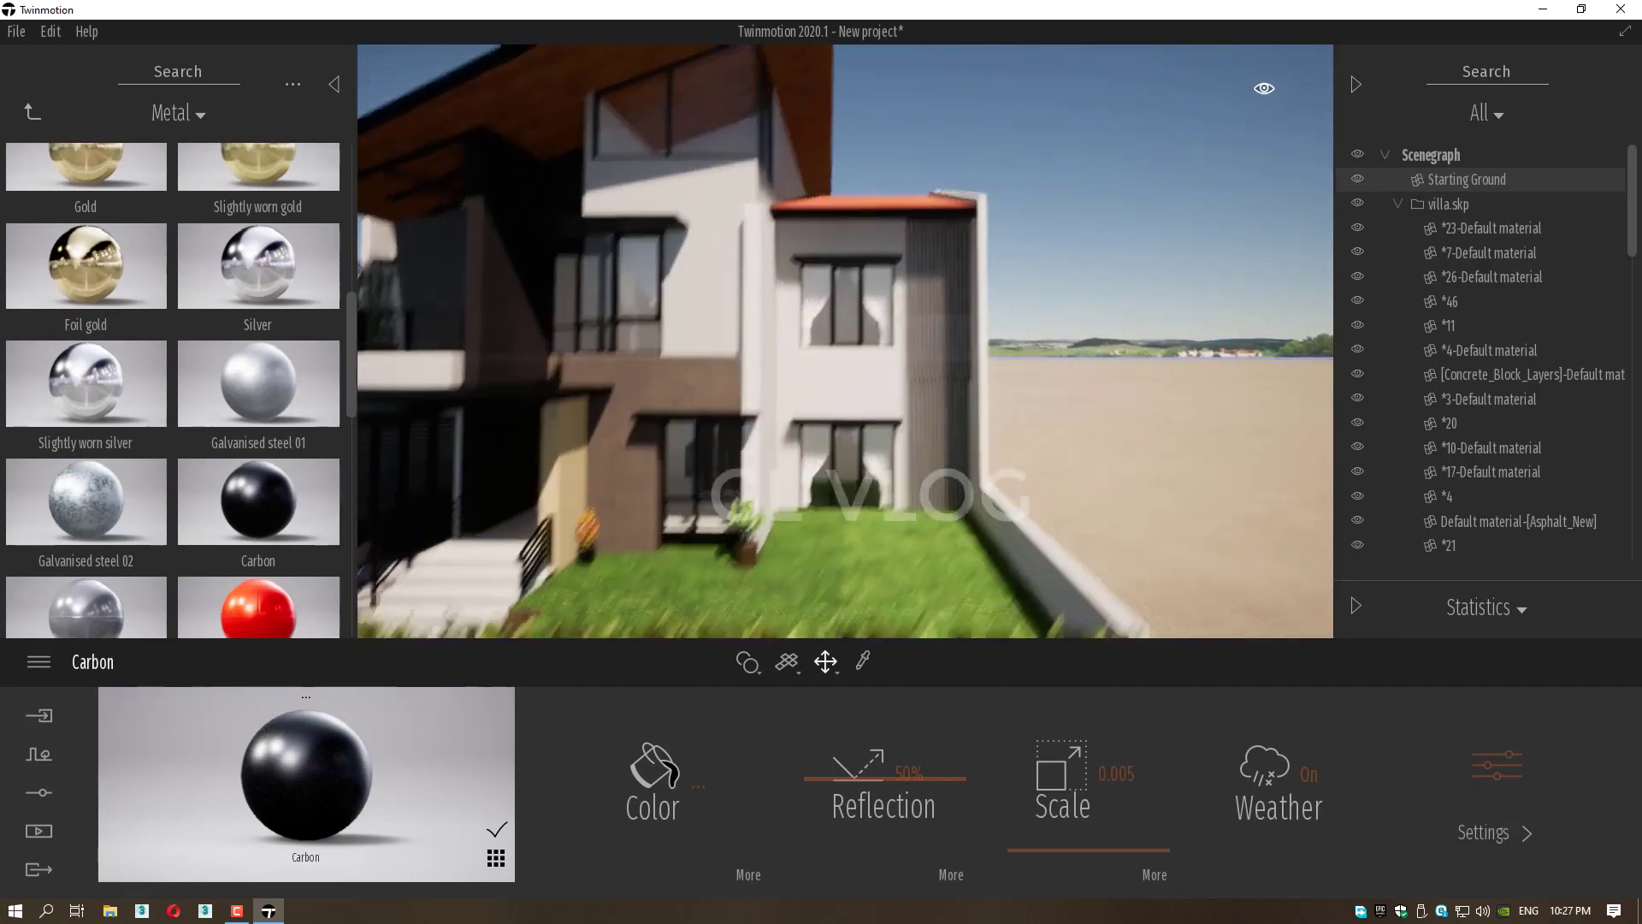
scroll(787, 526, "down", 5)
middle_click_drag(787, 428, 872, 513)
right_click_drag(820, 359, 826, 409)
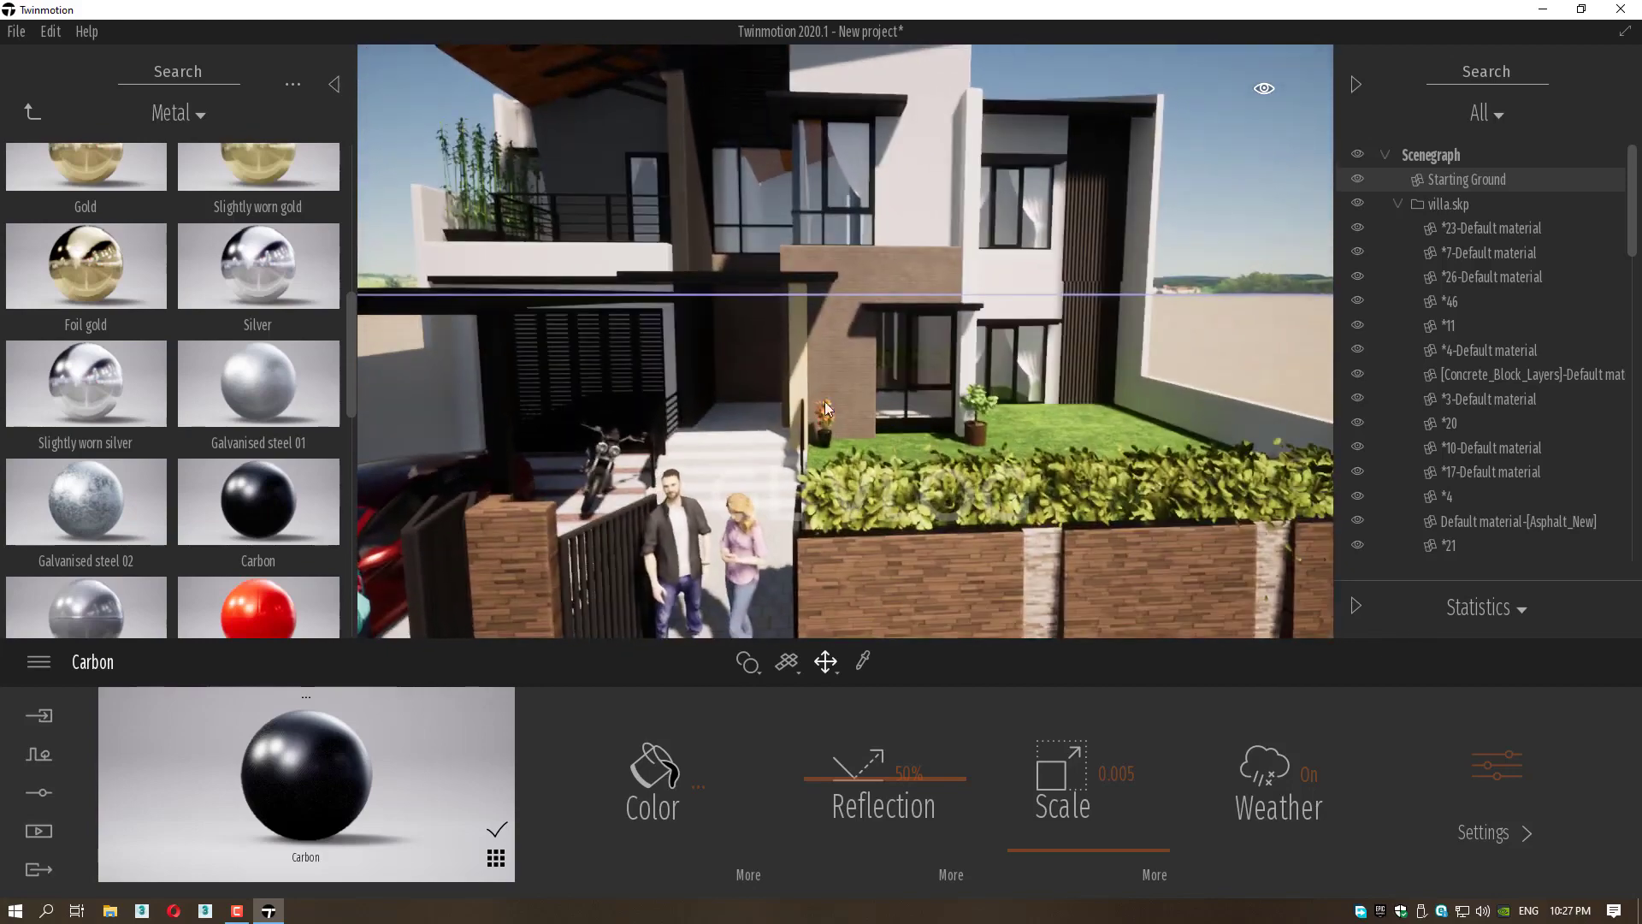
Place a Littleleaf Linden from the Trees library in the front garden near the side boundary wall.
left_click(34, 113)
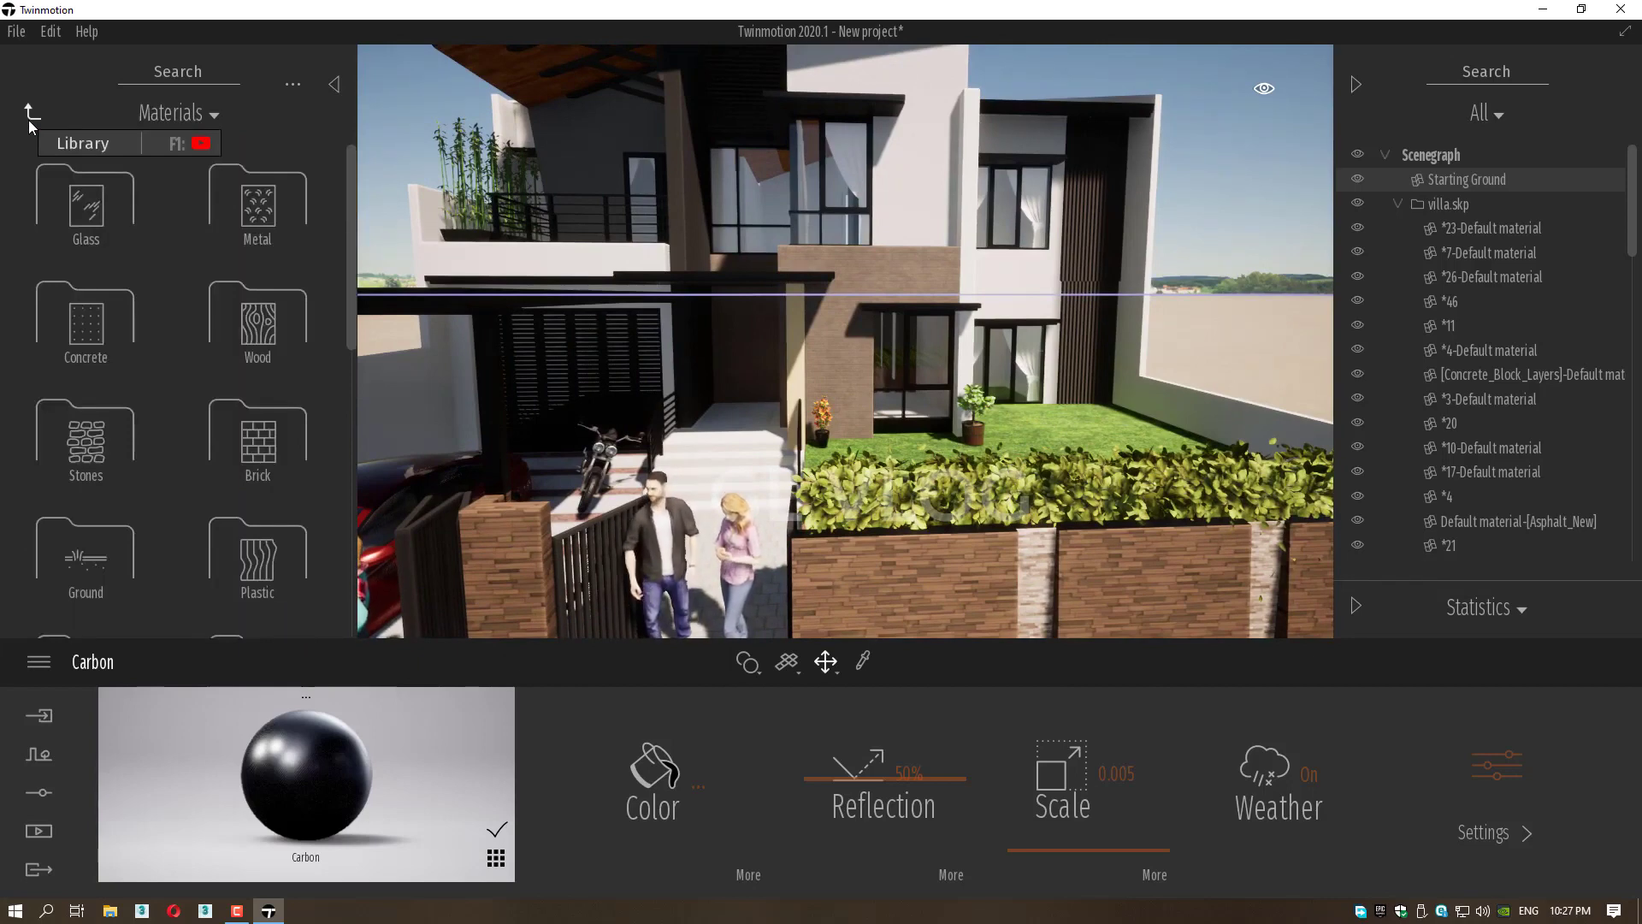
left_click(32, 114)
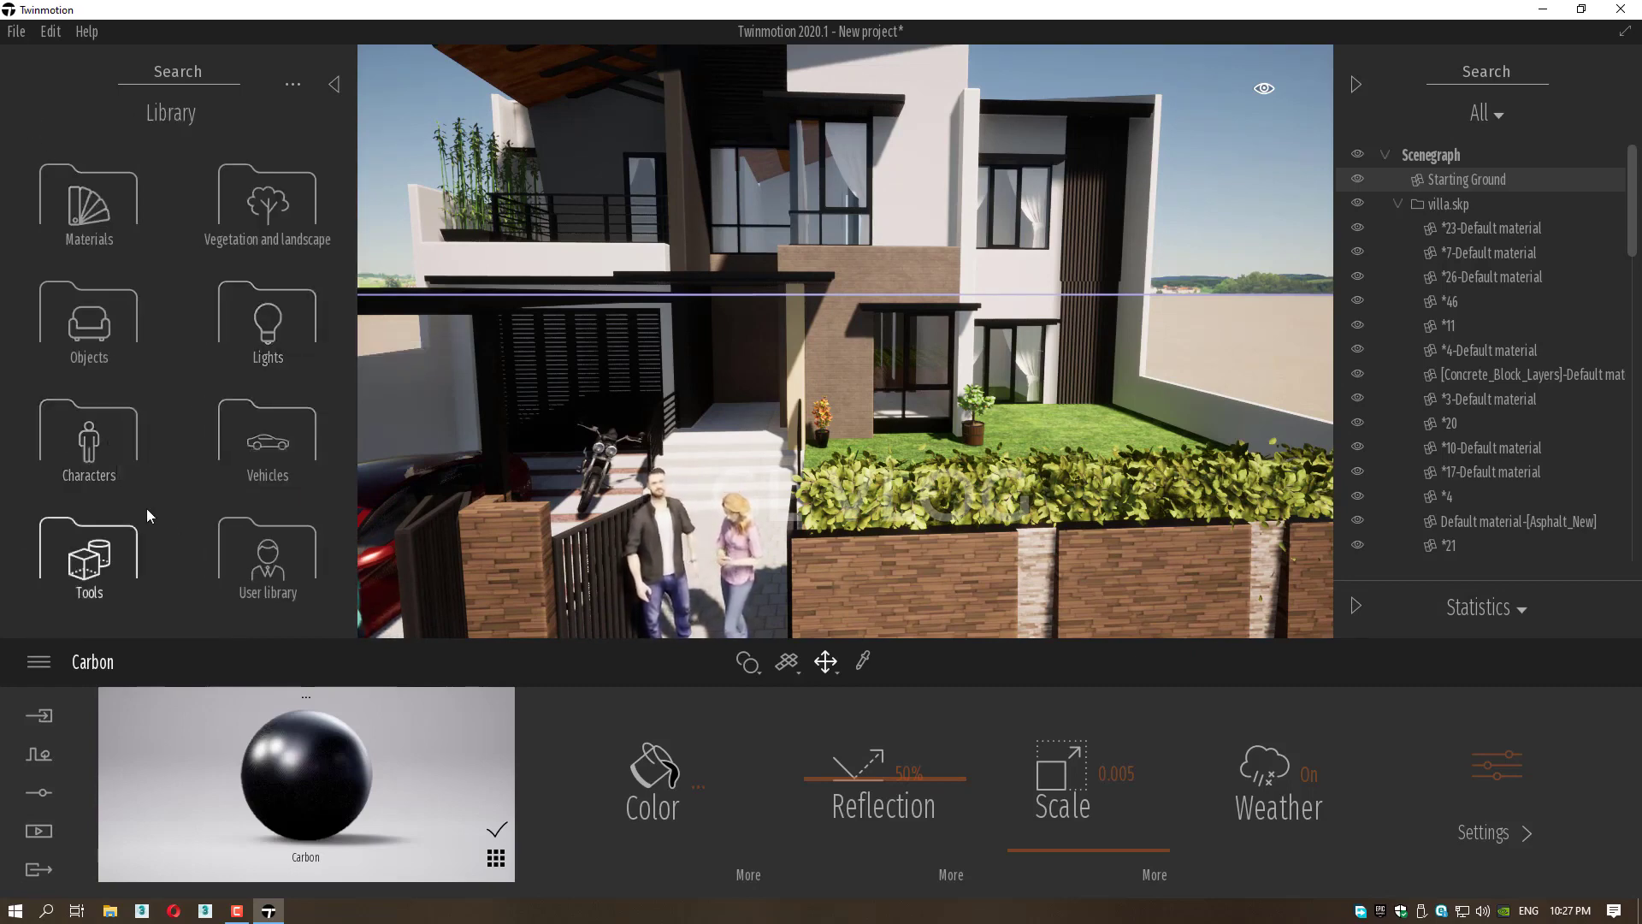
left_click(271, 229)
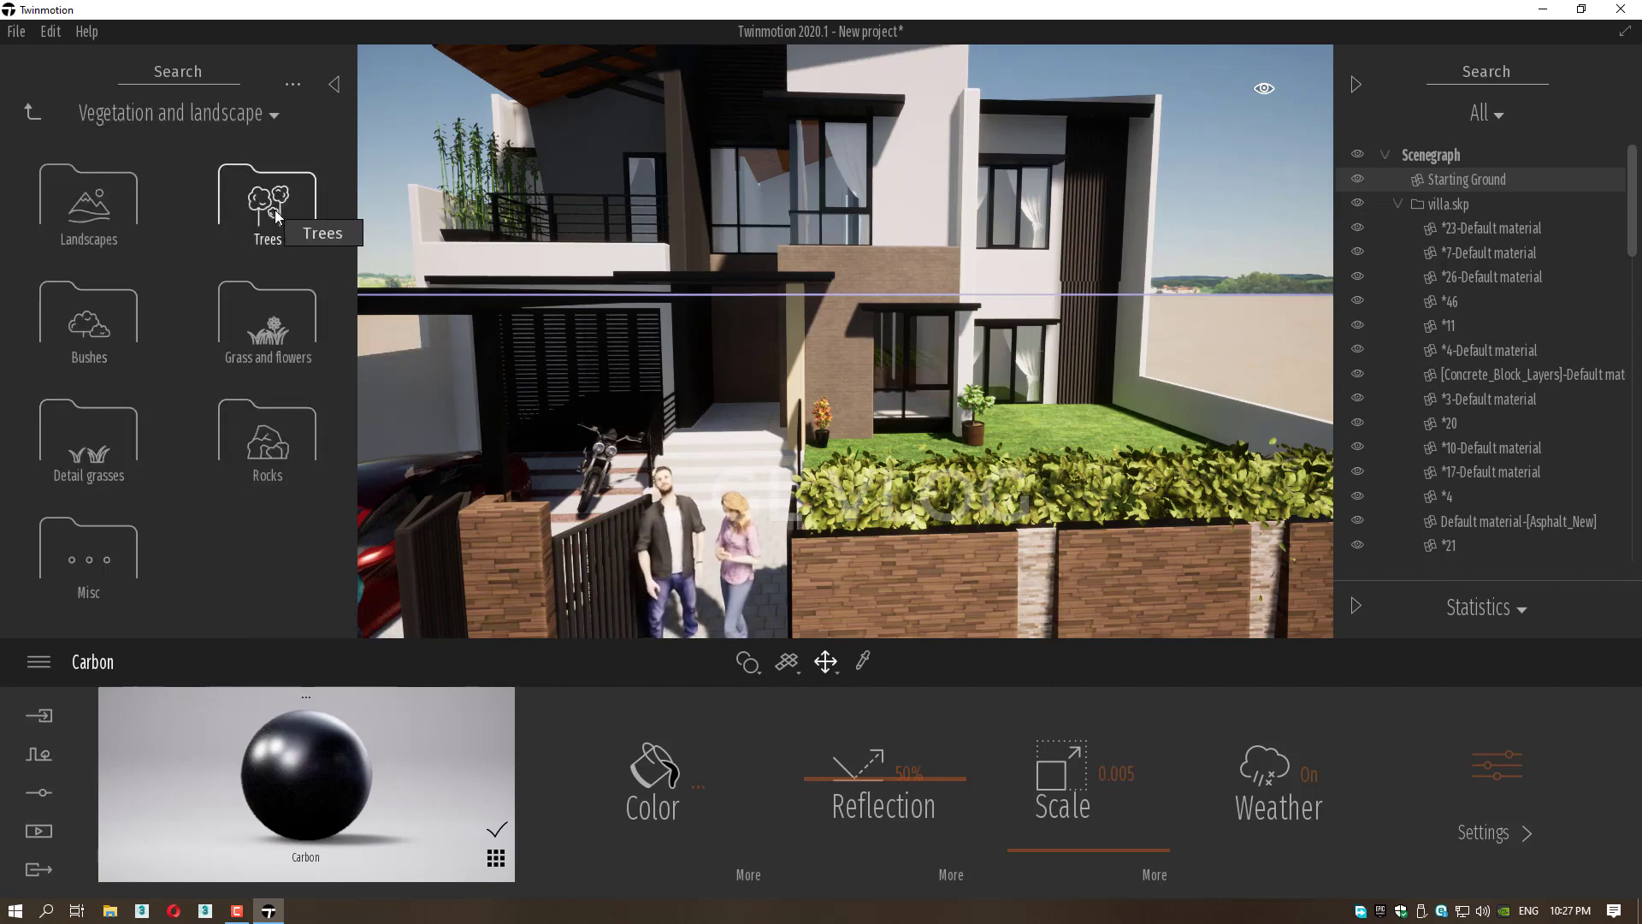
left_click(275, 215)
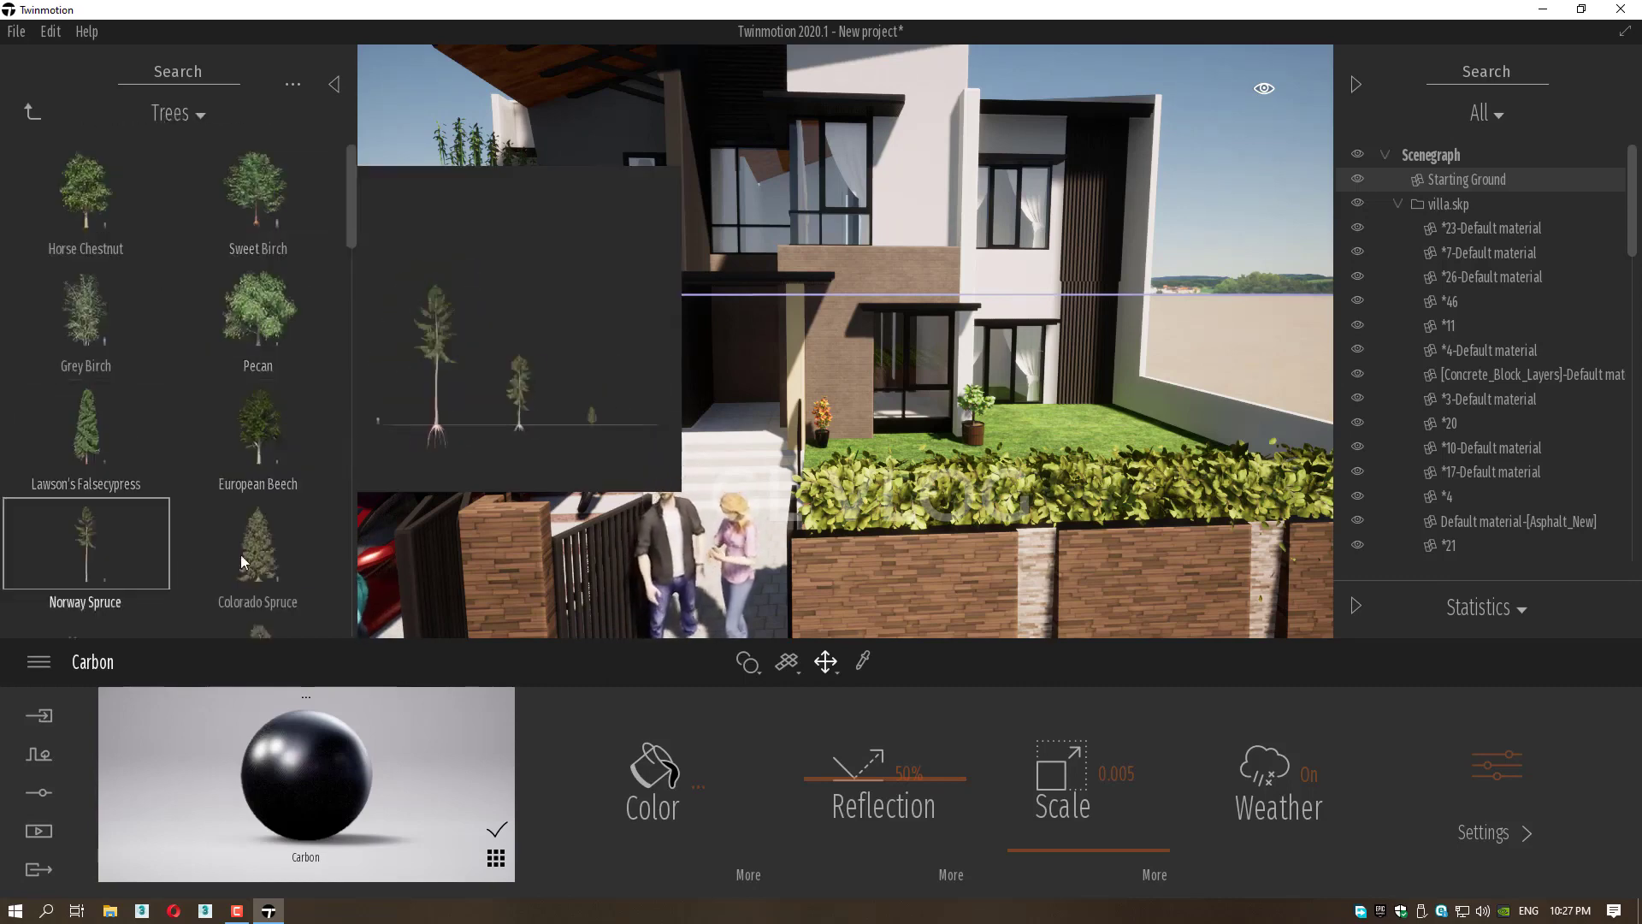
scroll(256, 547, "down", 2)
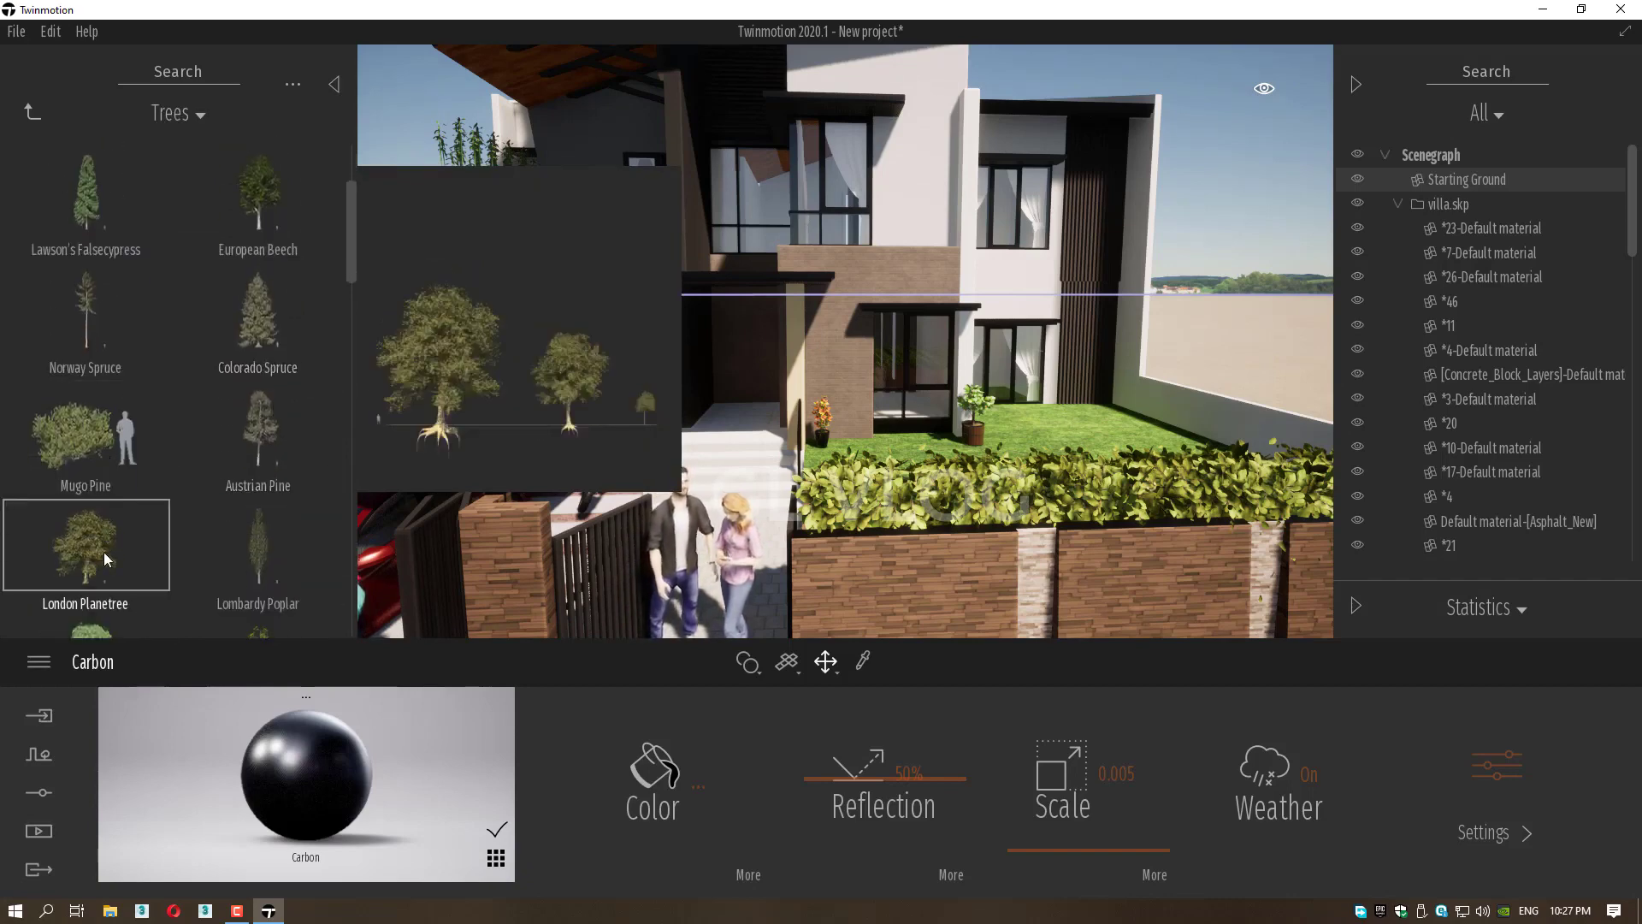
scroll(104, 552, "down", 2)
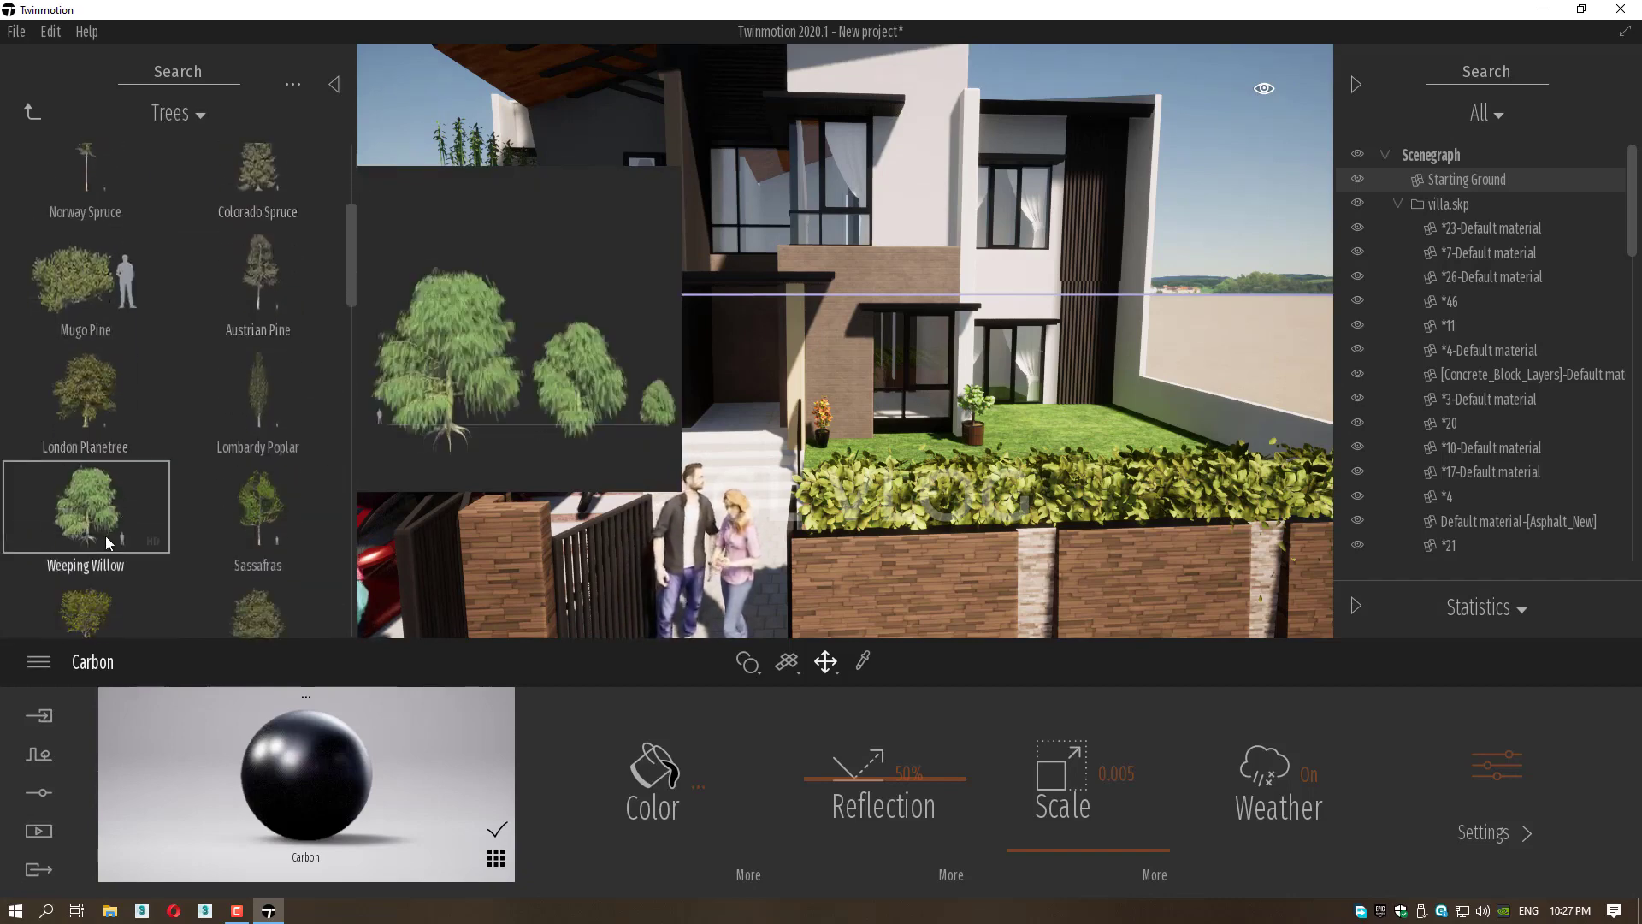
scroll(259, 509, "down", 1)
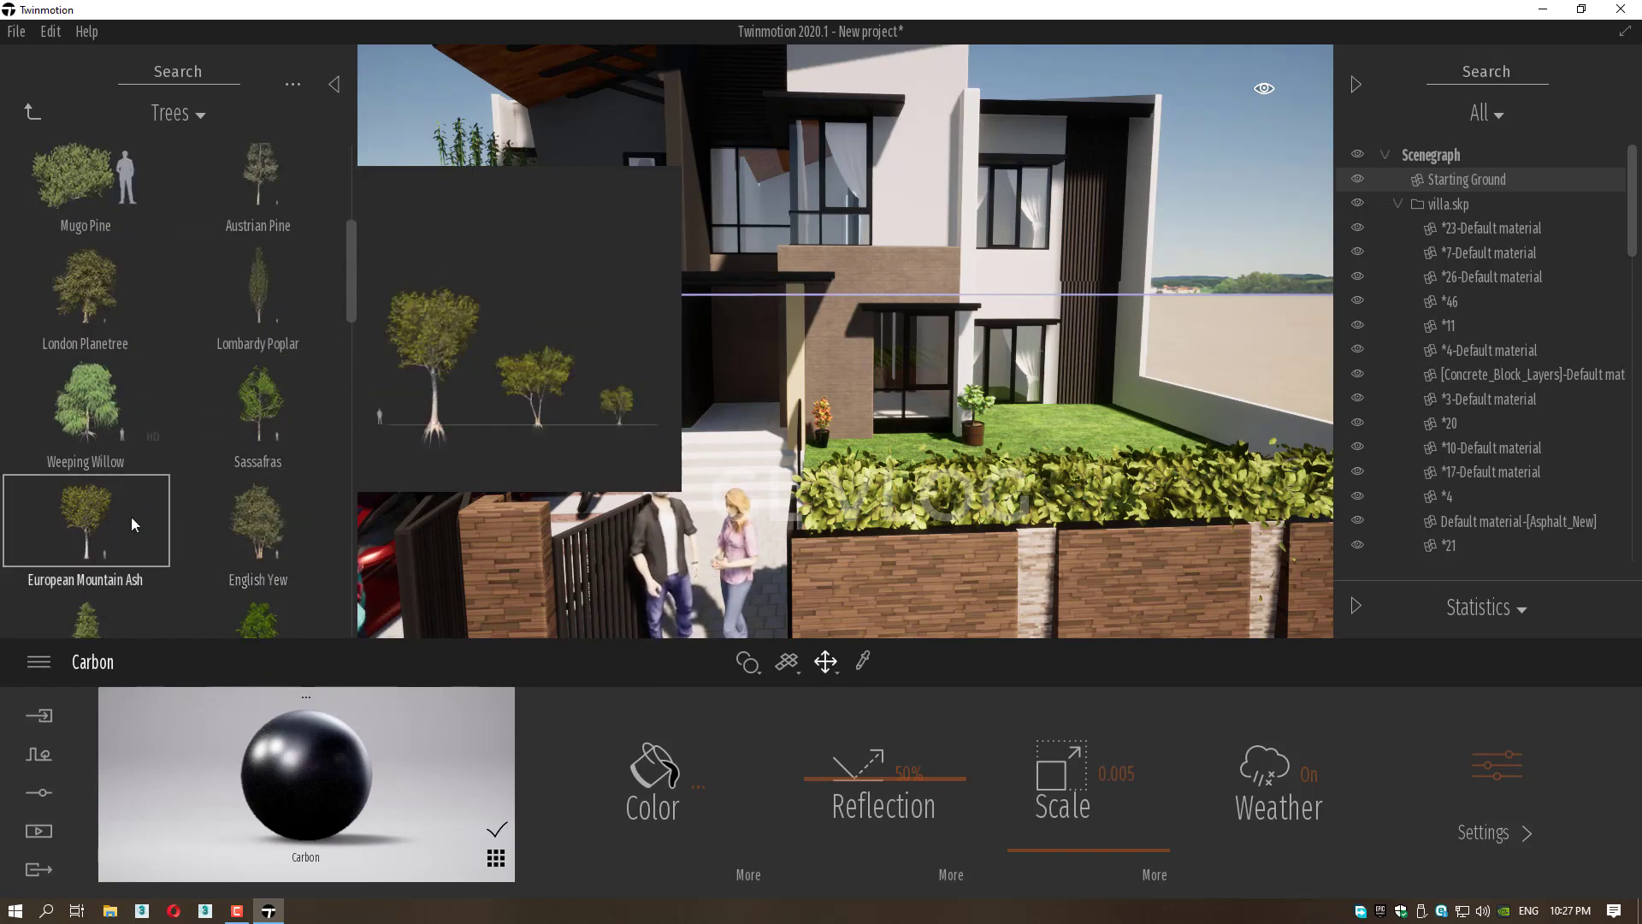
scroll(291, 484, "down", 1)
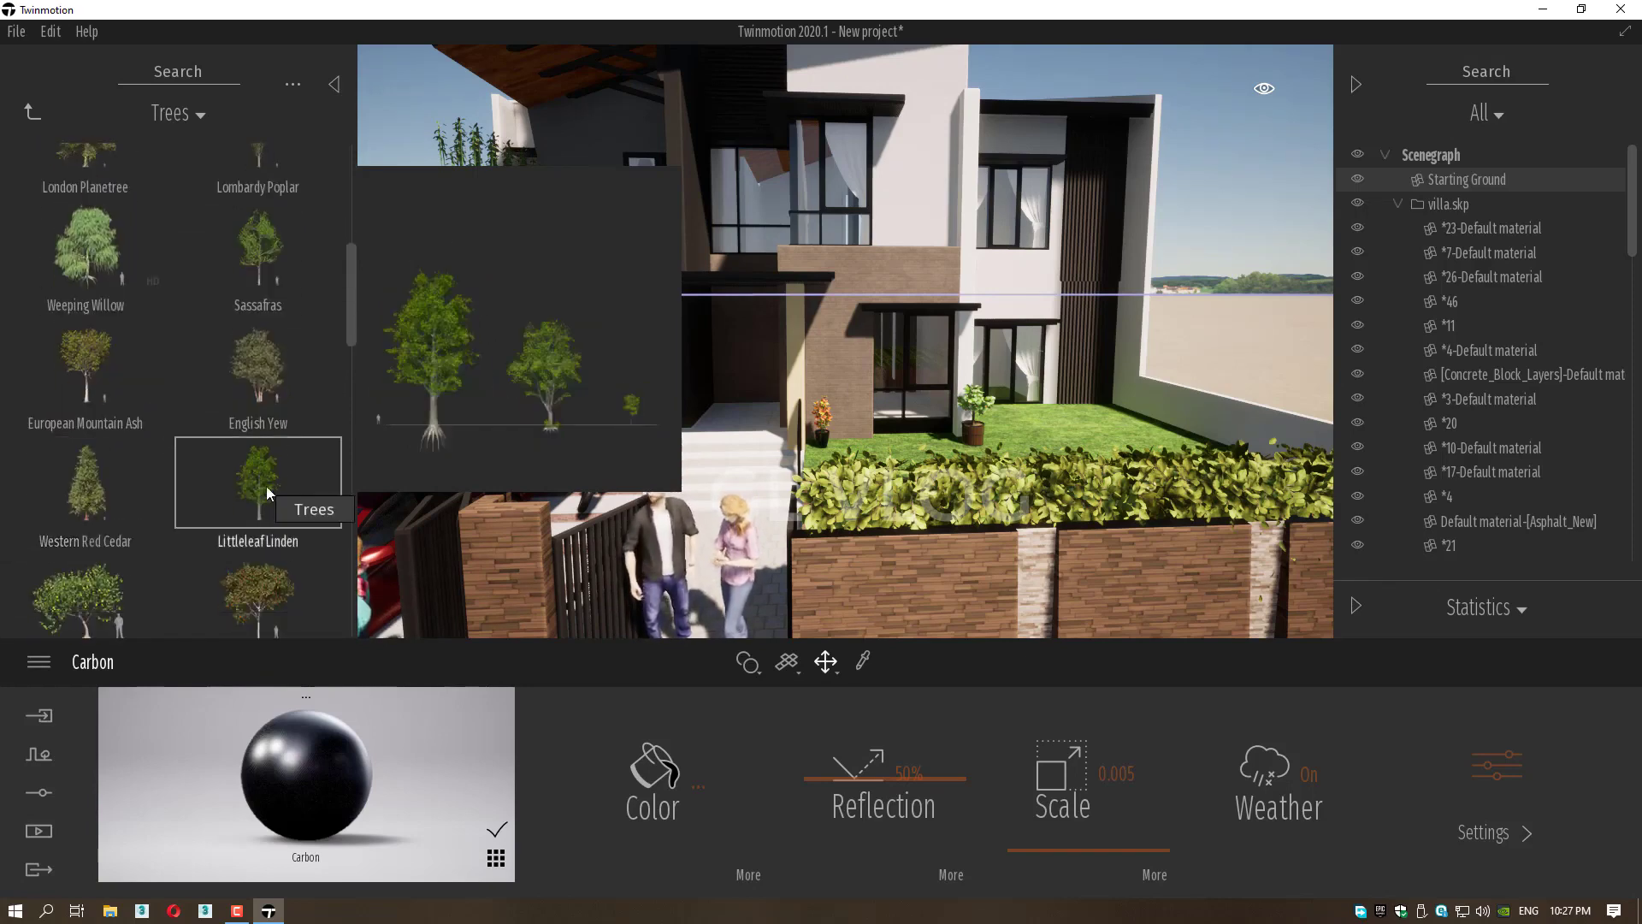
left_click_drag(265, 485, 1210, 490)
Set the age of the Littleleaf Linden to 13%.
right_click_drag(1132, 320, 1132, 321)
scroll(1131, 321, "down", 3)
middle_click_drag(1131, 321, 1060, 286)
scroll(1065, 349, "up", 5)
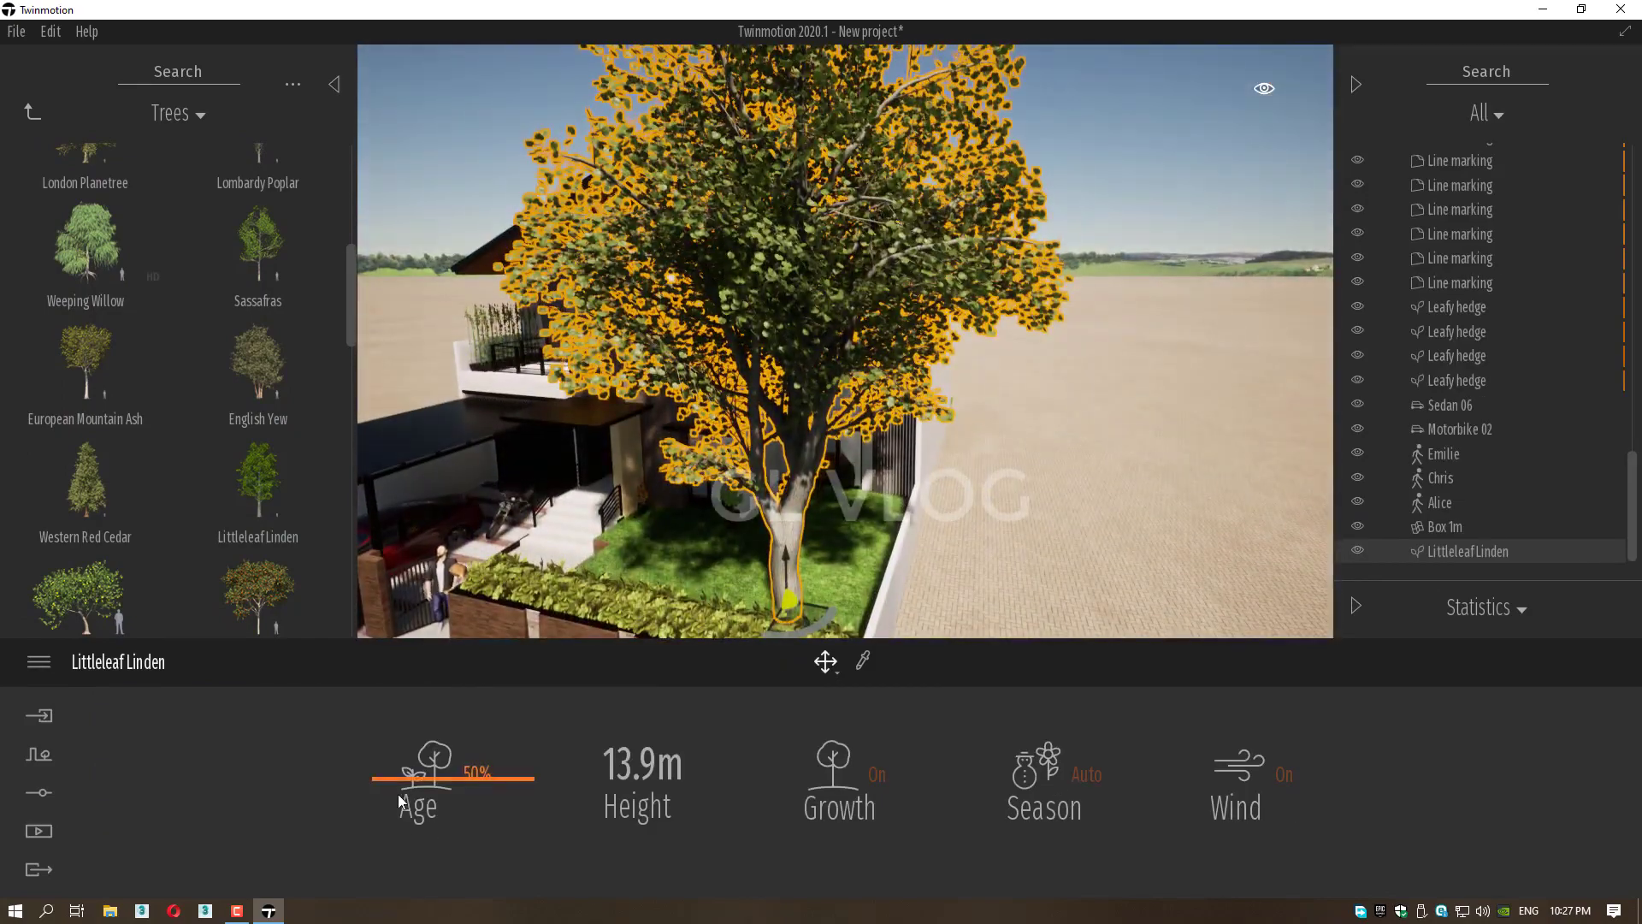
left_click_drag(388, 781, 418, 834)
Move the Littleleaf Linden closer to the garden corner where the front brick wall meets the side boundary wall.
scroll(998, 484, "down", 2)
right_click_drag(998, 484, 1350, 147)
middle_click_drag(1242, 209, 1152, 263)
middle_click_drag(805, 594, 854, 531)
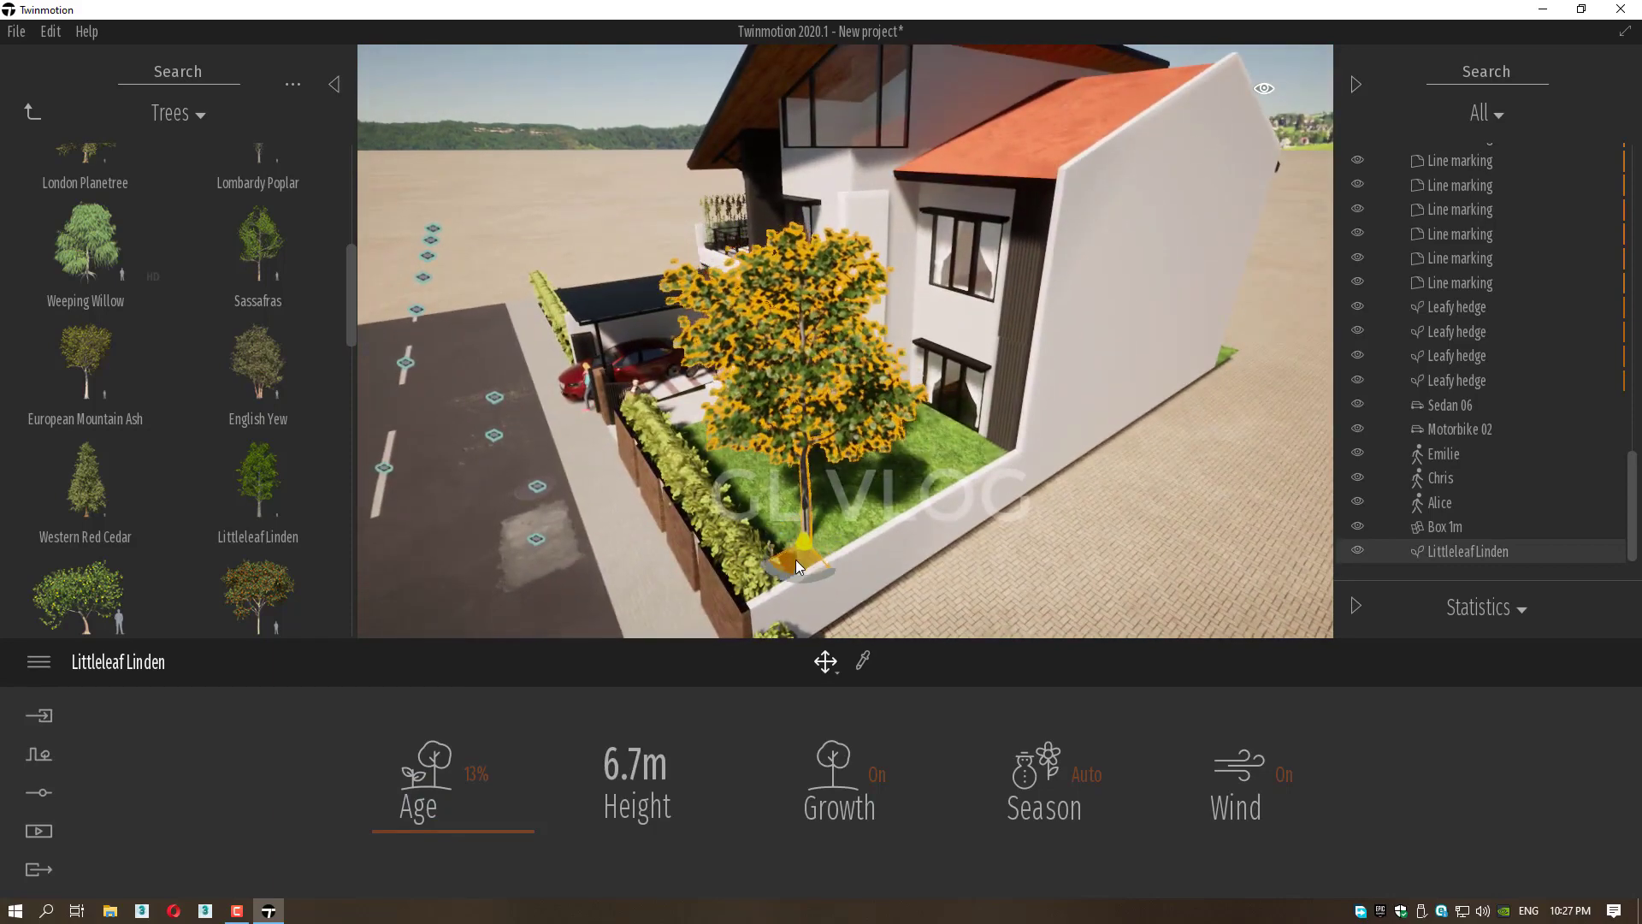
right_click_drag(606, 602, 575, 427)
left_click(788, 520)
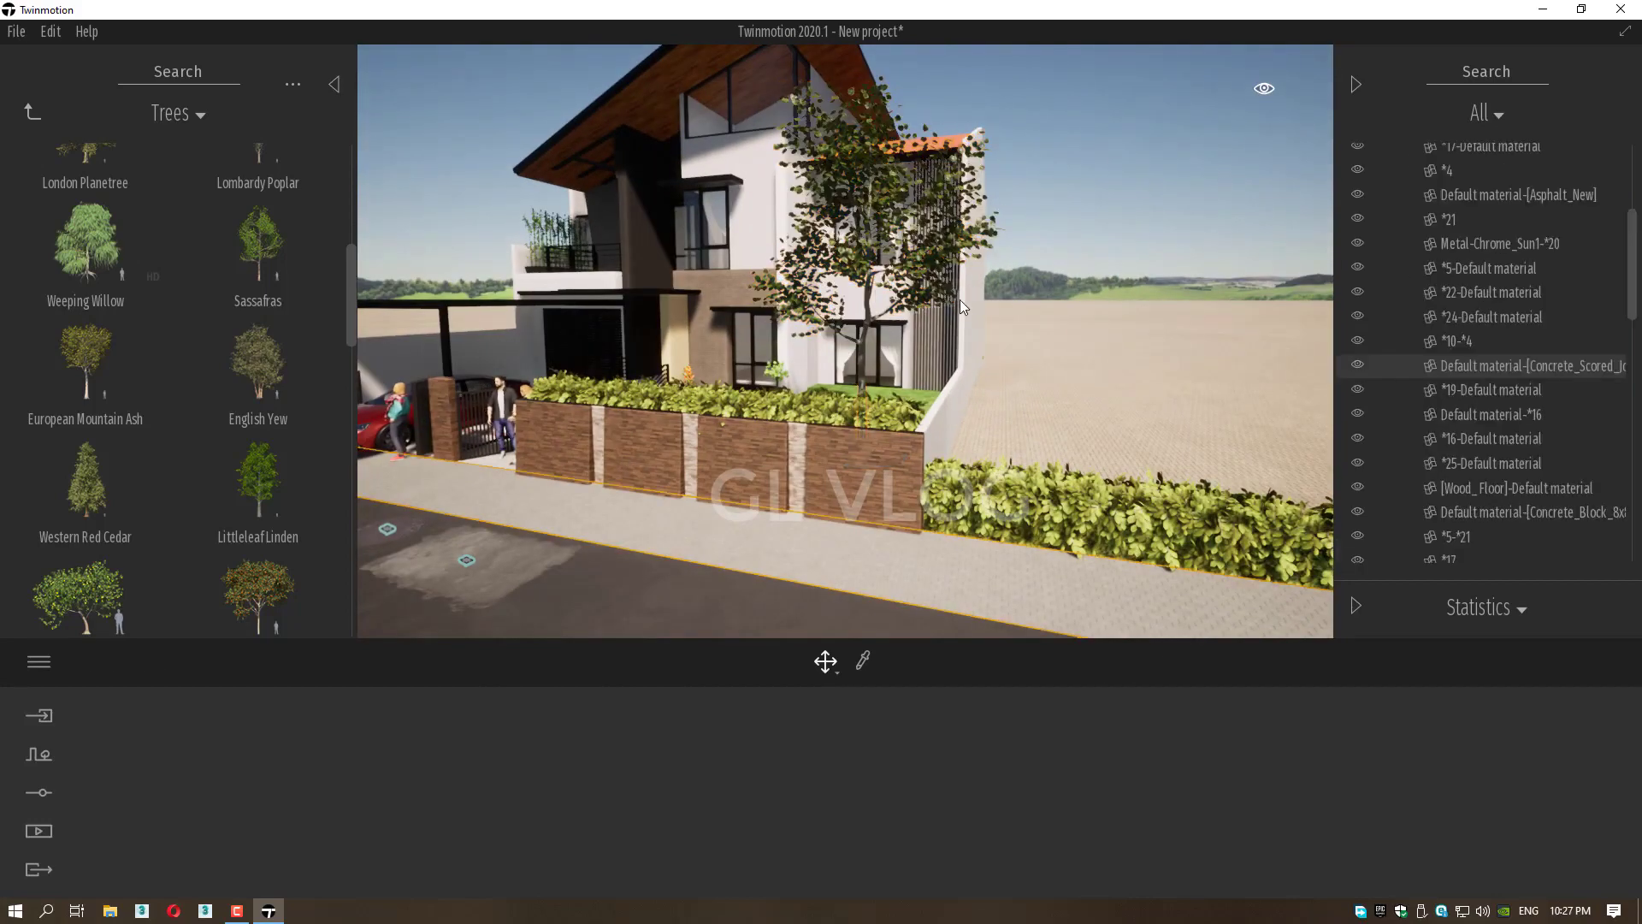
scroll(819, 427, "up", 5)
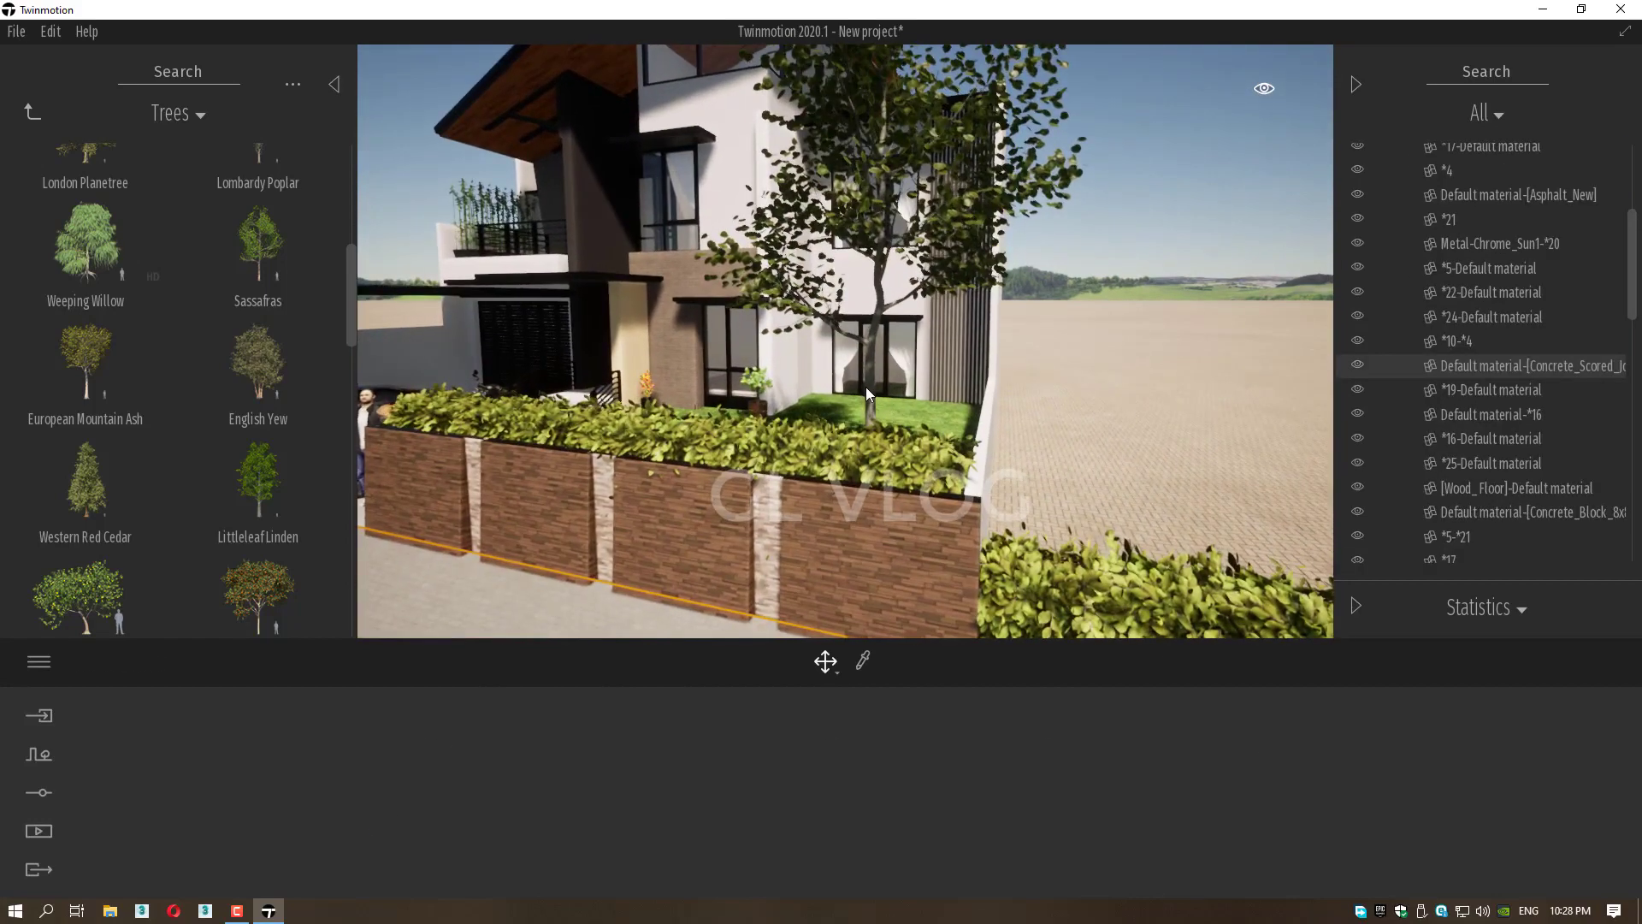
left_click(865, 386)
left_click_drag(911, 521, 916, 522)
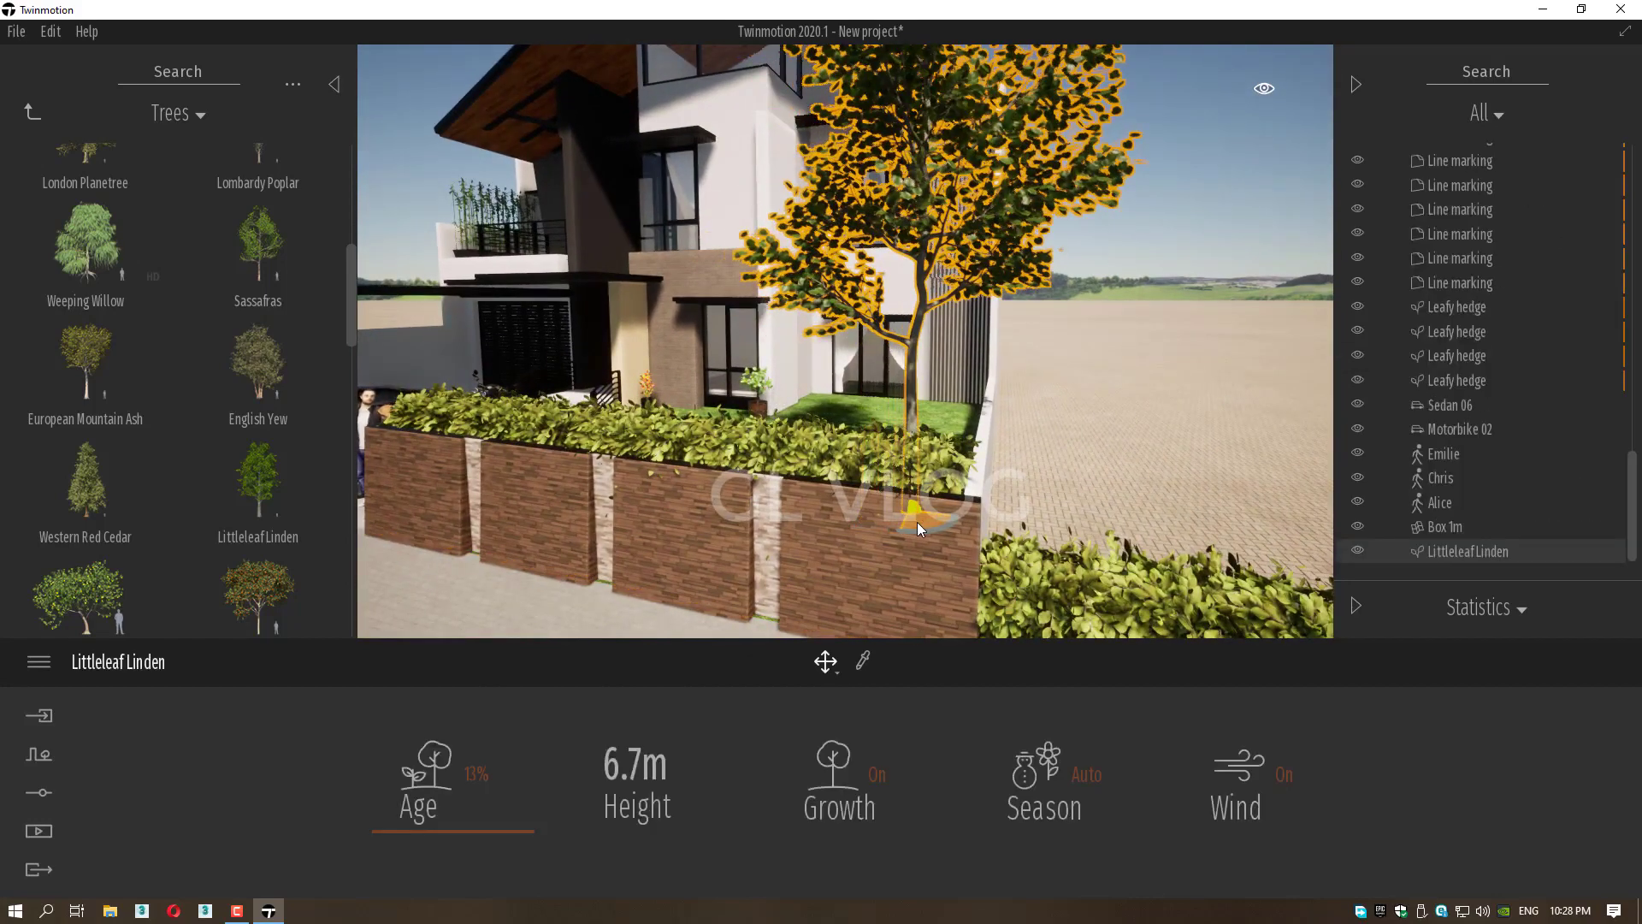
Reduce the age of the Littleleaf Linden beside the boundary wall to 6%.
left_click(604, 562)
middle_click_drag(604, 563, 729, 600)
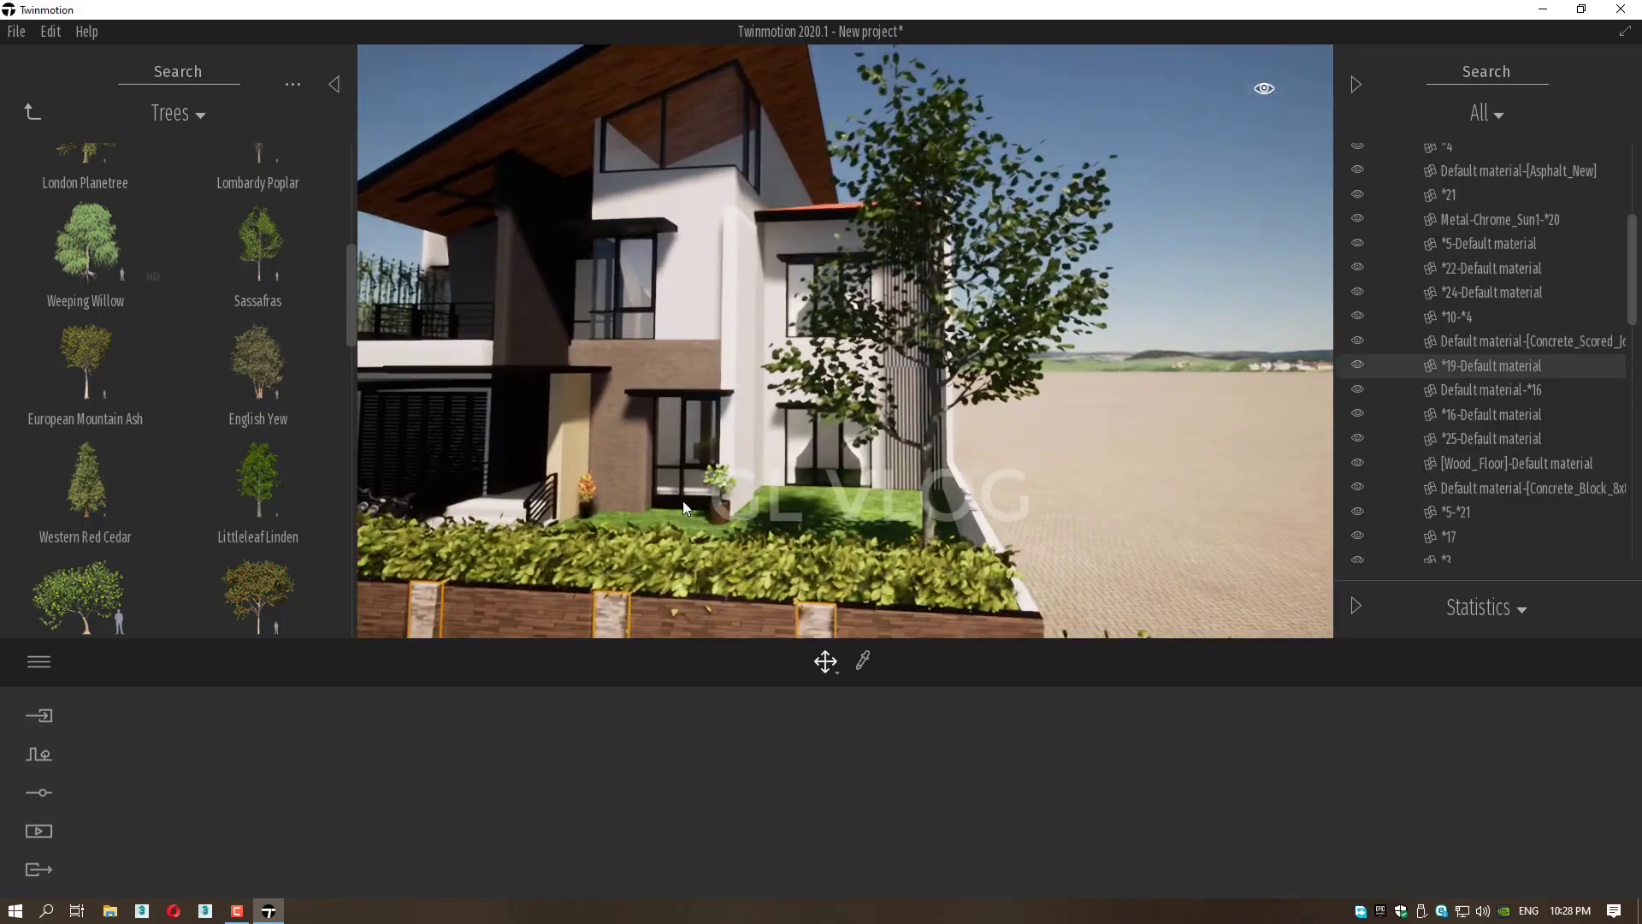
left_click(1021, 316)
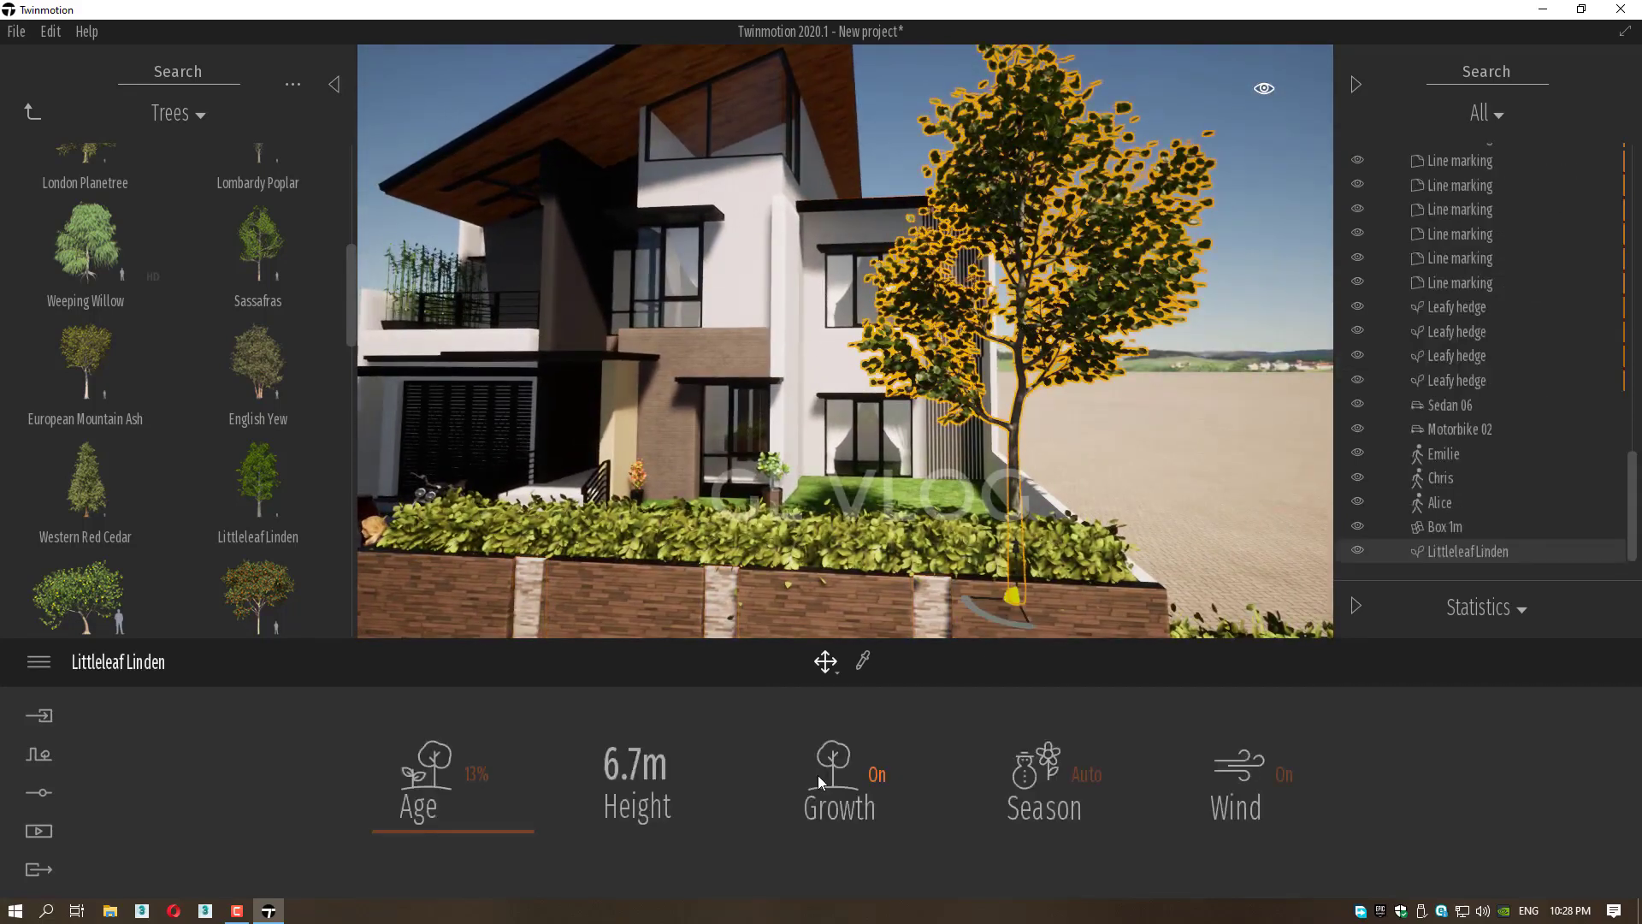
left_click_drag(430, 842, 448, 841)
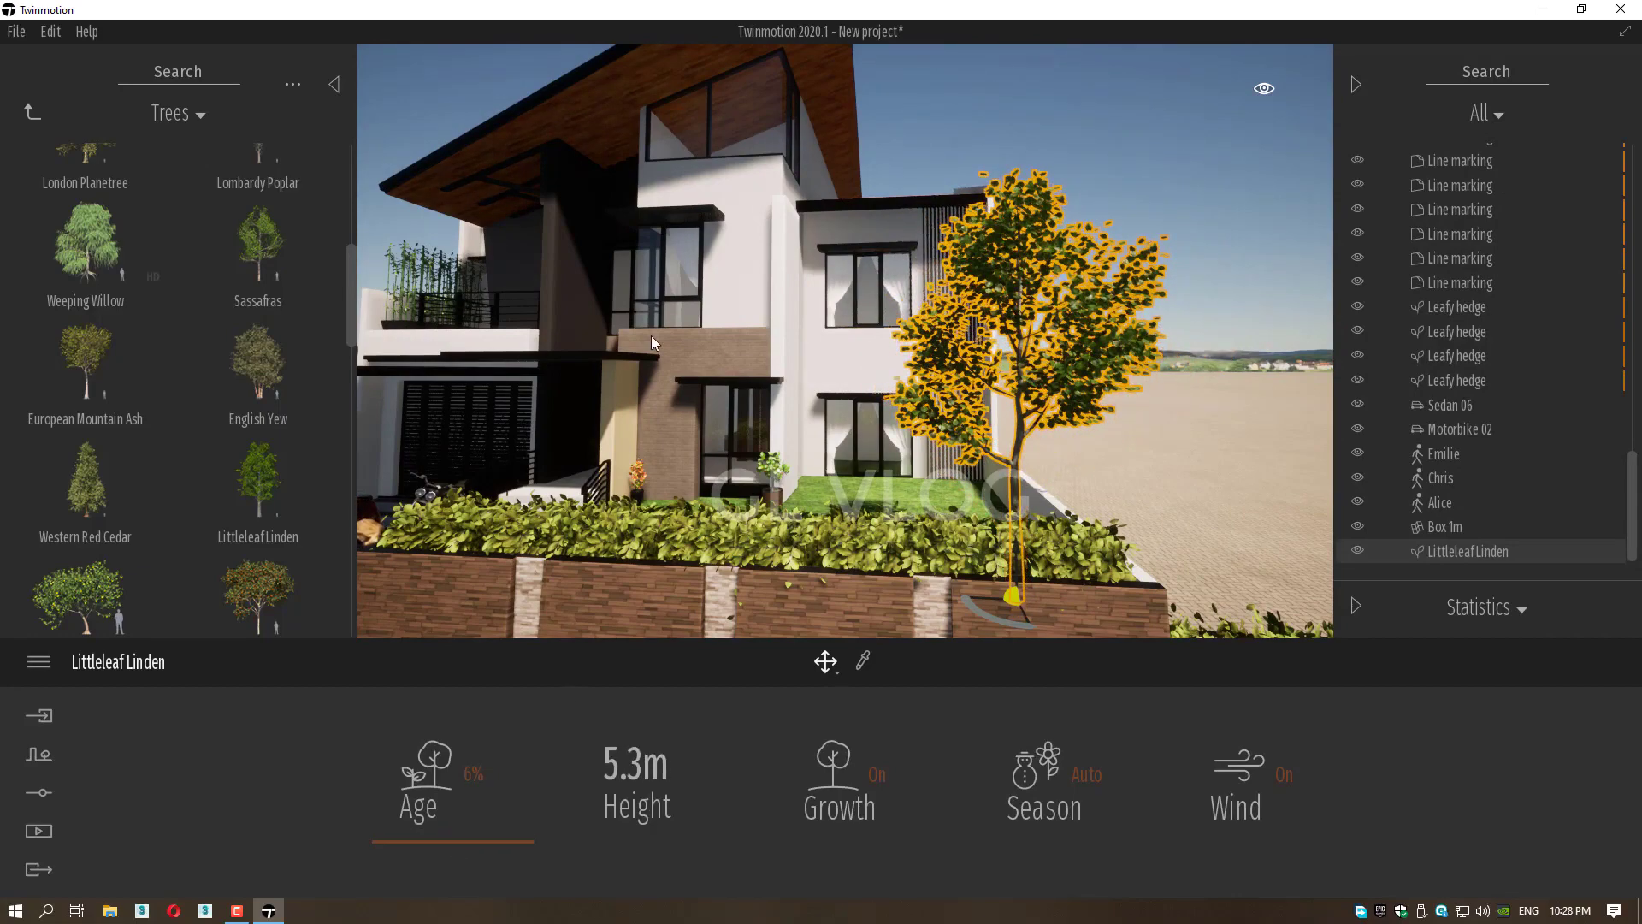